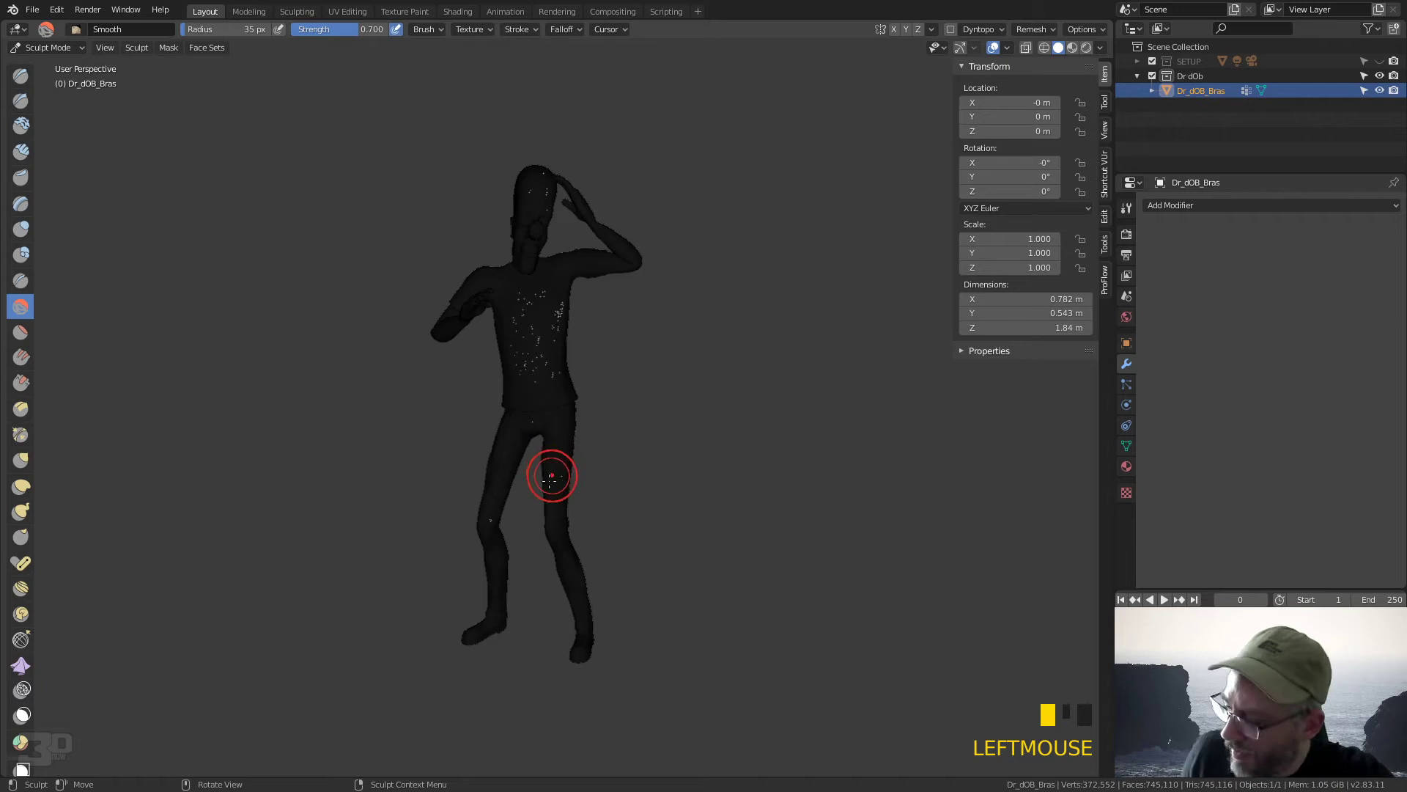
# Step: Examine the dense wireframe of the character sculpt, up close around the waist and legs and across the whole body
pyautogui.keyDown('shift'); pyautogui.moveTo(550, 477); pyautogui.dragTo(731, 398, button='middle'); pyautogui.keyUp('shift')
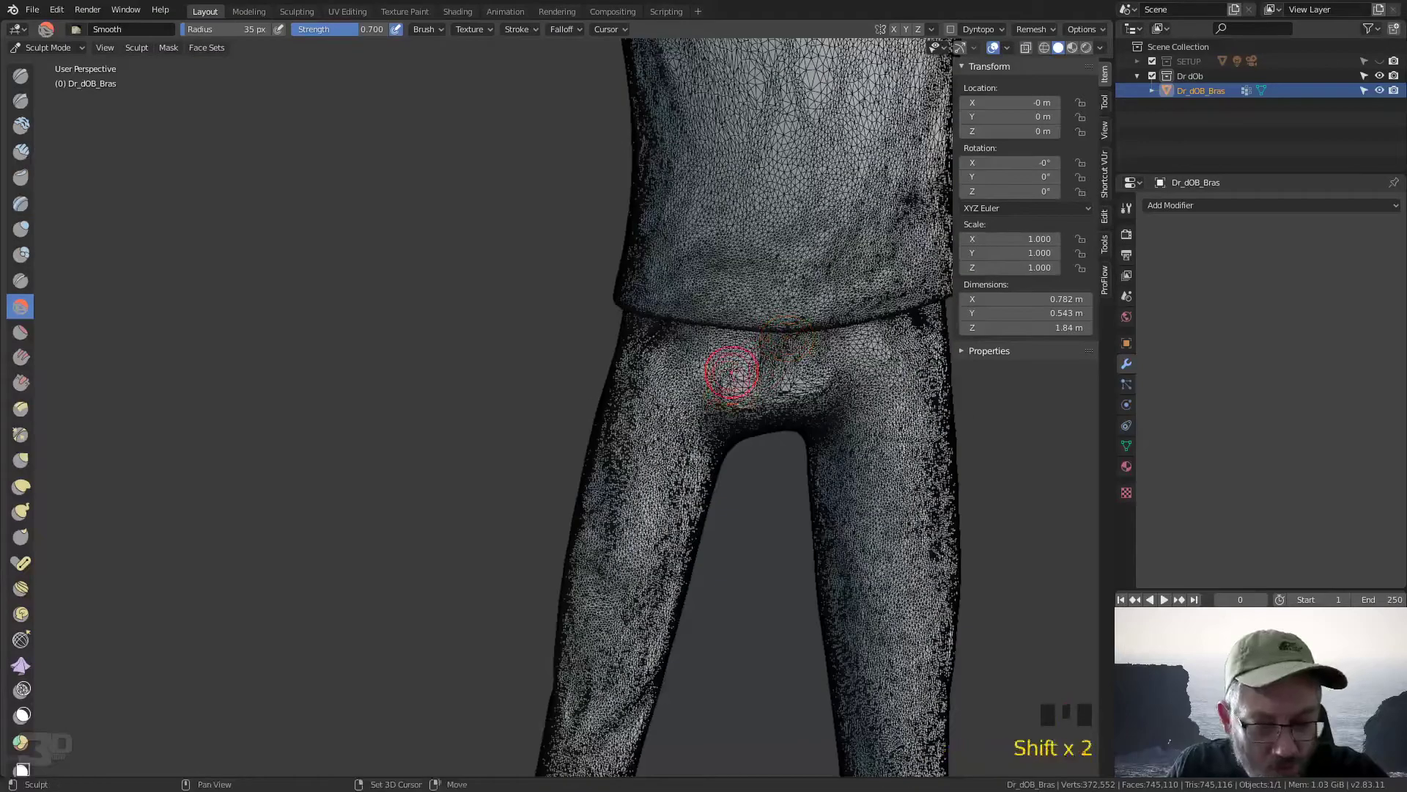
pyautogui.keyDown('shift'); pyautogui.click(832, 400); pyautogui.keyUp('shift')
pyautogui.moveTo(833, 400); pyautogui.dragTo(731, 438, button='middle')
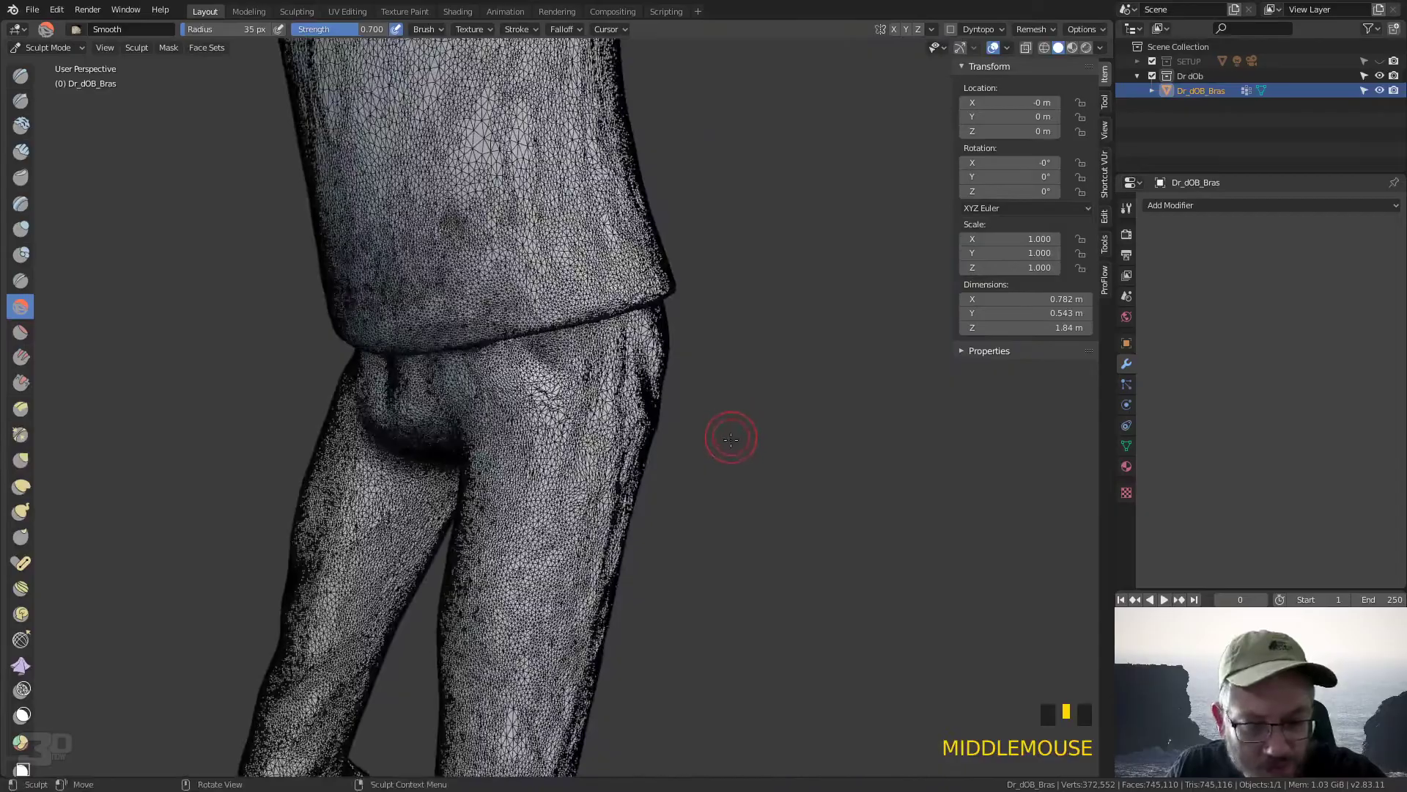
pyautogui.keyDown('shift'); pyautogui.moveTo(627, 562); pyautogui.dragTo(697, 459, button='middle'); pyautogui.keyUp('shift')
pyautogui.keyDown('shift'); pyautogui.moveTo(733, 198); pyautogui.dragTo(733, 465, button='middle'); pyautogui.keyUp('shift')
pyautogui.moveTo(688, 425)
pyautogui.mouseDown(button='middle')
pyautogui.moveTo(715, 444)
pyautogui.moveTo(723, 478)
pyautogui.moveTo(707, 437)
pyautogui.moveTo(703, 242)
pyautogui.moveTo(714, 271)
pyautogui.moveTo(675, 393)
pyautogui.moveTo(663, 304)
pyautogui.moveTo(644, 402)
pyautogui.moveTo(671, 341)
pyautogui.moveTo(652, 425)
pyautogui.moveTo(697, 407)
pyautogui.mouseUp(button='middle')
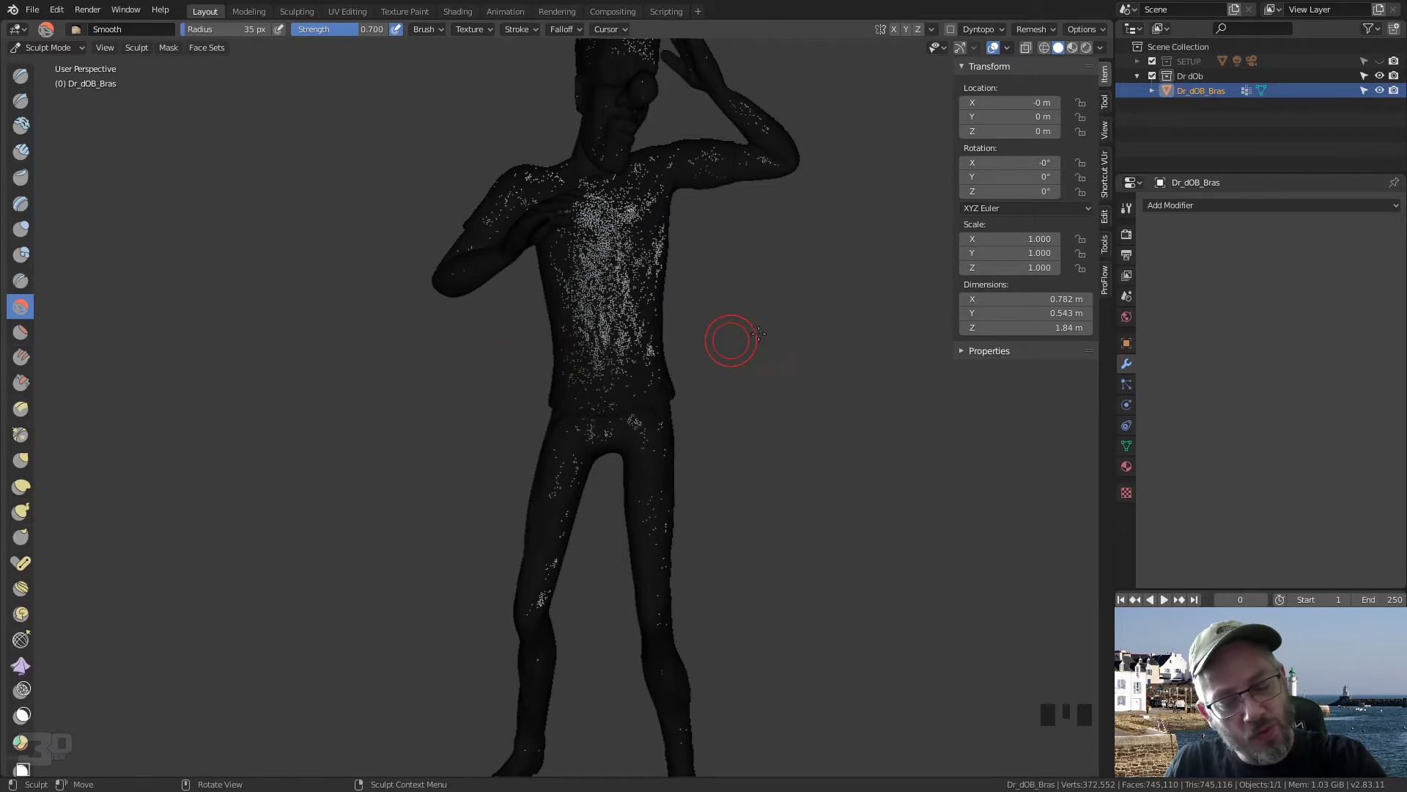
pyautogui.moveTo(747, 350)
pyautogui.mouseDown(button='middle')
pyautogui.moveTo(732, 408)
pyautogui.moveTo(612, 417)
pyautogui.mouseUp(button='middle')
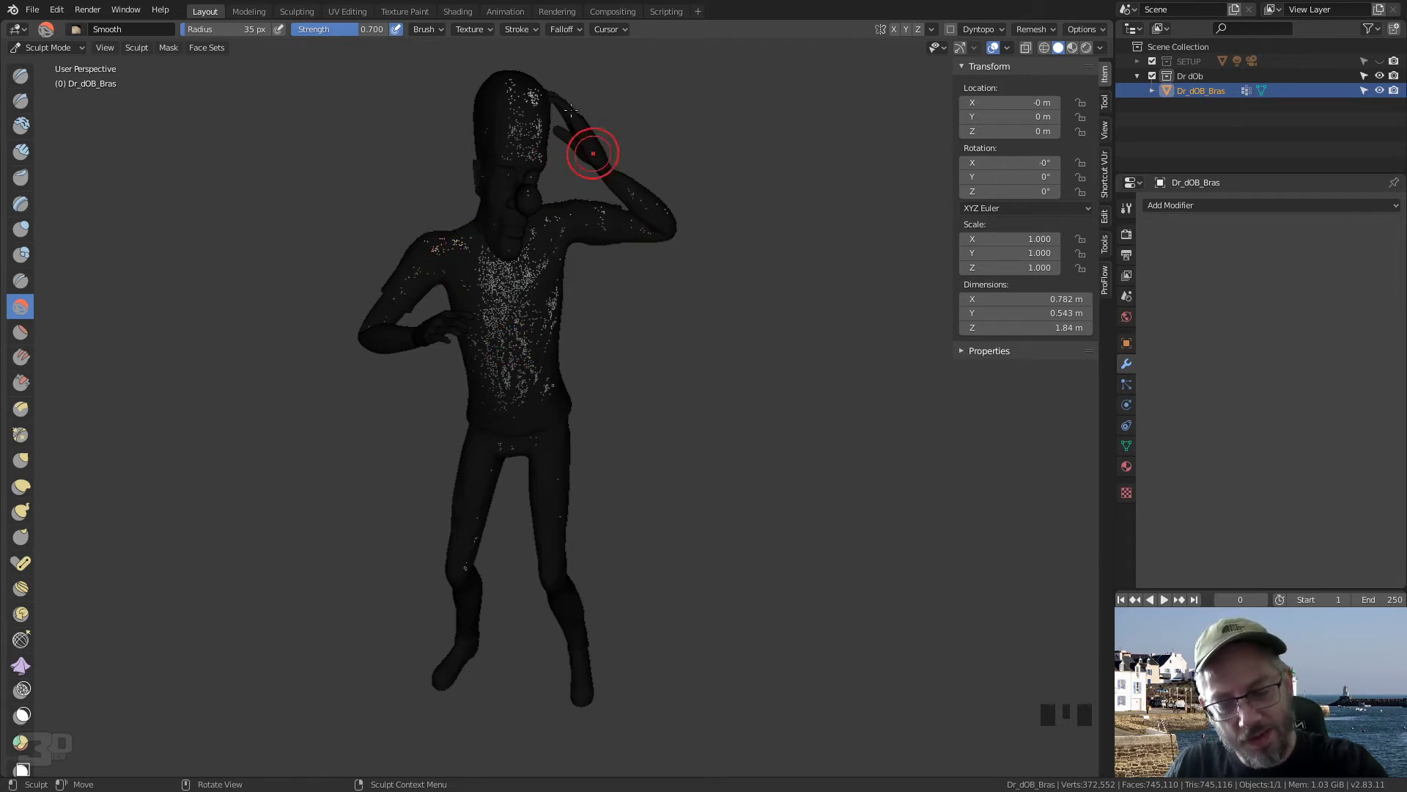
pyautogui.moveTo(575, 175)
pyautogui.mouseDown(button='middle')
pyautogui.moveTo(579, 220)
pyautogui.moveTo(652, 130)
pyautogui.moveTo(487, 227)
pyautogui.mouseUp(button='middle')
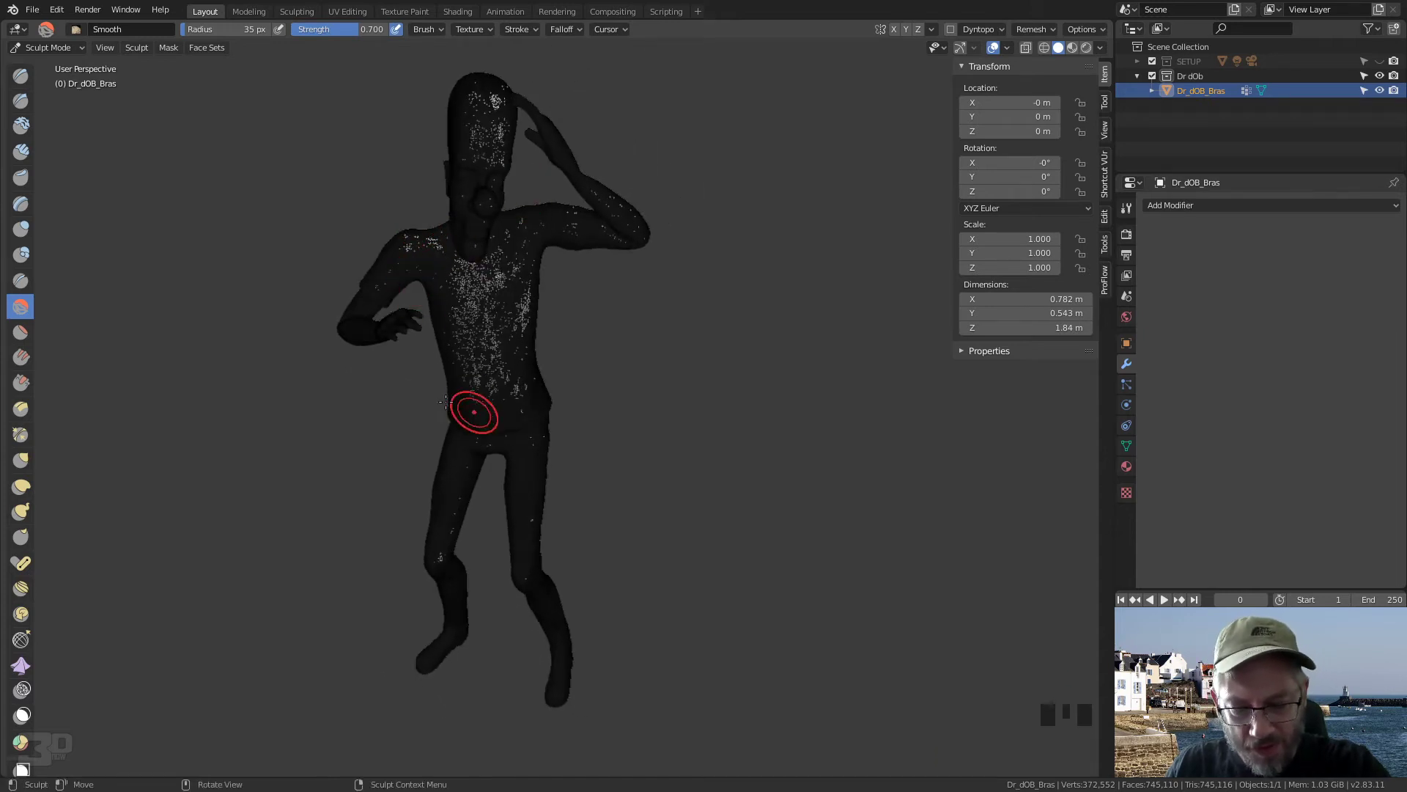
pyautogui.moveTo(620, 507); pyautogui.dragTo(681, 475, button='middle')
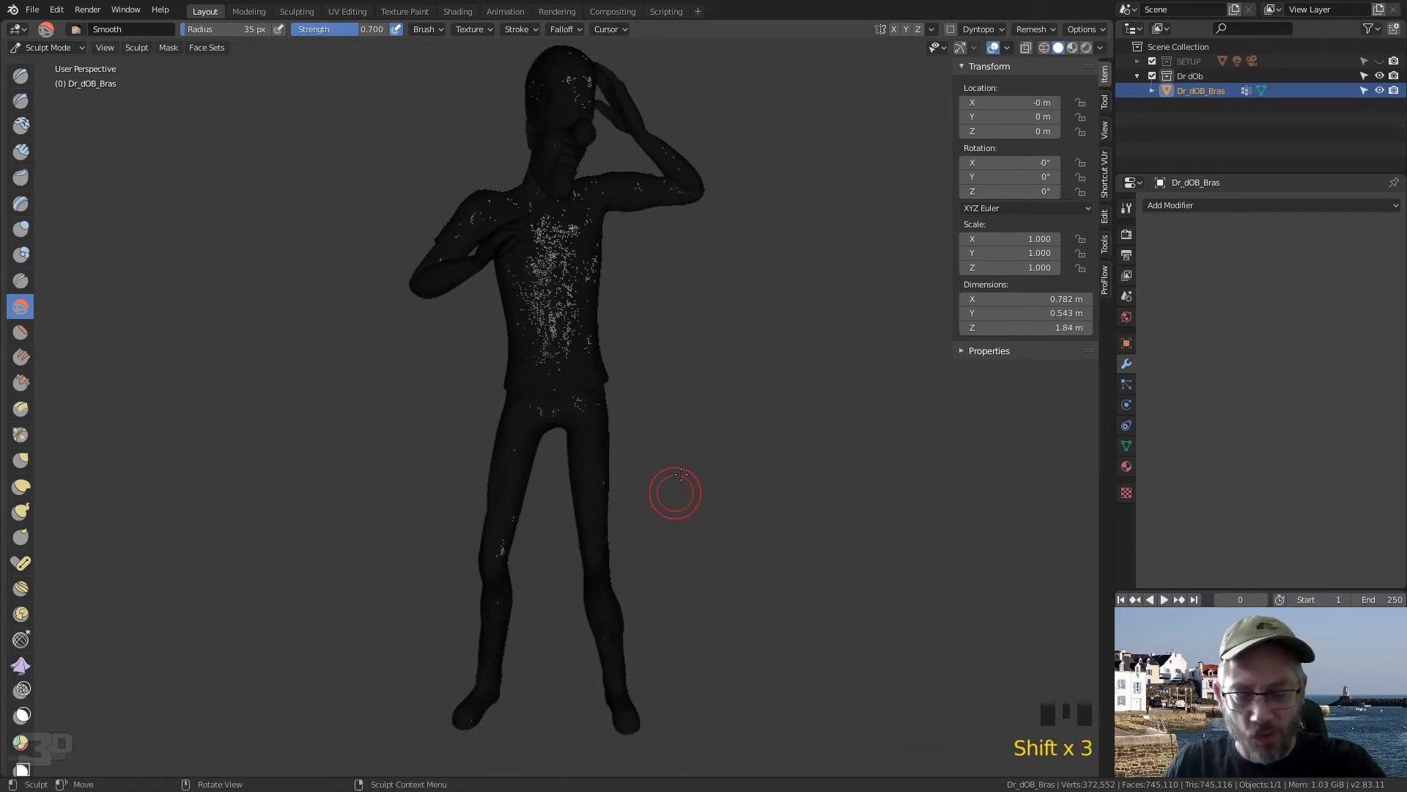
# Step: Switch the character to Object Mode and turn off the wireframe overlay in the viewport
pyautogui.click(48, 47)
pyautogui.click(81, 69)
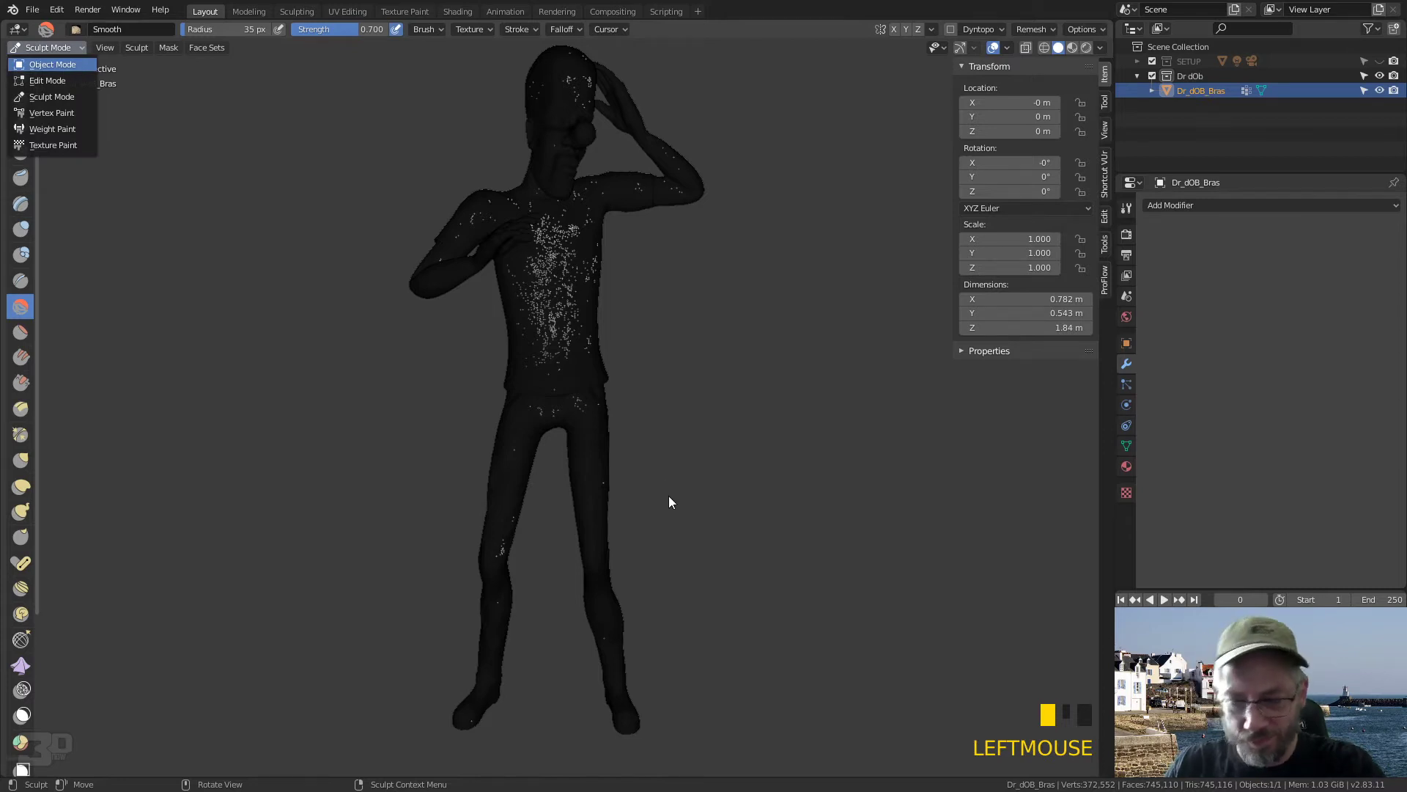
pyautogui.moveTo(658, 491); pyautogui.dragTo(617, 546, button='middle')
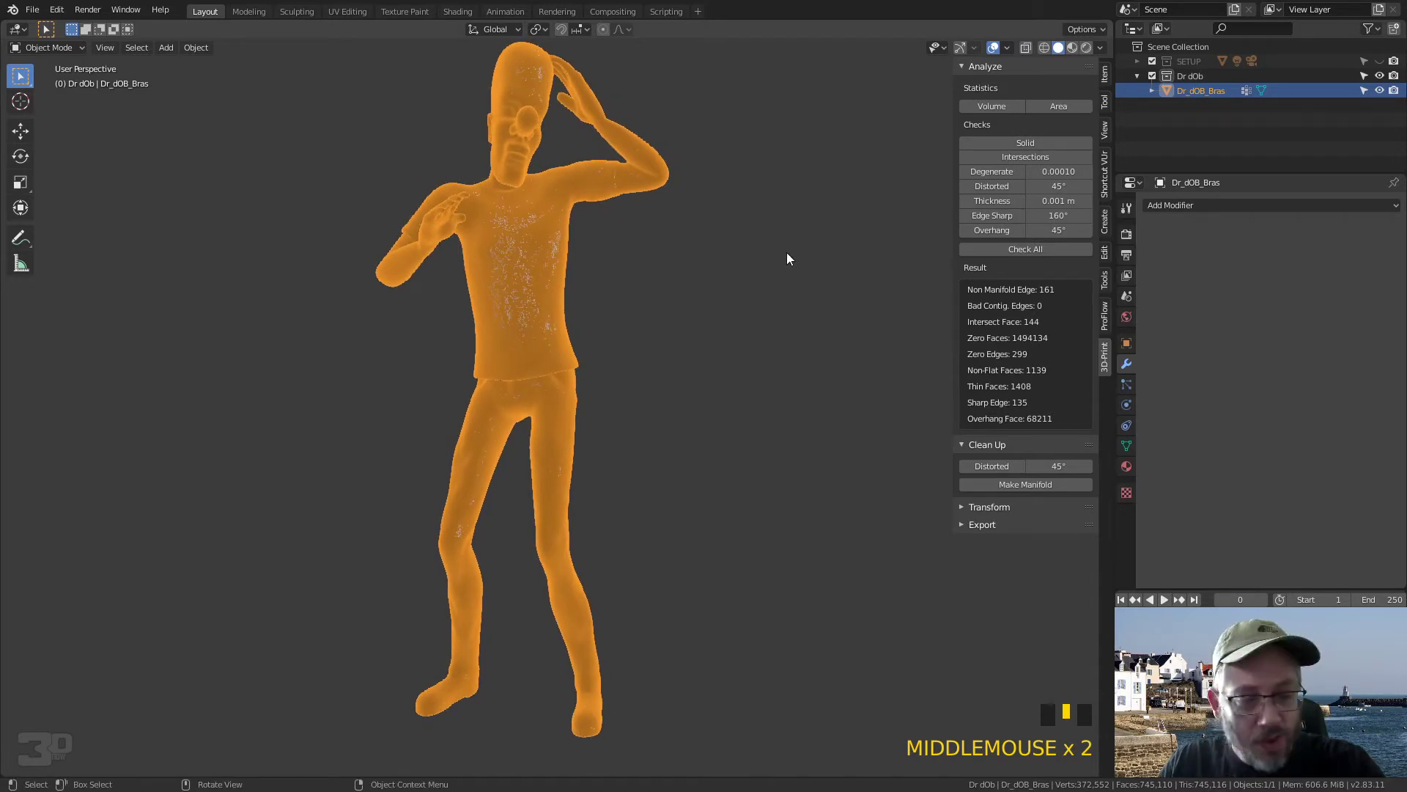
pyautogui.click(1006, 48)
pyautogui.click(920, 296)
# Step: Add a cube mesh to the scene around the character's lower body
pyautogui.moveTo(681, 389); pyautogui.dragTo(638, 474, button='middle')
pyautogui.hotkey('shift', 'a')
pyautogui.moveTo(635, 492)
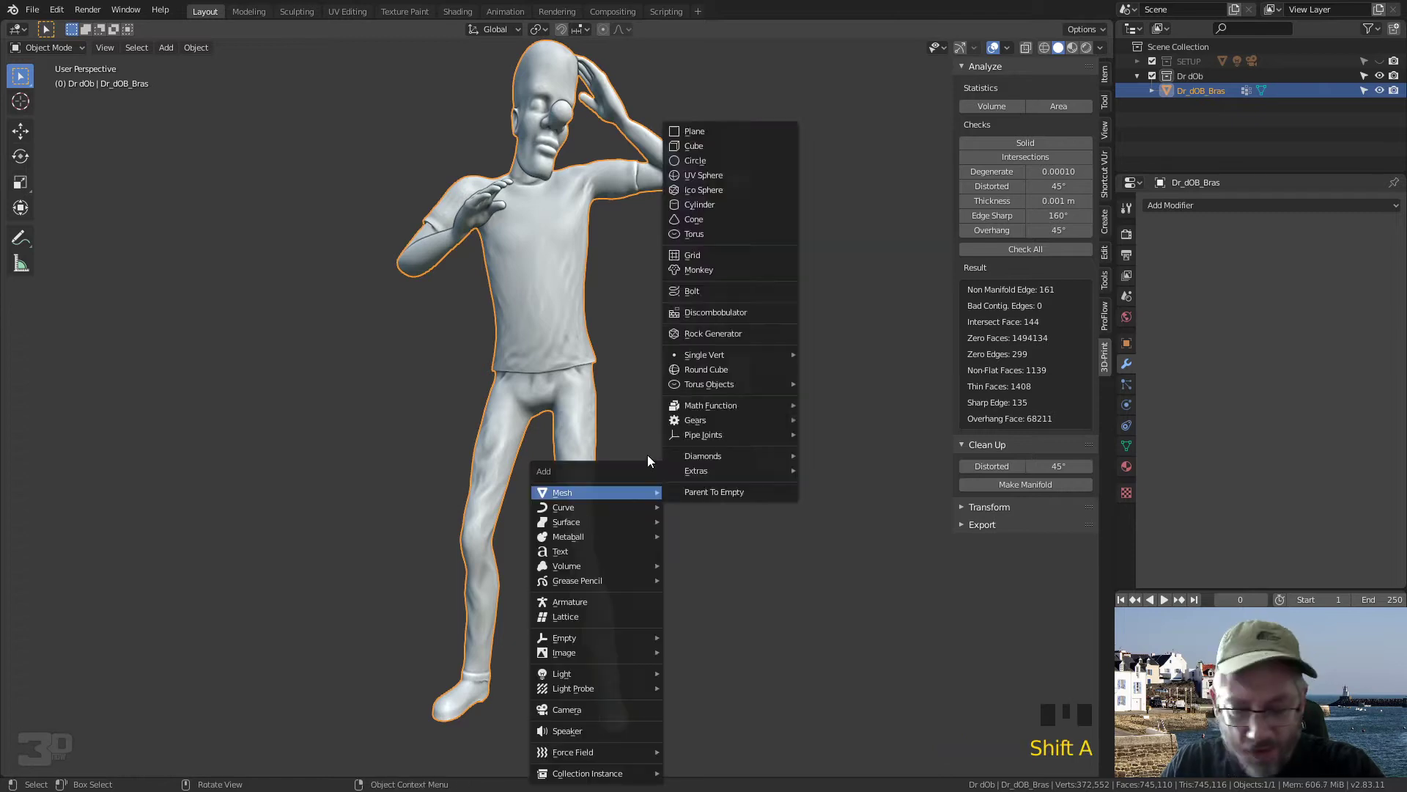
pyautogui.click(706, 148)
pyautogui.moveTo(674, 330); pyautogui.dragTo(745, 403, button='middle')
pyautogui.click(867, 398)
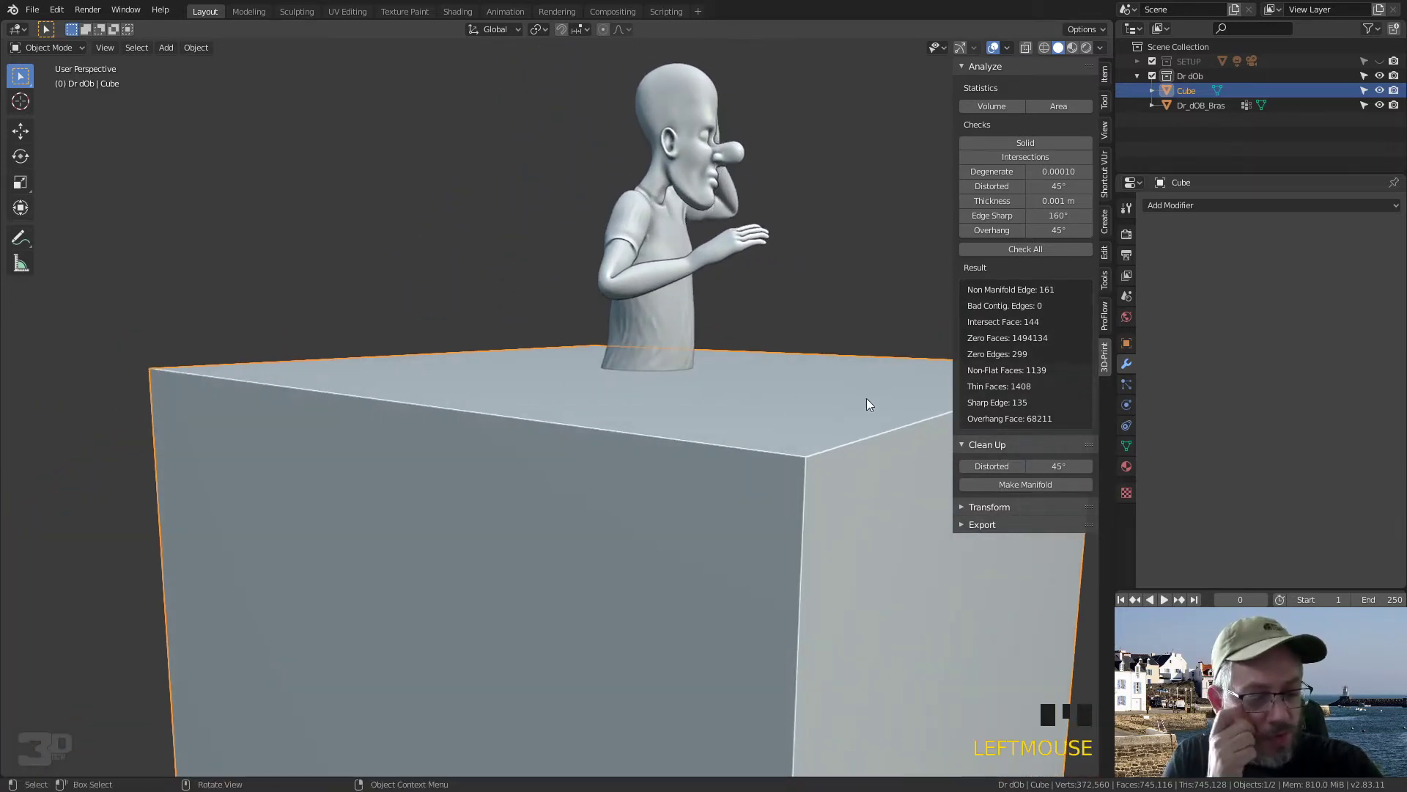
# Step: Set the cube's viewport display to Wire so the character can be seen through it
pyautogui.click(1126, 342)
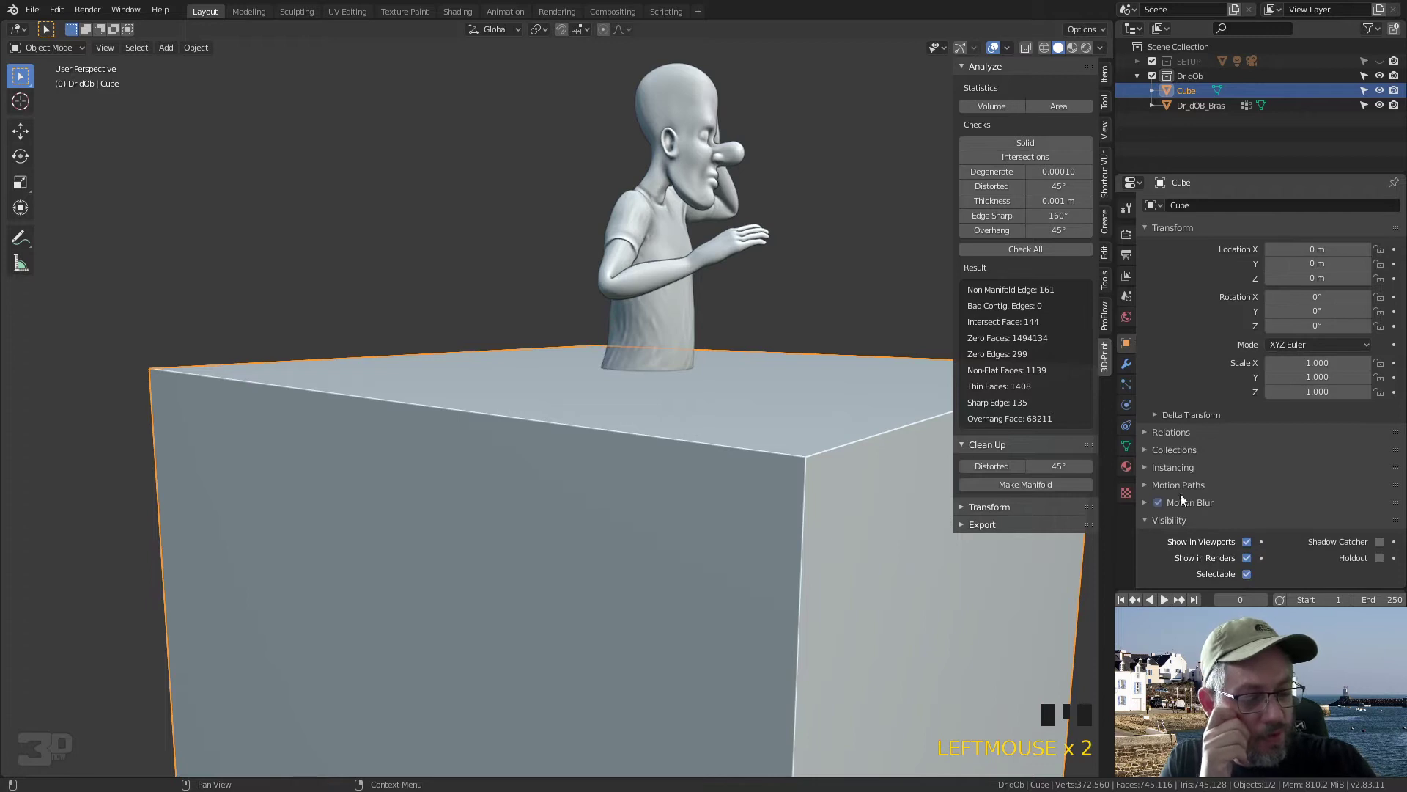
pyautogui.click(1145, 502)
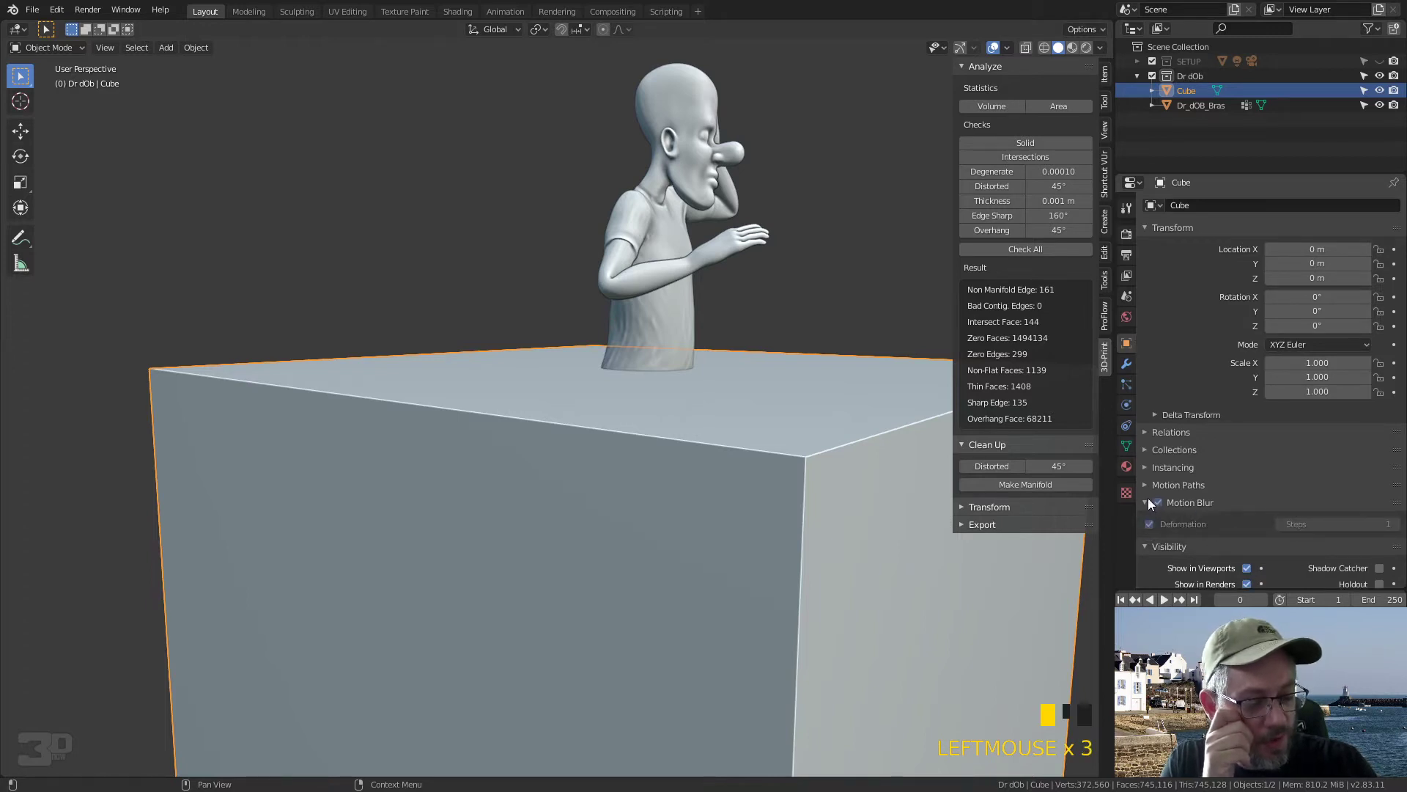
pyautogui.click(1202, 502)
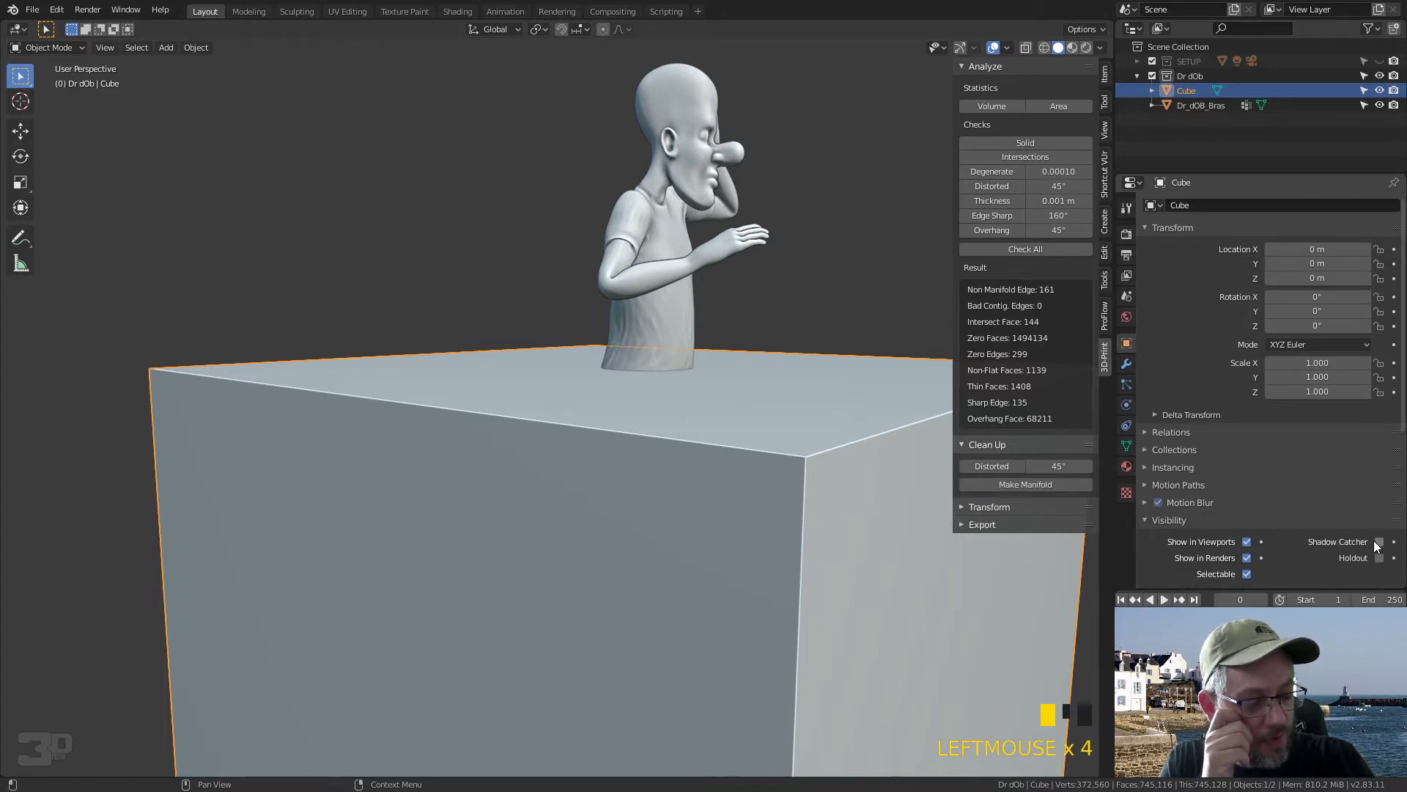
pyautogui.click(1167, 519)
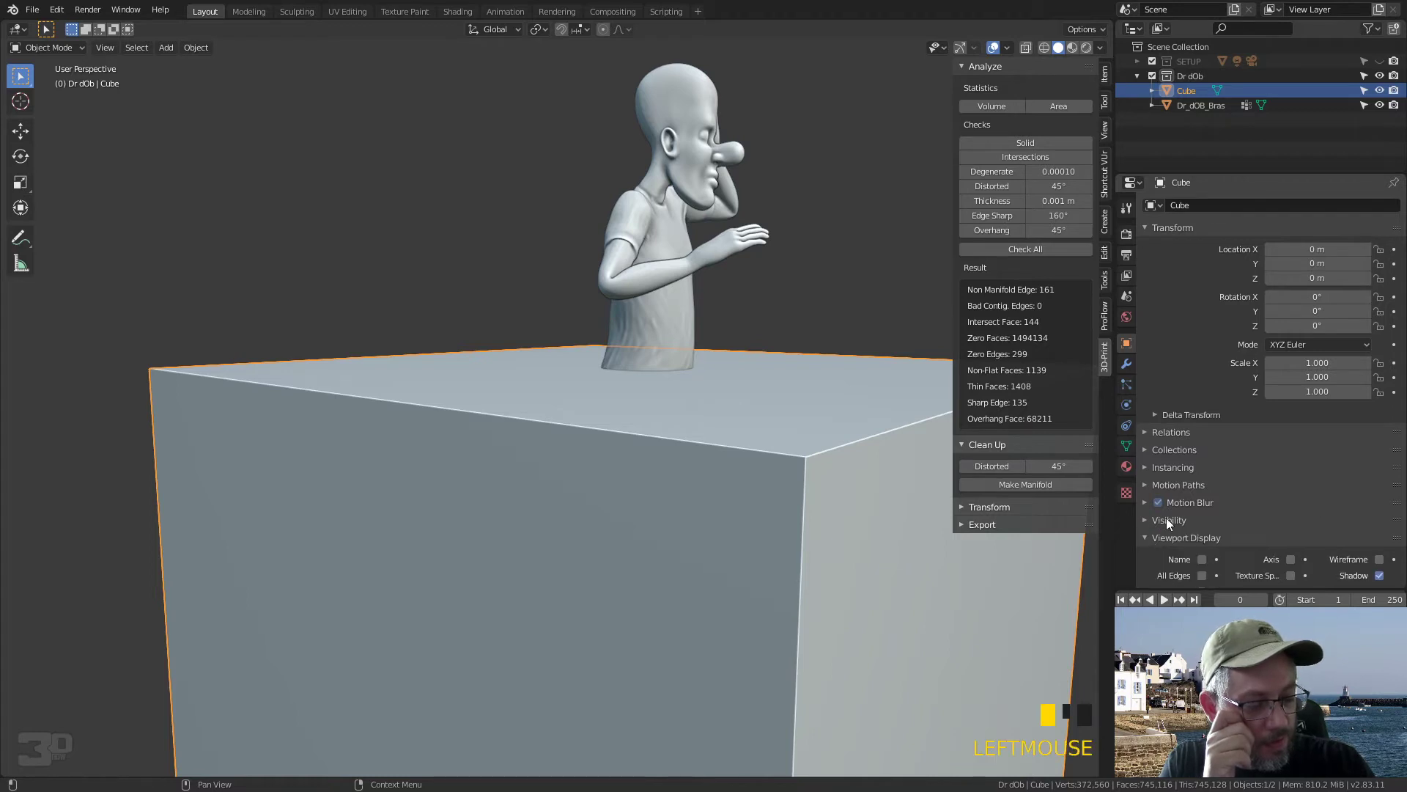
pyautogui.click(1381, 559)
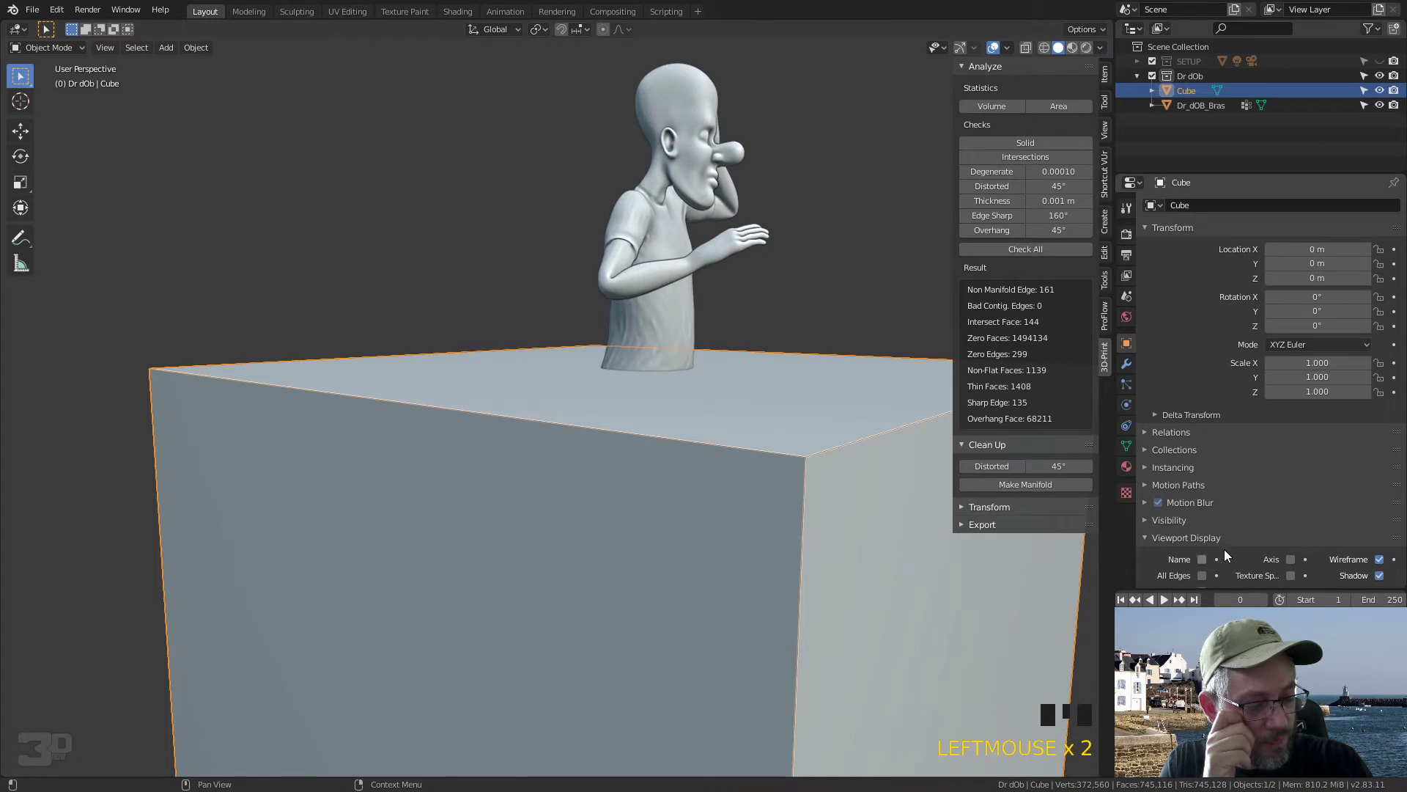
pyautogui.click(1381, 559)
pyautogui.moveTo(1260, 532); pyautogui.dragTo(1263, 392, button='middle')
pyautogui.click(1294, 523)
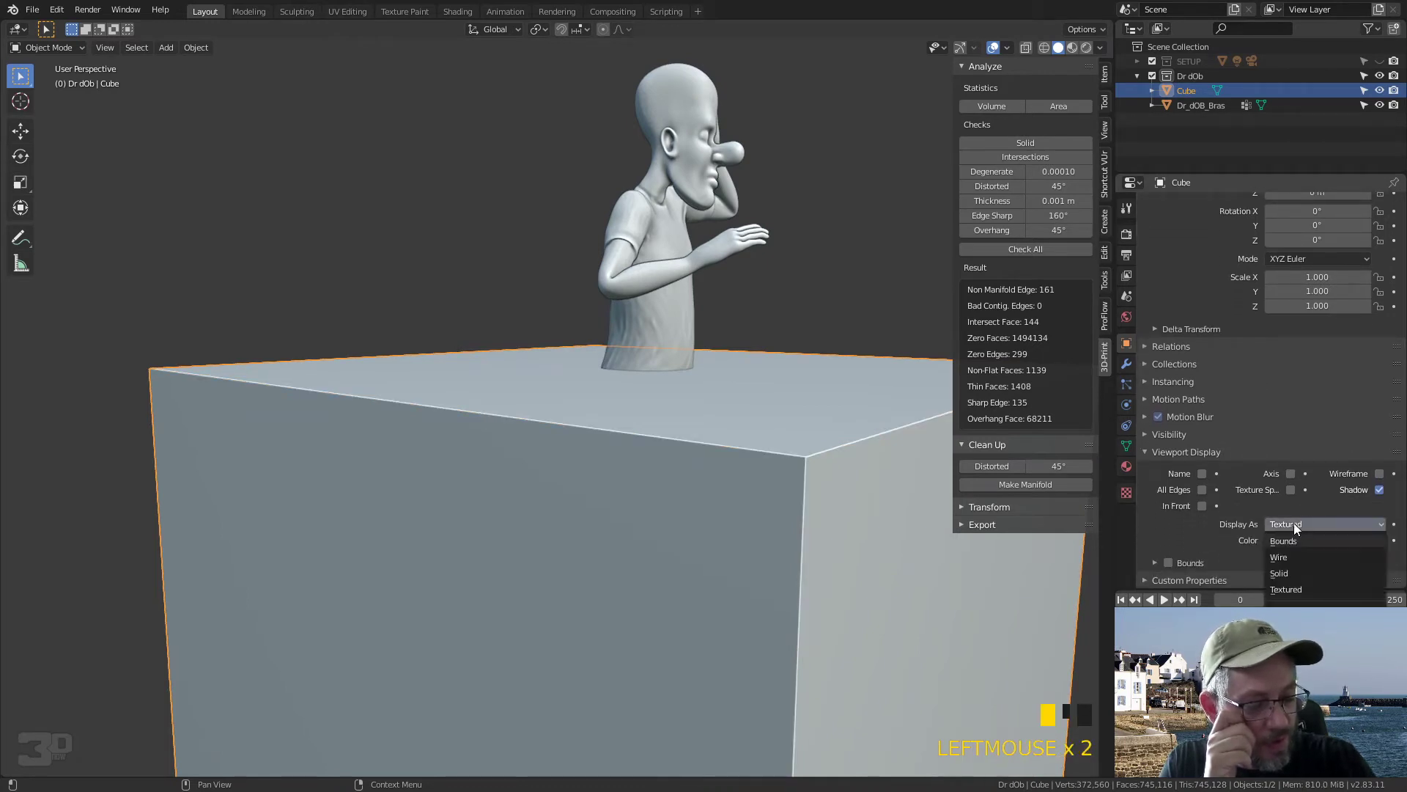
pyautogui.click(1288, 554)
# Step: In front view, move the cube up about 0.09 m so its top edge crosses the lower part of the T-shirt
pyautogui.moveTo(733, 504); pyautogui.dragTo(600, 449, button='middle')
pyautogui.press('KP_1')
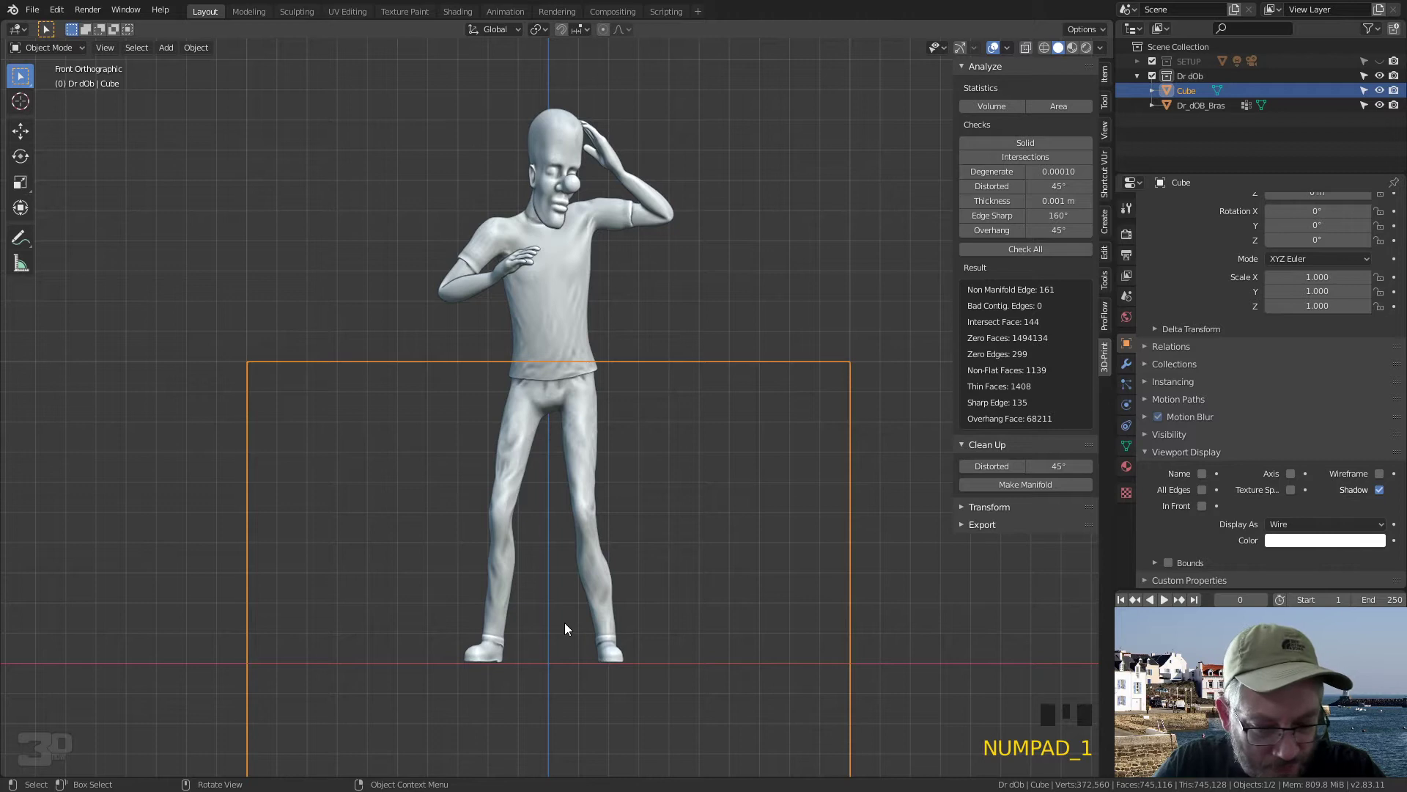
pyautogui.press('g')
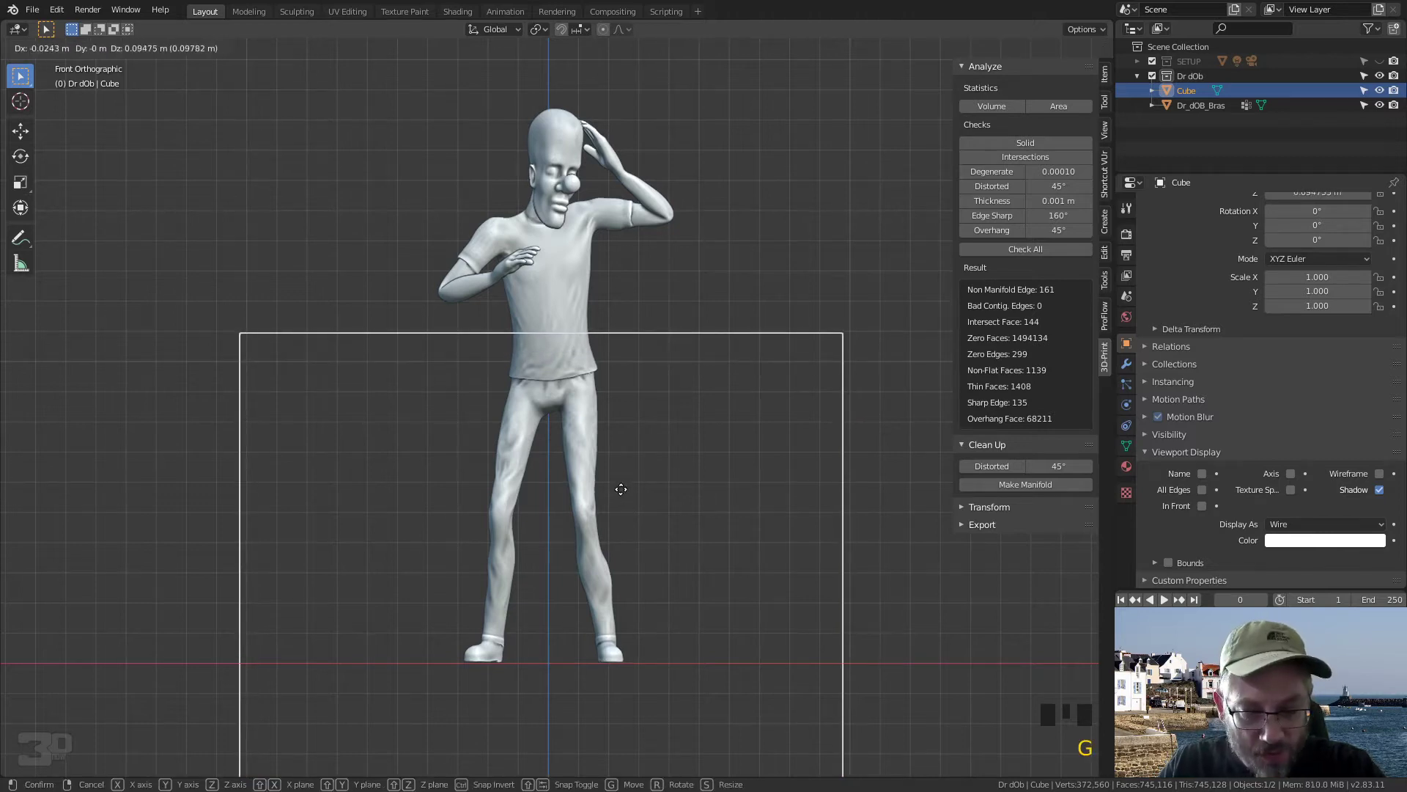
pyautogui.click(626, 499)
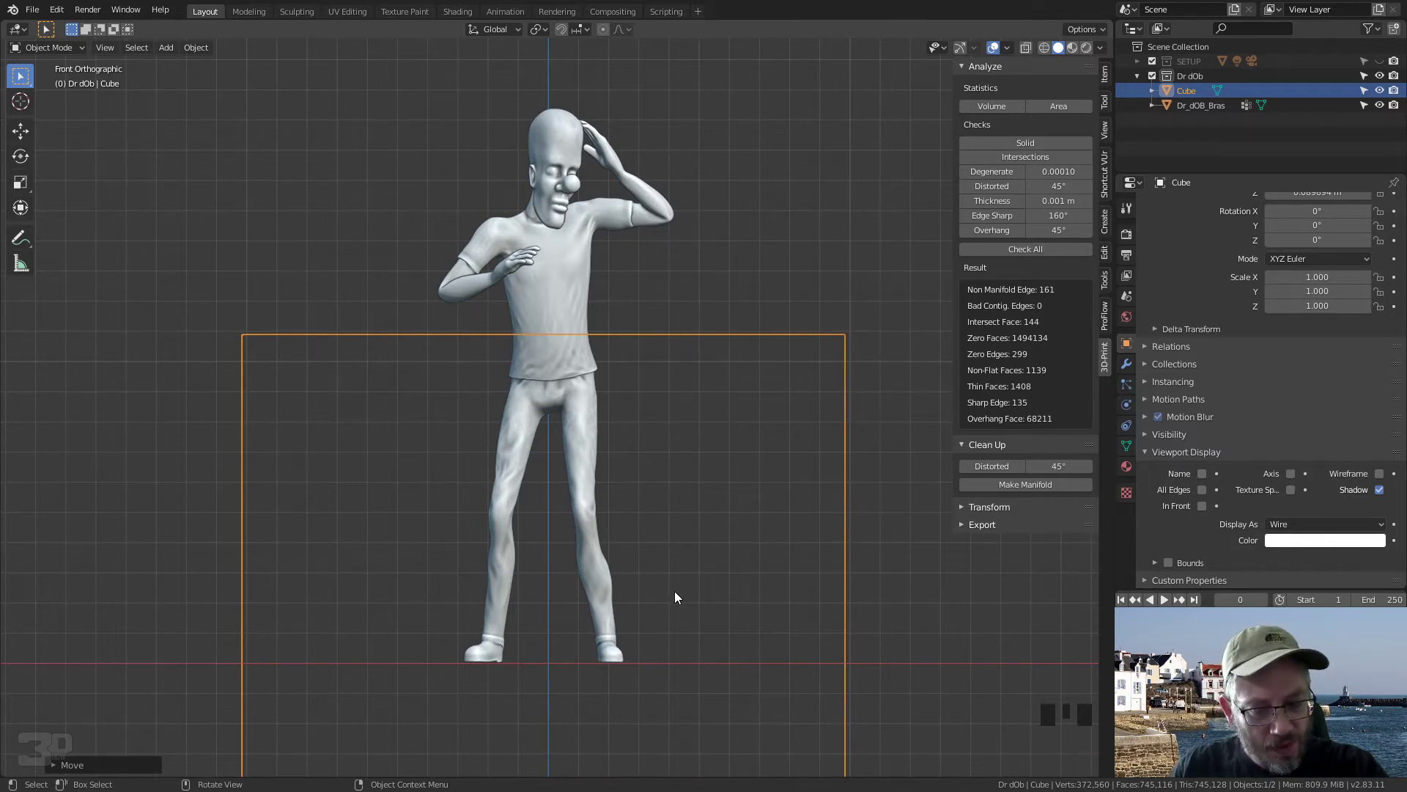
# Step: Select the character mesh and rename it Dr_dOB_Haut
pyautogui.click(588, 311)
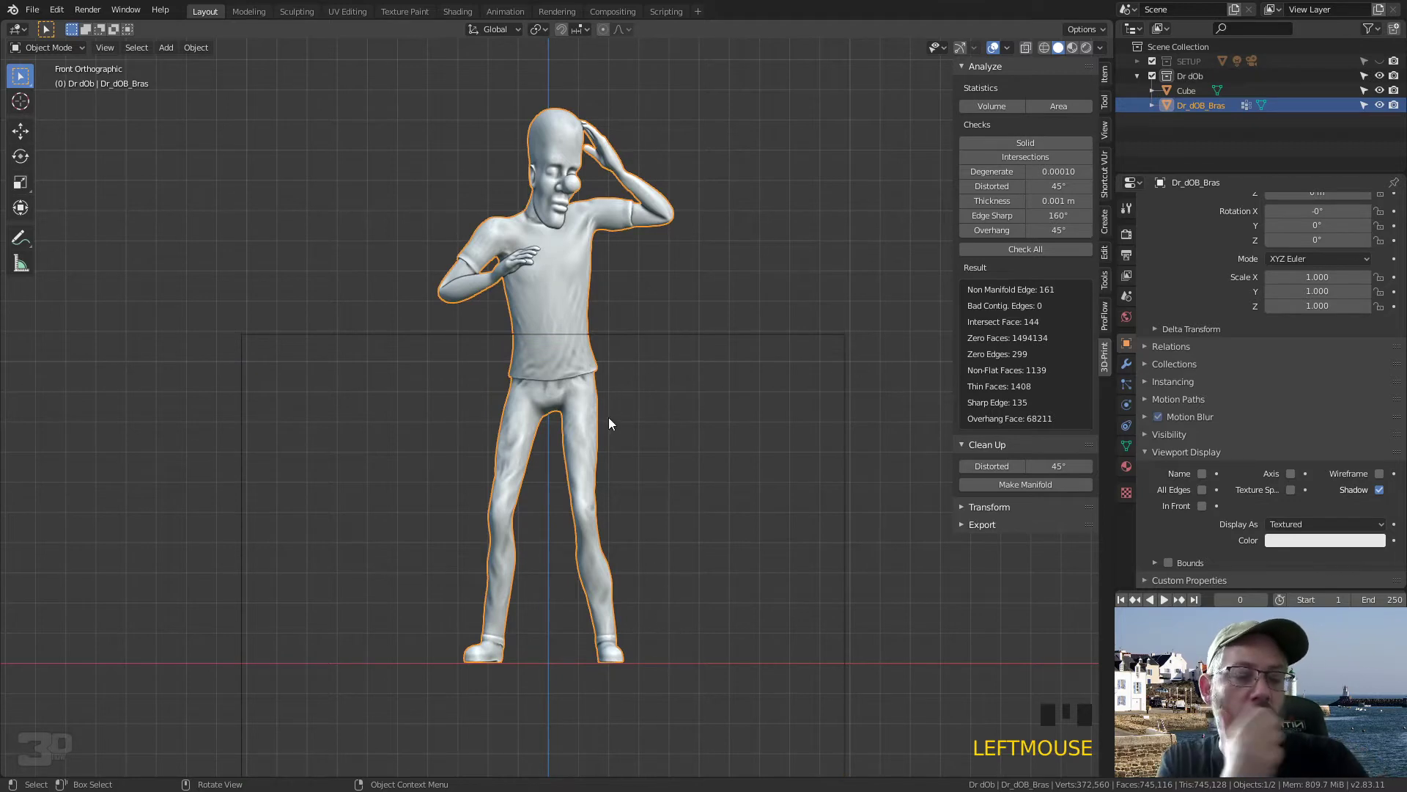
pyautogui.doubleClick(1222, 107)
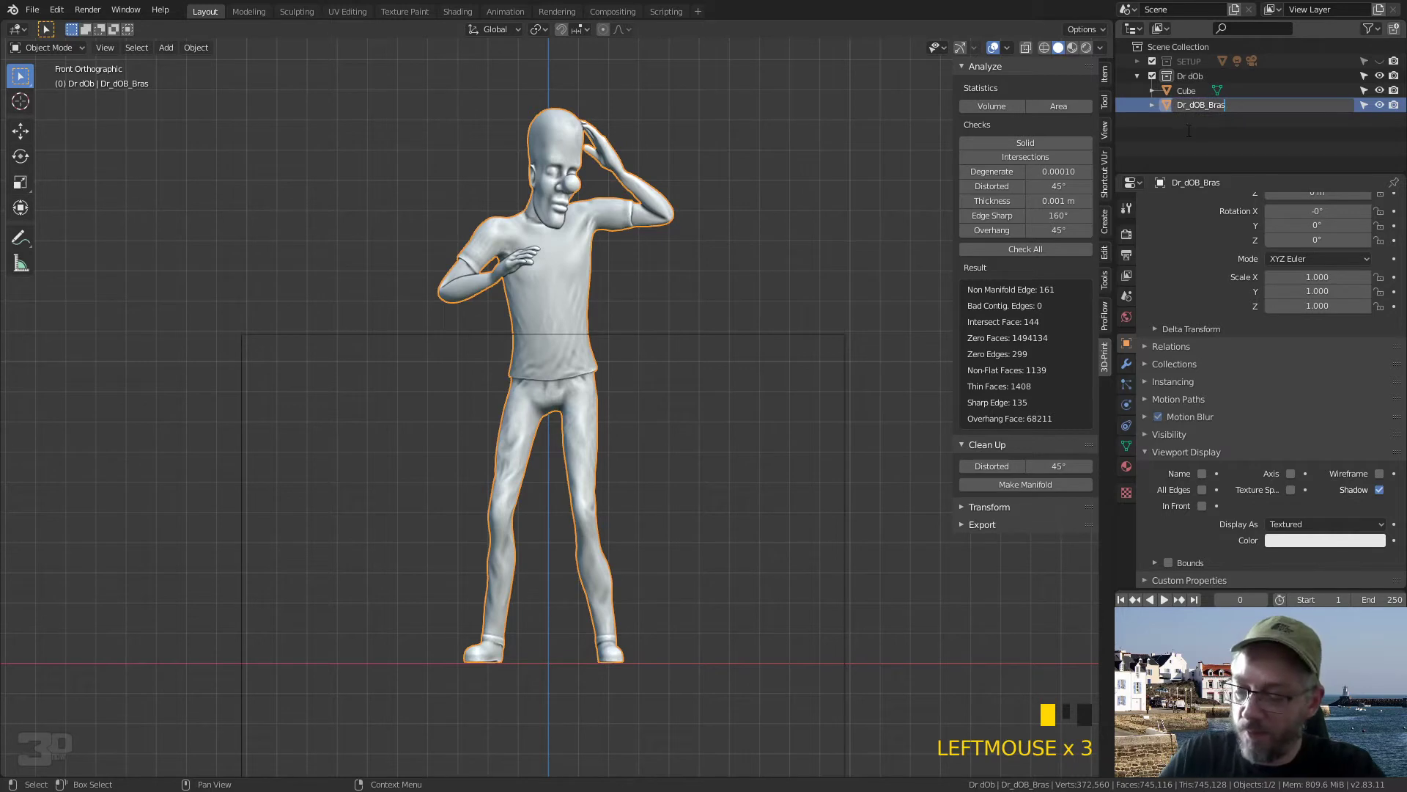
pyautogui.press('BackSpace')
pyautogui.press('BackSpace')
pyautogui.press('BackSpace')
pyautogui.press('BackSpace')
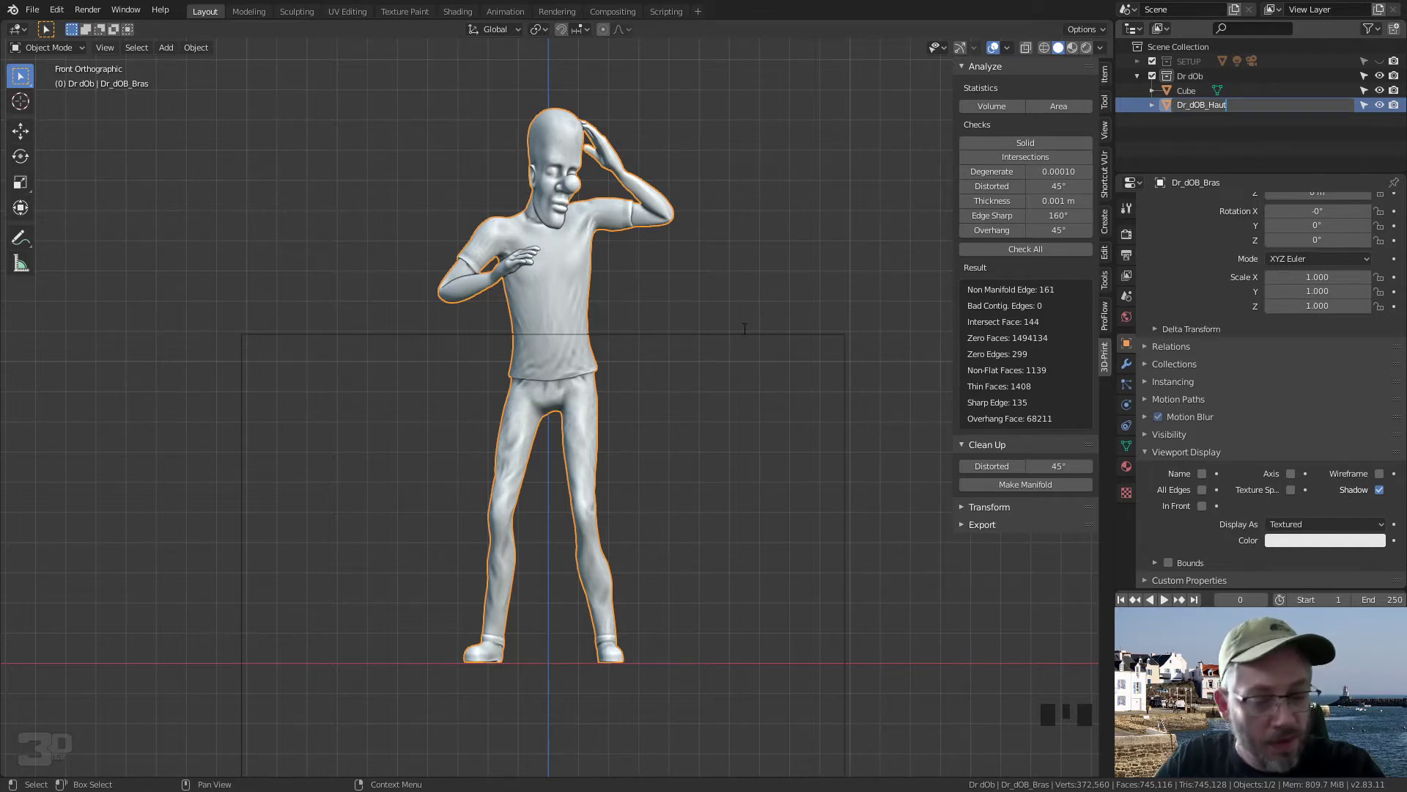
pyautogui.press('Return')
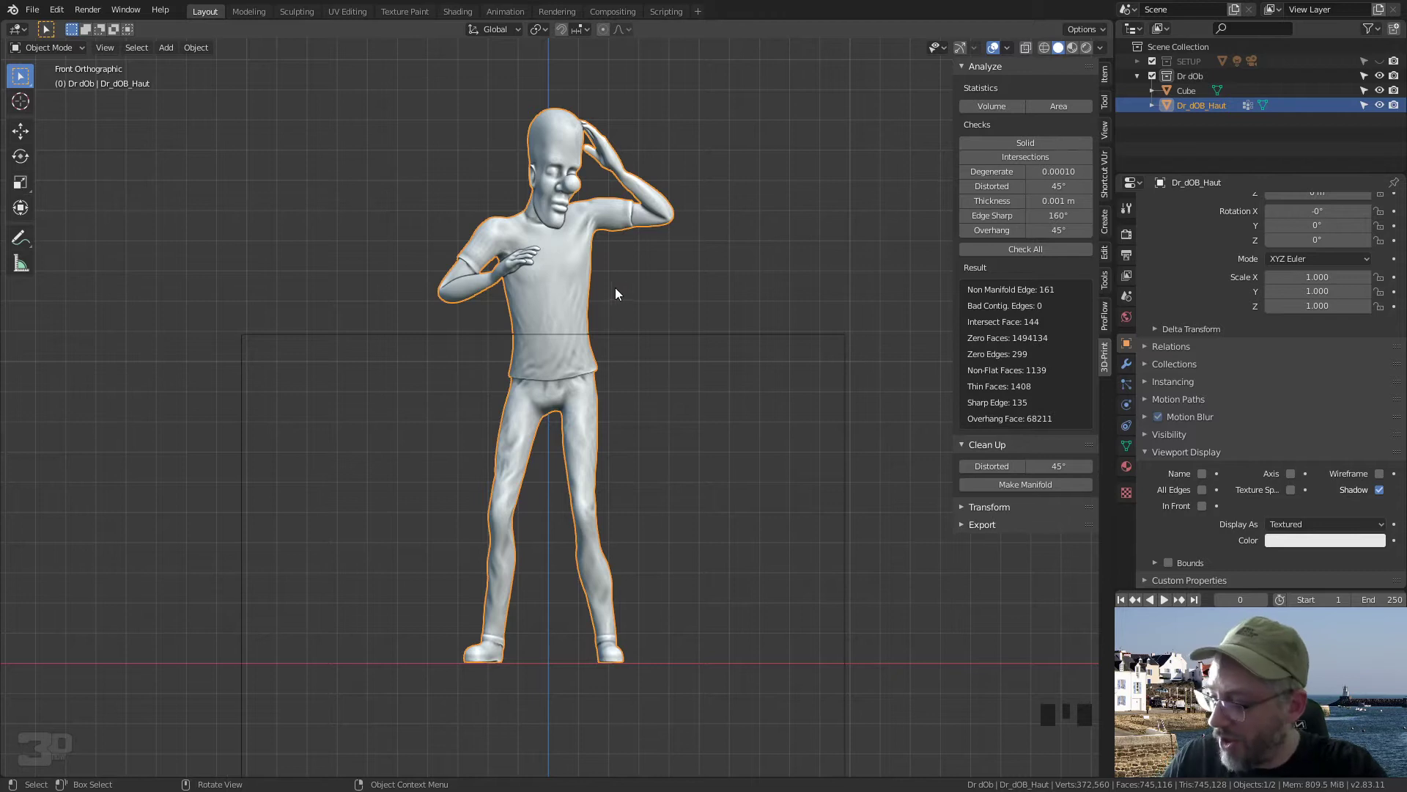
# Step: Duplicate Dr_dOB_Haut in place and rename the copy Dr_dOB_Bas
pyautogui.hotkey('shift', 'd')
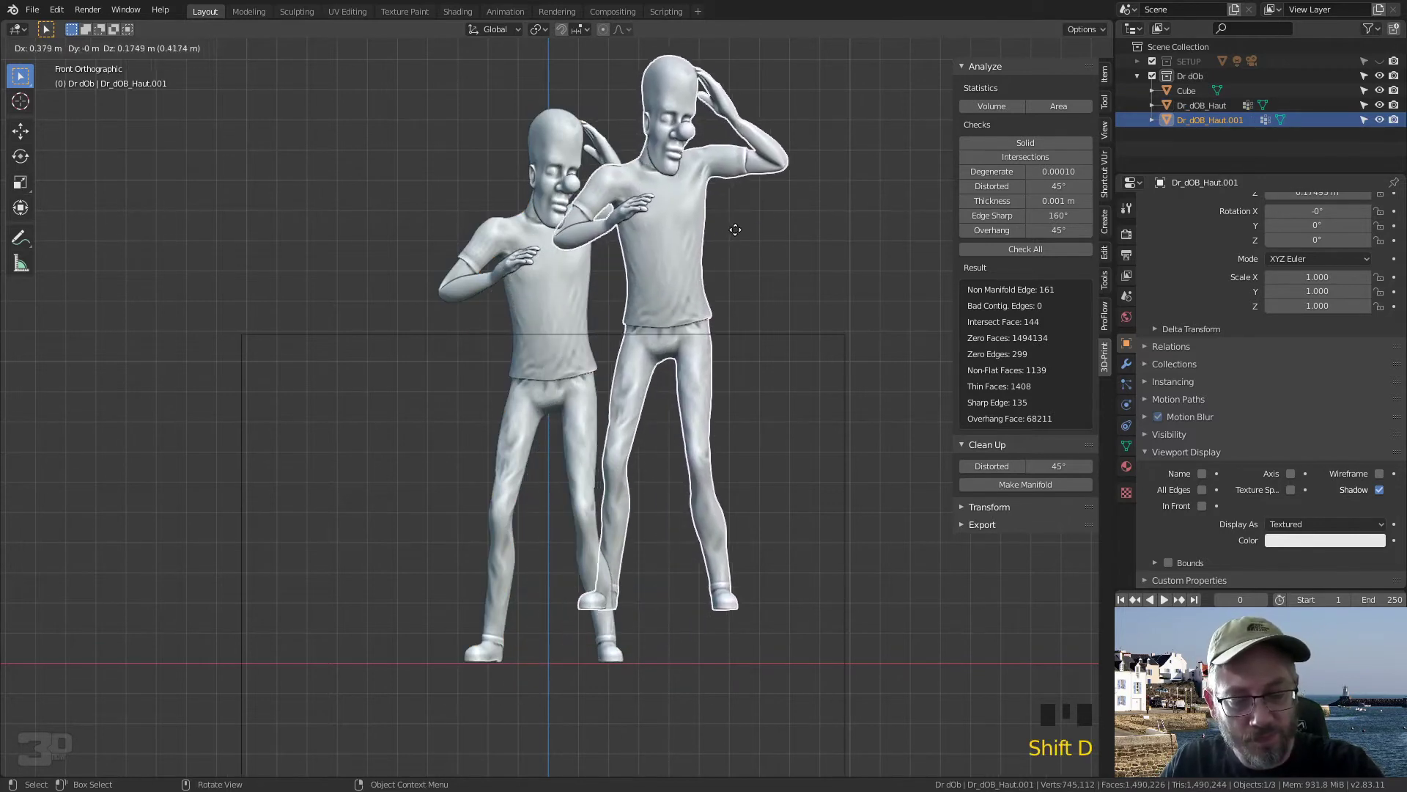
pyautogui.rightClick(736, 239)
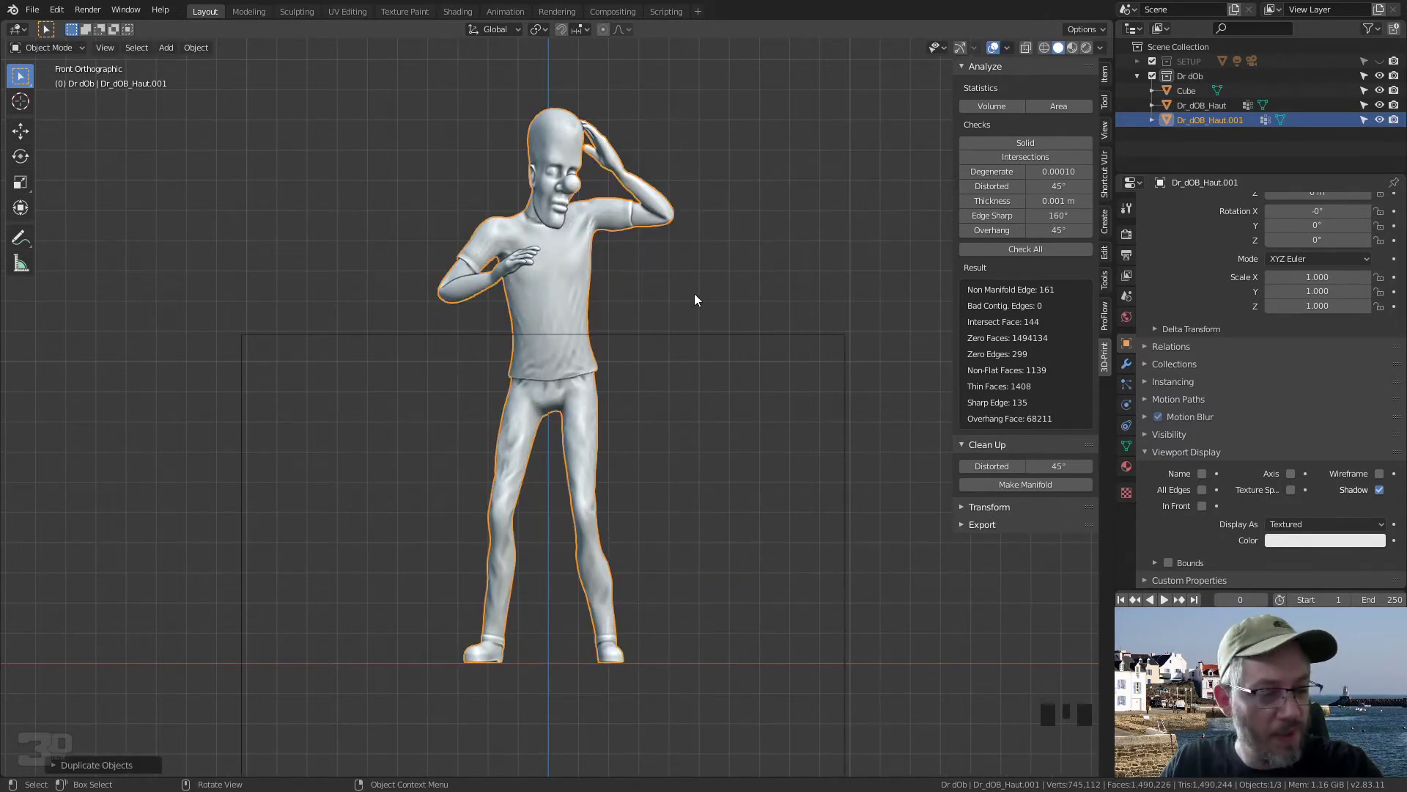
pyautogui.doubleClick(1227, 121)
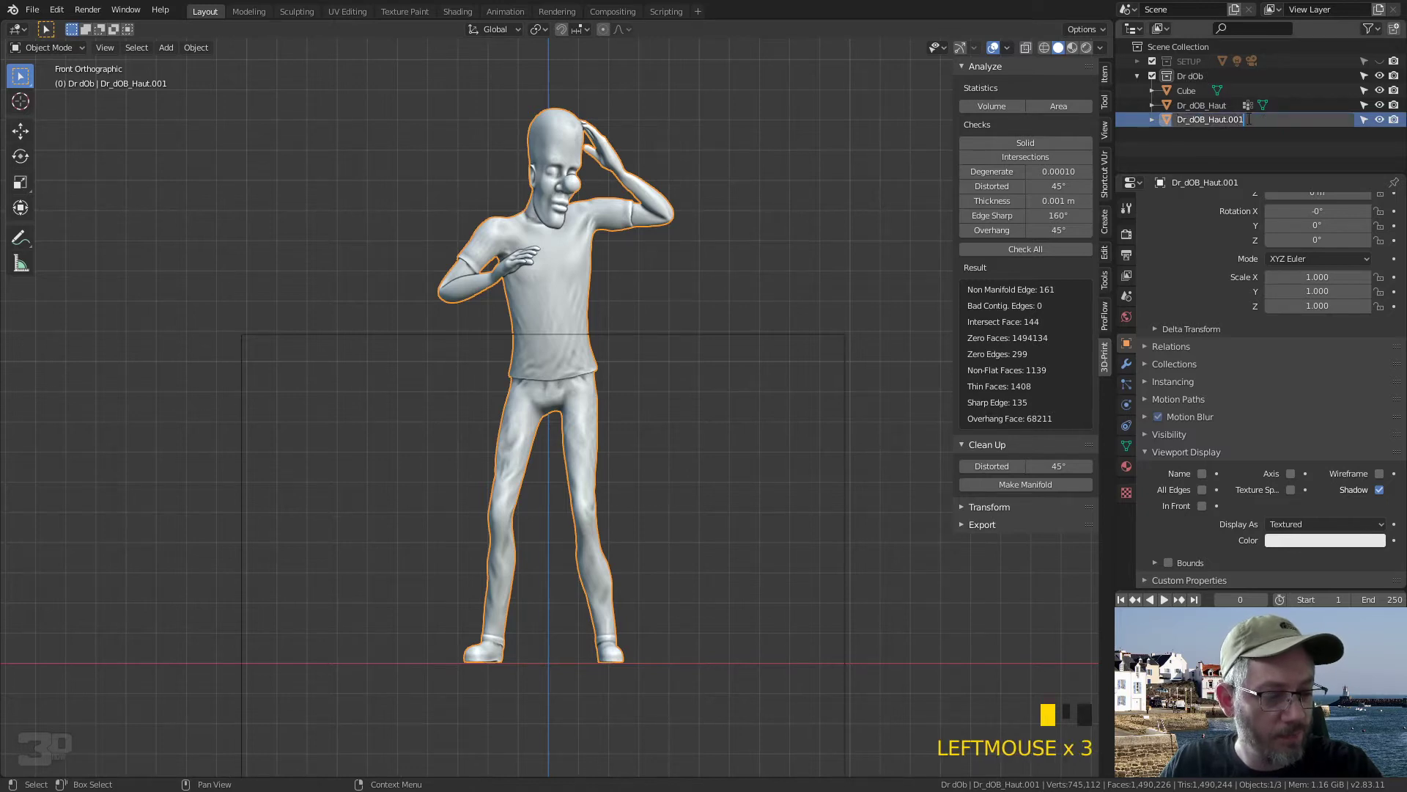
pyautogui.write('***')
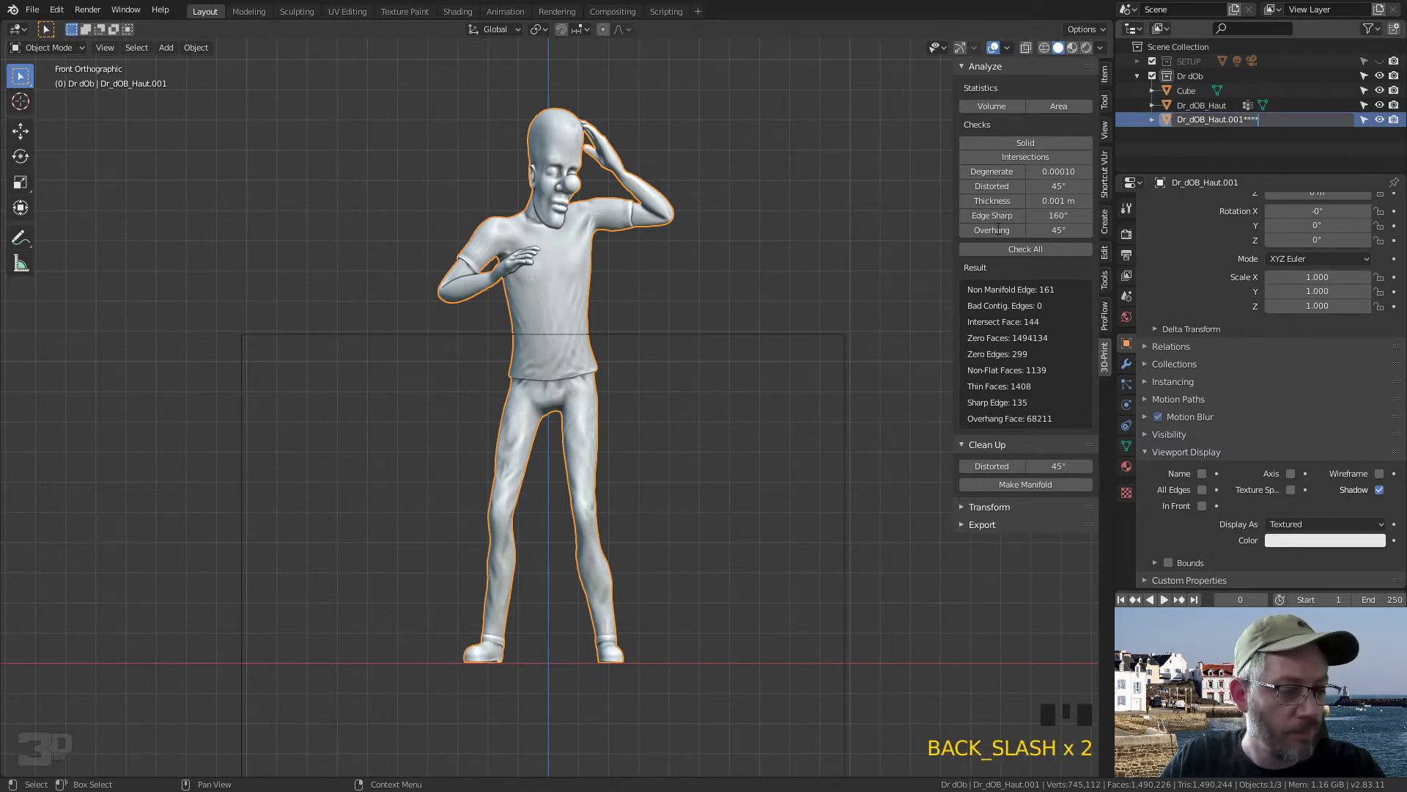
pyautogui.press('BackSpace')
pyautogui.press('BackSpace')
pyautogui.press('BackSpace')
pyautogui.press('BackSpace')
pyautogui.press('BackSpace')
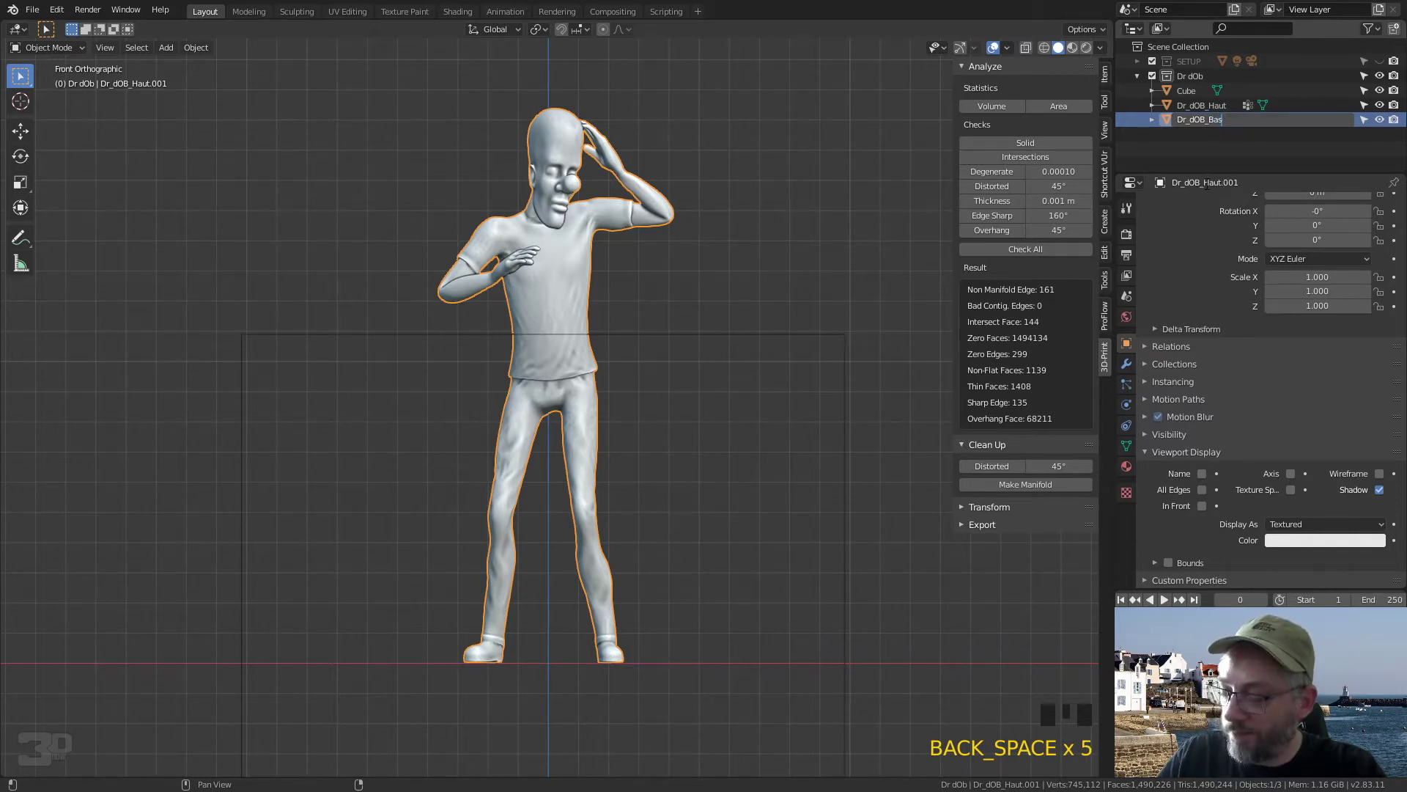
pyautogui.write('Bas')
pyautogui.press('Return')
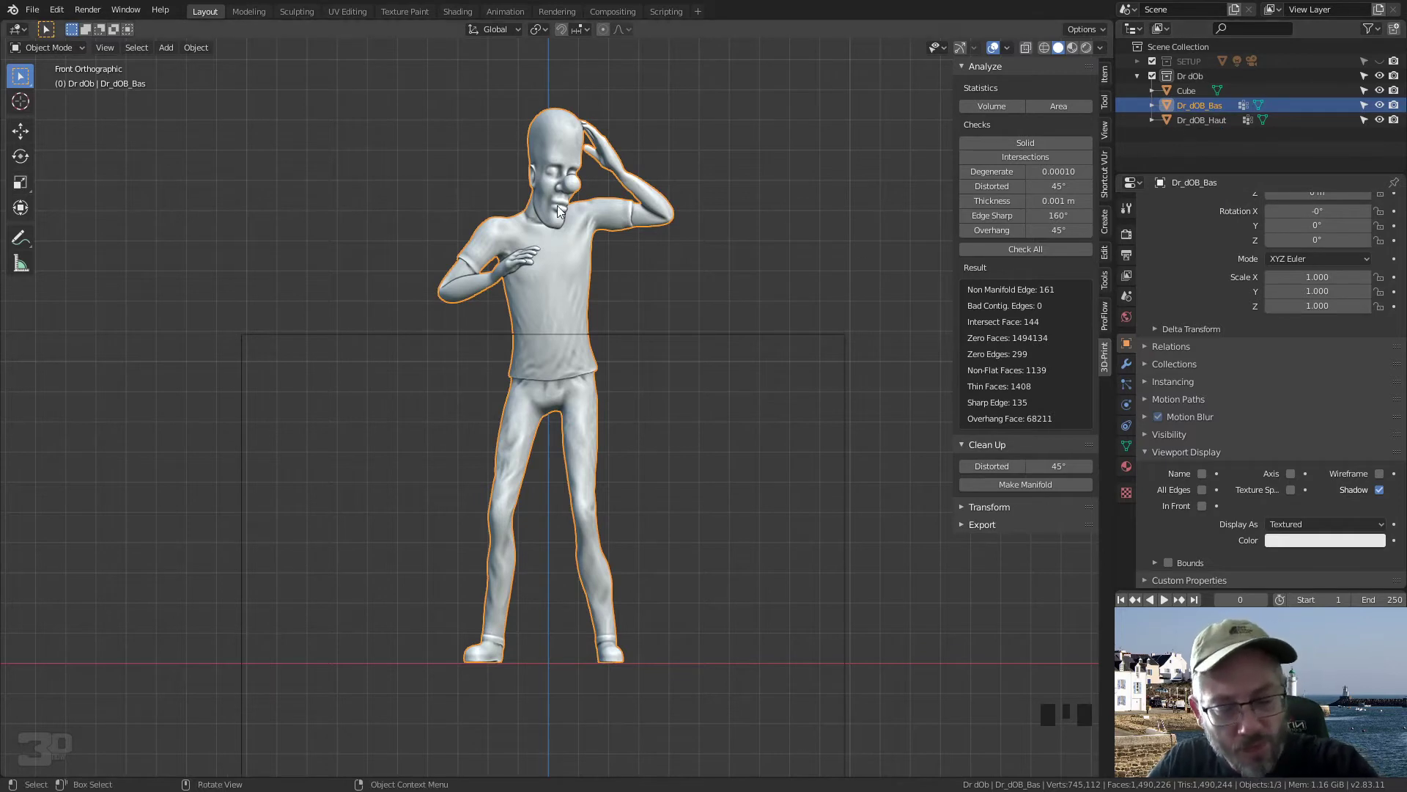
# Step: Select Dr_dOB_Haut and add a Boolean modifier to it
pyautogui.click(592, 362)
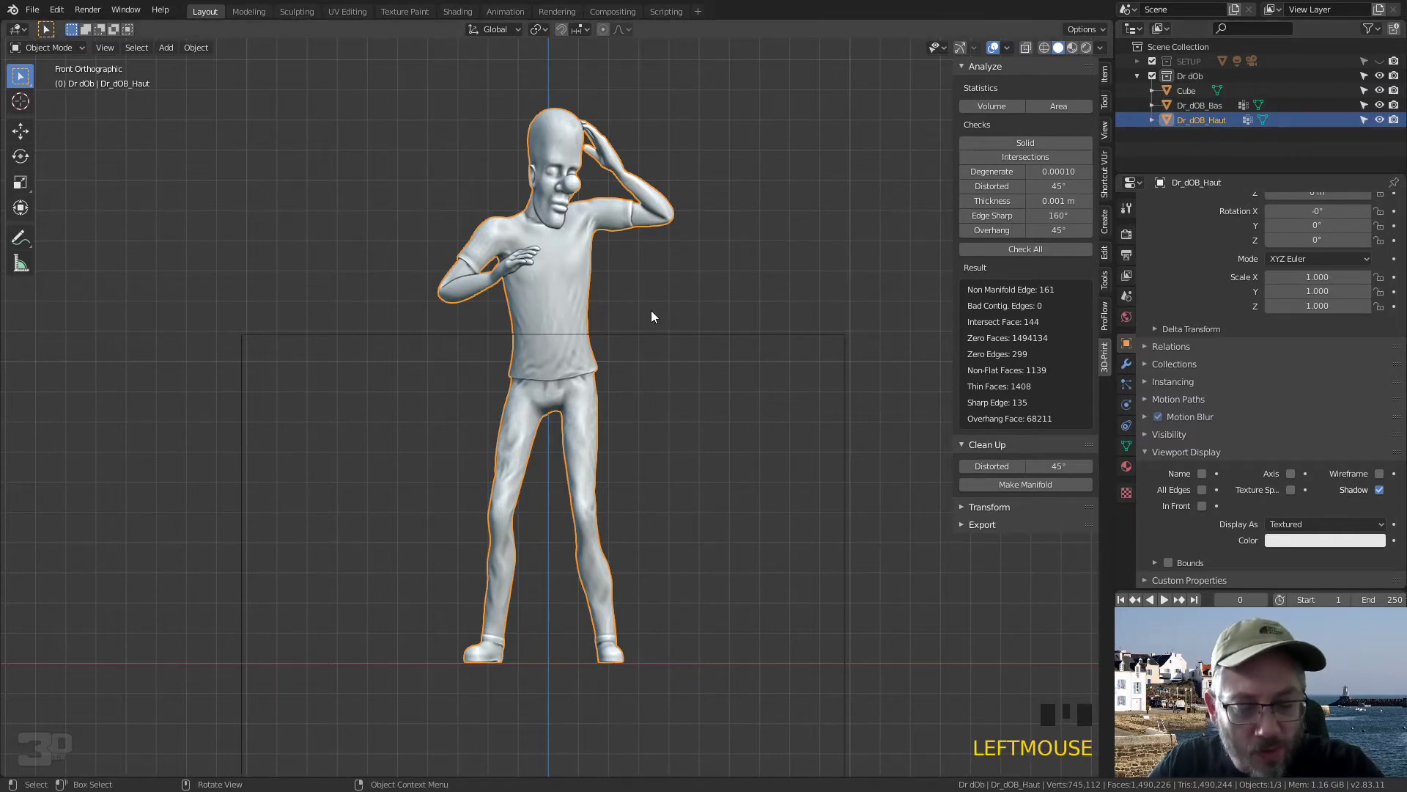
pyautogui.click(1202, 105)
pyautogui.click(1223, 118)
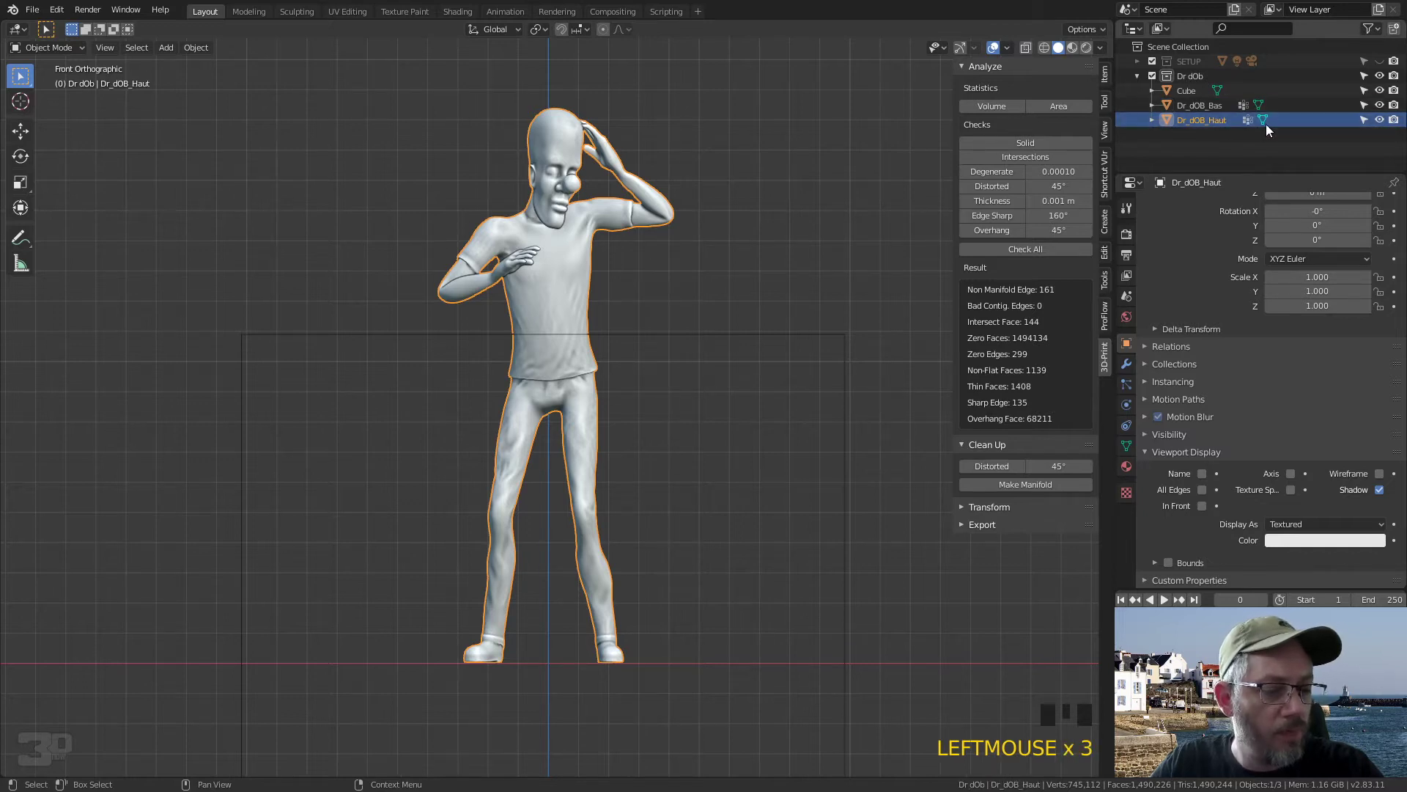
pyautogui.click(1128, 364)
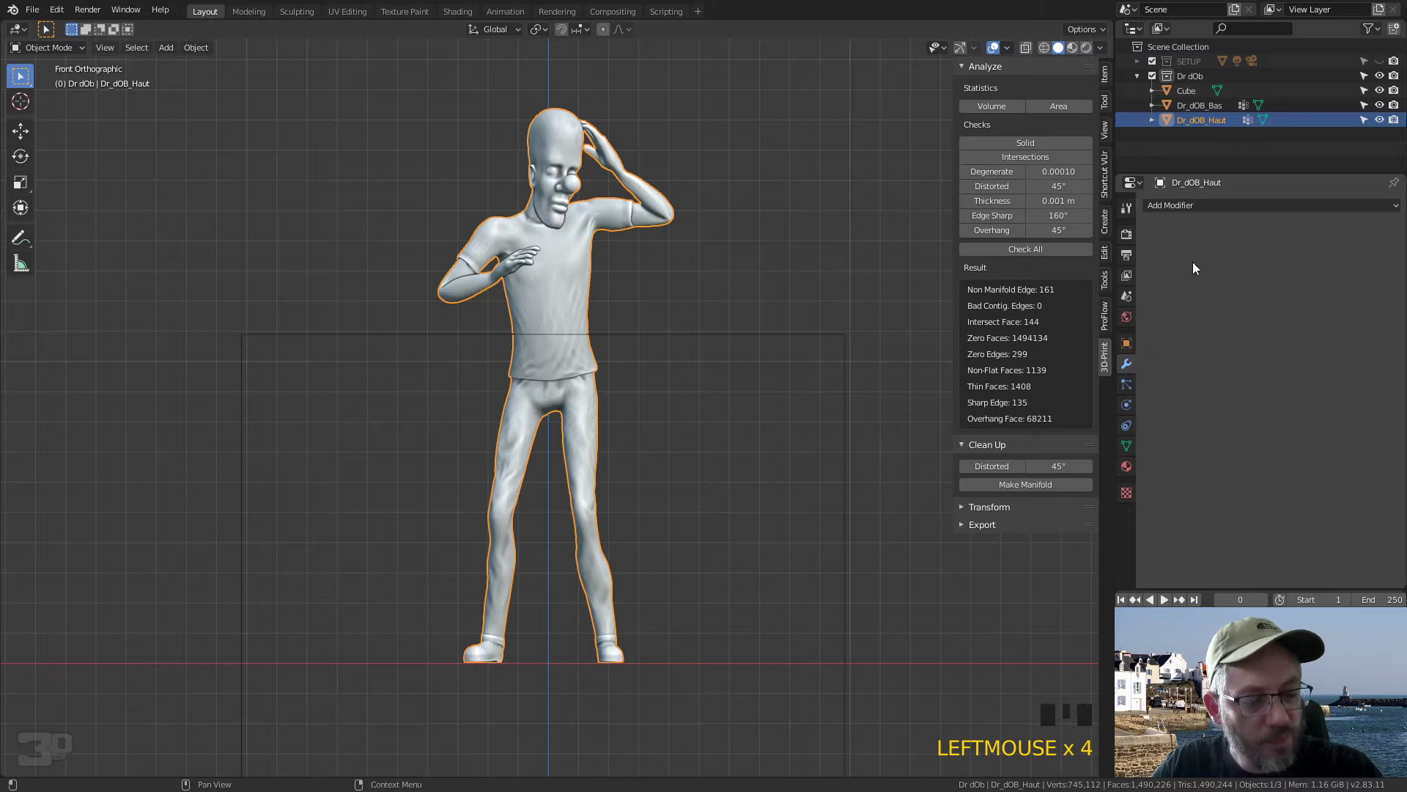
pyautogui.click(1217, 206)
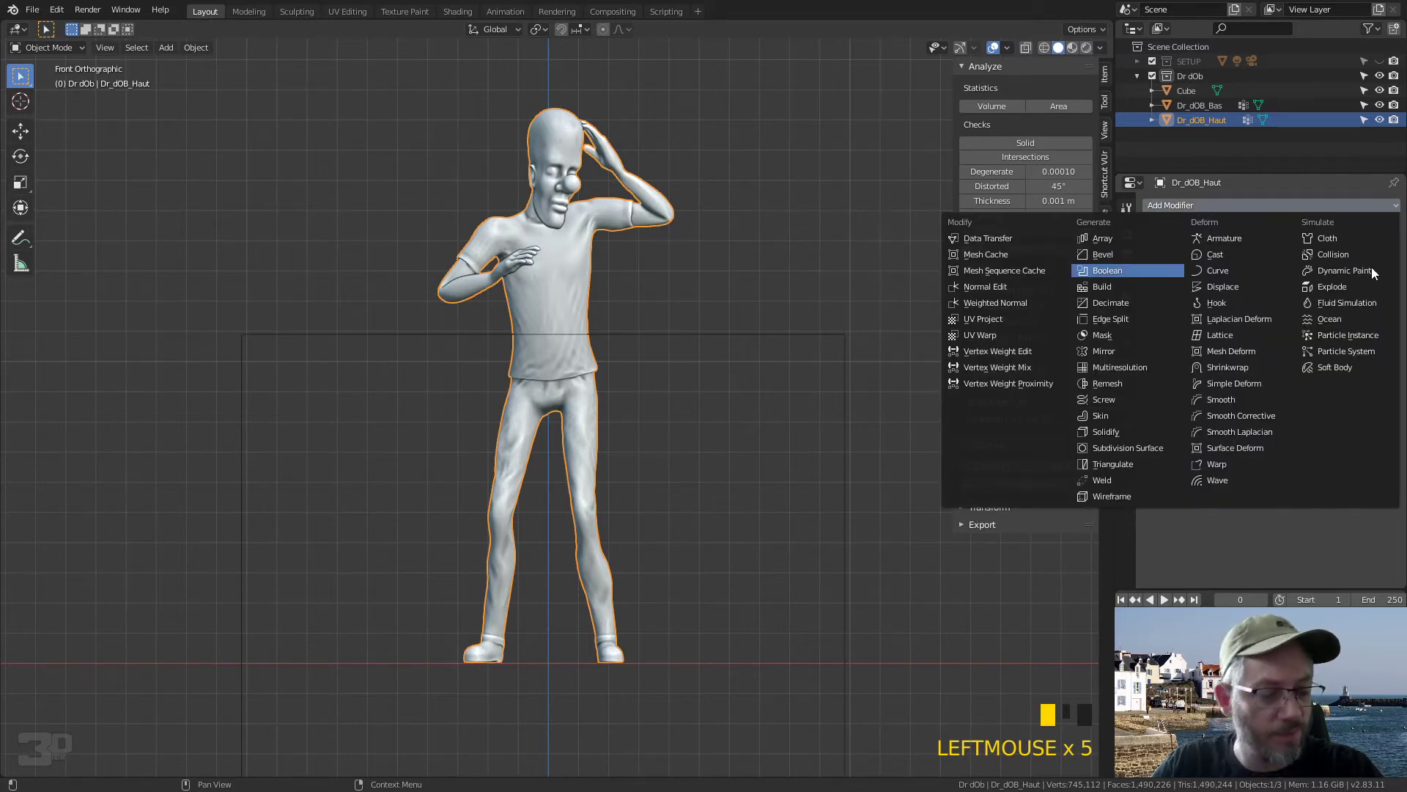
pyautogui.click(1107, 271)
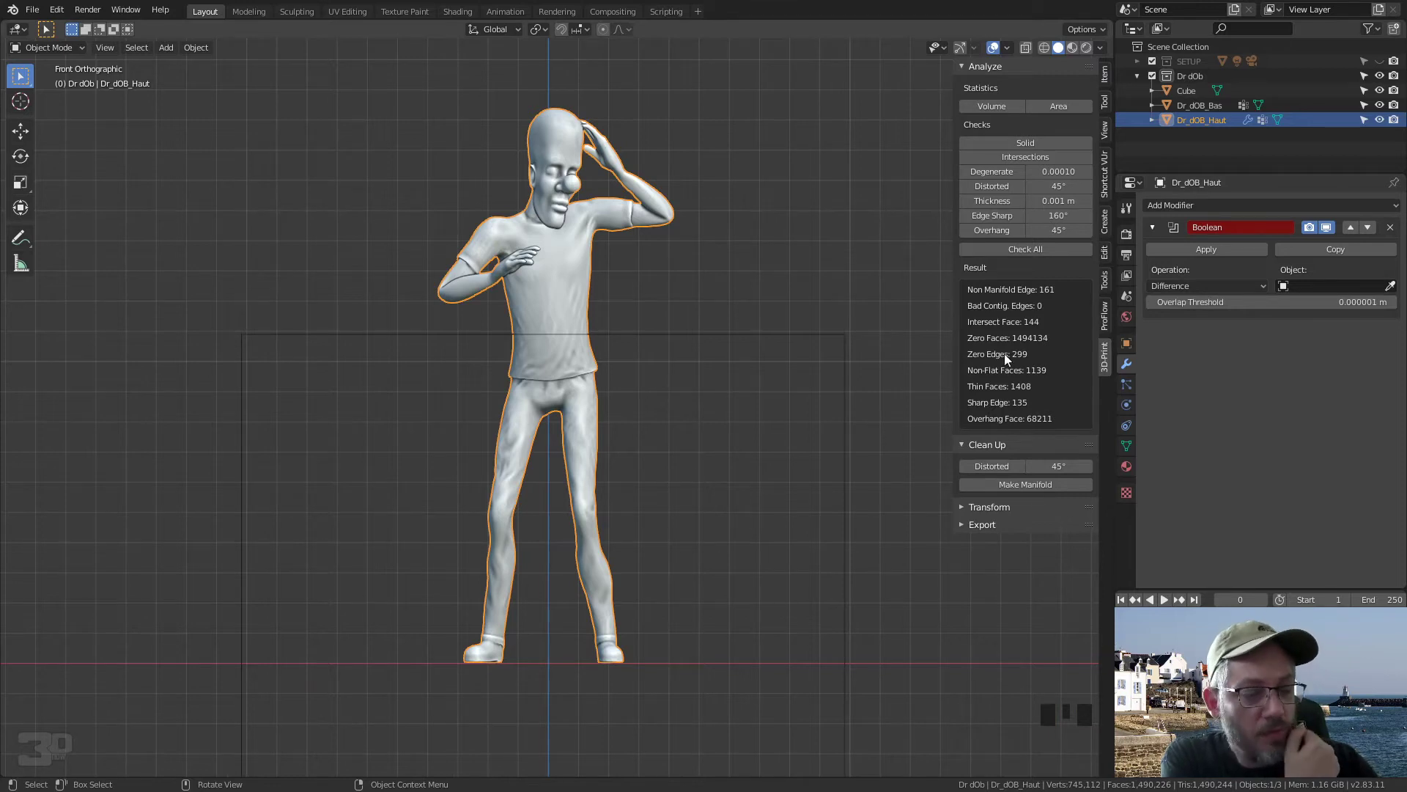
# Step: Hide the Dr_dOB_Bas copy in the viewport
pyautogui.click(1379, 104)
pyautogui.hotkey('ctrl', '-')
pyautogui.hotkey('ctrl', '-')
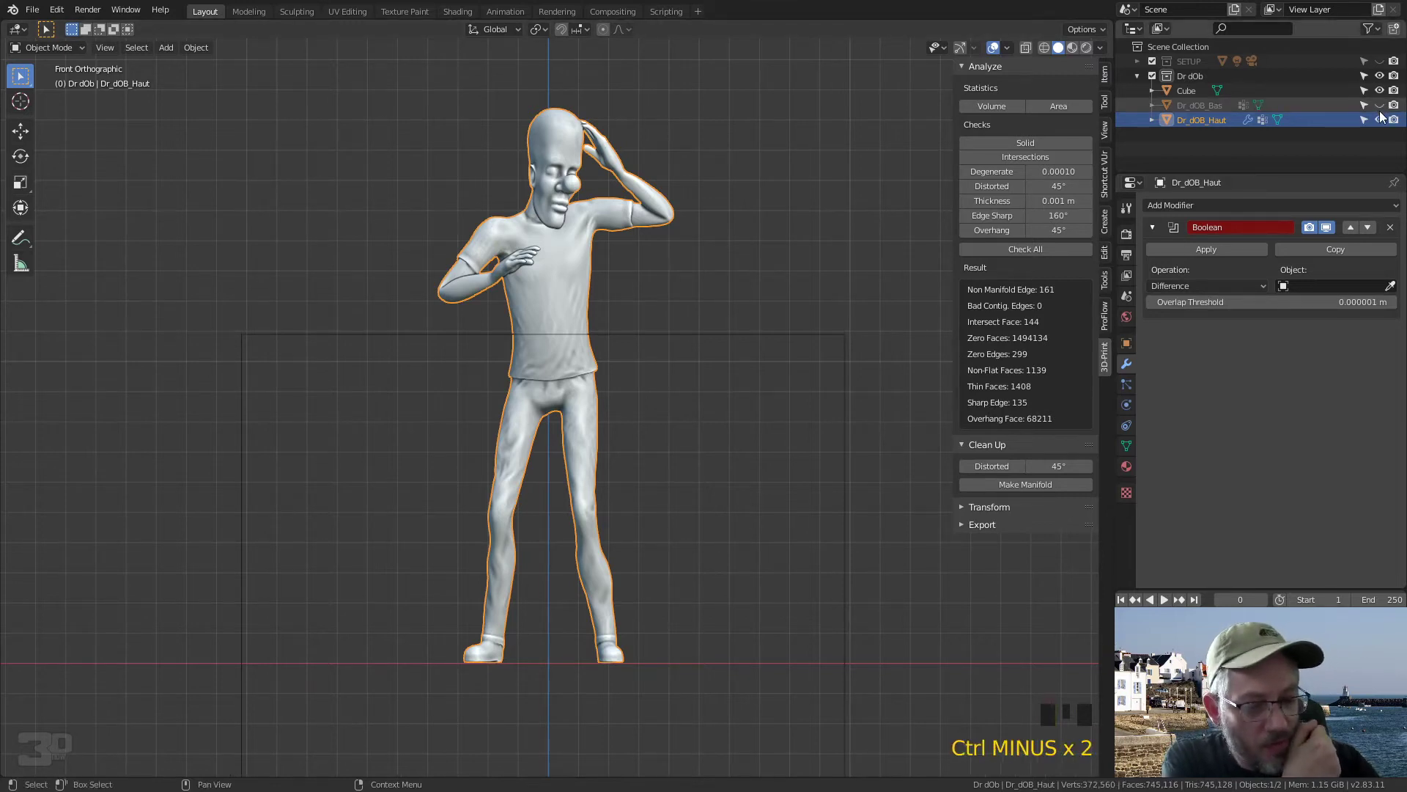
# Step: Set the Cube as the Boolean Difference object on Dr_dOB_Haut and apply the modifier
pyautogui.click(1389, 285)
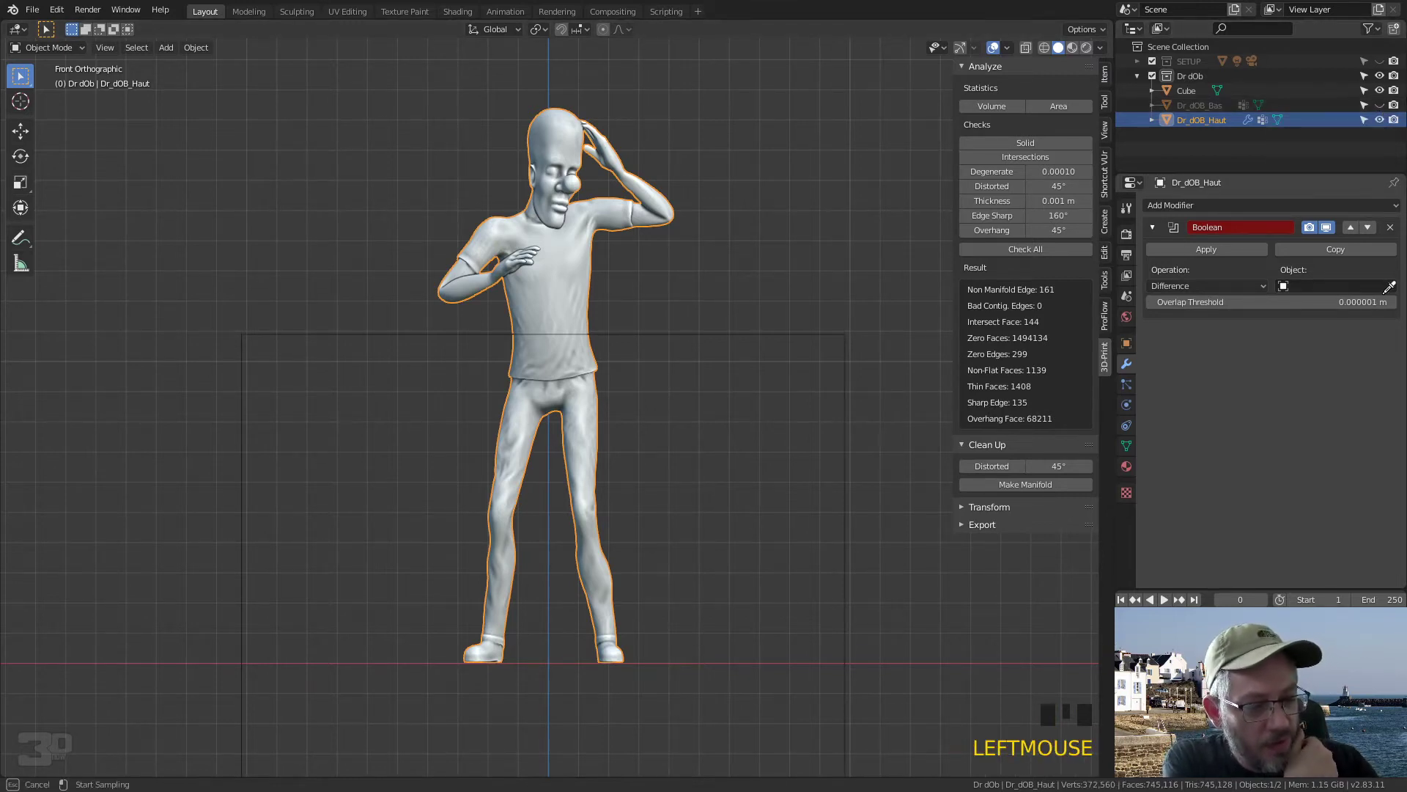
pyautogui.click(770, 367)
pyautogui.moveTo(584, 418); pyautogui.dragTo(654, 520, button='middle')
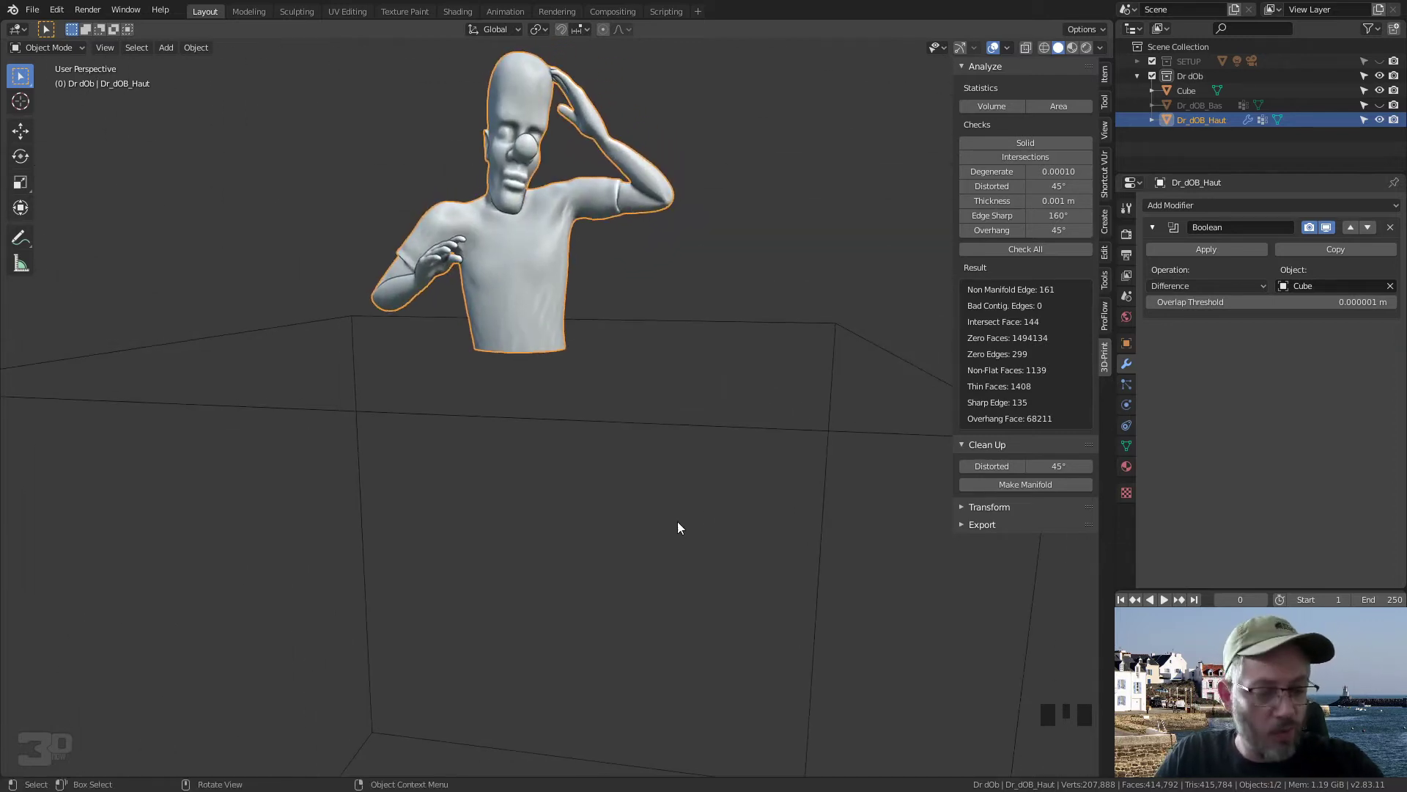
pyautogui.click(1202, 248)
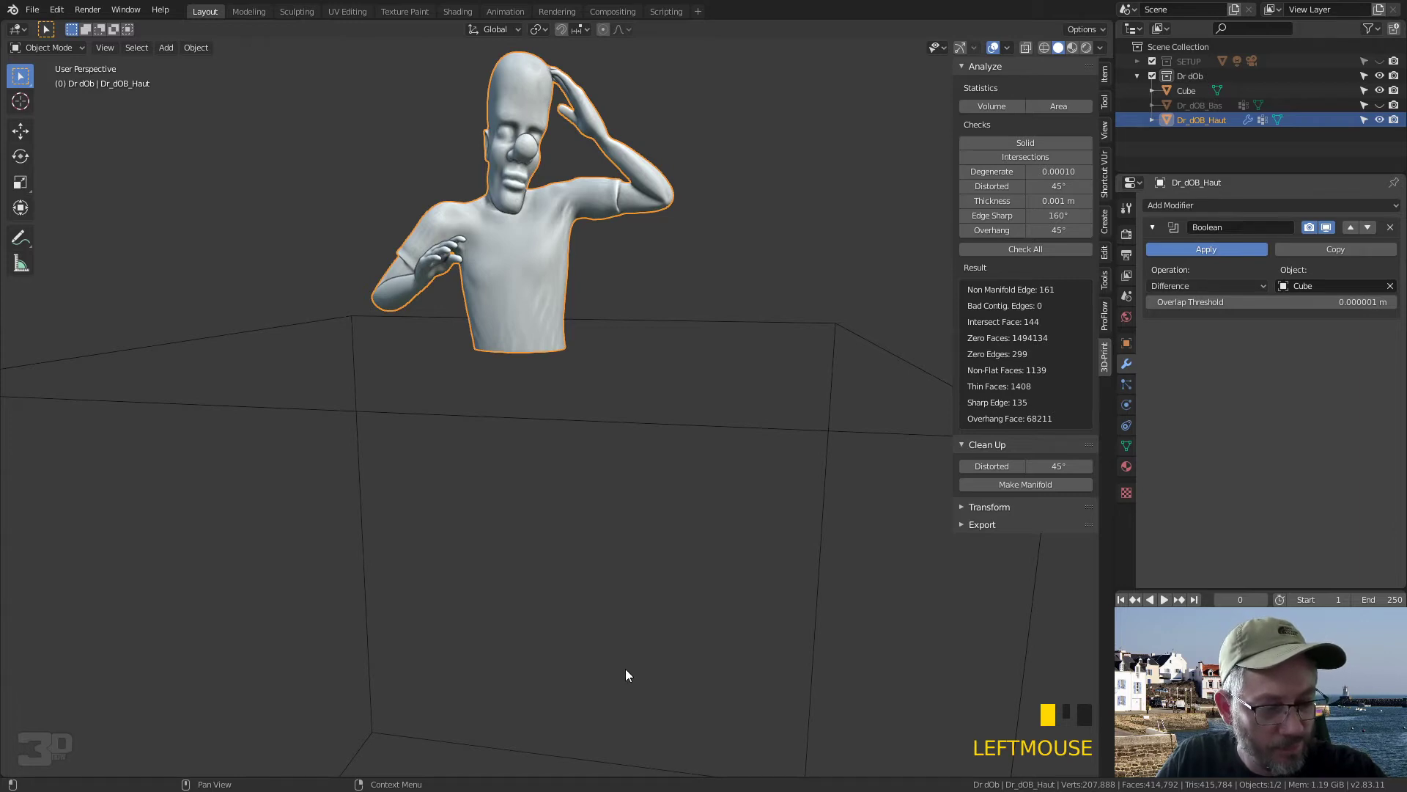
pyautogui.moveTo(697, 520); pyautogui.dragTo(682, 526, button='middle')
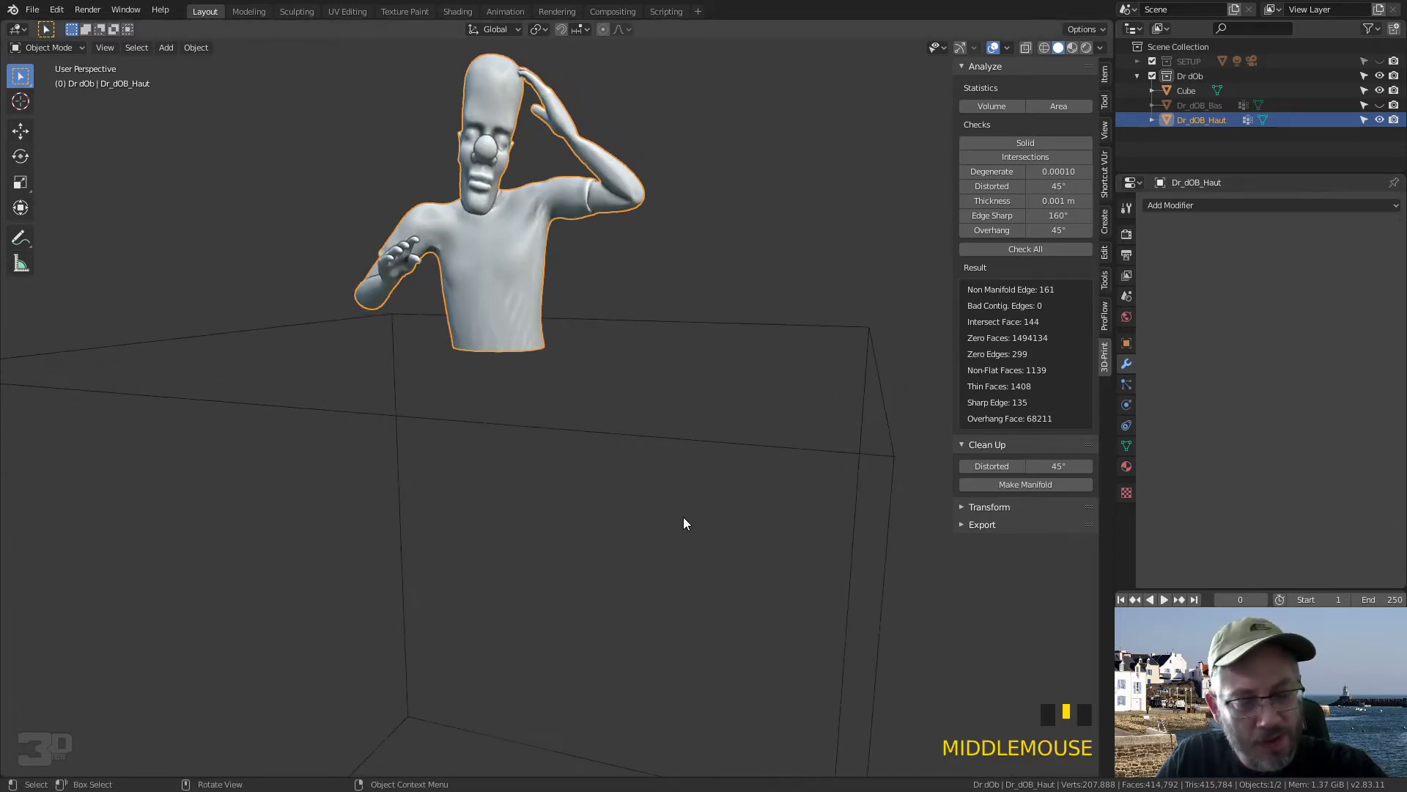
# Step: Hide Dr_dOB_Haut, then show and select Dr_dOB_Bas
pyautogui.click(1379, 120)
pyautogui.click(1379, 105)
pyautogui.hotkey('ctrl', '=')
pyautogui.click(518, 288)
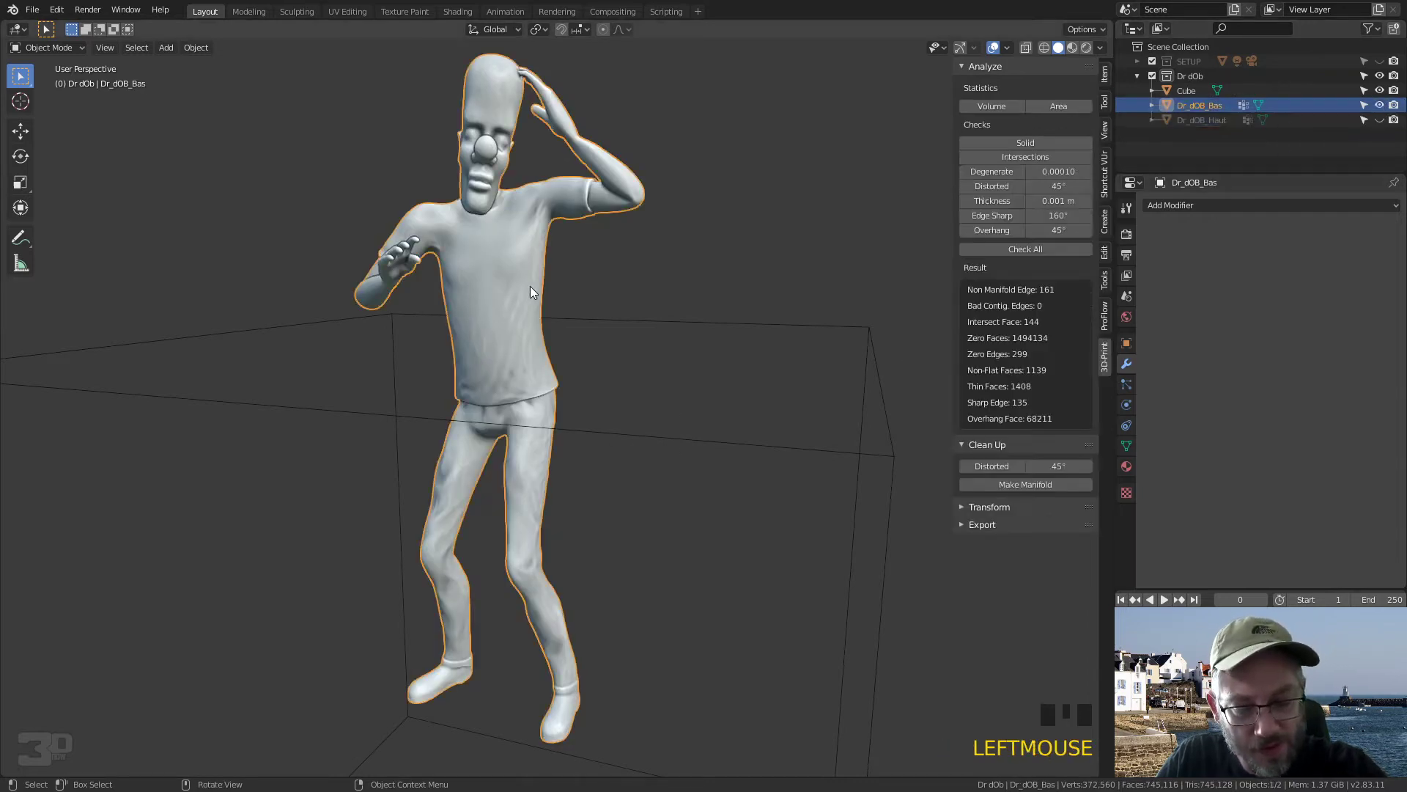
# Step: Add a Boolean modifier to Dr_dOB_Bas and set its operation to Intersect
pyautogui.click(1206, 208)
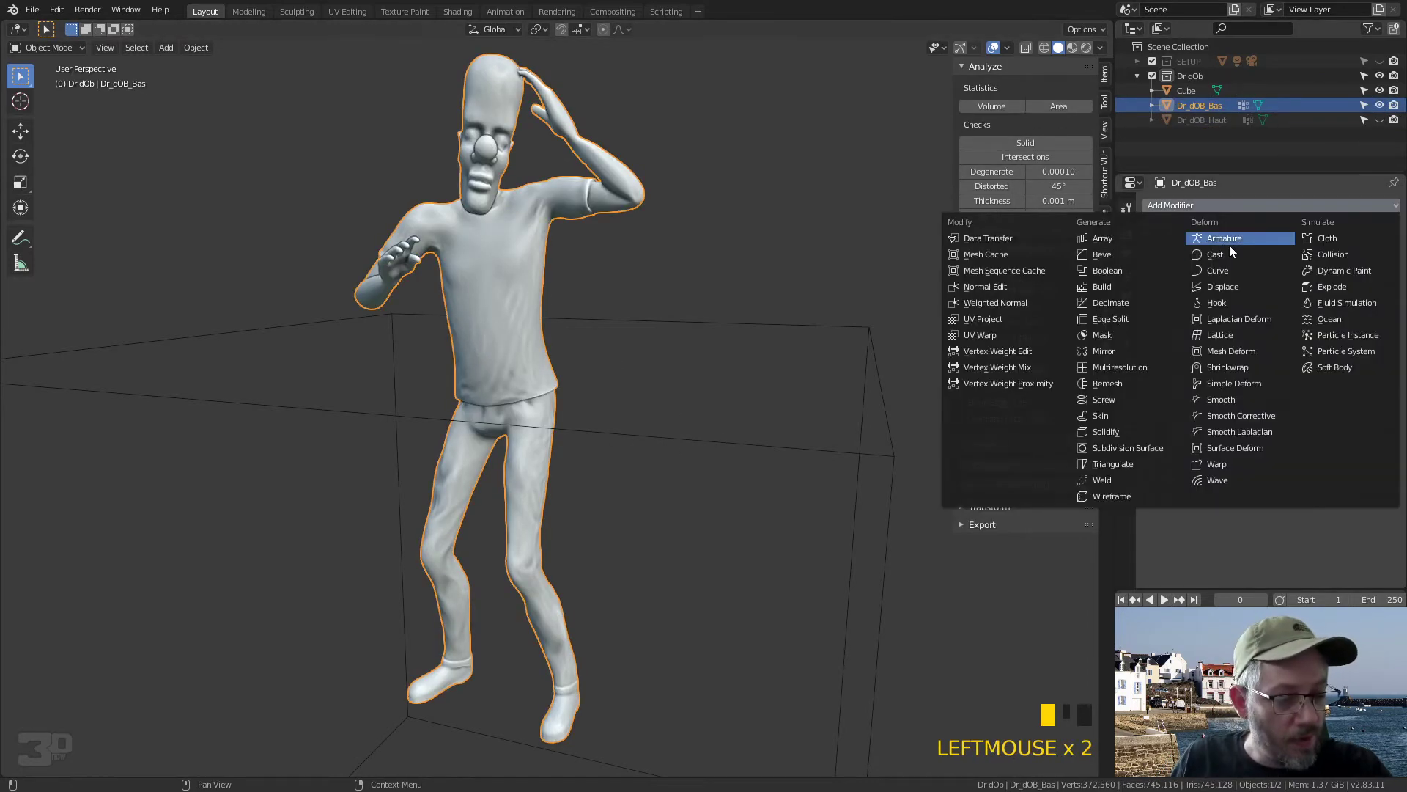
pyautogui.click(1117, 271)
pyautogui.click(1199, 286)
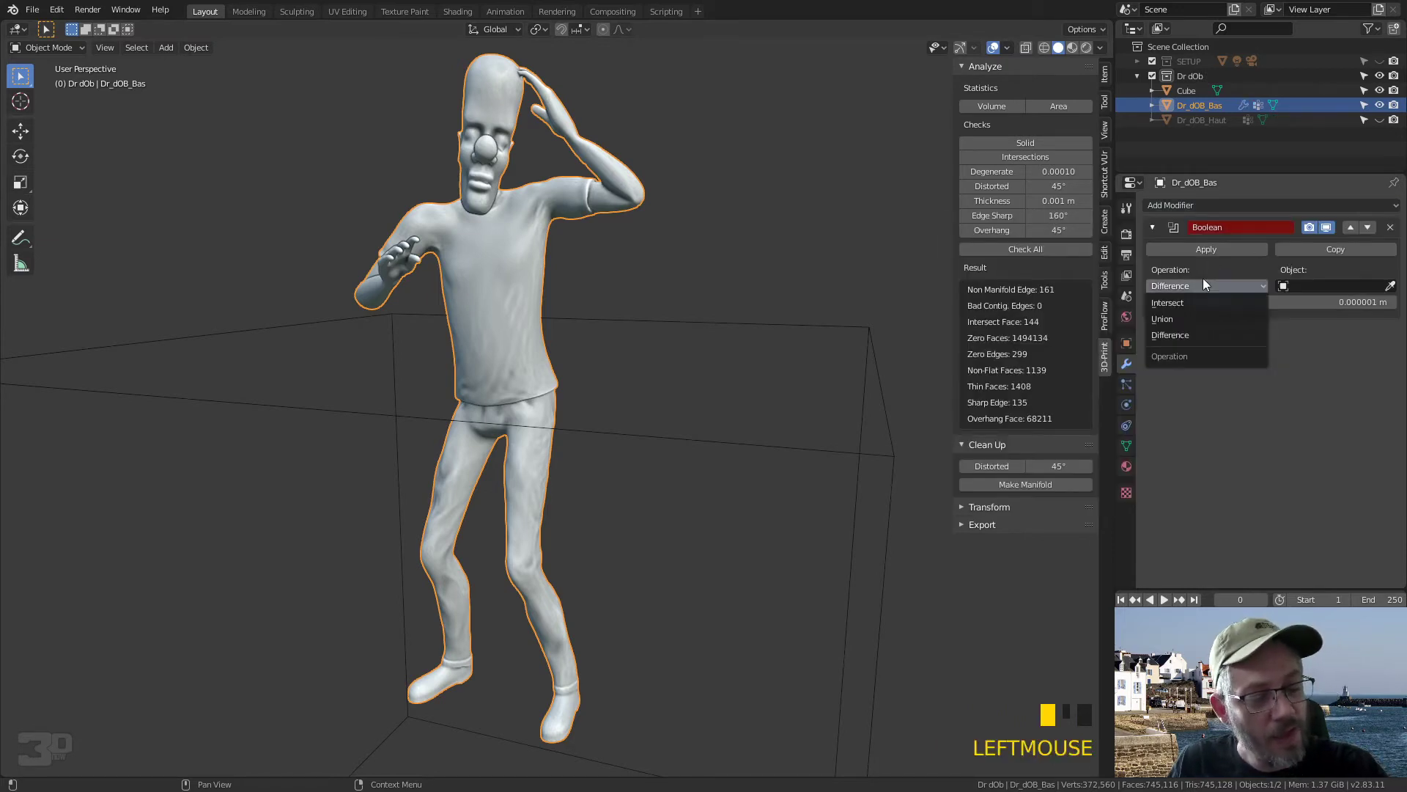
pyautogui.doubleClick(1193, 303)
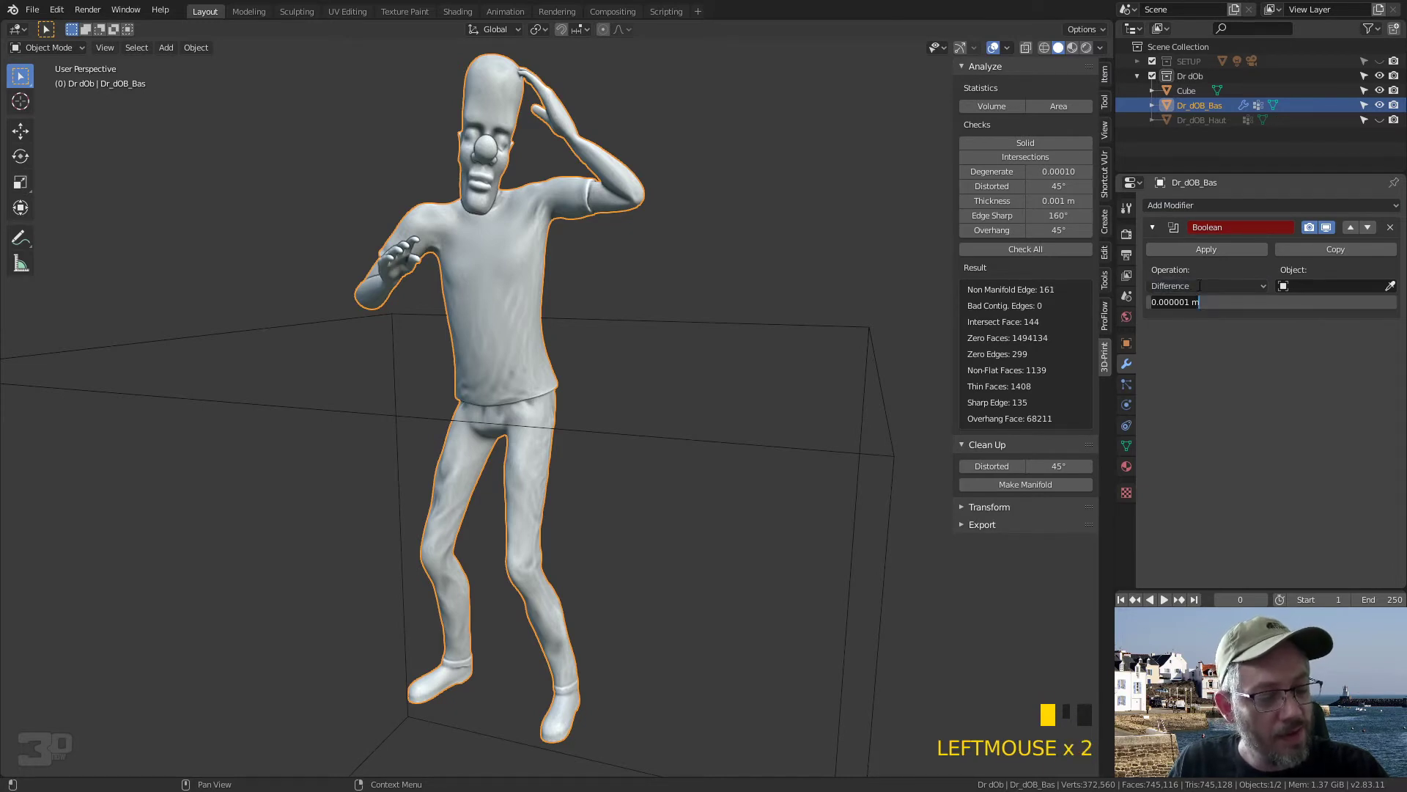
pyautogui.click(1202, 286)
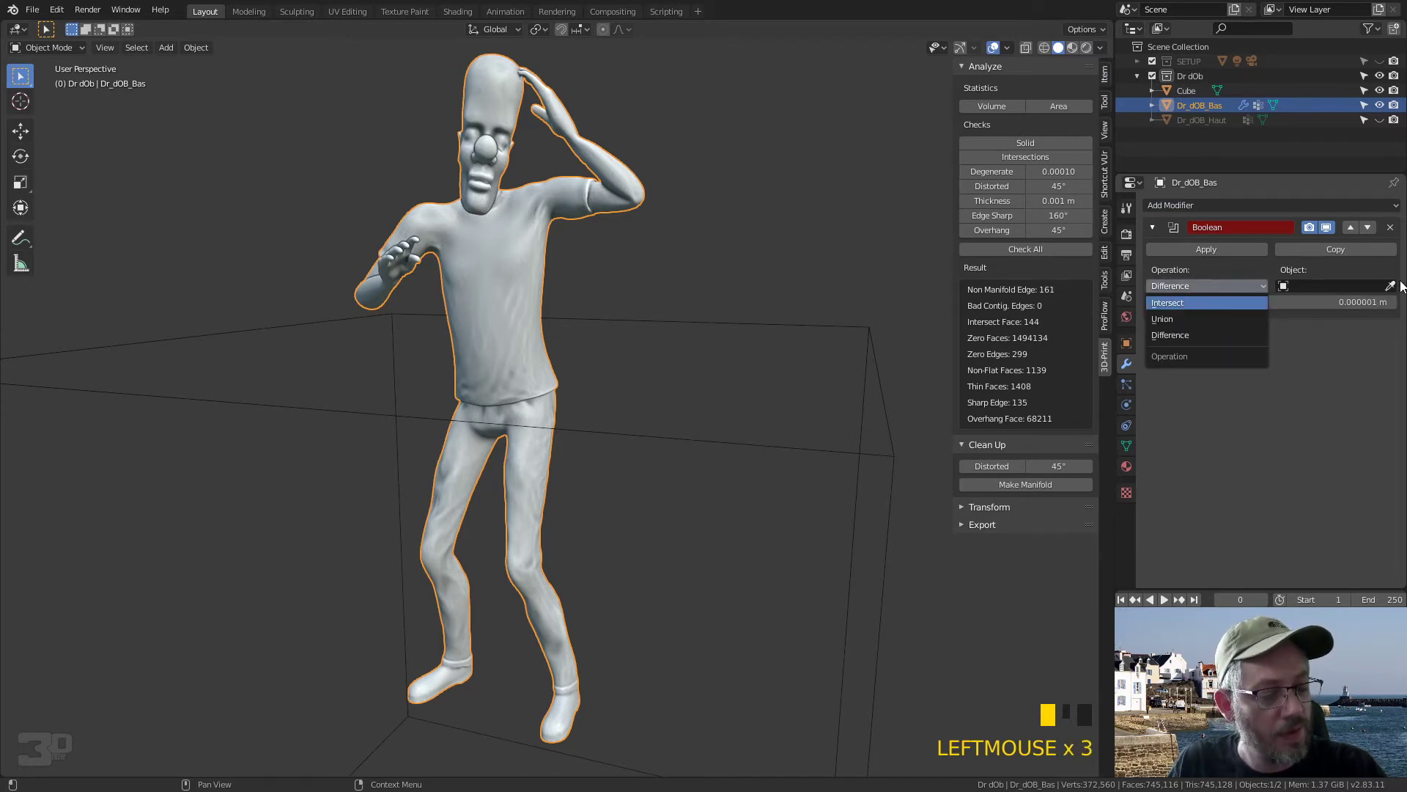
pyautogui.click(1182, 297)
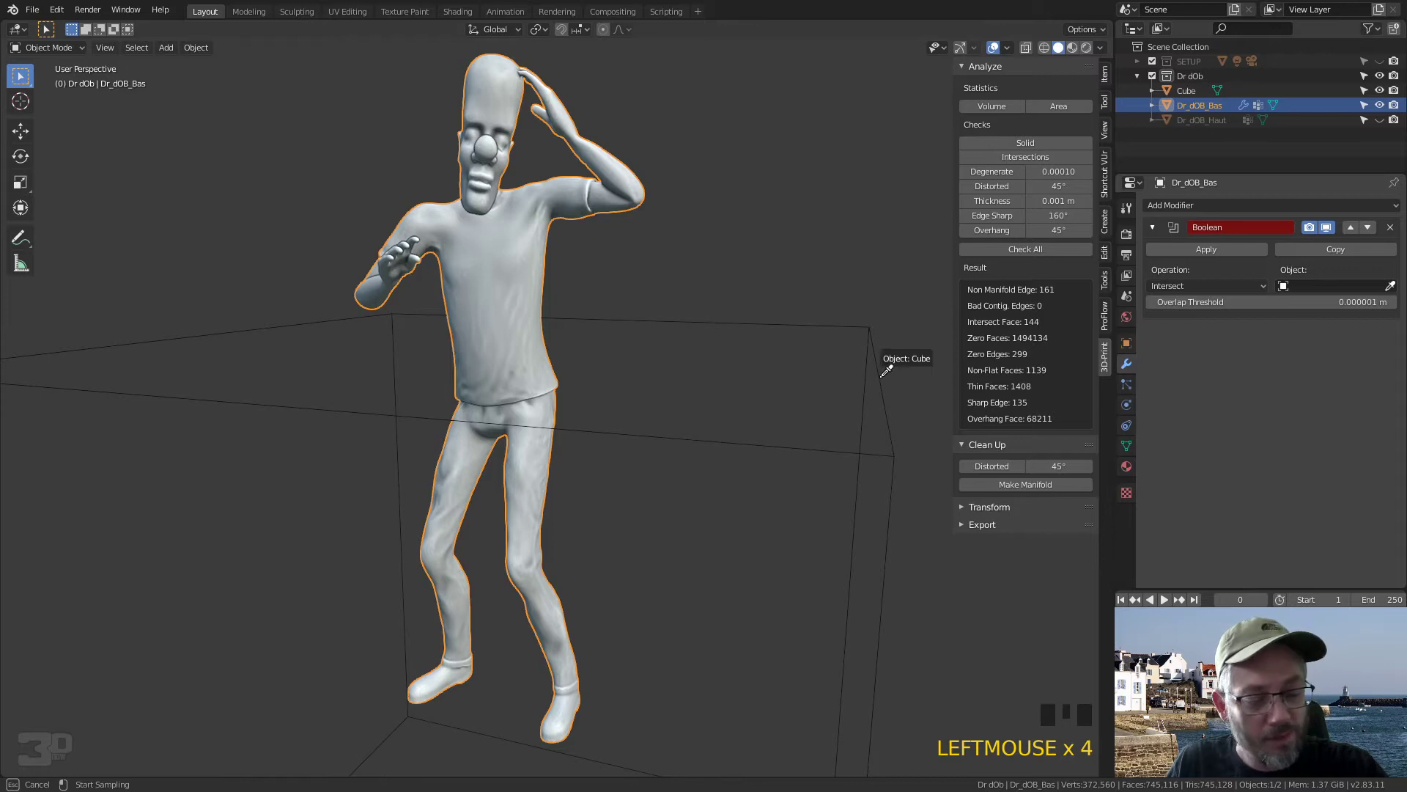
# Step: Assign the Cube as the Intersect object on Dr_dOB_Bas and apply the modifier
pyautogui.click(864, 525)
pyautogui.moveTo(662, 449); pyautogui.dragTo(727, 589, button='middle')
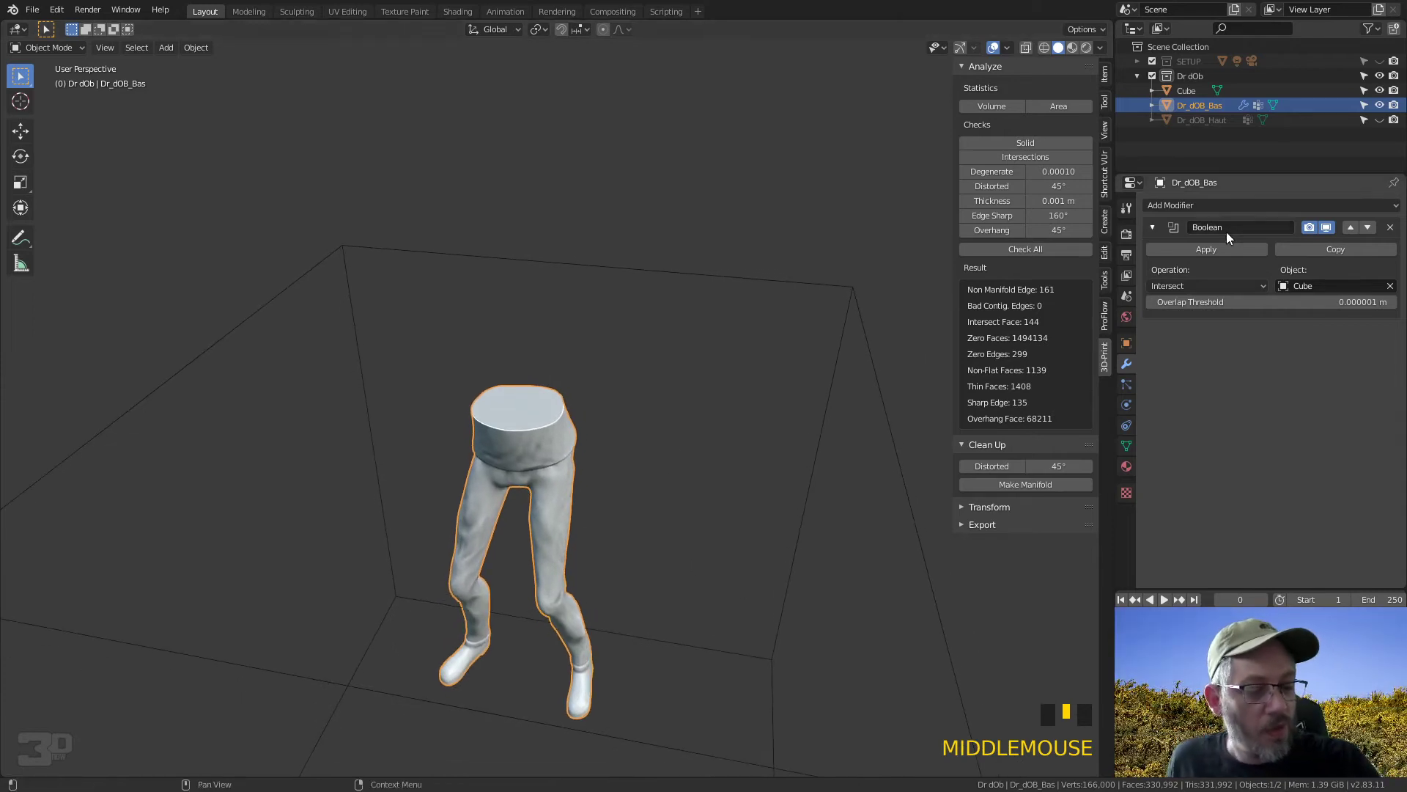
pyautogui.click(1207, 249)
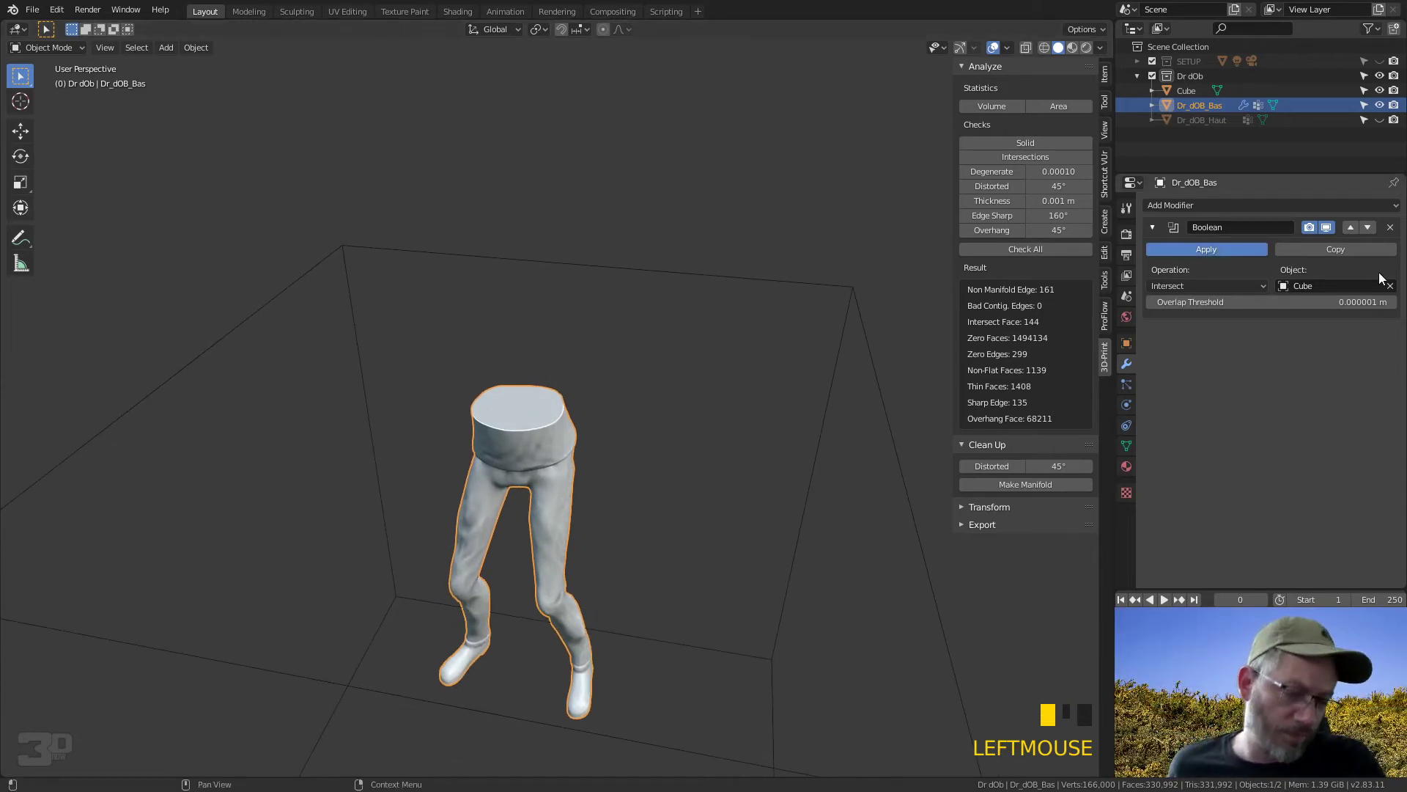
pyautogui.moveTo(565, 441); pyautogui.dragTo(645, 392, button='middle')
# Step: Show Dr_dOB_Haut again, deselect everything and check the cut line around the torso
pyautogui.click(1379, 119)
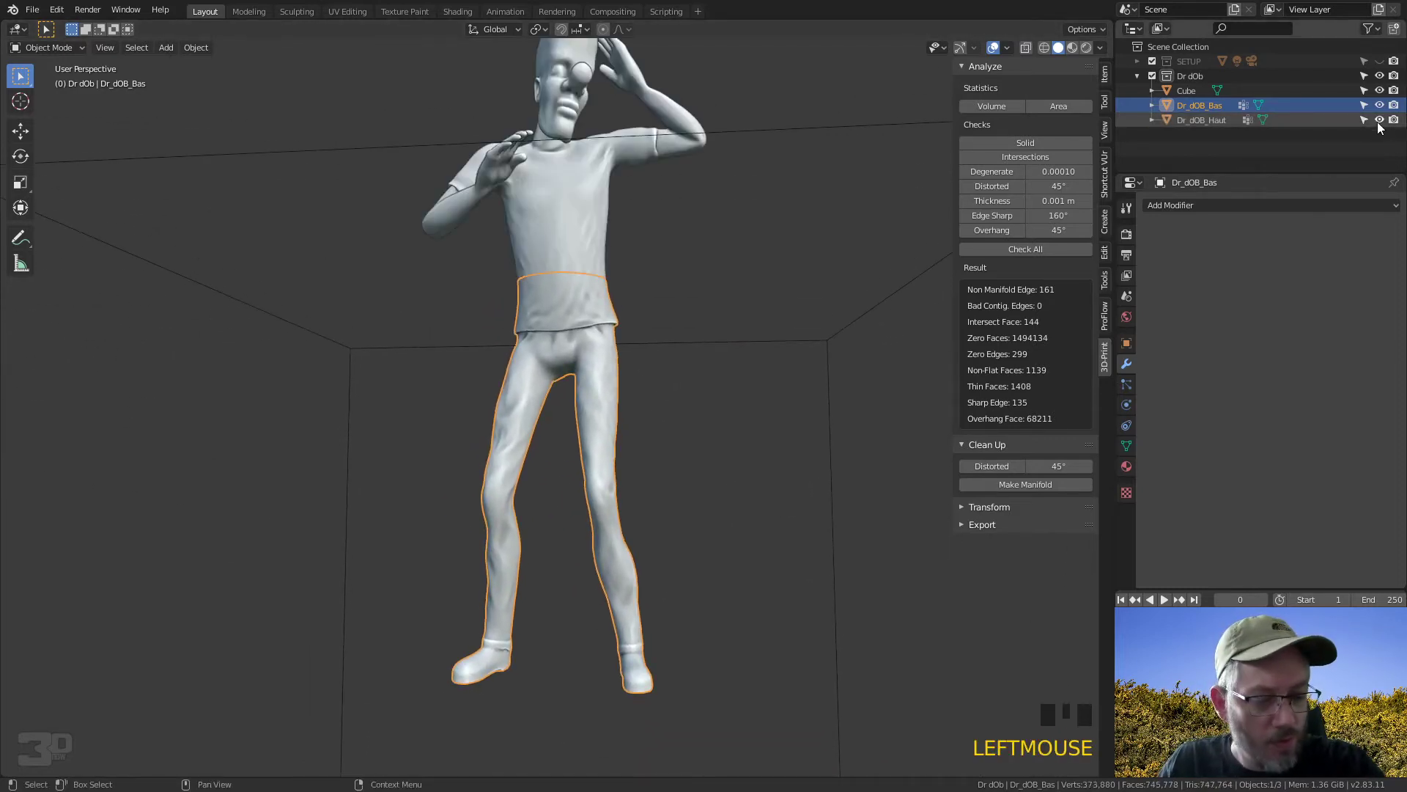
pyautogui.click(761, 89)
pyautogui.moveTo(669, 292); pyautogui.dragTo(604, 343, button='middle')
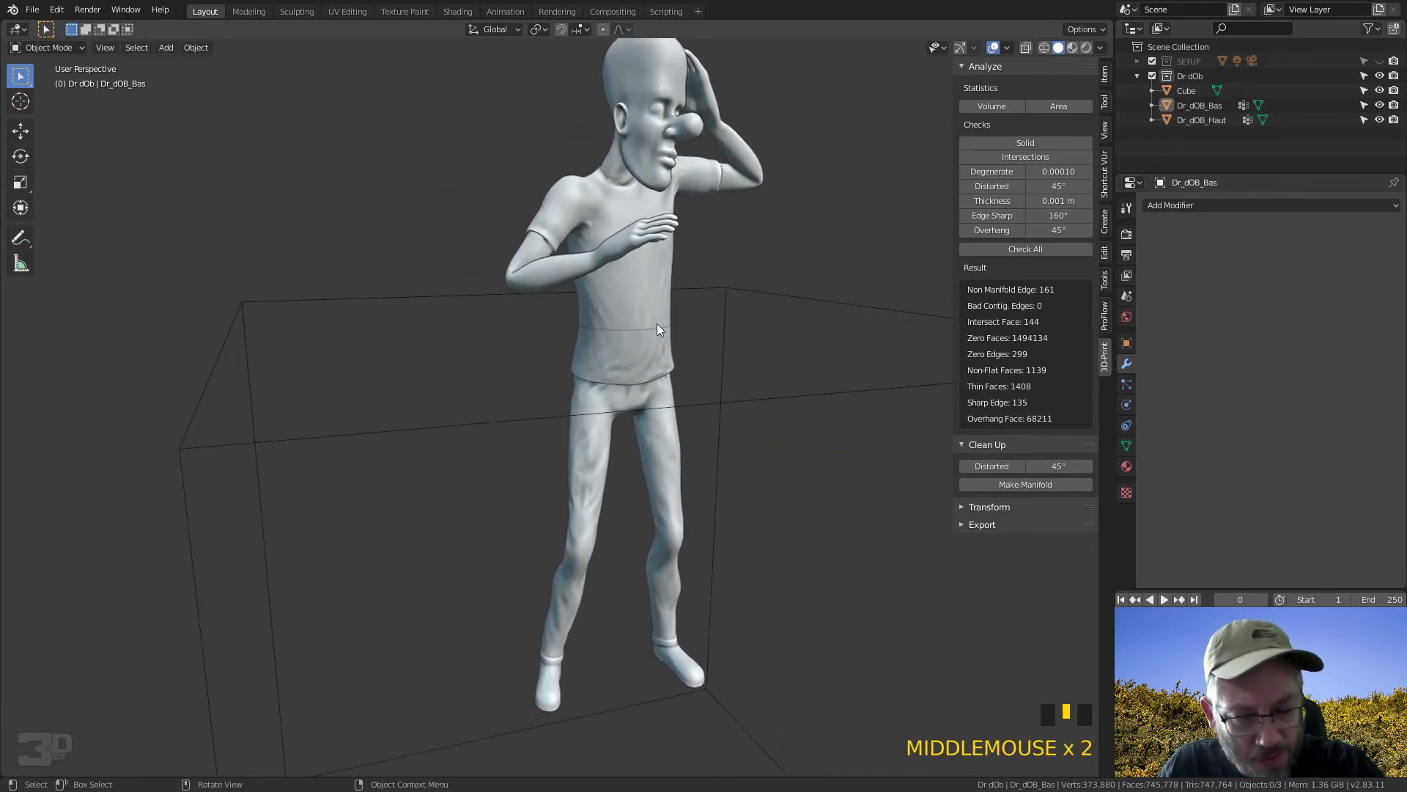
pyautogui.moveTo(697, 323); pyautogui.dragTo(665, 368, button='middle')
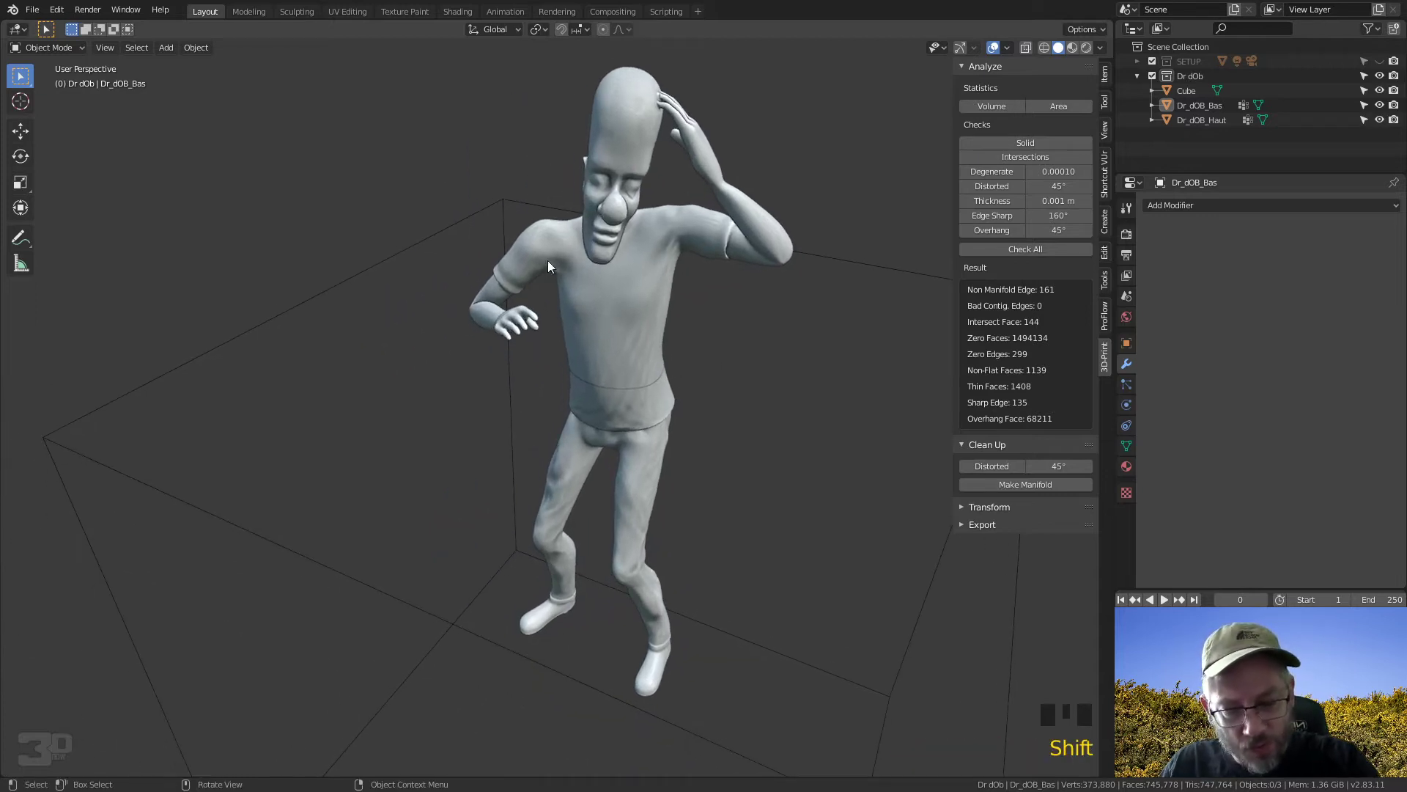
# Step: Select the wireframe cutting cube around the legs and delete it
pyautogui.click(833, 256)
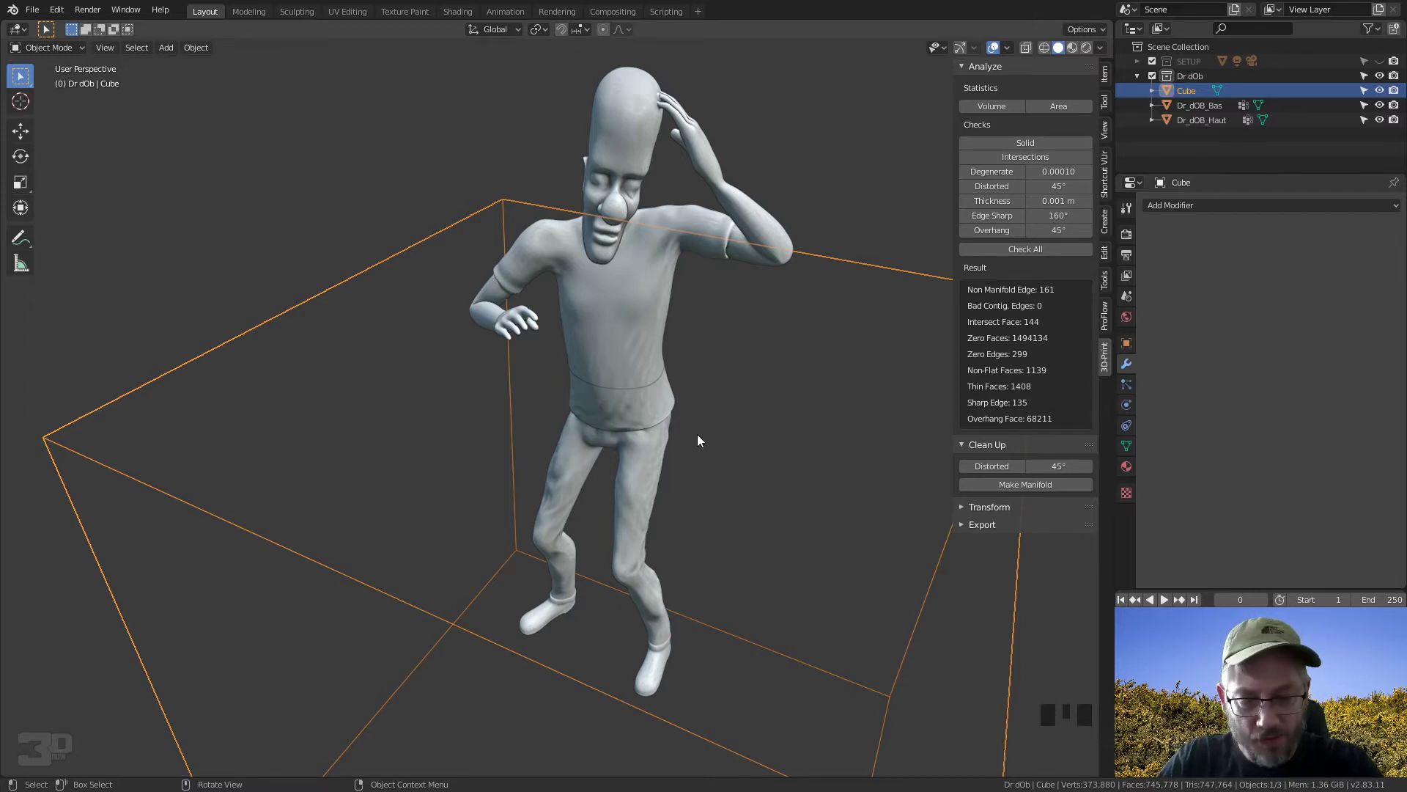
pyautogui.press('Delete')
pyautogui.press('x')
pyautogui.click(657, 401)
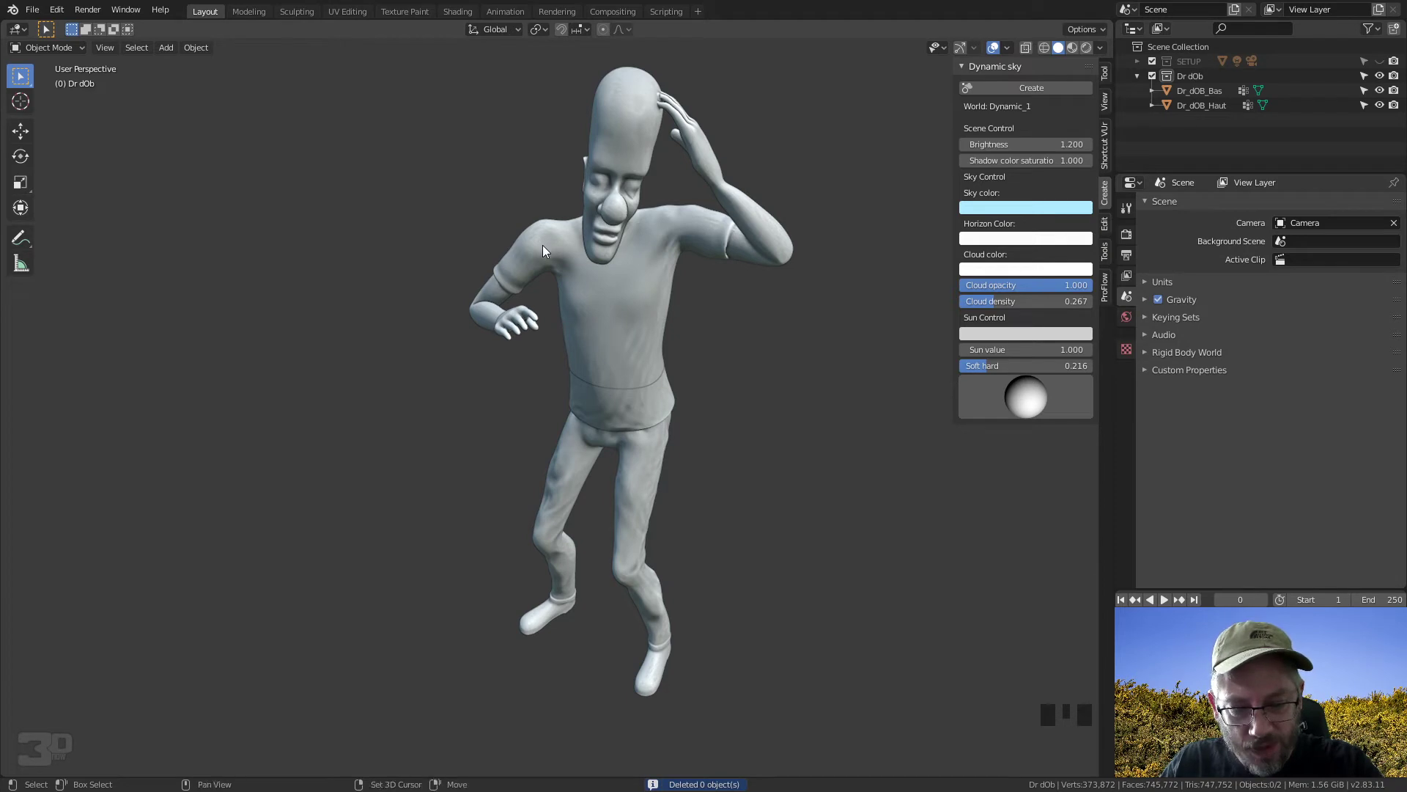
pyautogui.press('shift')
pyautogui.press('shift')
pyautogui.press('shift')
pyautogui.press('shift')
pyautogui.press('shift')
pyautogui.press('shift')
pyautogui.press('shift')
pyautogui.press('shift')
pyautogui.press('shift')
pyautogui.press('shift')
pyautogui.press('shift')
pyautogui.press('shift')
pyautogui.press('shift')
pyautogui.press('shift')
pyautogui.press('shift')
pyautogui.press('shift')
pyautogui.press('shift')
pyautogui.press('shift')
pyautogui.press('shift')
pyautogui.press('shift')
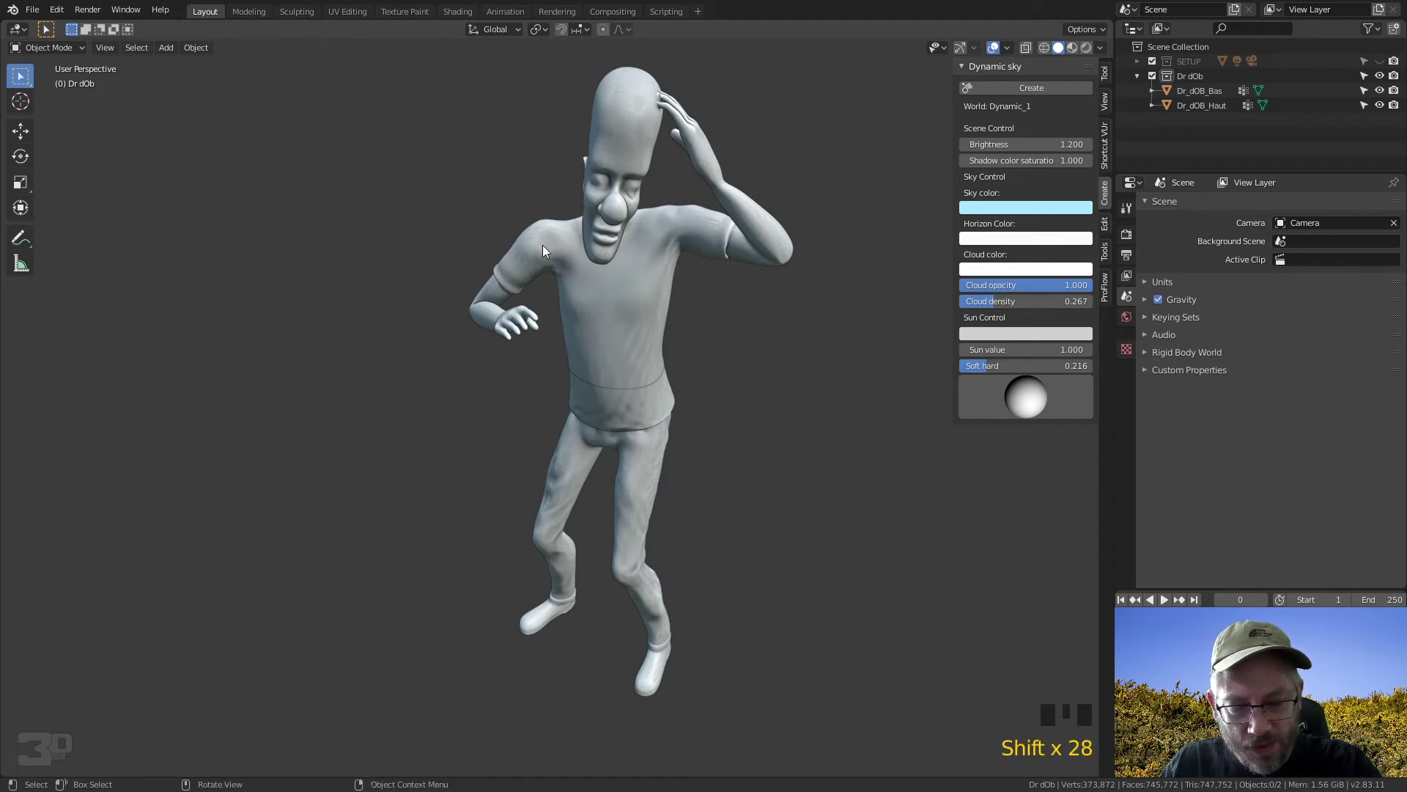
# Step: Place the 3D cursor on the shoulder of the lowered arm and enable the 3D Cursor viewport overlay
pyautogui.keyDown('shift'); pyautogui.click(543, 250); pyautogui.keyUp('shift')
pyautogui.press('shift')
pyautogui.click(19, 101)
pyautogui.click(549, 250)
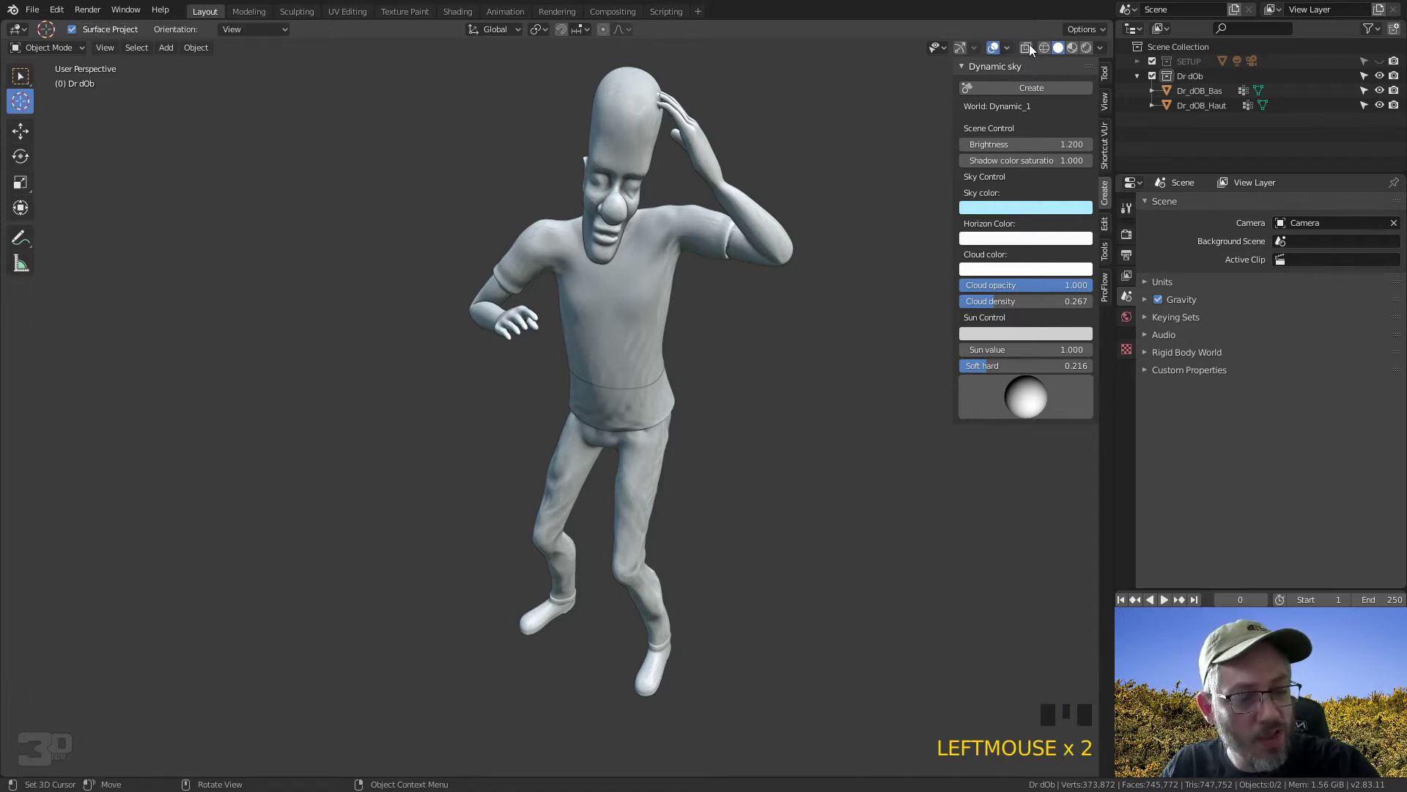
pyautogui.click(1008, 46)
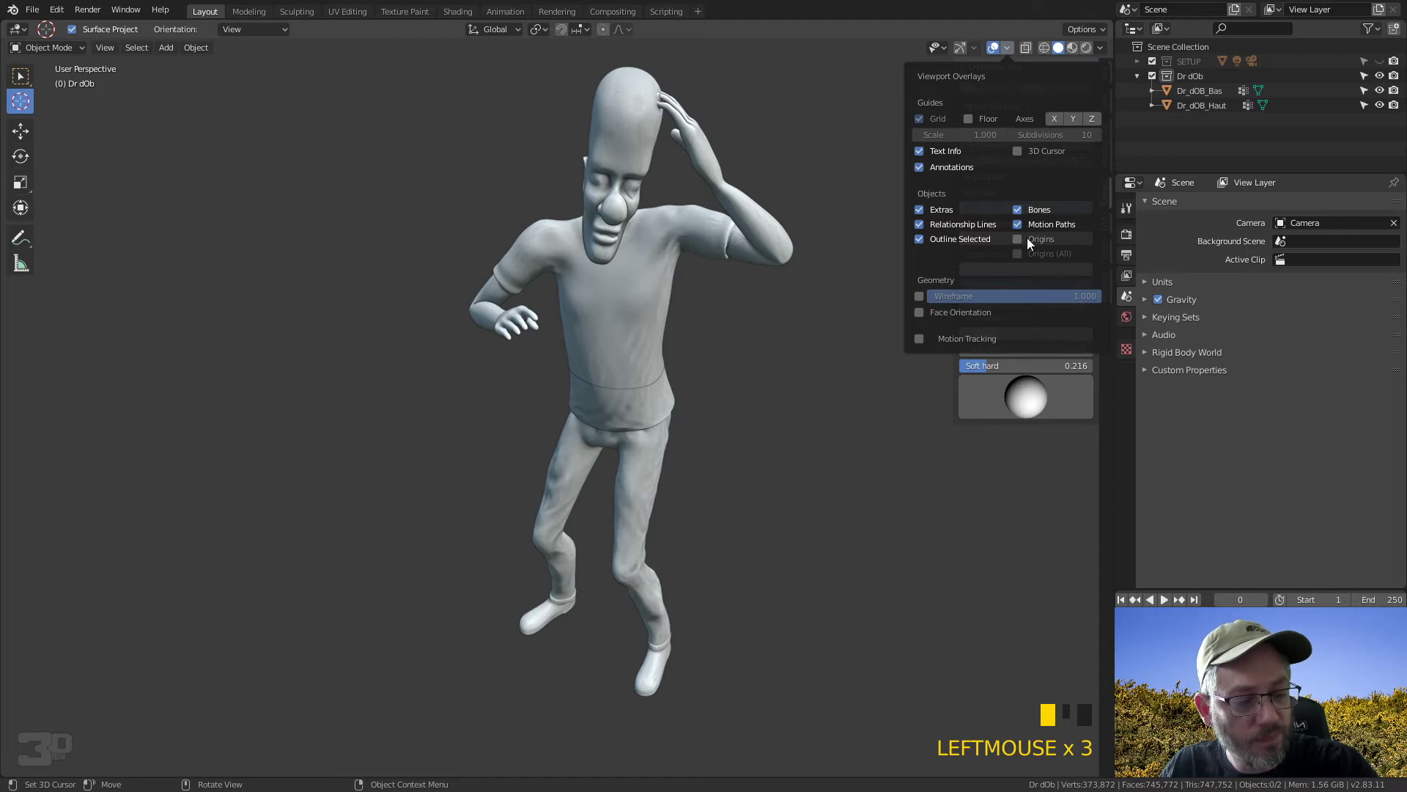
pyautogui.moveTo(705, 318); pyautogui.dragTo(718, 371, button='middle')
# Step: Add a mesh cube at the 3D cursor on the shoulder
pyautogui.hotkey('shift', 'a')
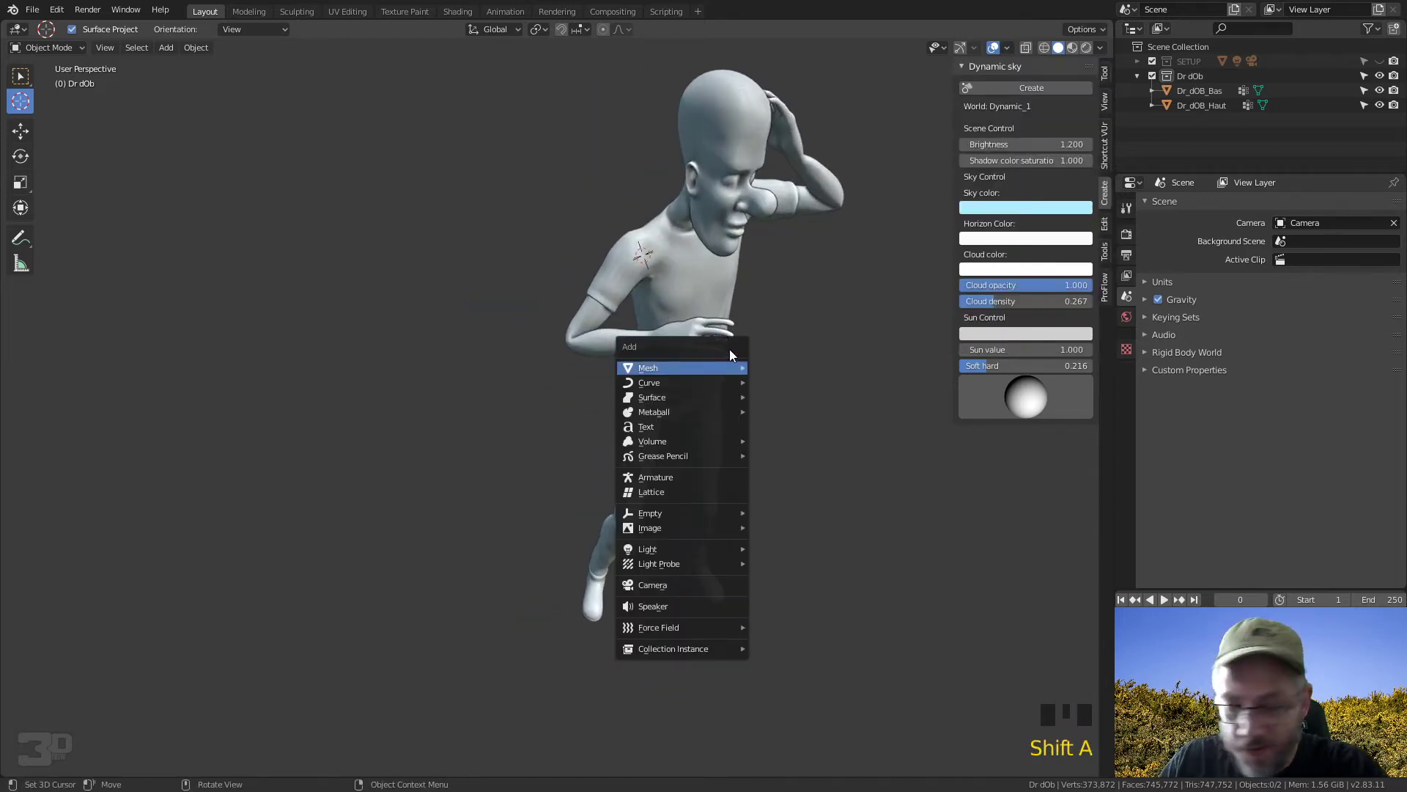
pyautogui.moveTo(745, 367)
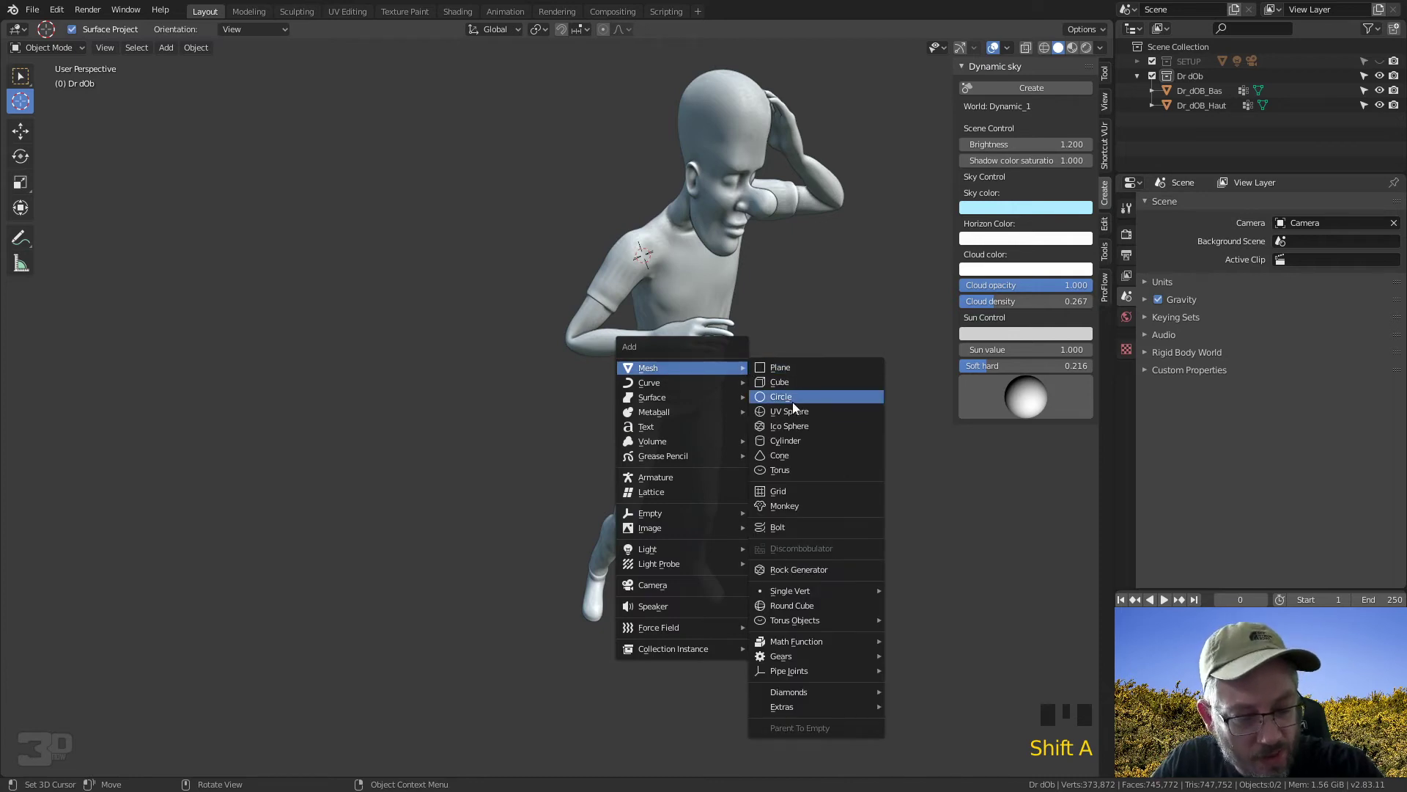
pyautogui.click(799, 378)
pyautogui.moveTo(767, 335); pyautogui.dragTo(644, 432, button='middle')
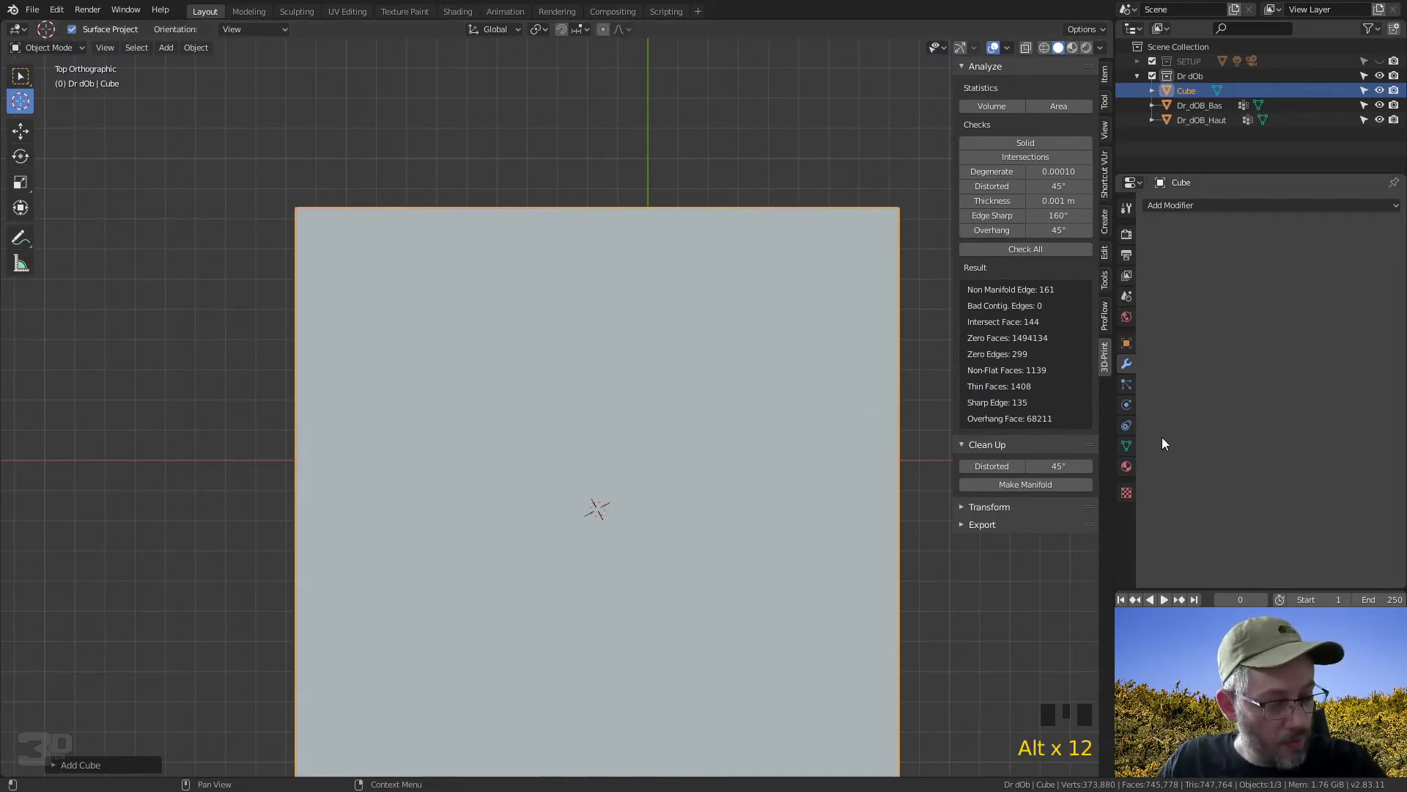
# Step: Set the new cube's viewport display to Wire
pyautogui.click(1126, 343)
pyautogui.click(1325, 524)
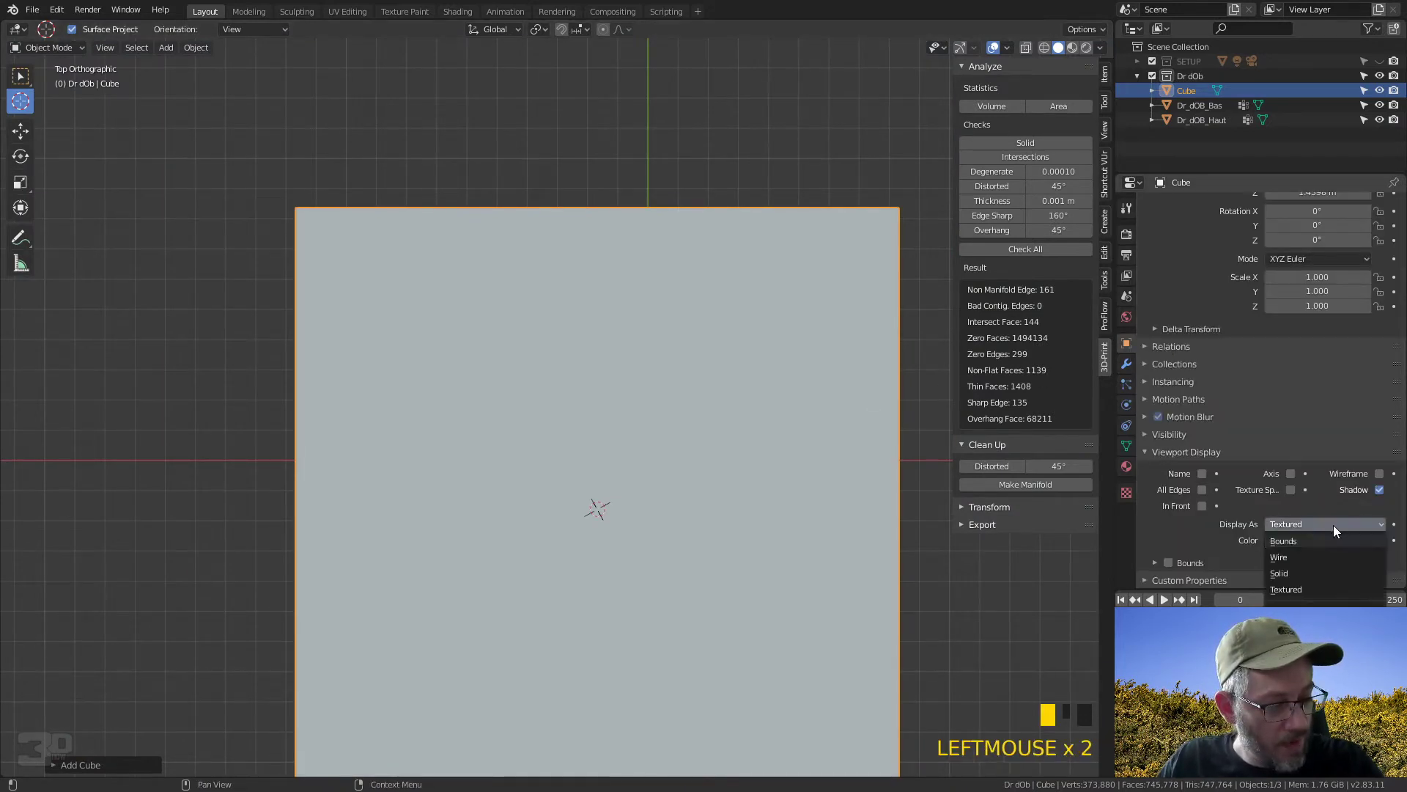
pyautogui.click(1292, 549)
pyautogui.moveTo(754, 520); pyautogui.dragTo(726, 367, button='middle')
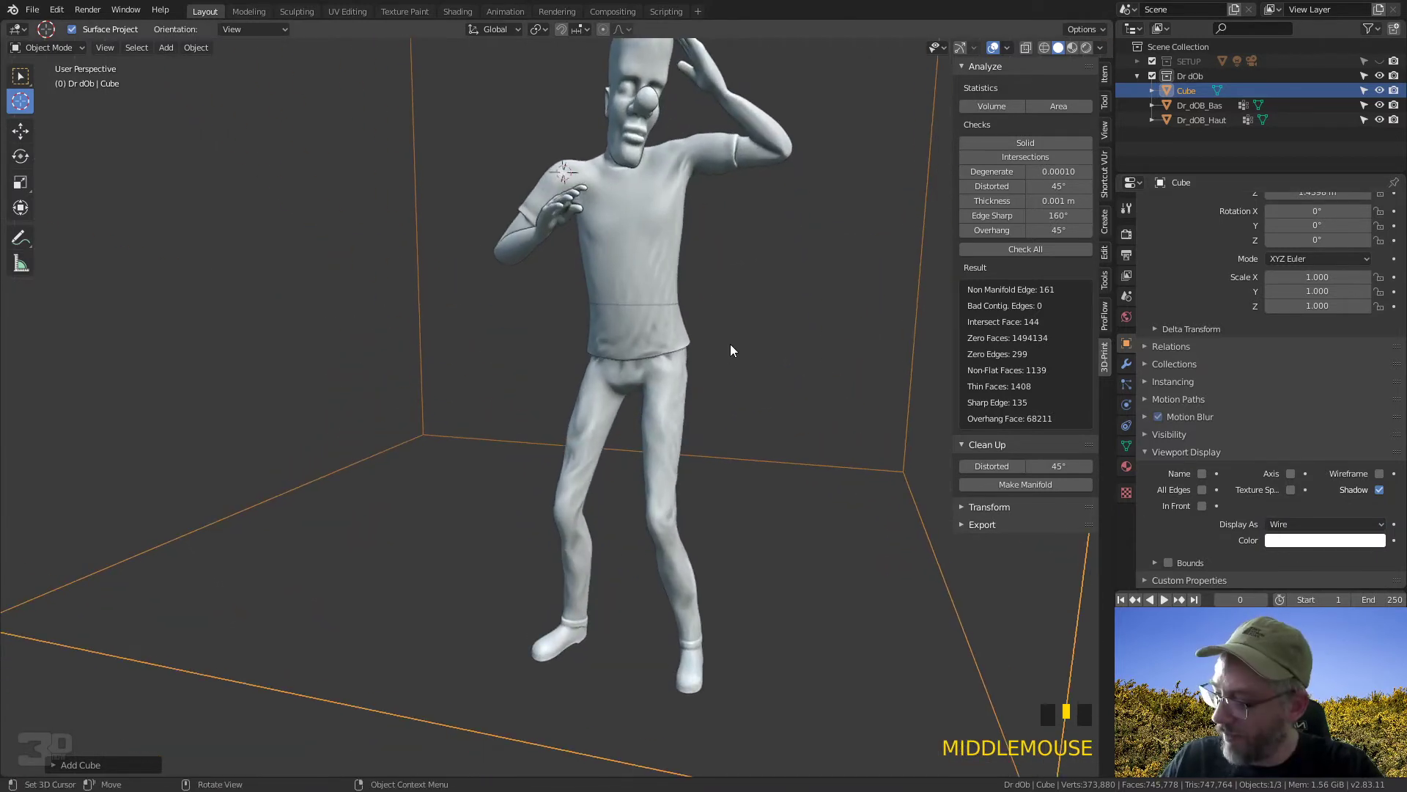
# Step: Scale the cube down to about 0.256 and apply its scale
pyautogui.press('s')
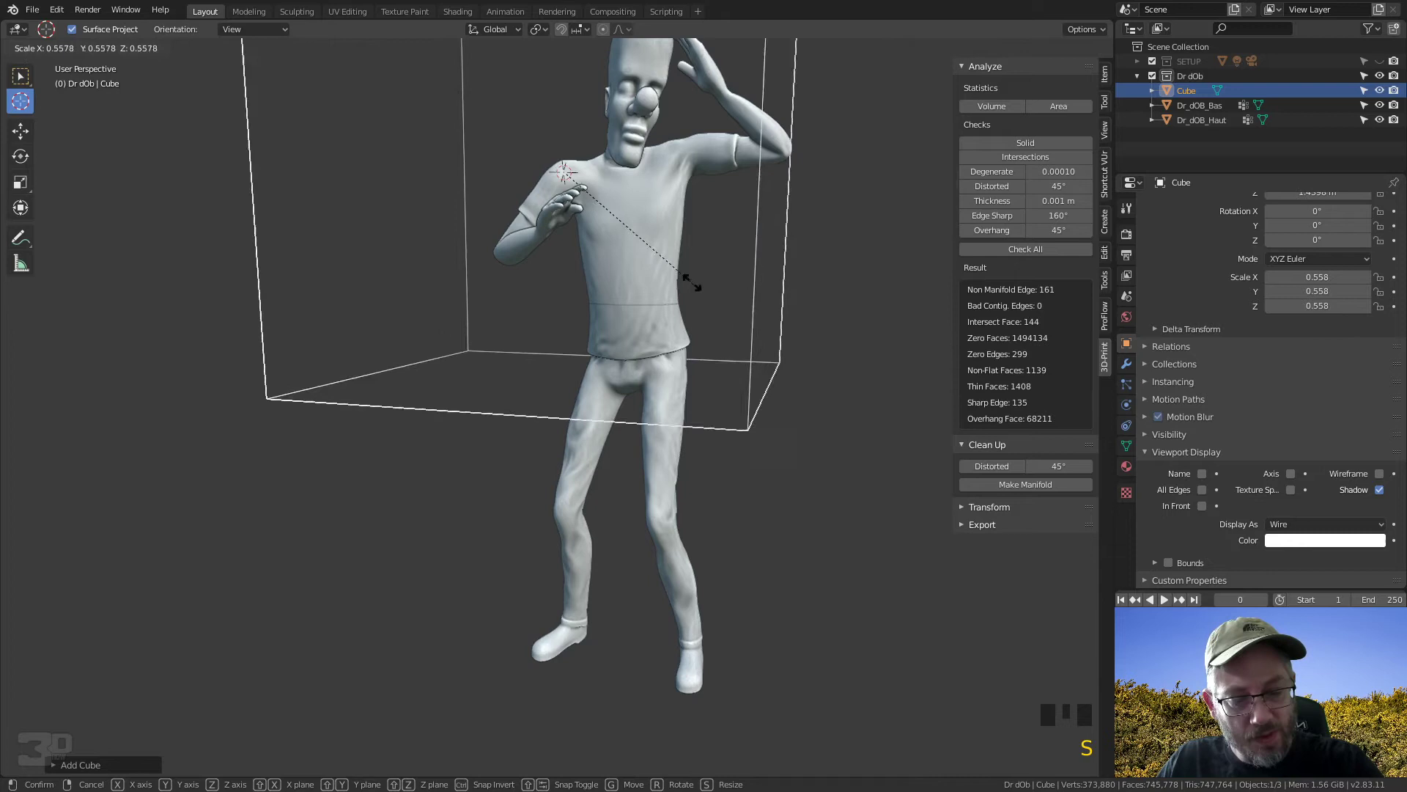
pyautogui.click(652, 183)
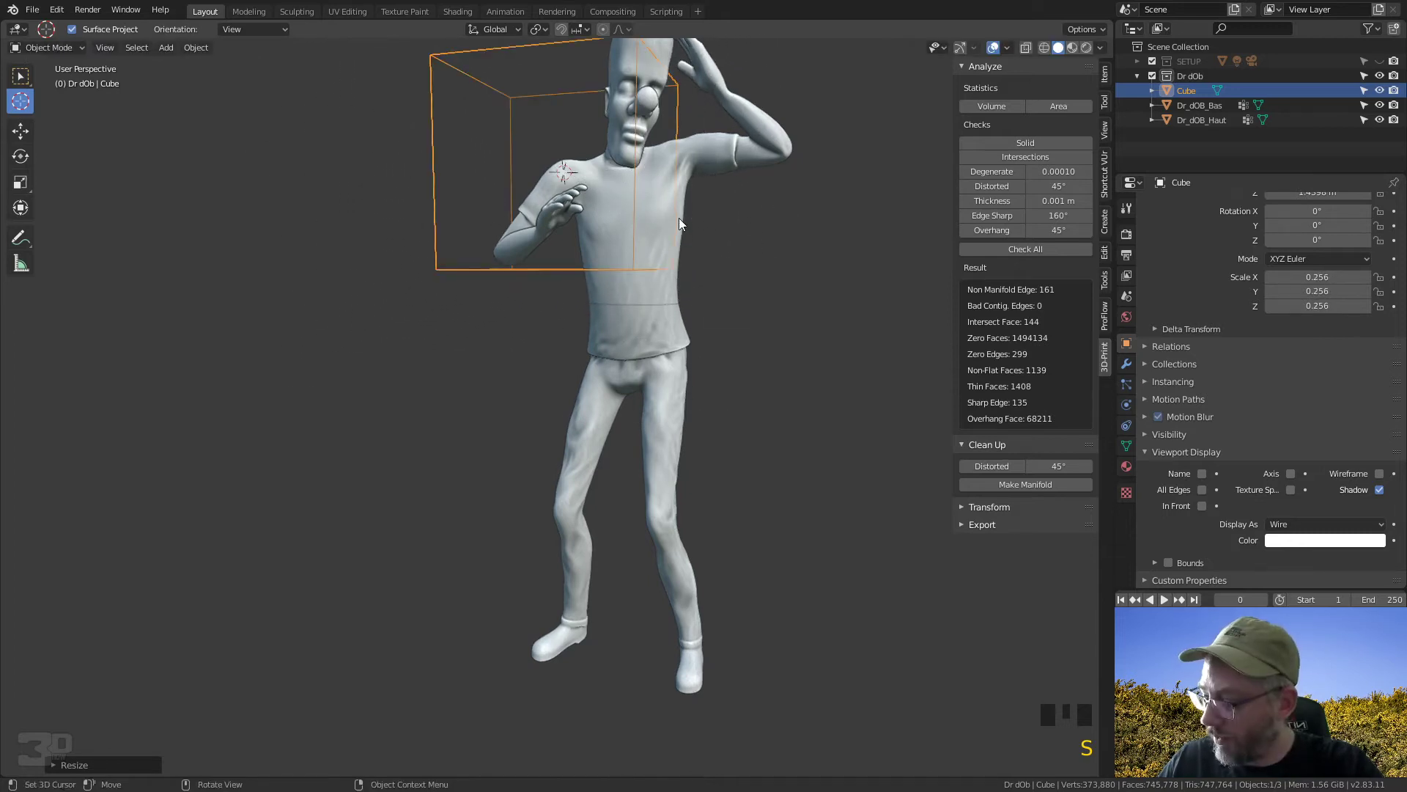
pyautogui.hotkey('ctrl', 'a')
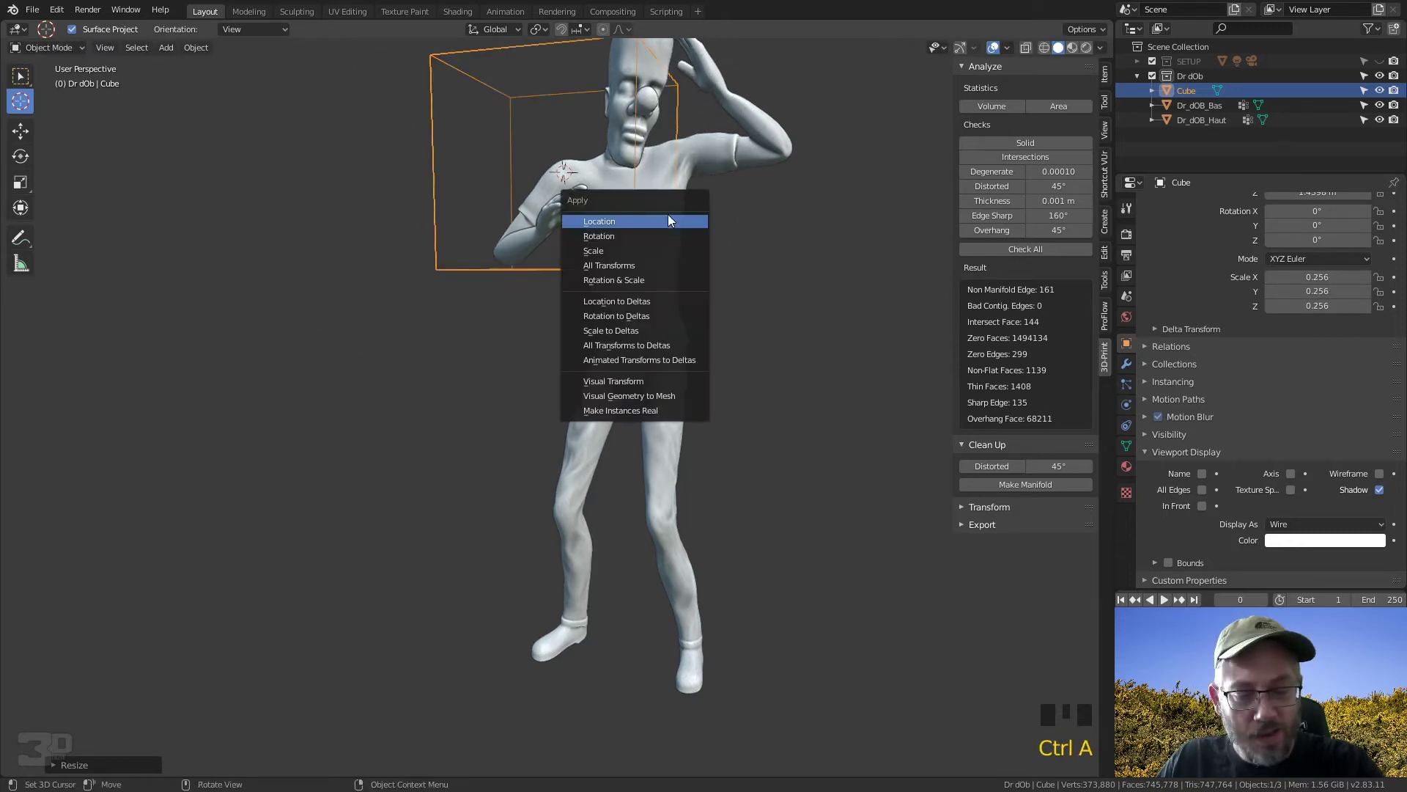
pyautogui.click(626, 251)
# Step: From above, rotate the cube to about 29.6° in Z and move it outward over the lowered arm
pyautogui.moveTo(662, 252); pyautogui.dragTo(659, 468, button='middle')
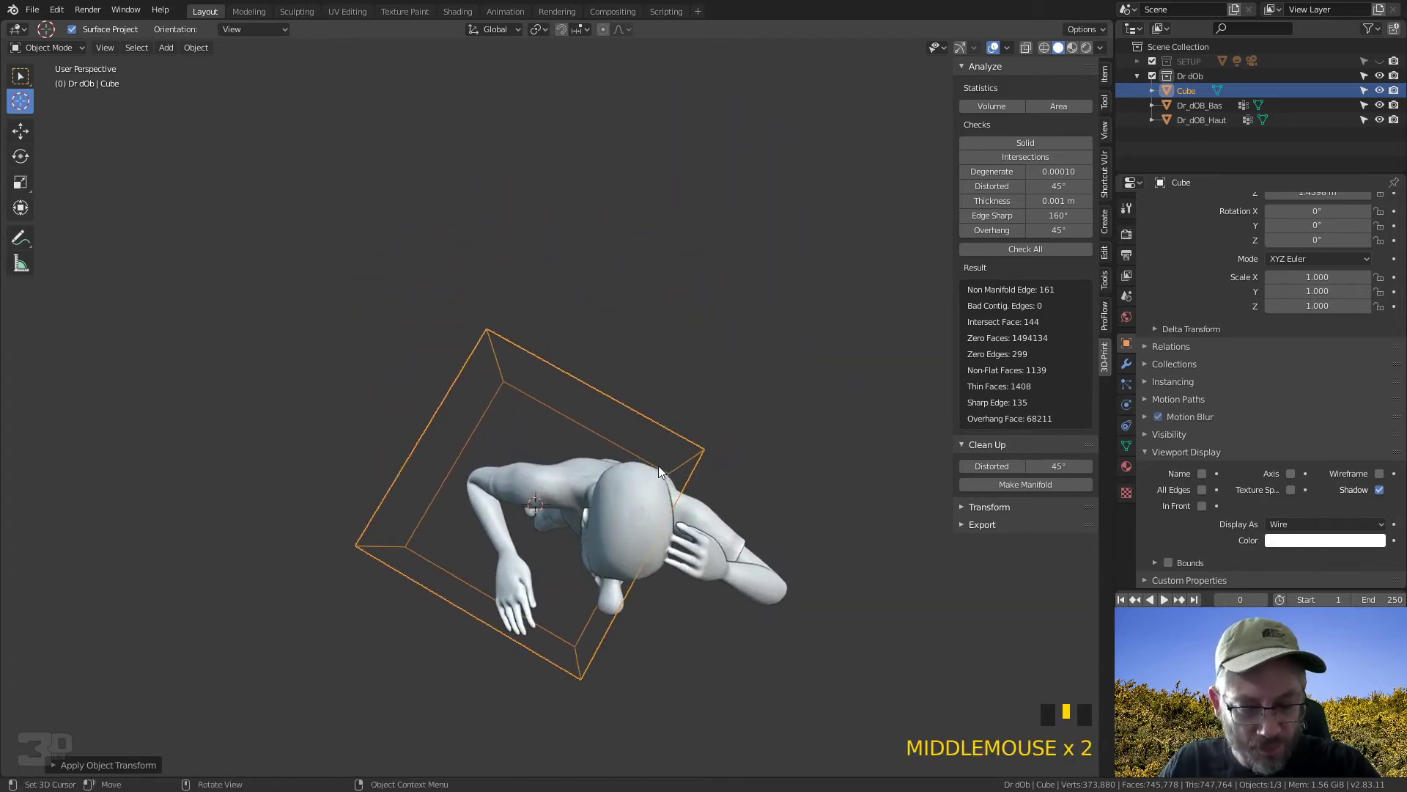
pyautogui.press('r')
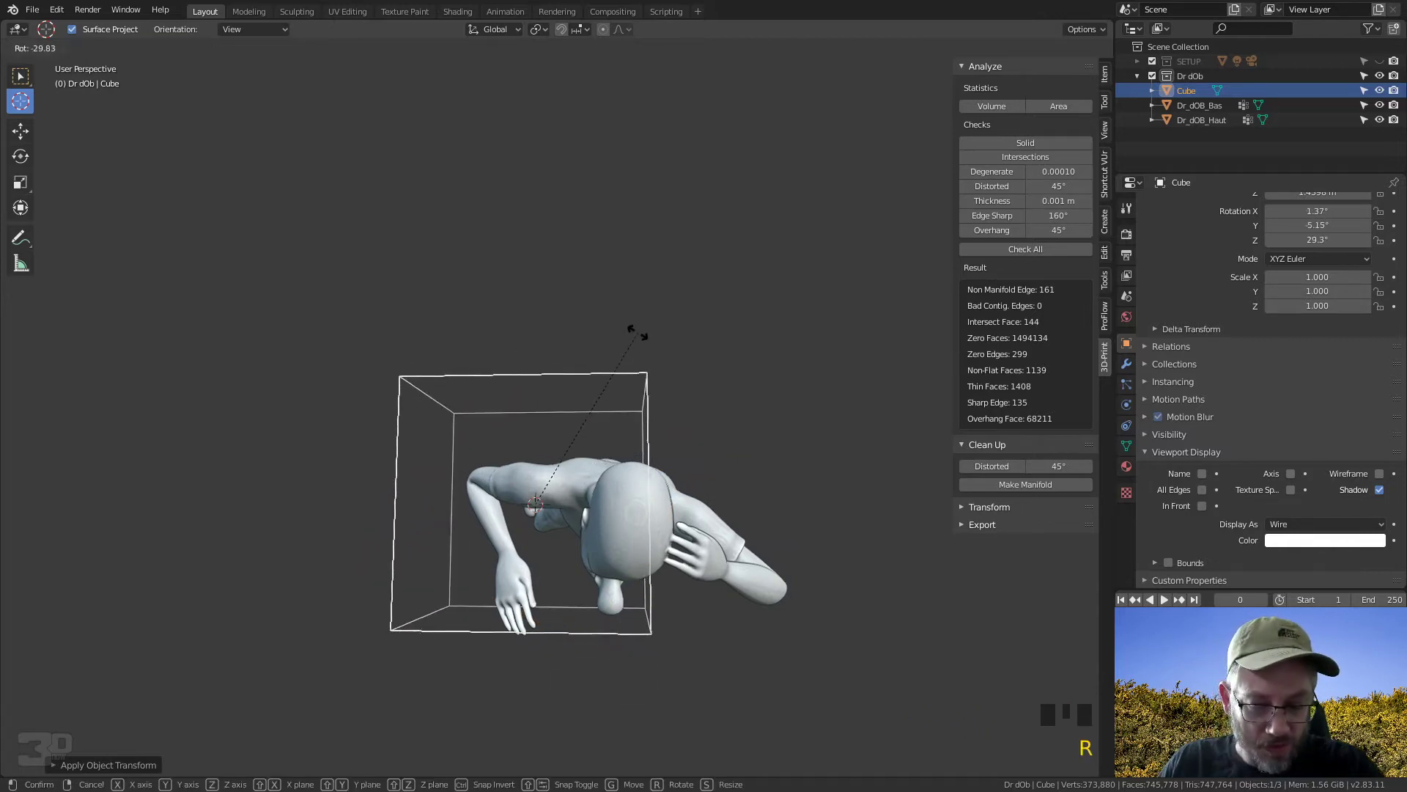
pyautogui.click(637, 337)
pyautogui.press('g')
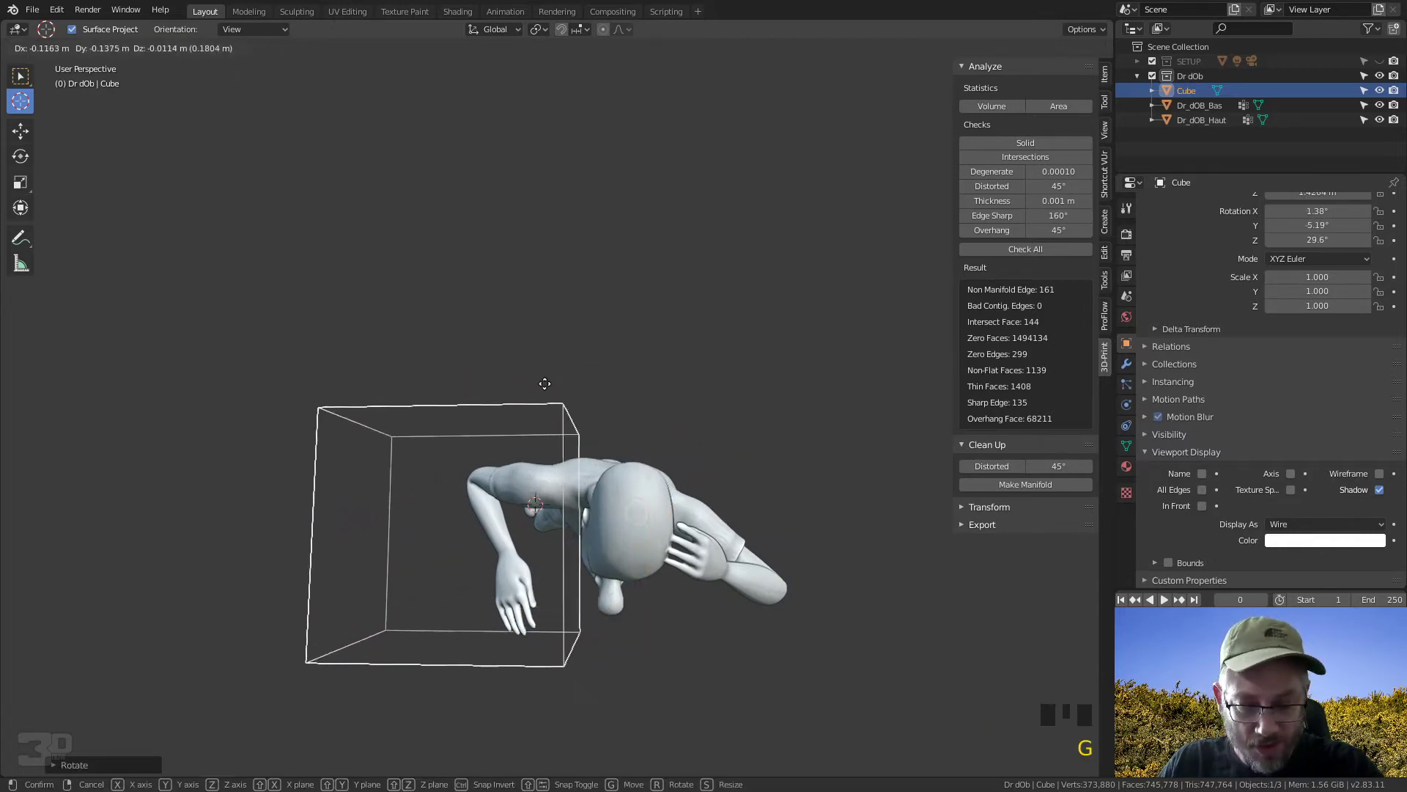
pyautogui.click(564, 382)
# Step: Tilt the cube from the front to about 9.5° in Y and 24° in Z, and nudge it along the shoulder
pyautogui.moveTo(564, 389); pyautogui.dragTo(623, 174, button='middle')
pyautogui.press('r')
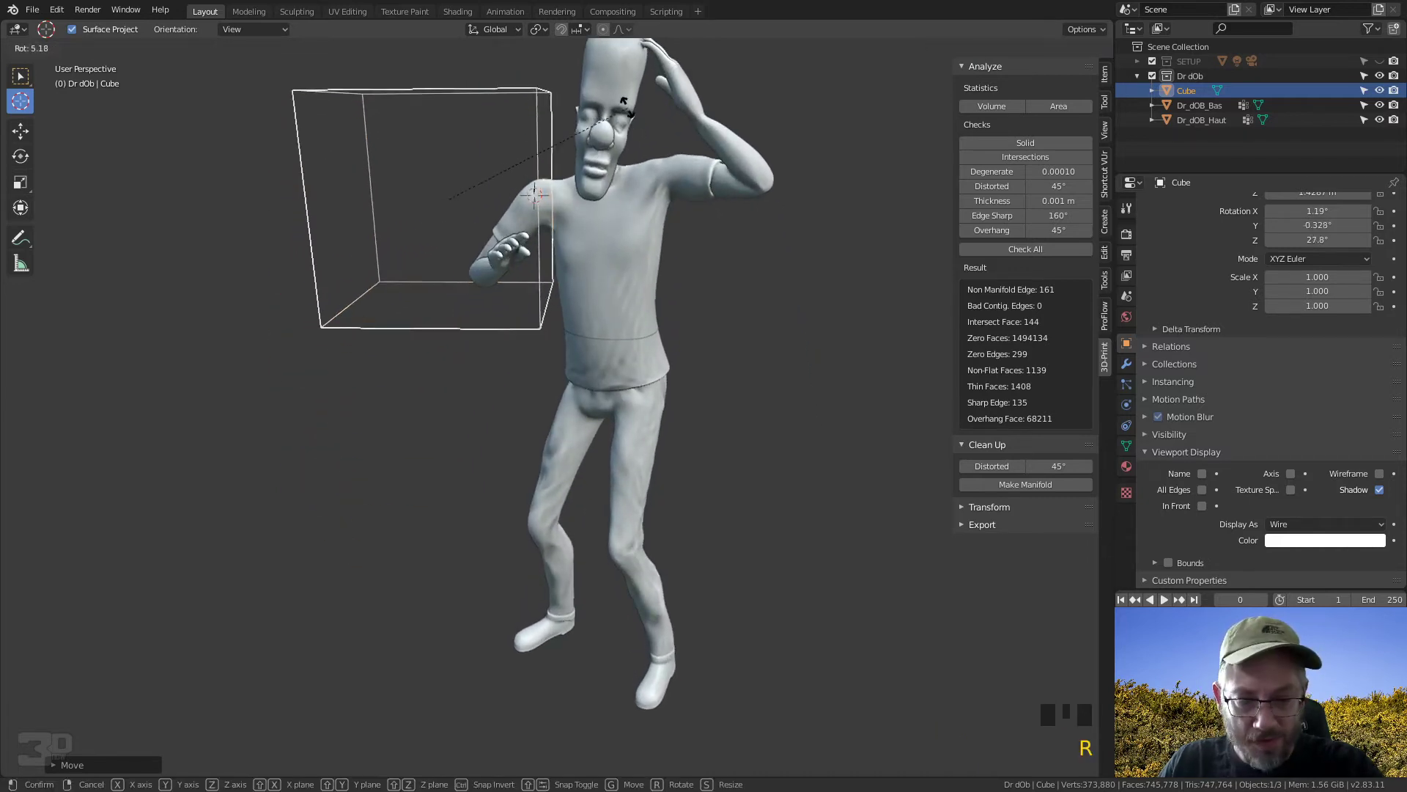
pyautogui.click(659, 135)
pyautogui.moveTo(657, 236)
pyautogui.mouseDown(button='middle')
pyautogui.moveTo(689, 249)
pyautogui.moveTo(679, 234)
pyautogui.mouseUp(button='middle')
pyautogui.click(707, 294)
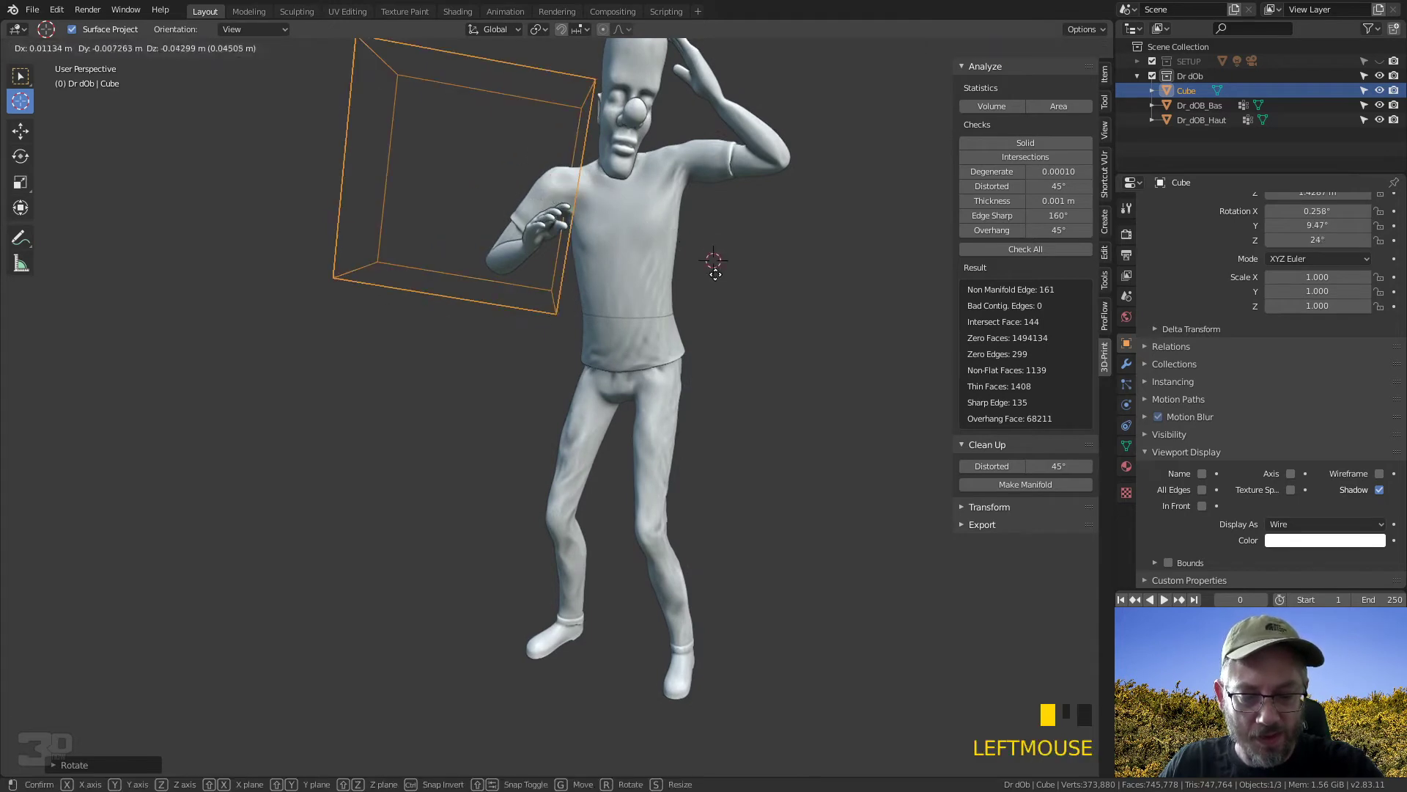
# Step: From an oblique view above, rotate the cube to about 8.7° in Y and 27° in Z, and nudge it at the lowered arm's shoulder
pyautogui.keyDown('alt'); pyautogui.moveTo(713, 293); pyautogui.dragTo(559, 245, button='middle'); pyautogui.keyUp('alt')
pyautogui.click(20, 75)
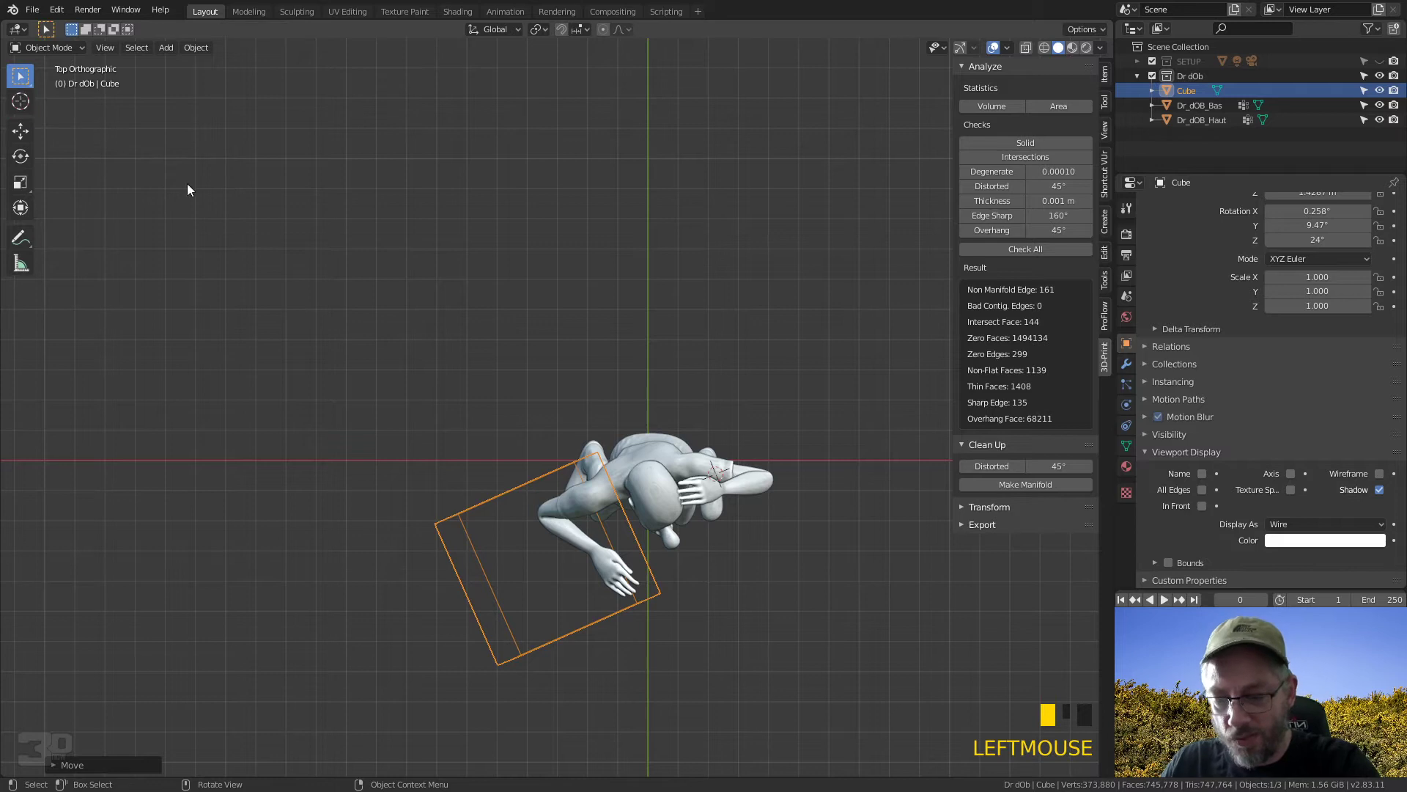
pyautogui.moveTo(667, 532); pyautogui.dragTo(597, 482, button='middle')
pyautogui.press('r')
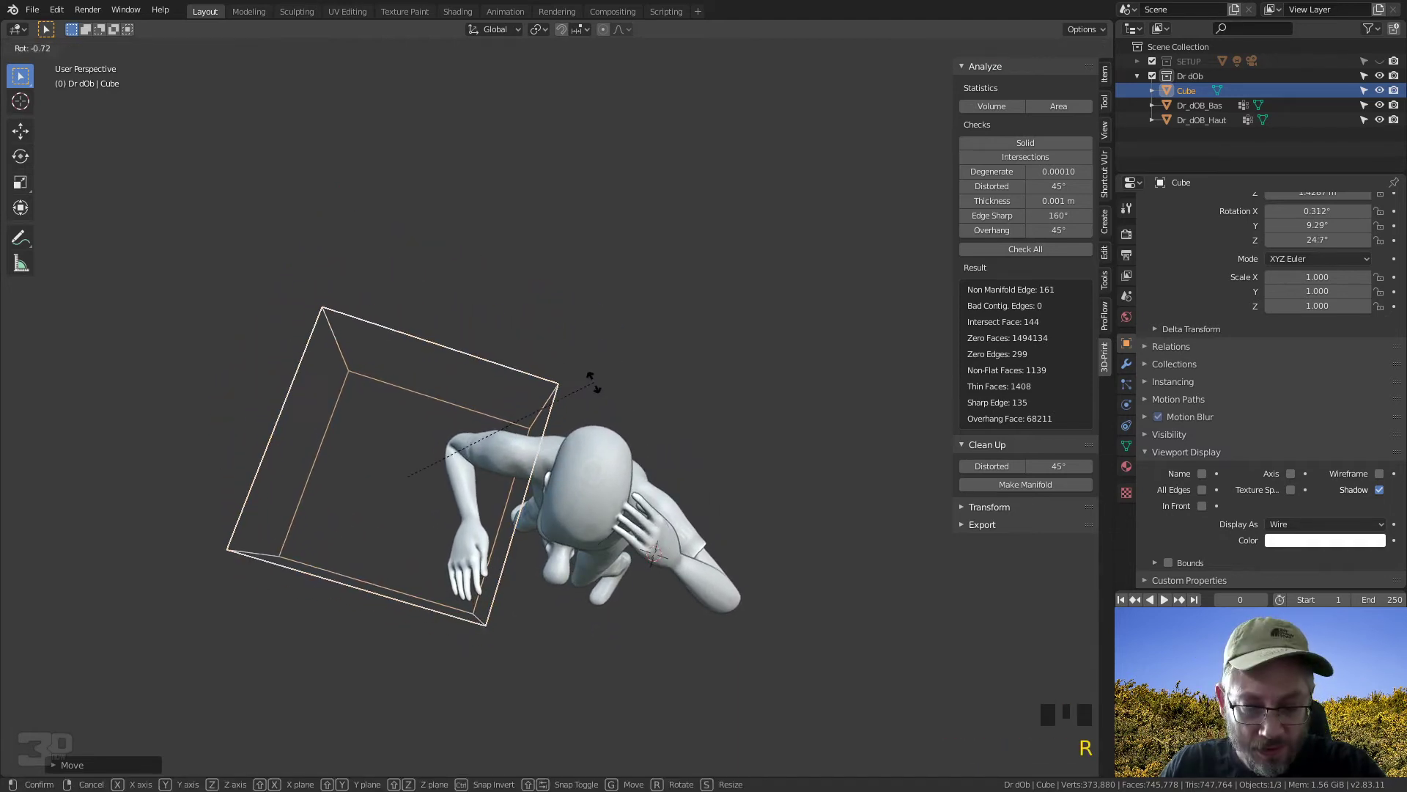
pyautogui.click(586, 381)
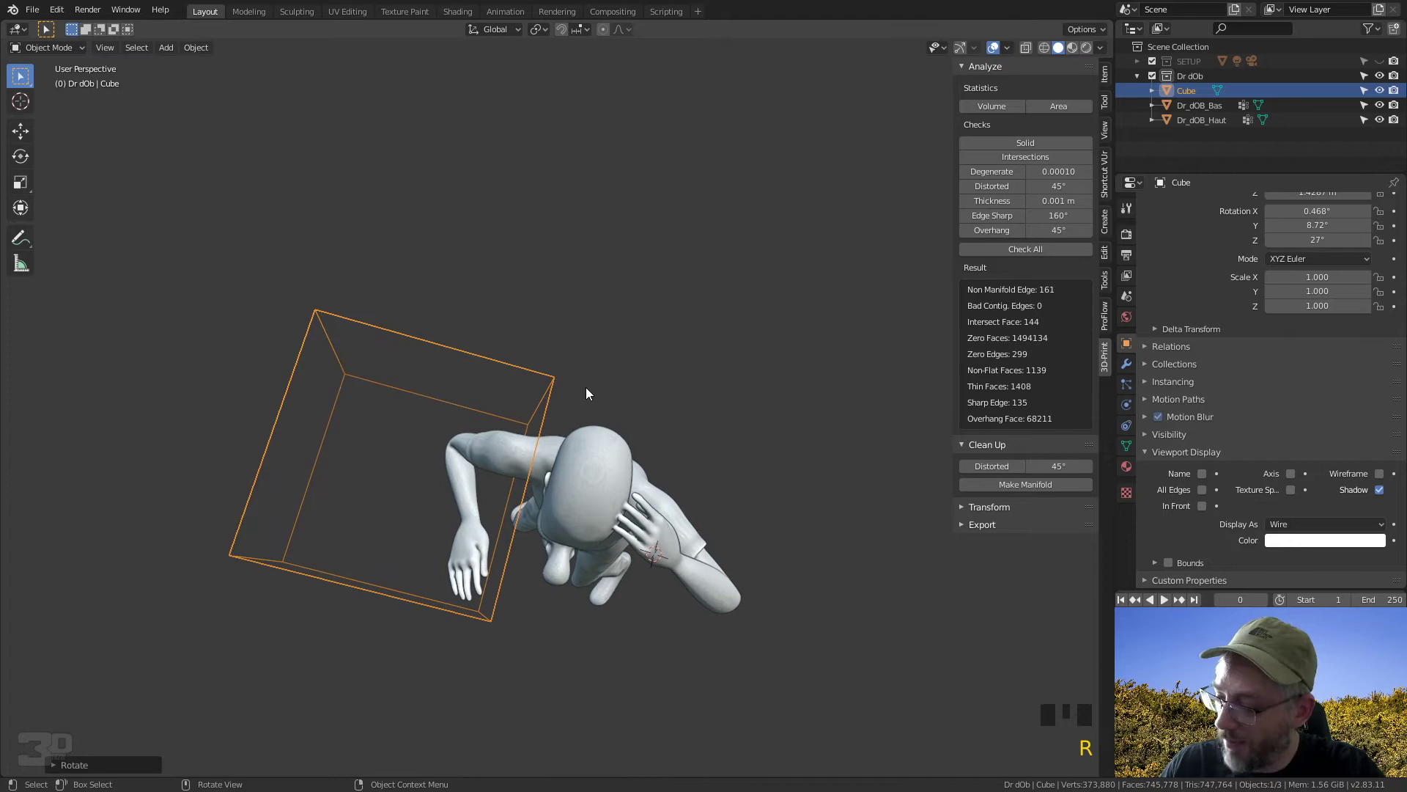
pyautogui.press('g')
pyautogui.click(598, 410)
pyautogui.moveTo(597, 415); pyautogui.dragTo(620, 291, button='middle')
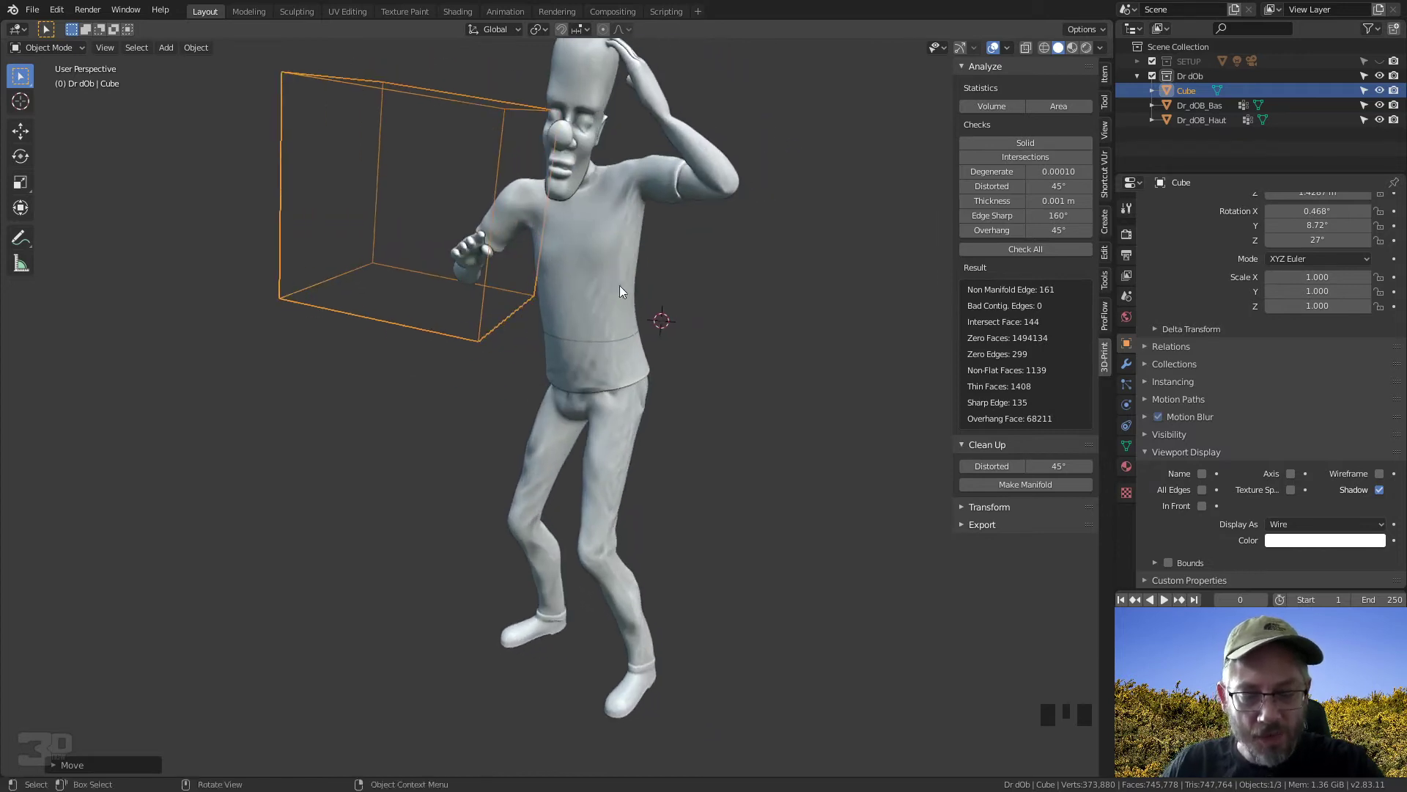
# Step: Duplicate the upper body Dr_dOB_Haut in place and rename the copy Dr_dOB_Bras
pyautogui.click(608, 248)
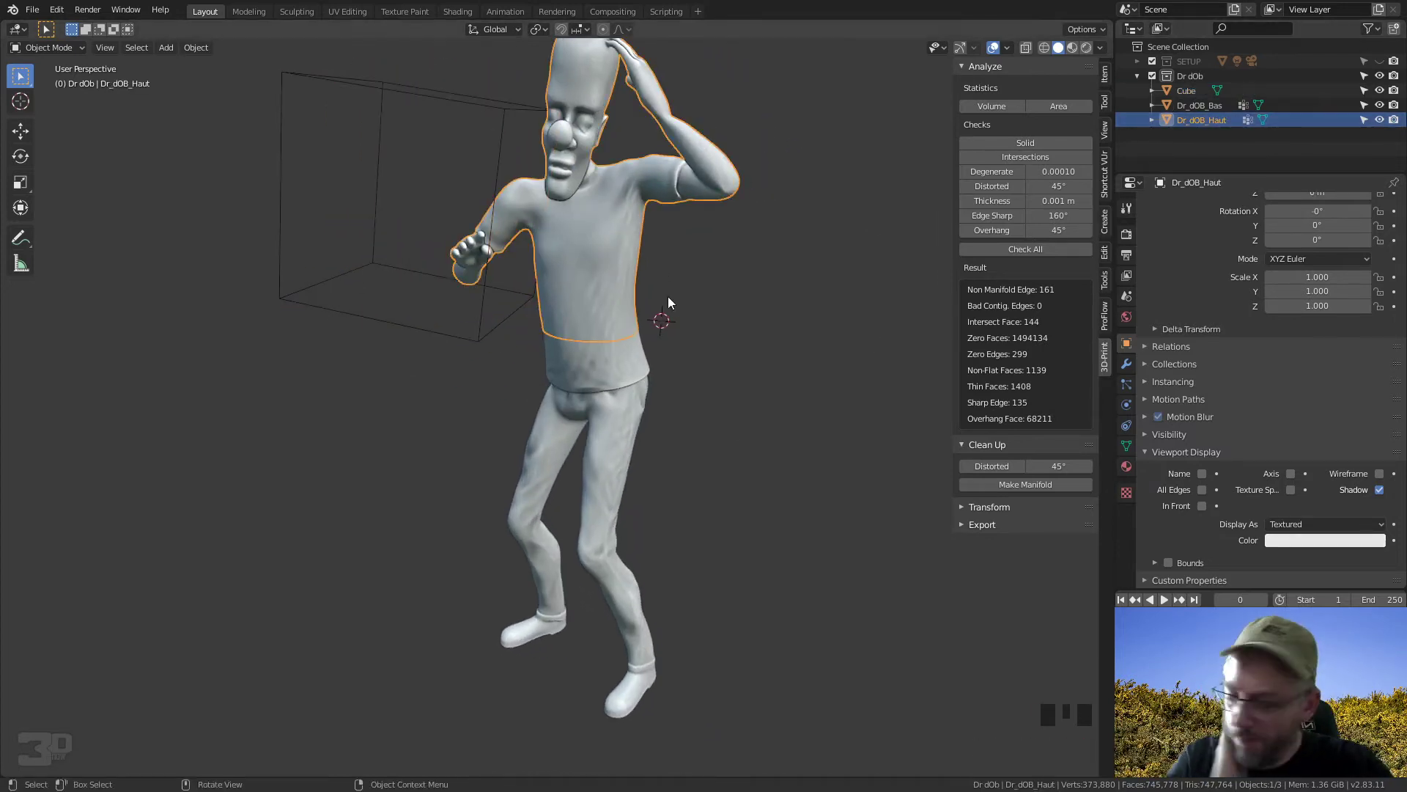
pyautogui.hotkey('shift', 'd')
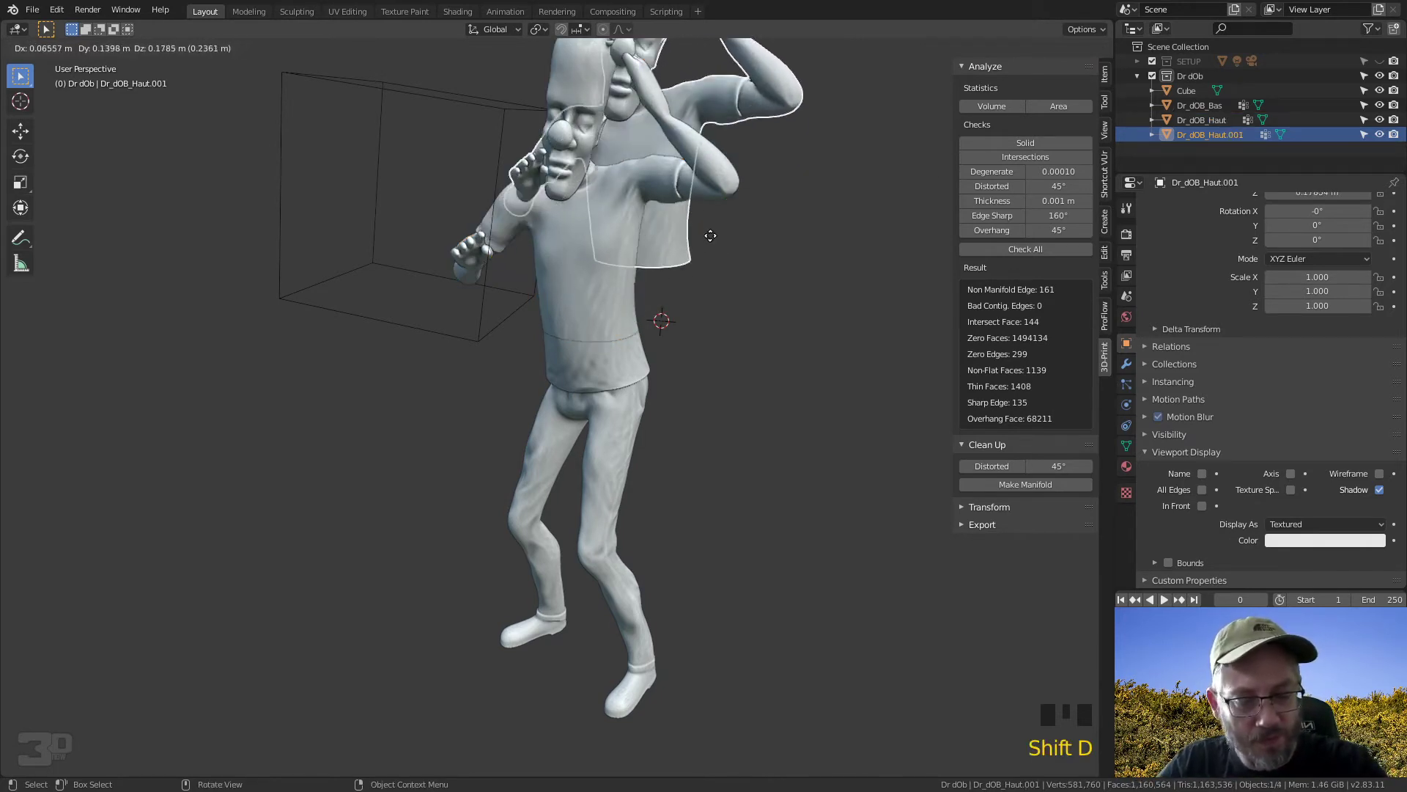
pyautogui.rightClick(719, 231)
pyautogui.moveTo(718, 232); pyautogui.dragTo(815, 262, button='middle')
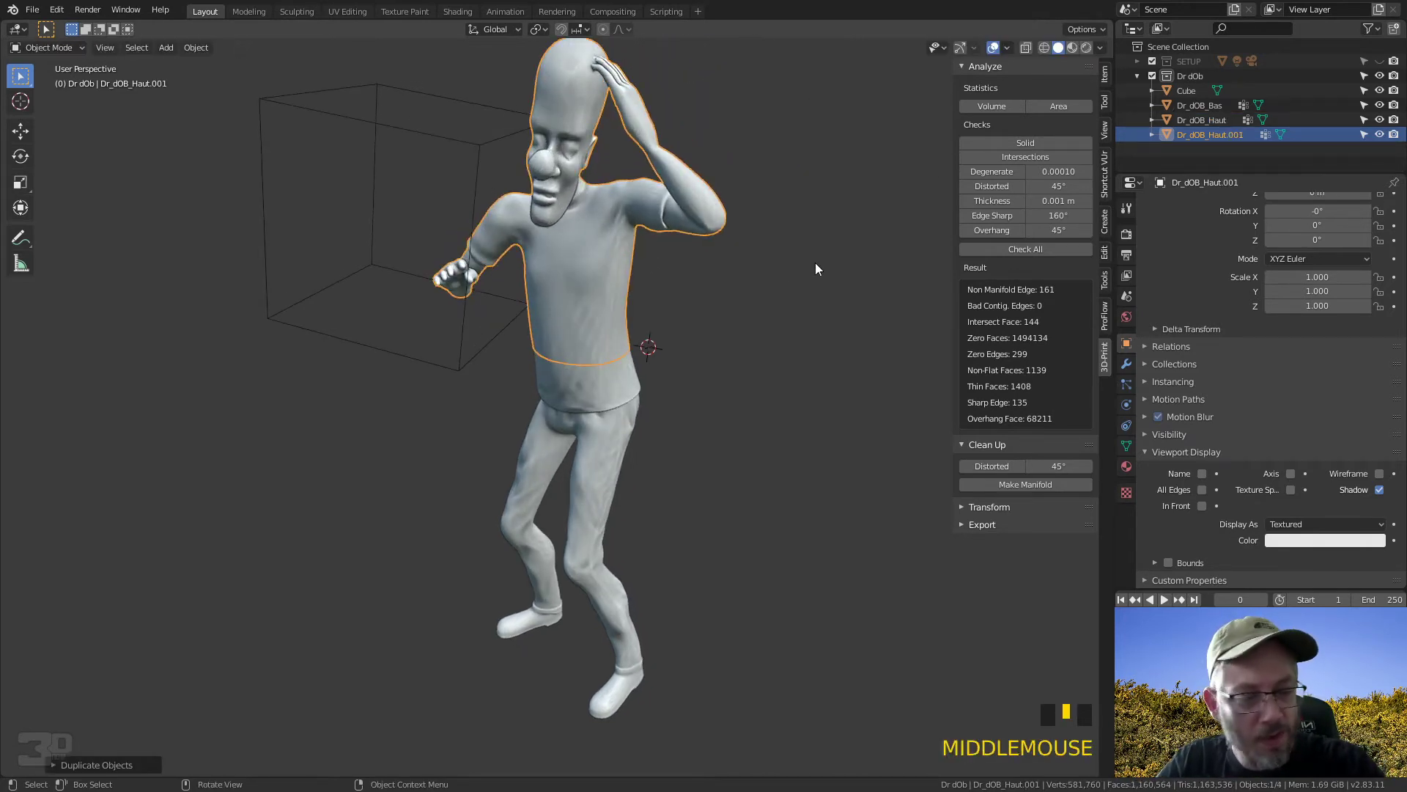
pyautogui.doubleClick(1217, 135)
pyautogui.click(1210, 136)
pyautogui.moveTo(1213, 137); pyautogui.dragTo(1247, 137)
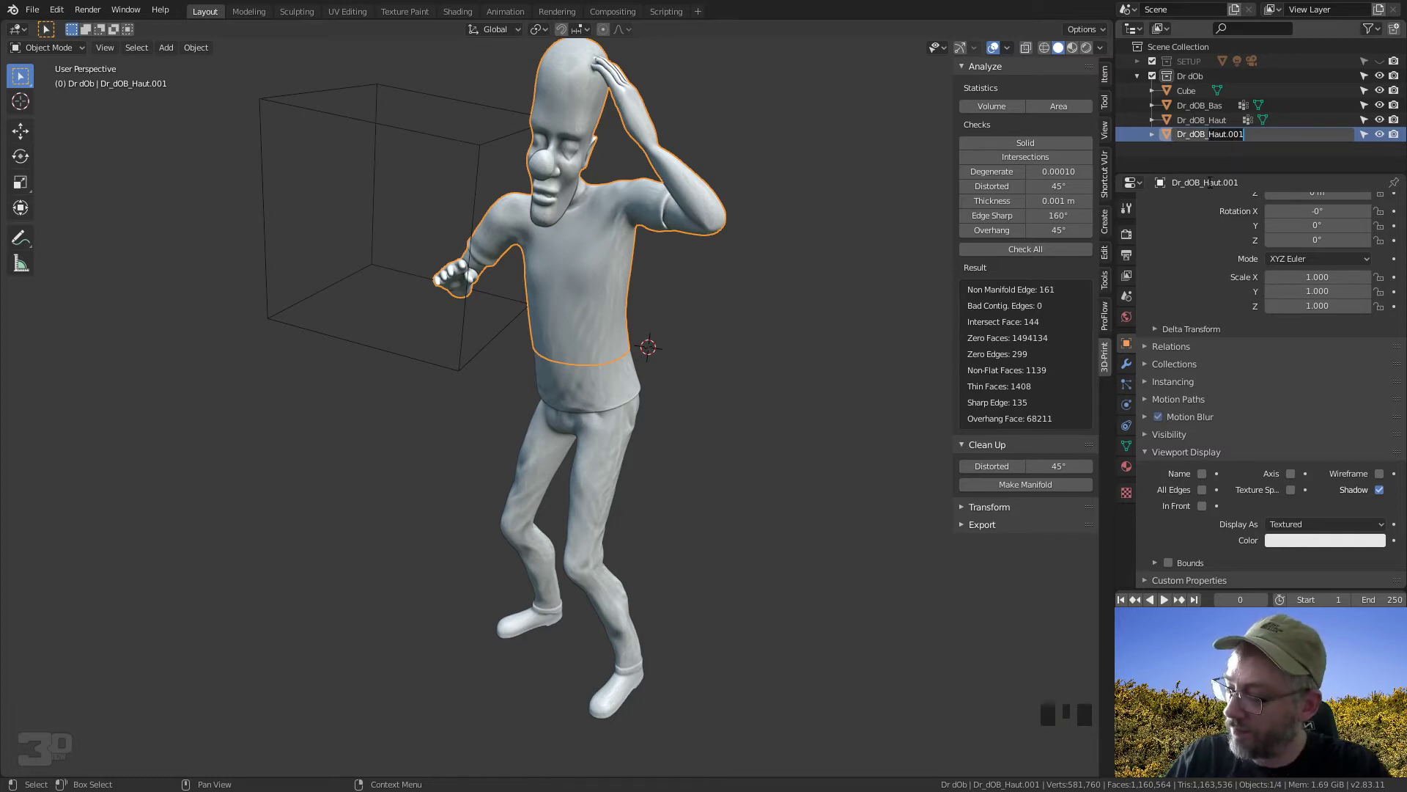
pyautogui.write('Bras')
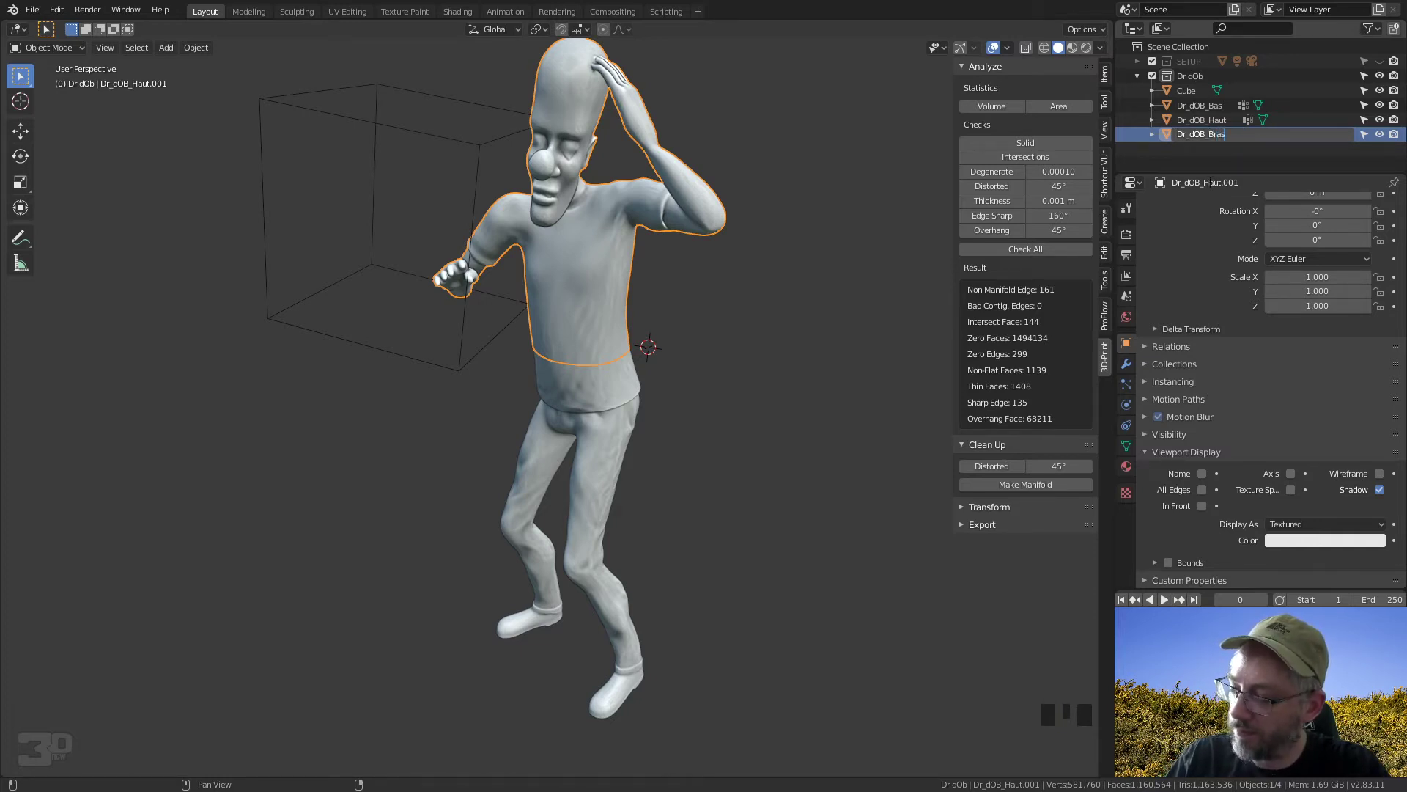
pyautogui.press('Return')
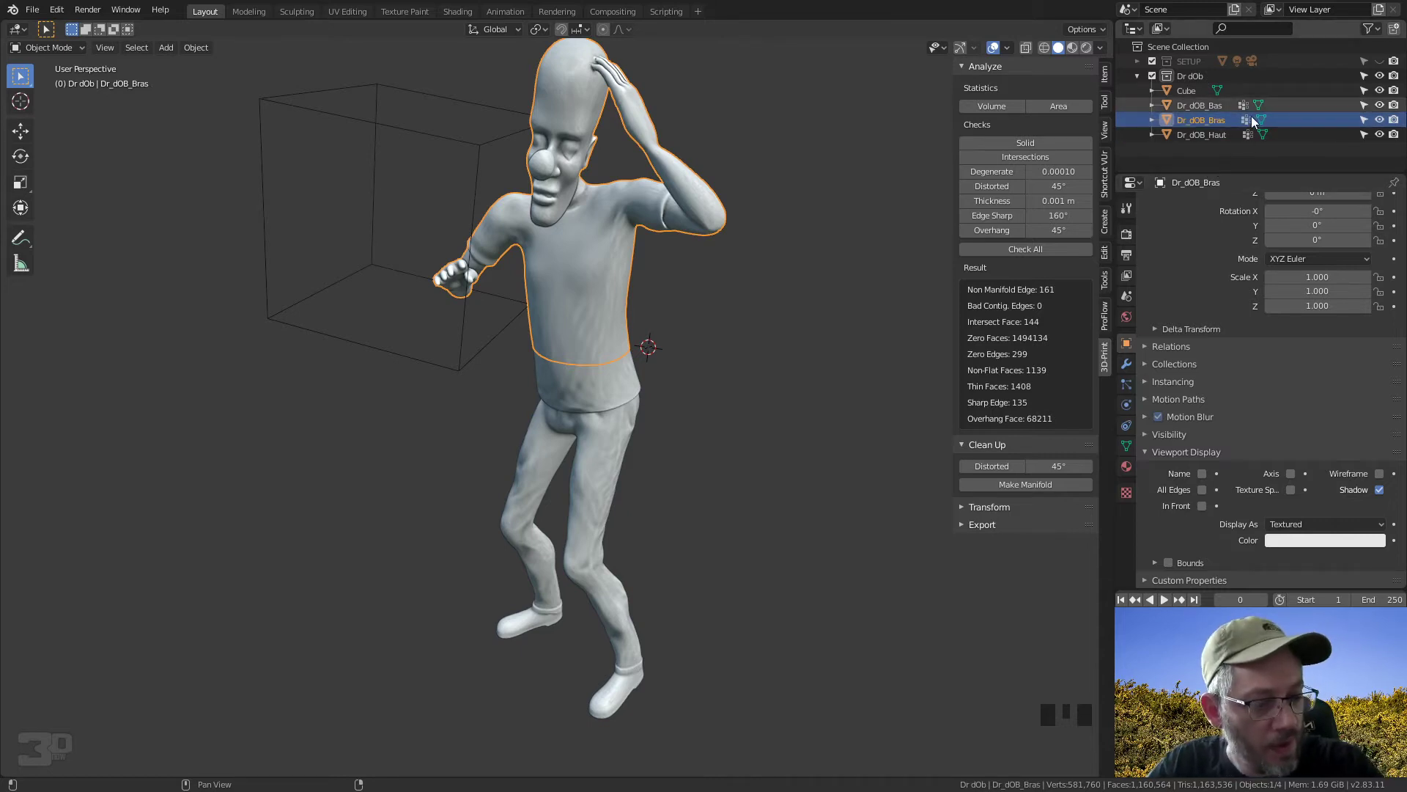
# Step: Add a Boolean modifier to Dr_dOB_Bras, set to Intersect with Cube as its object
pyautogui.moveTo(600, 262); pyautogui.dragTo(763, 426, button='middle')
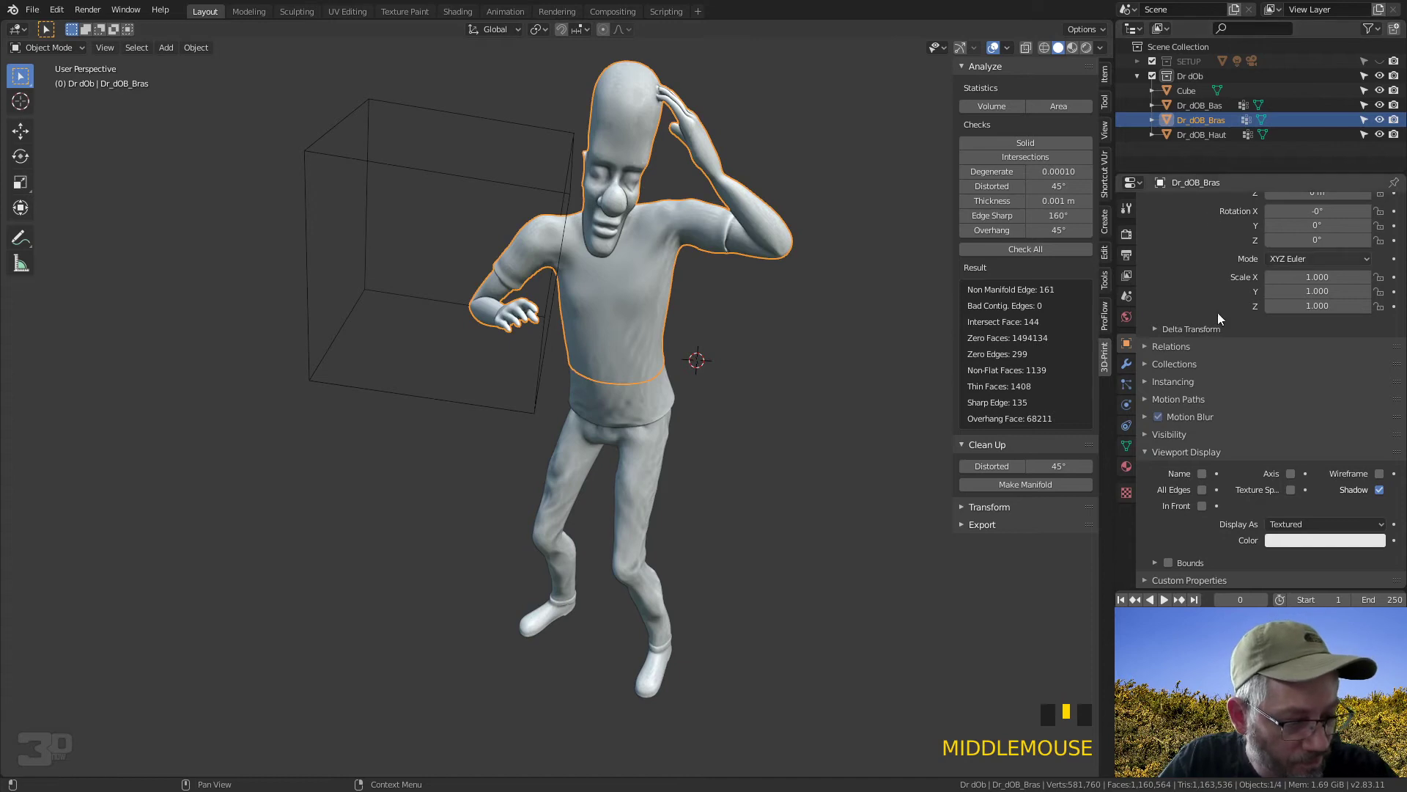
pyautogui.click(1126, 364)
pyautogui.click(1261, 206)
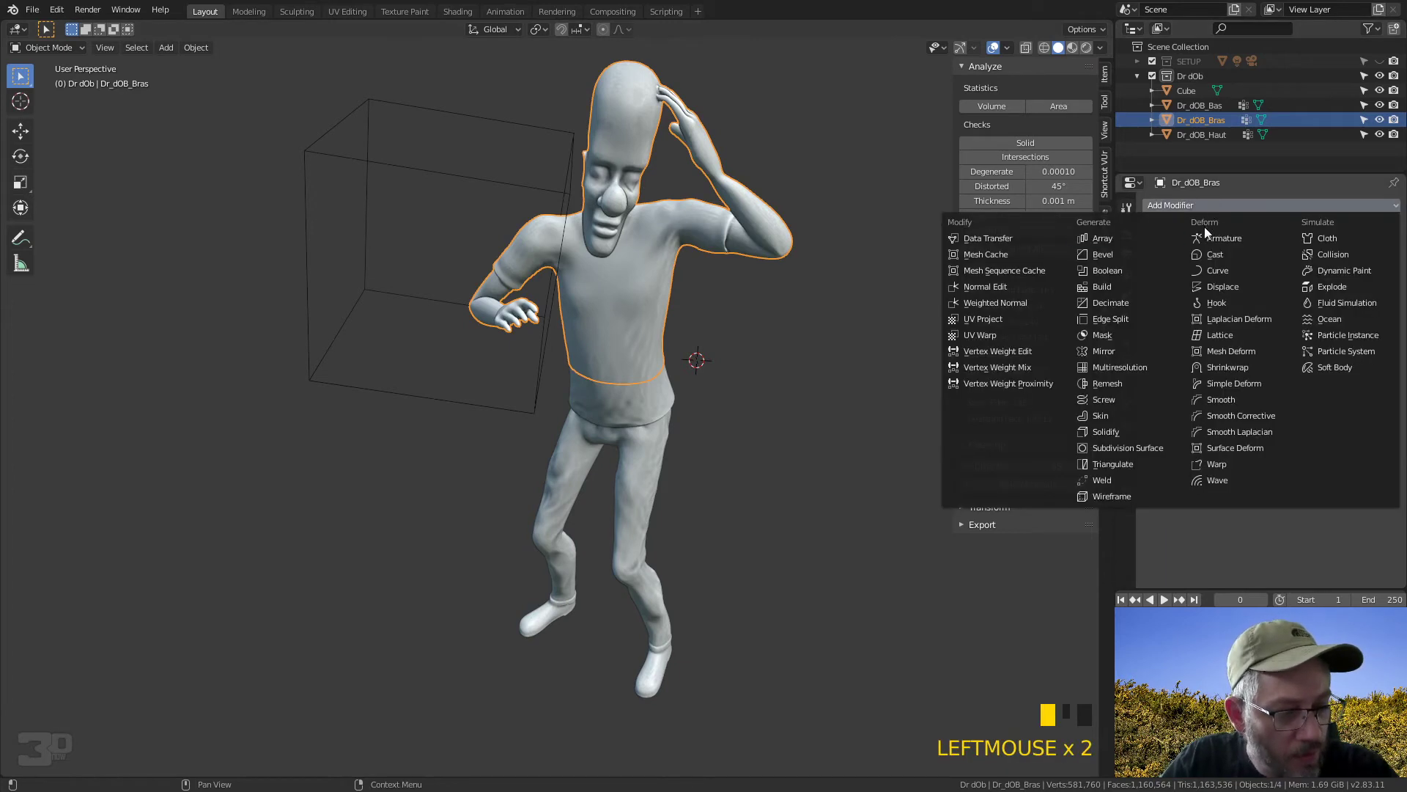
pyautogui.click(1118, 269)
pyautogui.click(1247, 286)
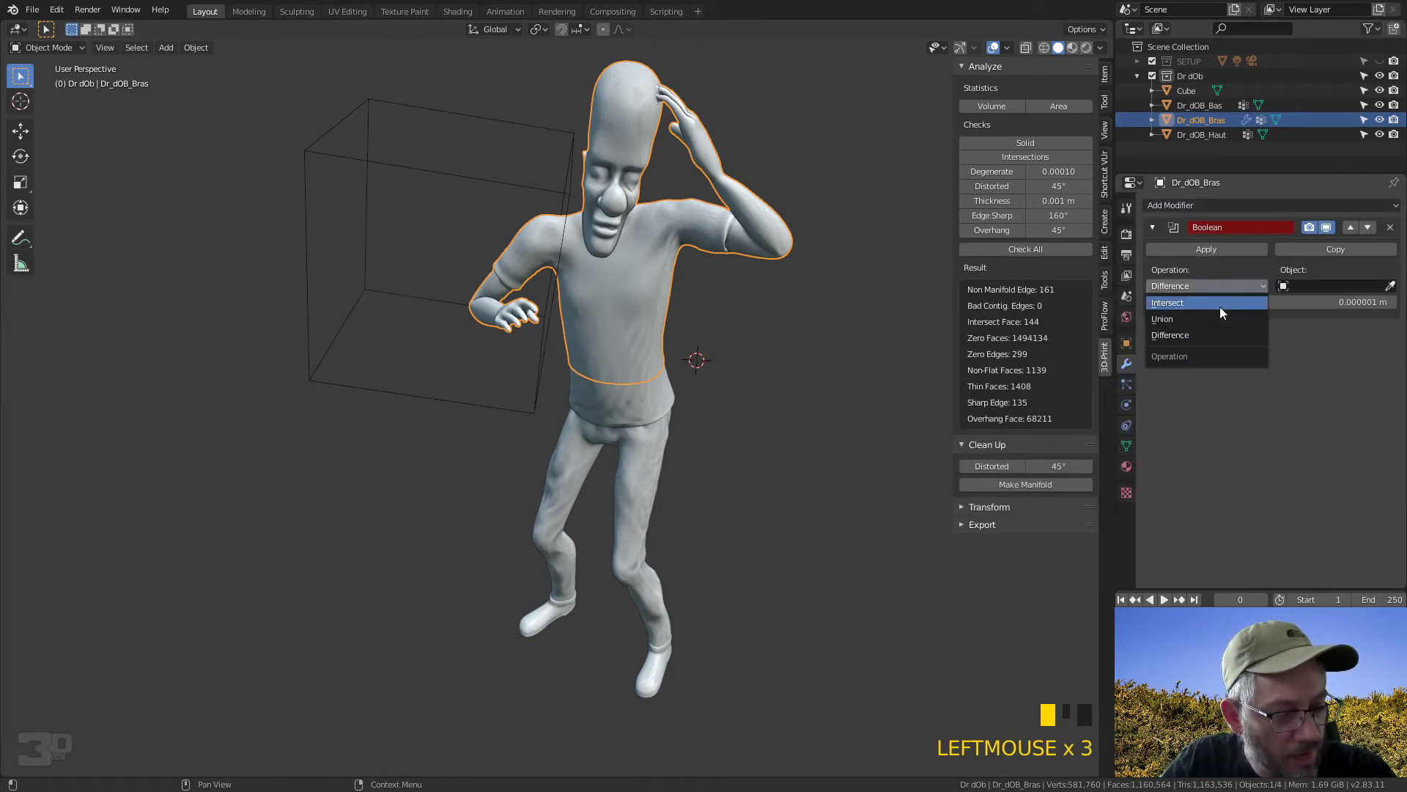
pyautogui.click(1206, 302)
pyautogui.click(1390, 286)
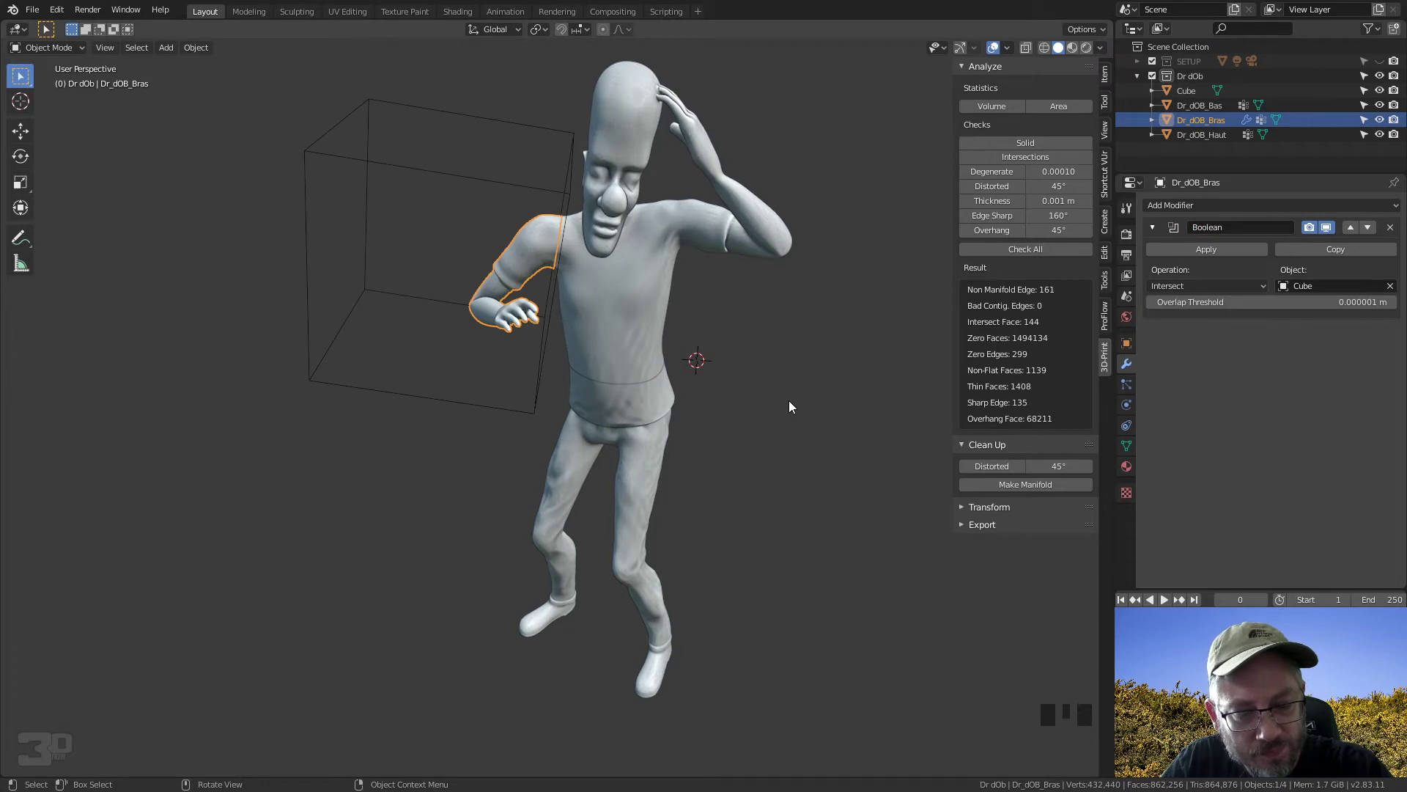
# Step: Hide Dr_dOB_Haut to check the isolated arm's cut, and apply the Boolean modifier on Dr_dOB_Bras
pyautogui.click(1379, 135)
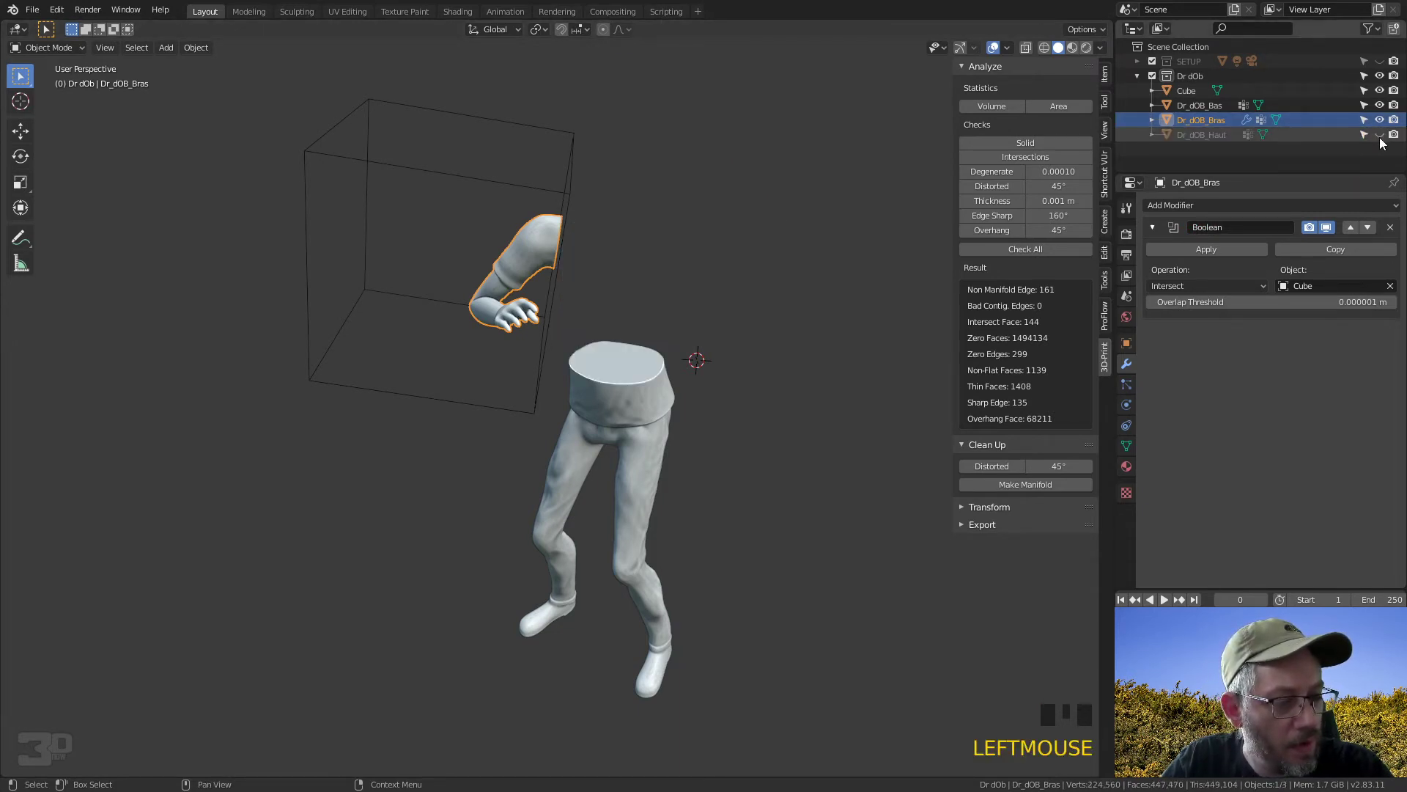
pyautogui.moveTo(664, 308); pyautogui.dragTo(584, 342, button='middle')
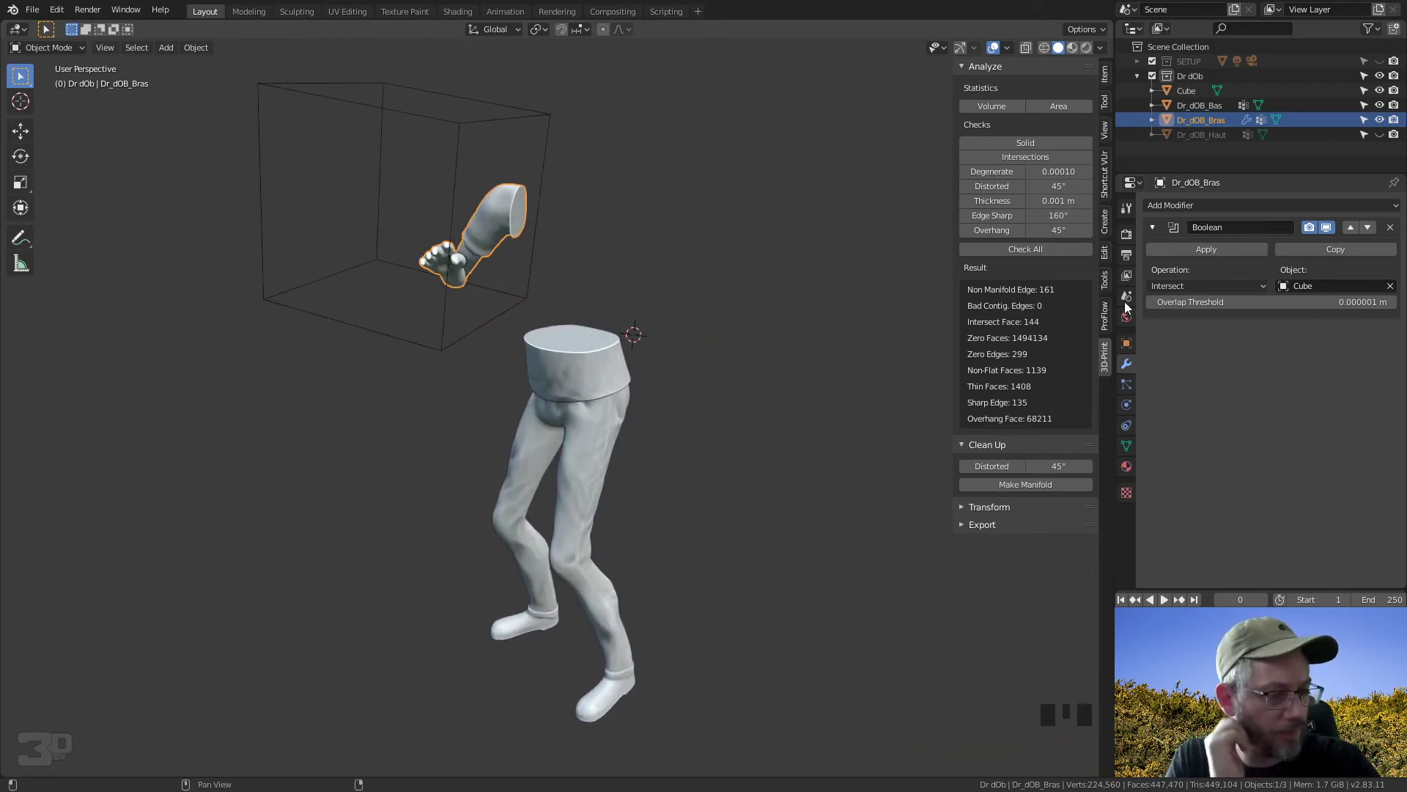
pyautogui.click(1202, 250)
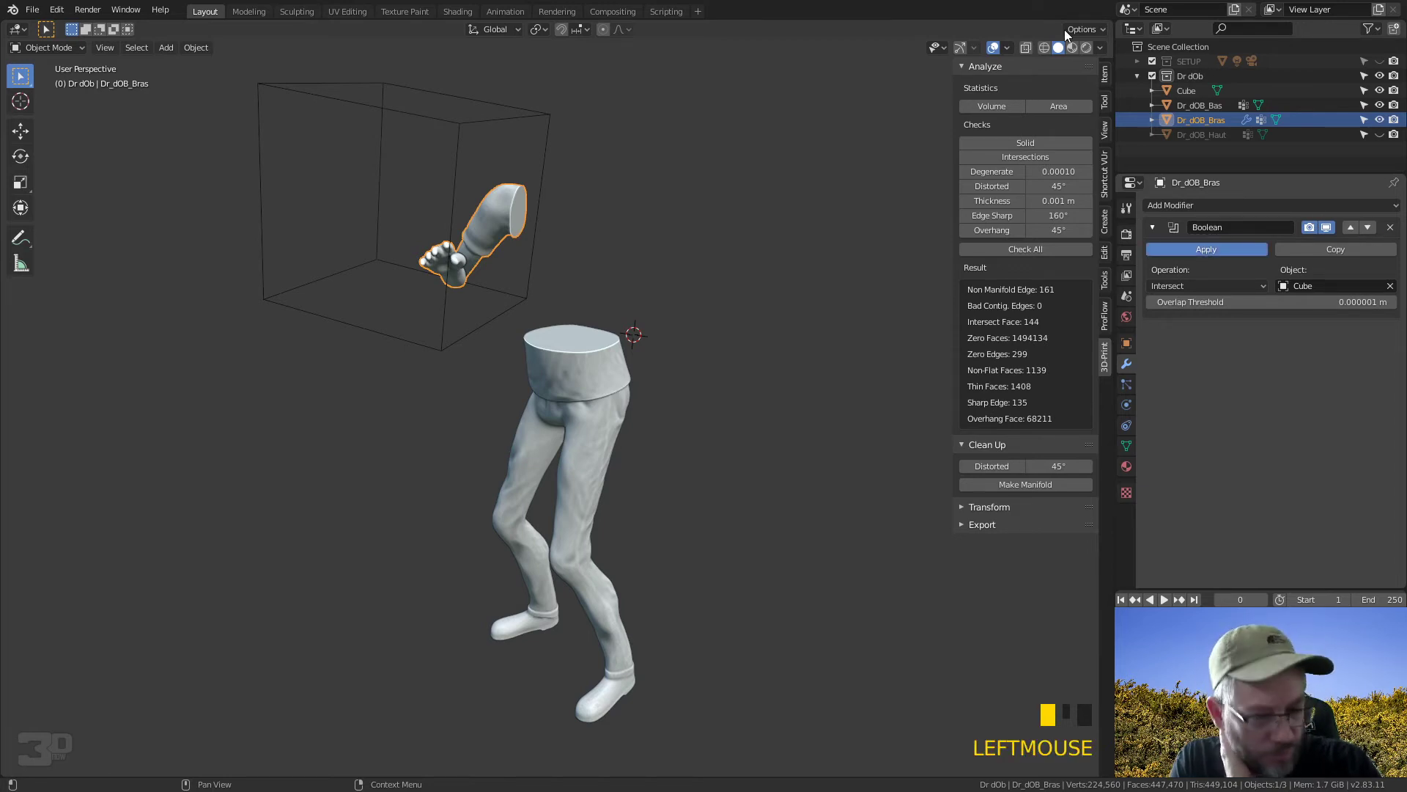
# Step: Show Dr_dOB_Haut again, hide the cut arm Dr_dOB_Bras, and select the upper body
pyautogui.click(1202, 135)
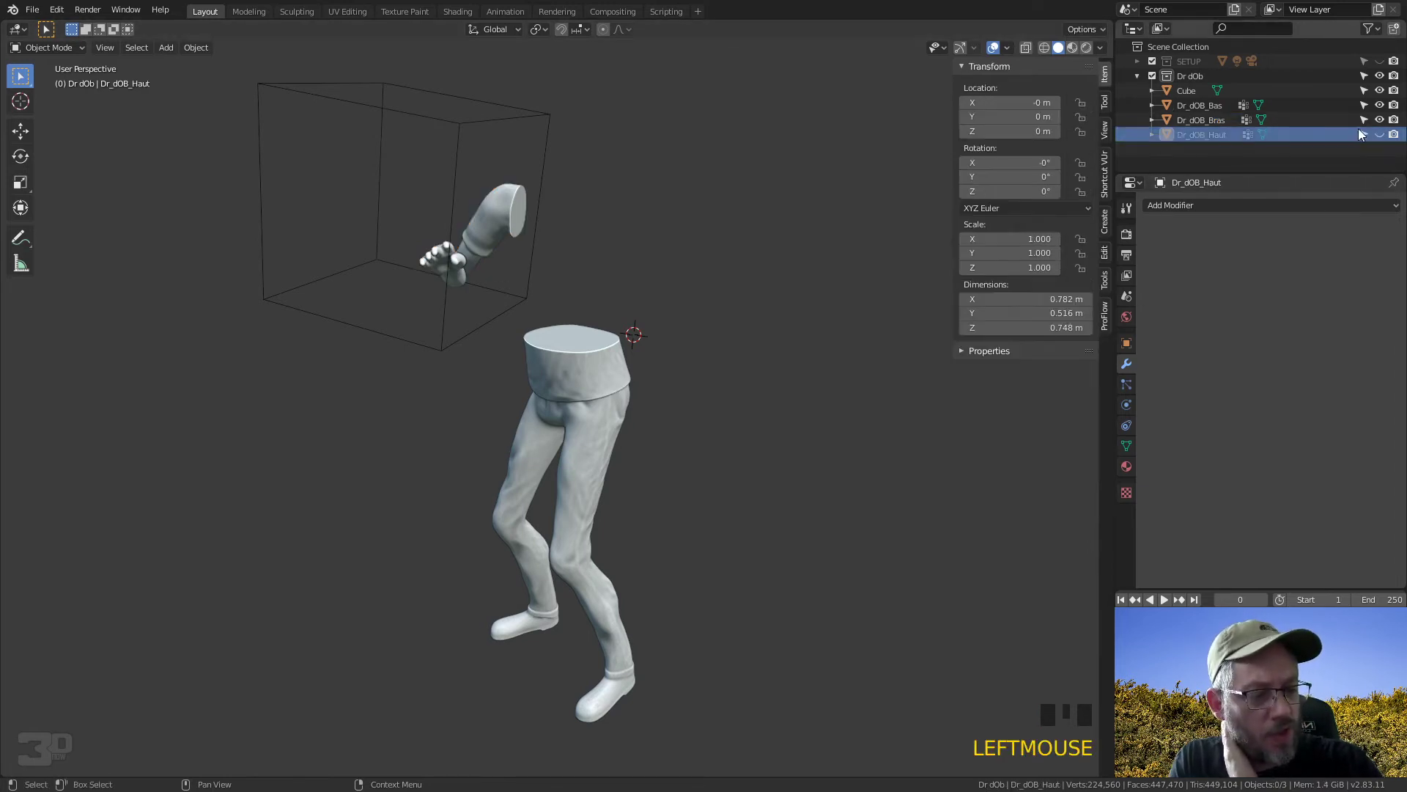
pyautogui.click(1202, 134)
pyautogui.click(1380, 134)
pyautogui.click(1365, 119)
pyautogui.click(1380, 120)
pyautogui.click(577, 287)
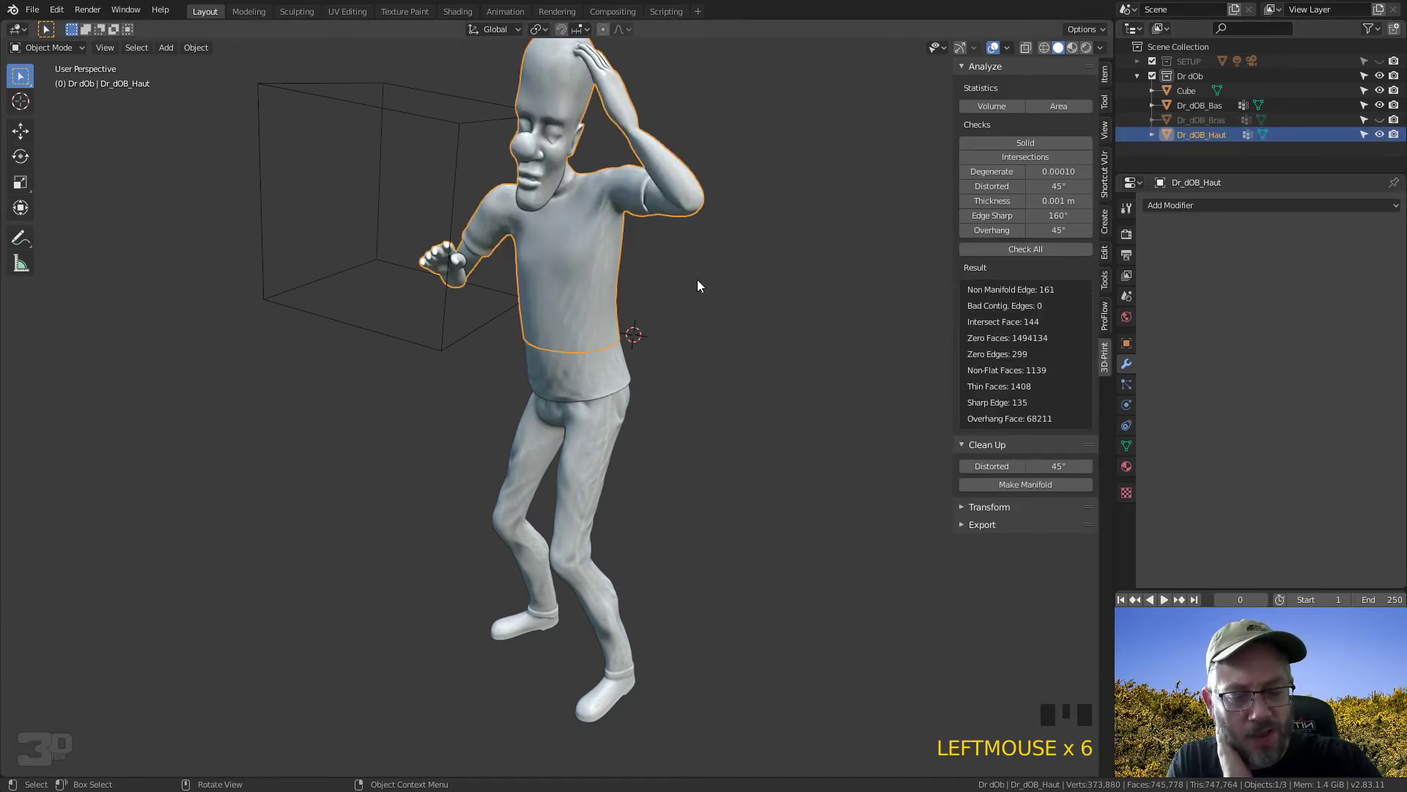
# Step: Add a Boolean modifier to Dr_dOB_Haut, set to Difference with Cube as its object, and apply it
pyautogui.click(1207, 205)
pyautogui.click(1114, 272)
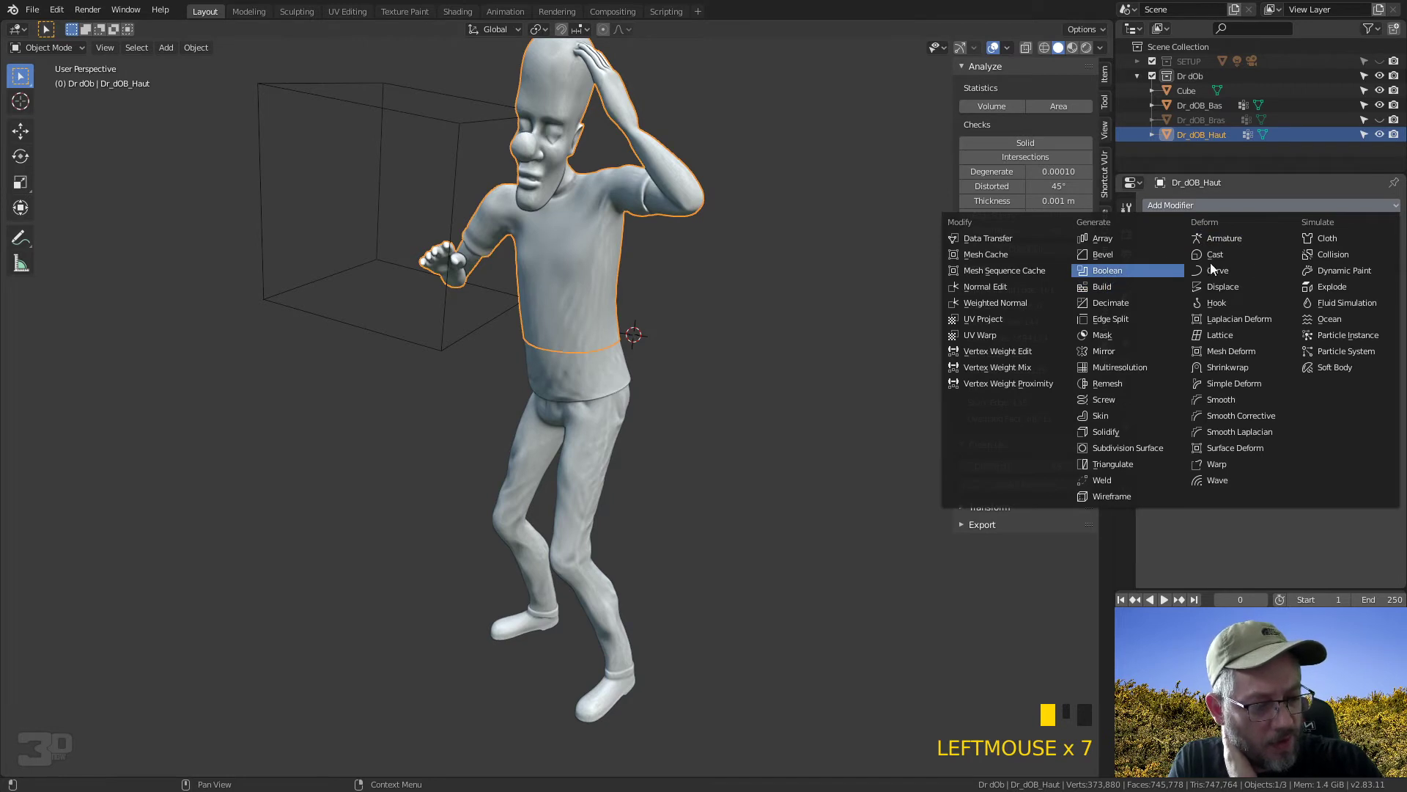
pyautogui.click(1229, 286)
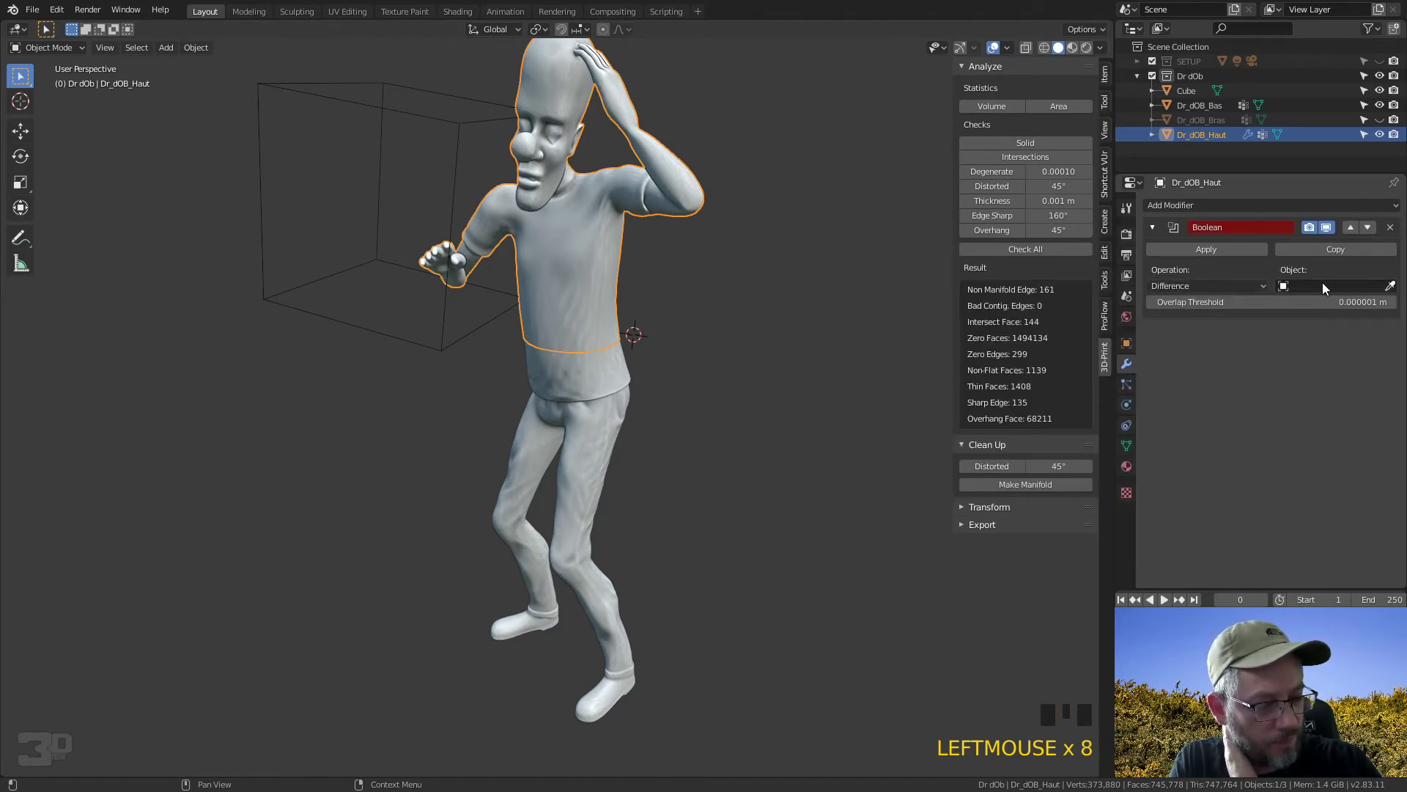
pyautogui.click(1391, 285)
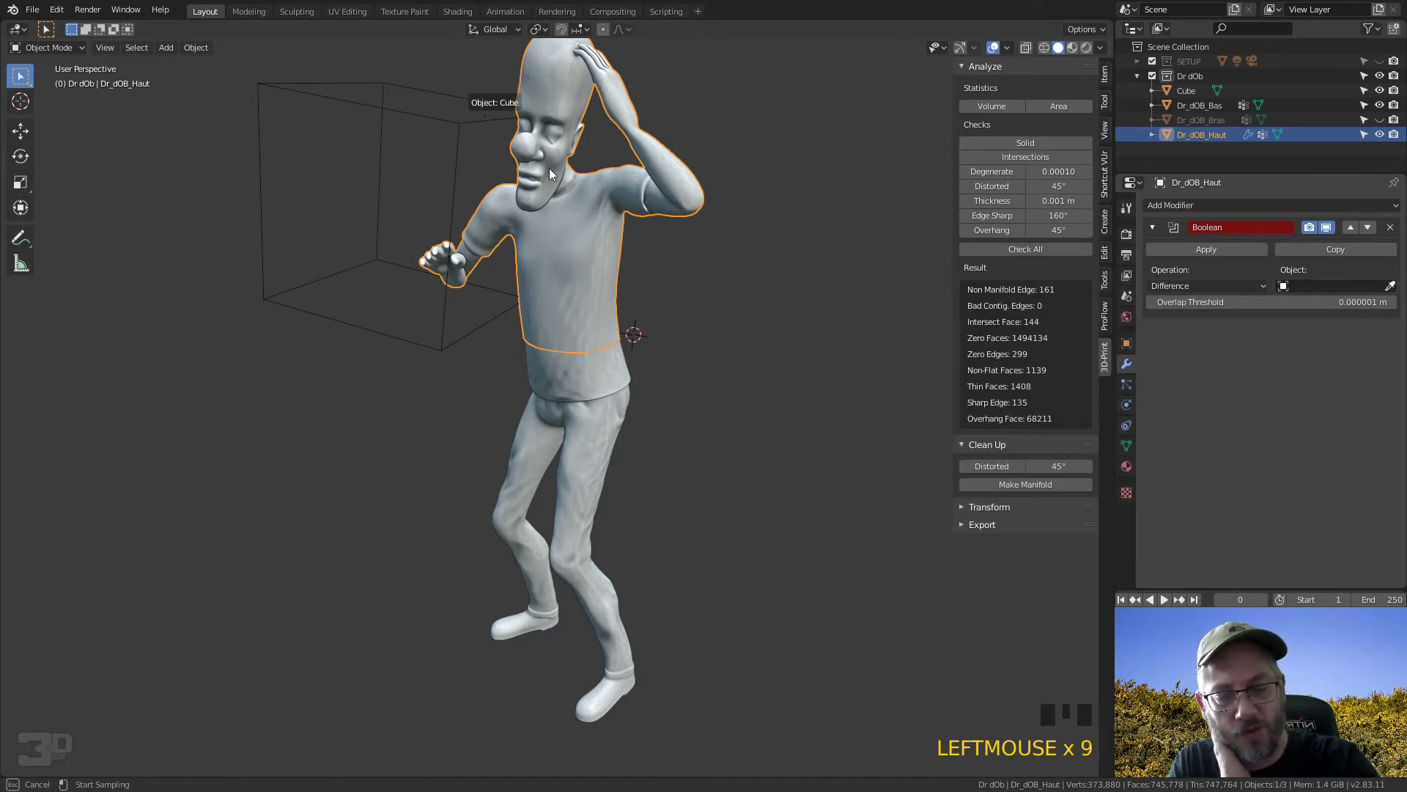
pyautogui.click(715, 415)
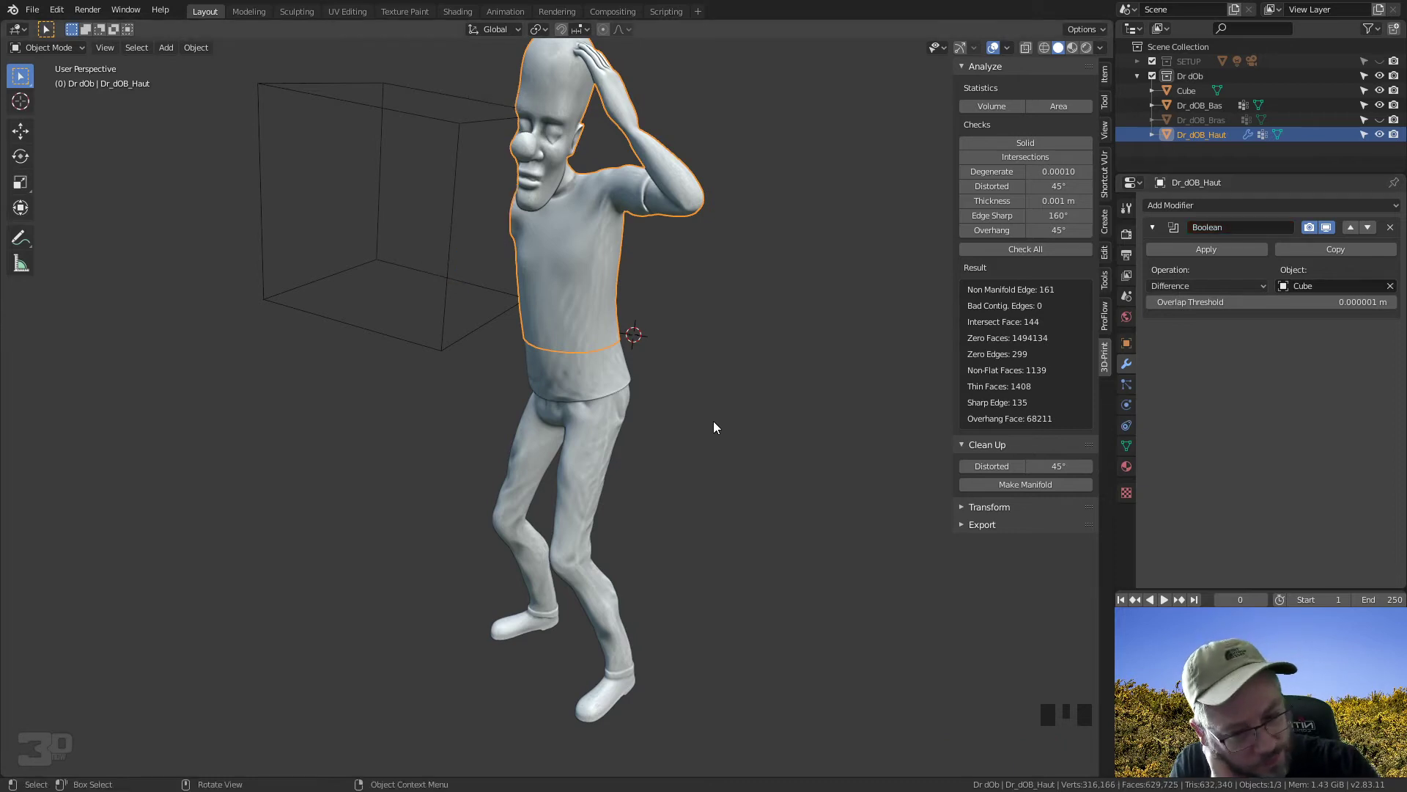
pyautogui.moveTo(719, 400); pyautogui.dragTo(746, 409, button='middle')
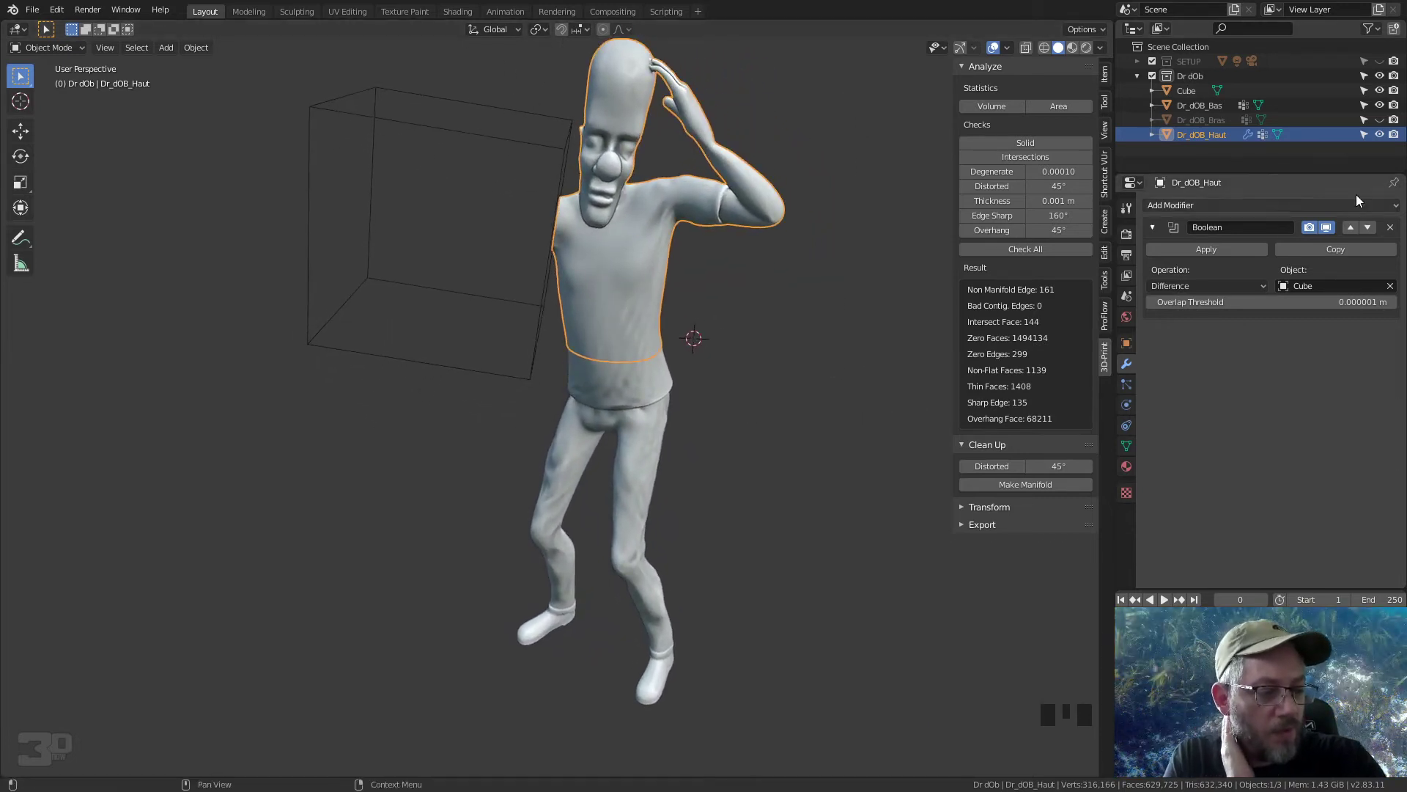
pyautogui.click(1265, 249)
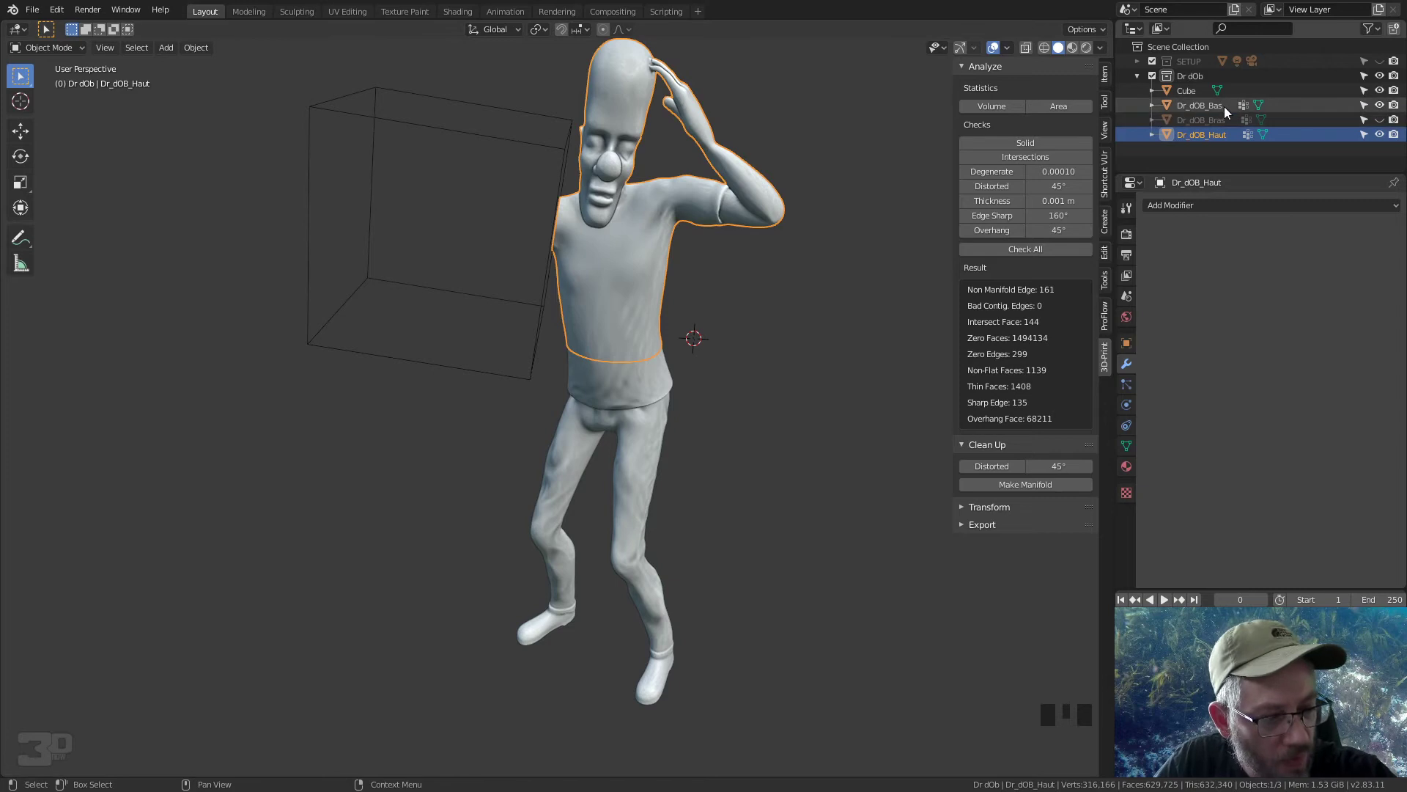
# Step: Show Dr_dOB_Bras again and delete the cube used to cut the shoulder
pyautogui.click(1379, 119)
pyautogui.hotkey('ctrl', '=')
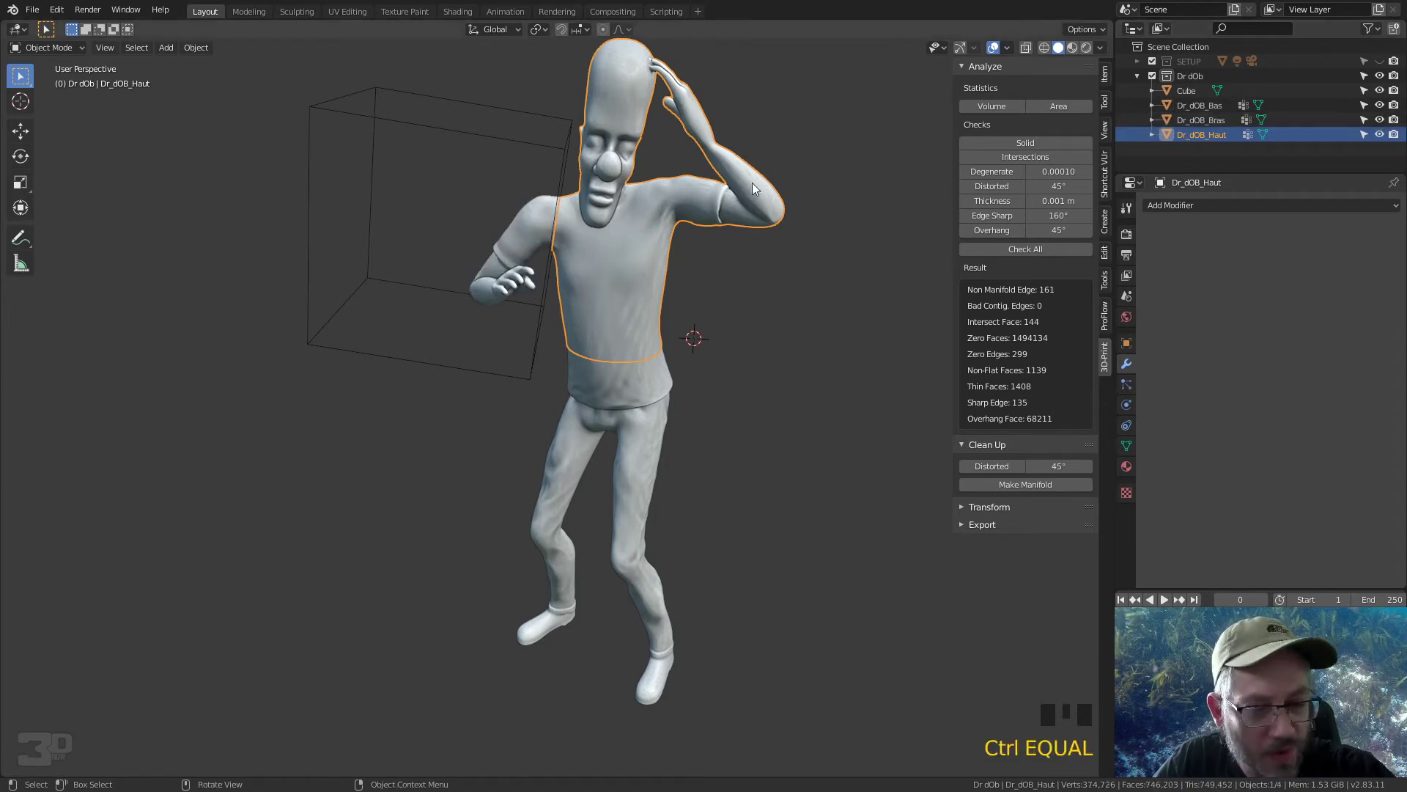
pyautogui.click(555, 149)
pyautogui.press('Delete')
pyautogui.moveTo(675, 371); pyautogui.dragTo(692, 315, button='middle')
pyautogui.moveTo(672, 337)
pyautogui.mouseDown(button='middle')
pyautogui.moveTo(712, 311)
pyautogui.moveTo(689, 344)
pyautogui.moveTo(732, 305)
pyautogui.moveTo(686, 329)
pyautogui.mouseUp(button='middle')
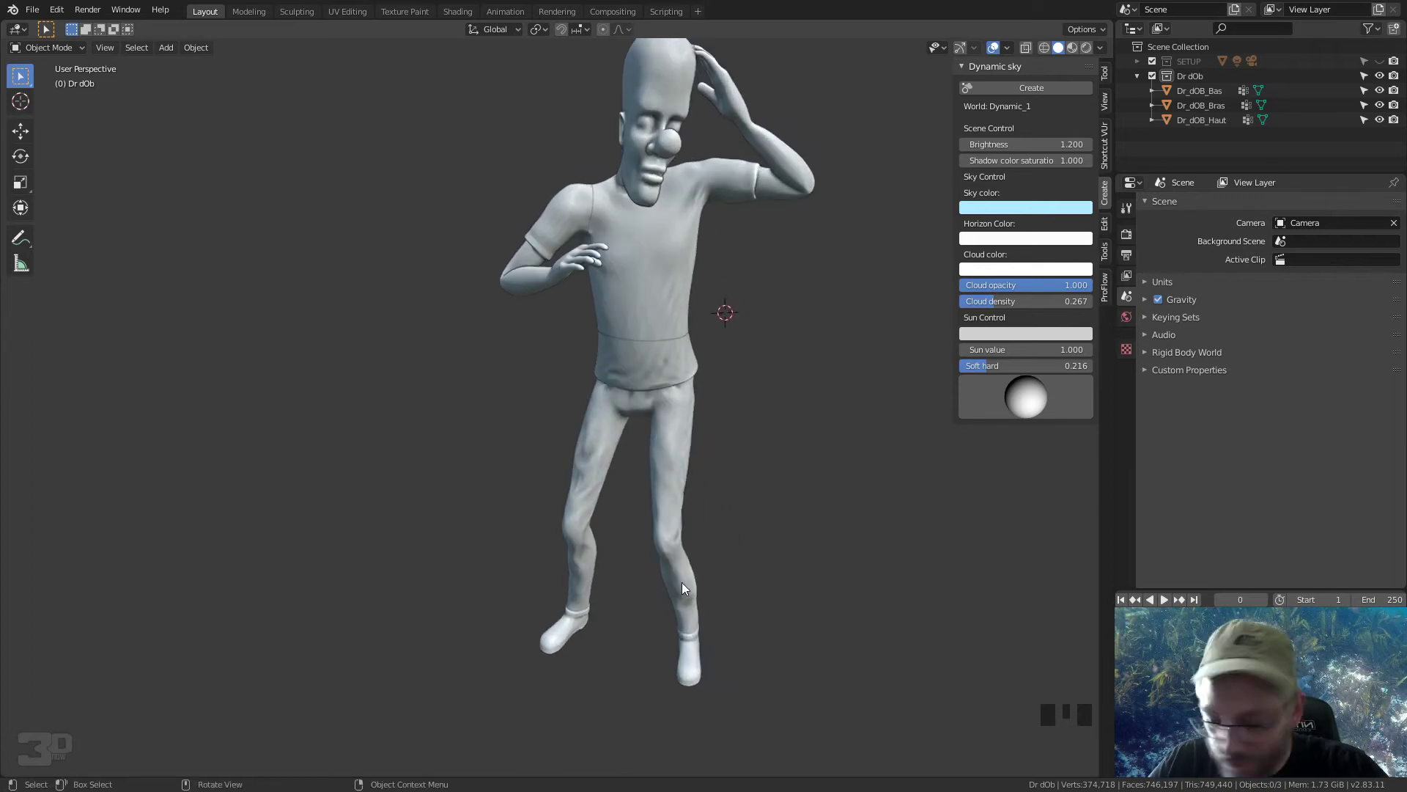
# Step: Reset the 3D cursor to the world origin and add a mesh cube there
pyautogui.hotkey('shift', 'c')
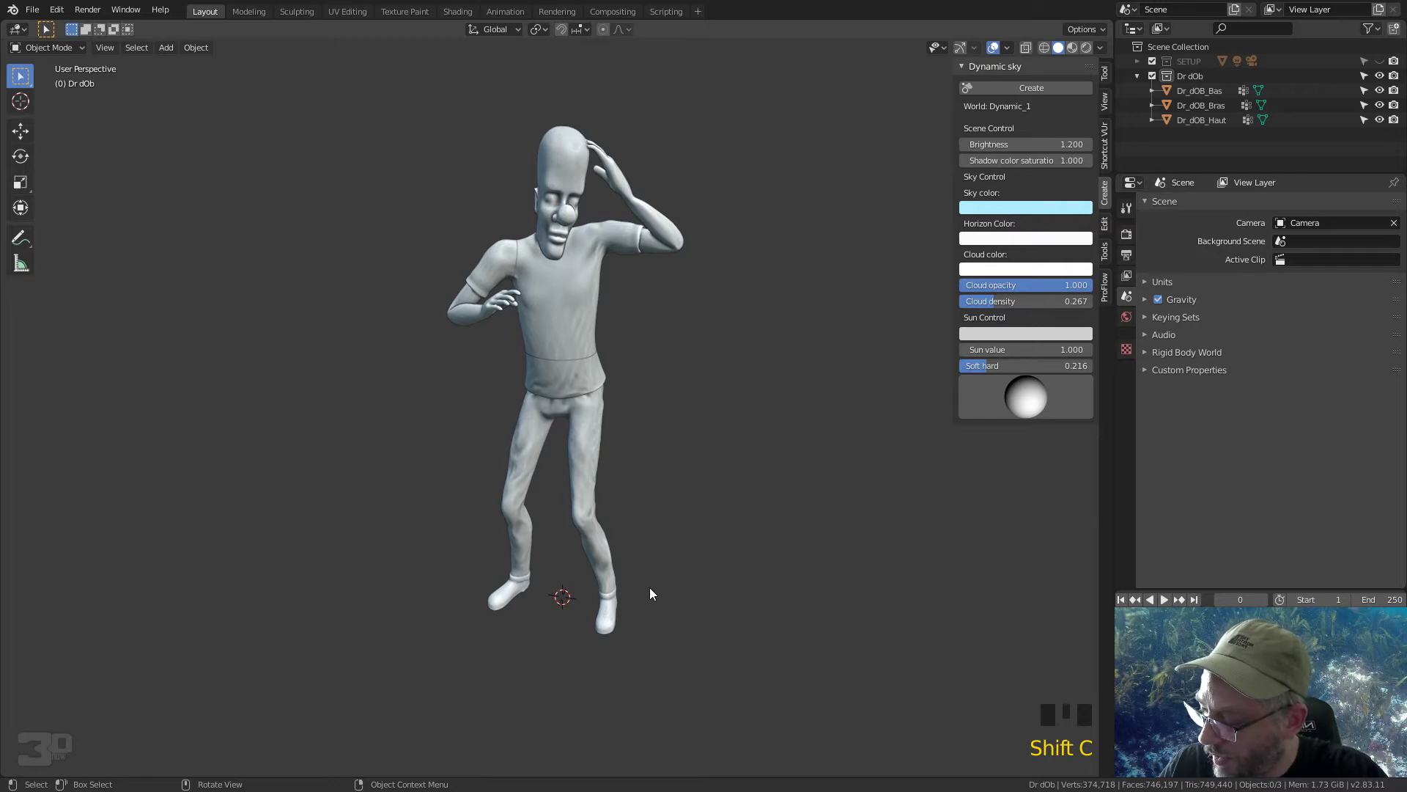
pyautogui.hotkey('shift', 'a')
pyautogui.moveTo(642, 492)
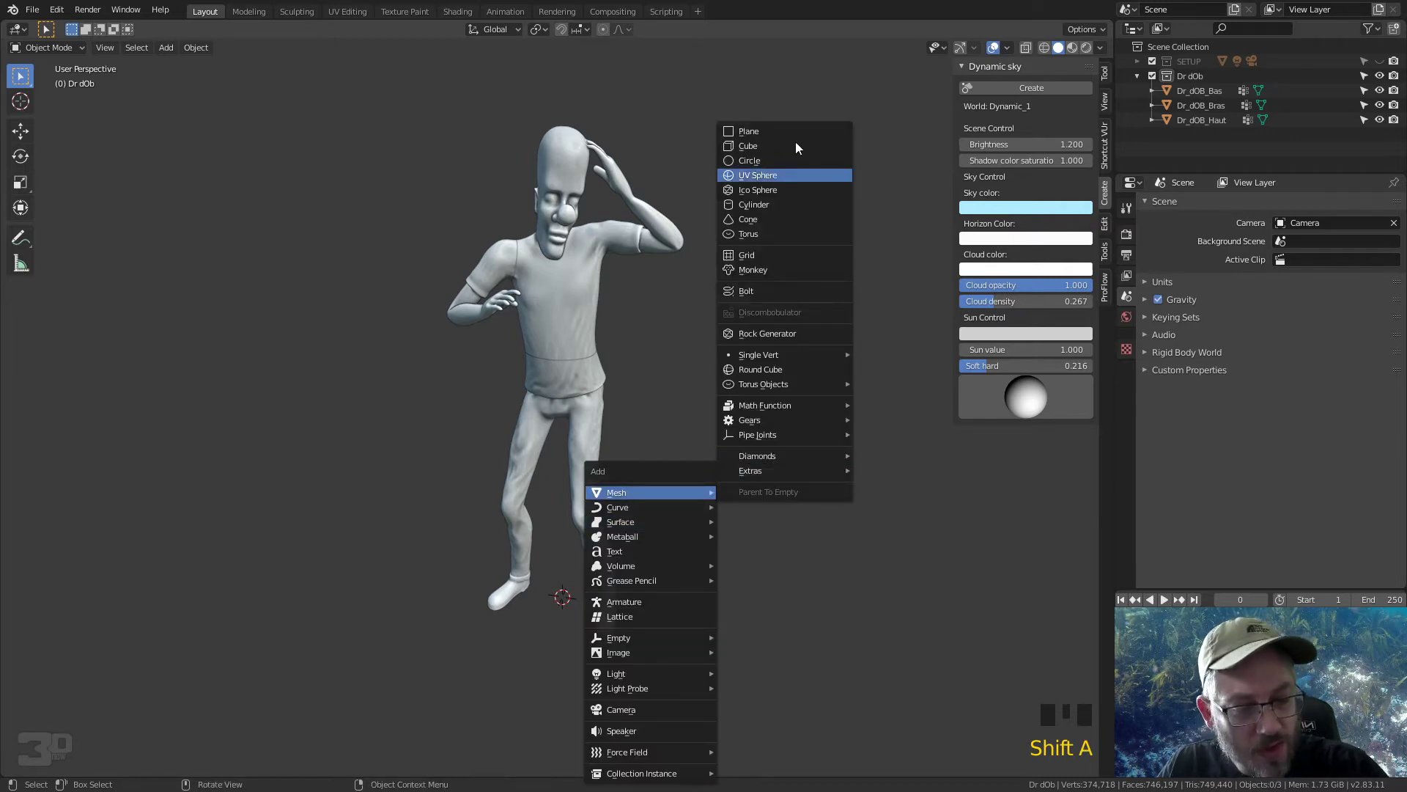
pyautogui.click(760, 145)
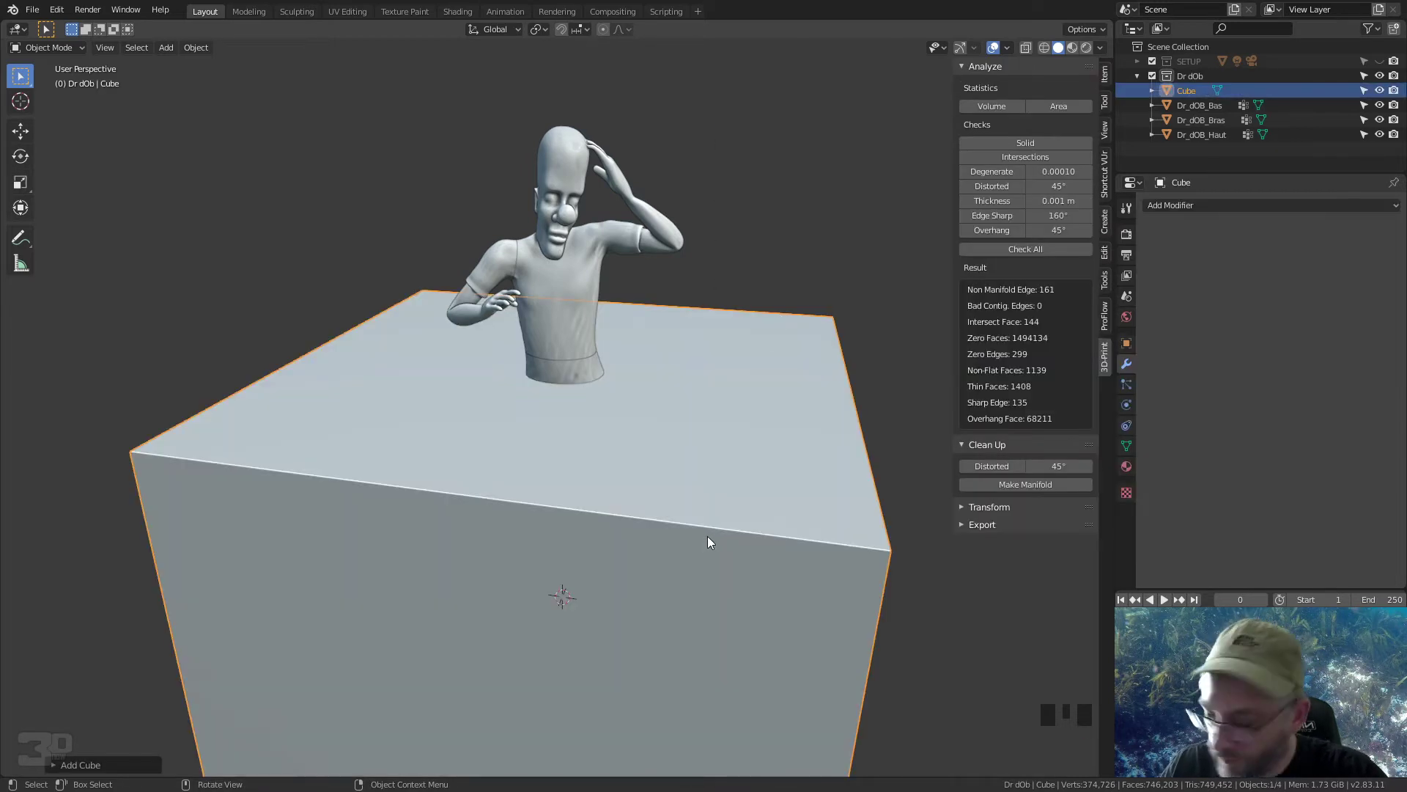
# Step: Set the new cube's size to 0.5 m in its creation settings
pyautogui.click(81, 765)
pyautogui.click(194, 637)
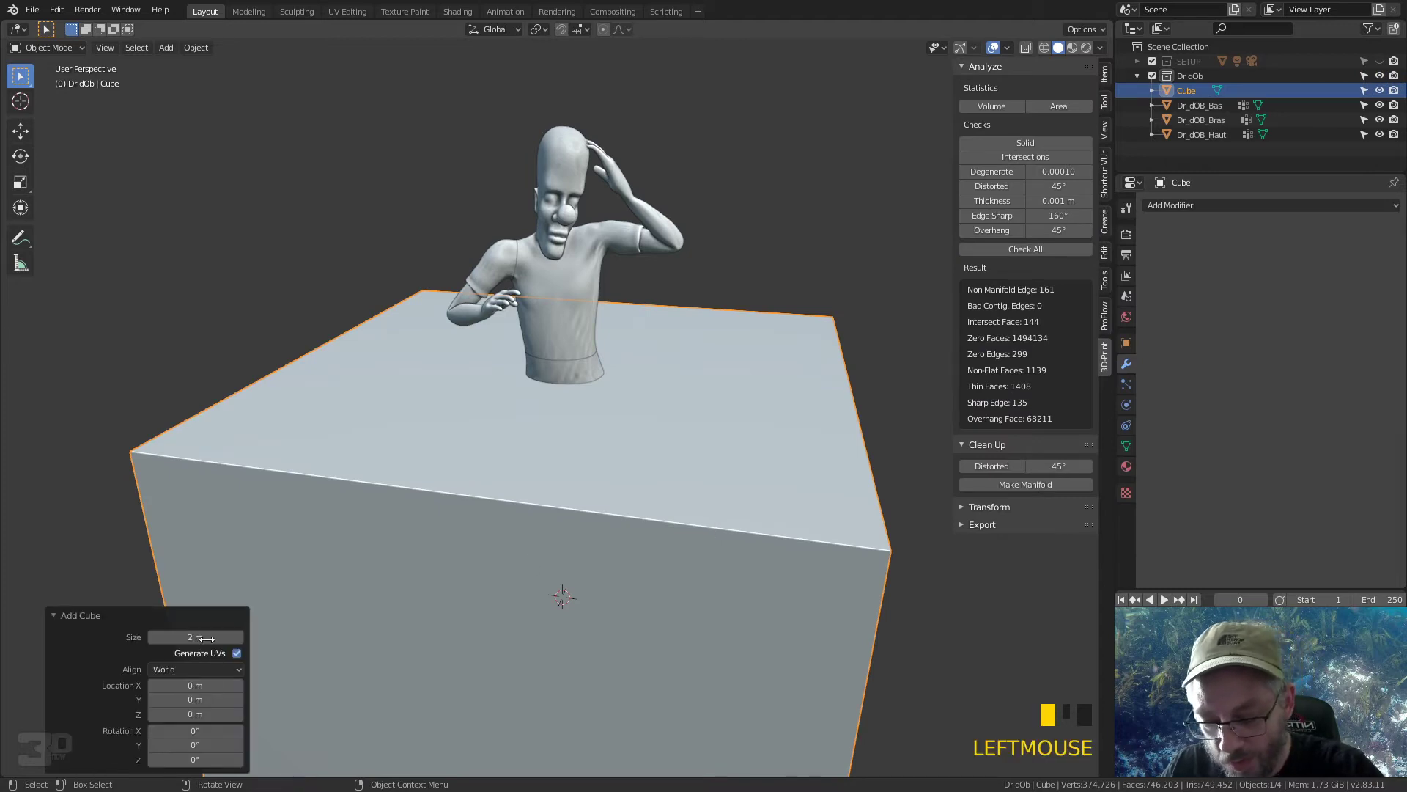
pyautogui.write('1')
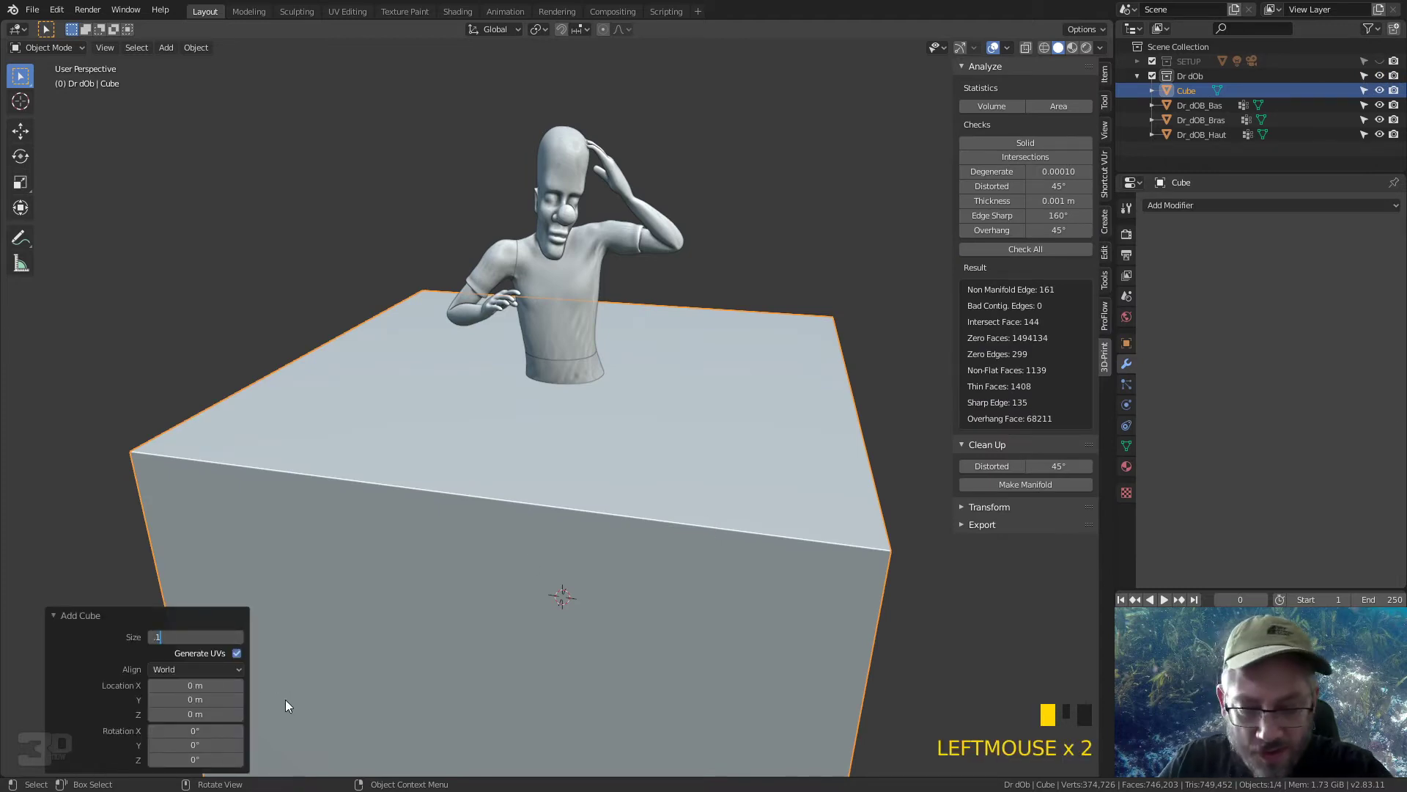
pyautogui.press('Return')
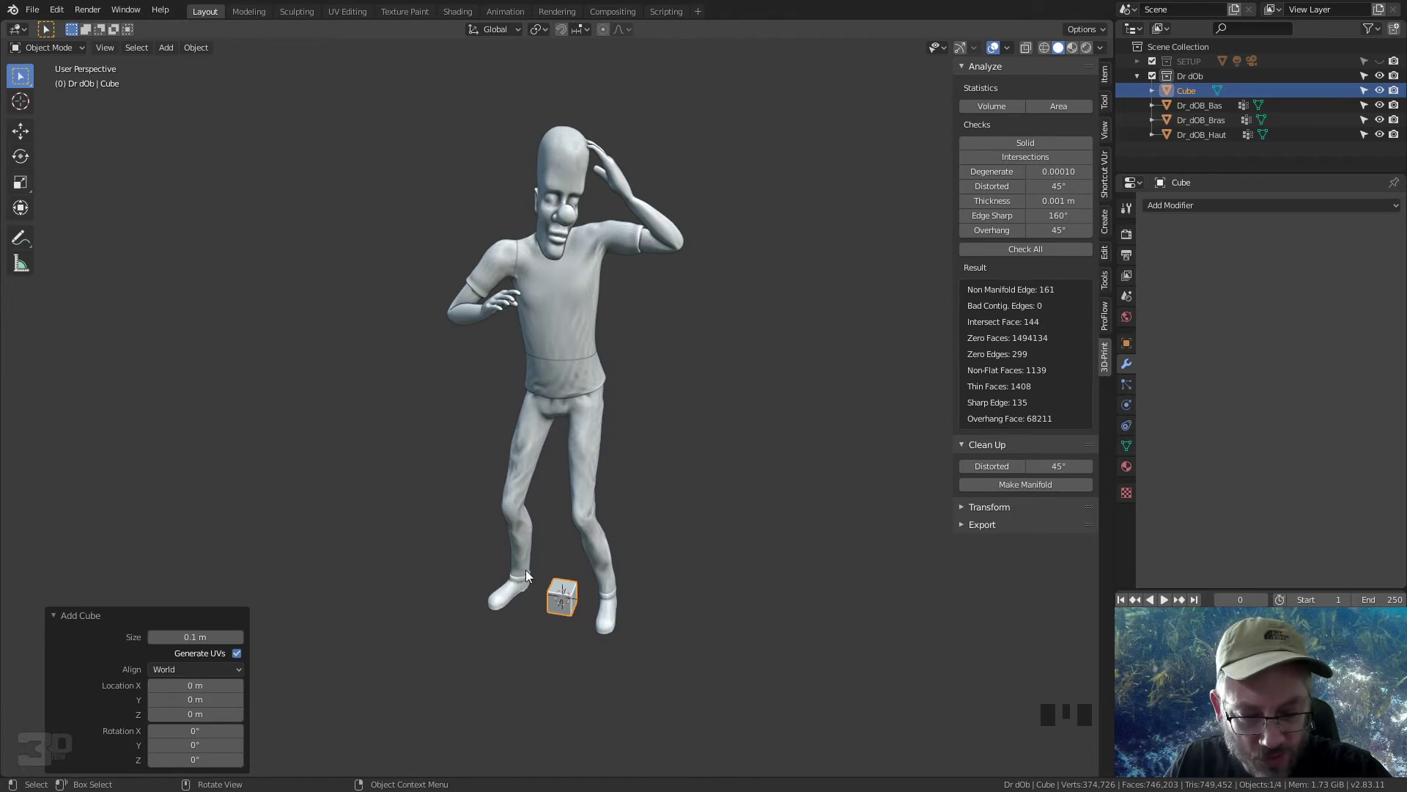
pyautogui.doubleClick(198, 637)
pyautogui.write('.5')
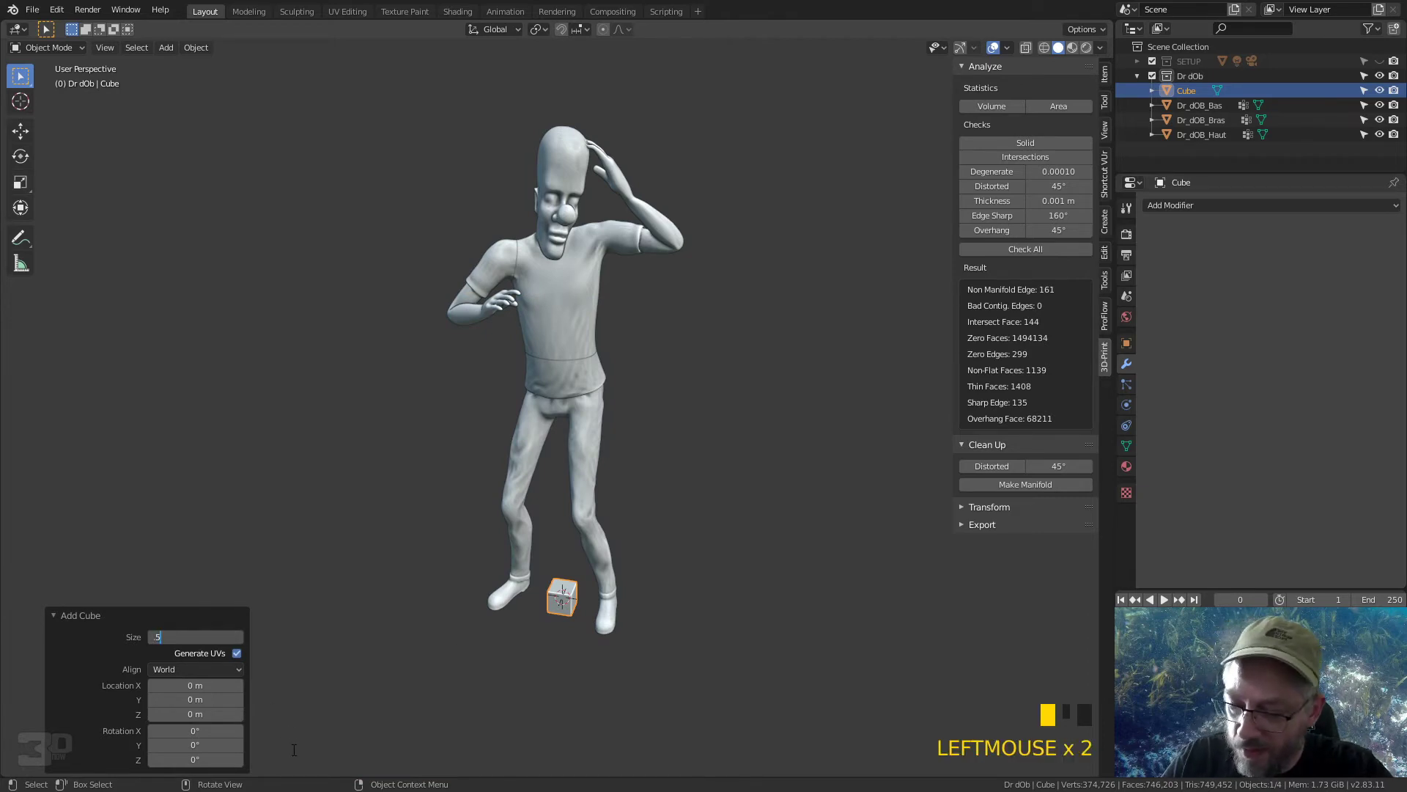
pyautogui.press('Return')
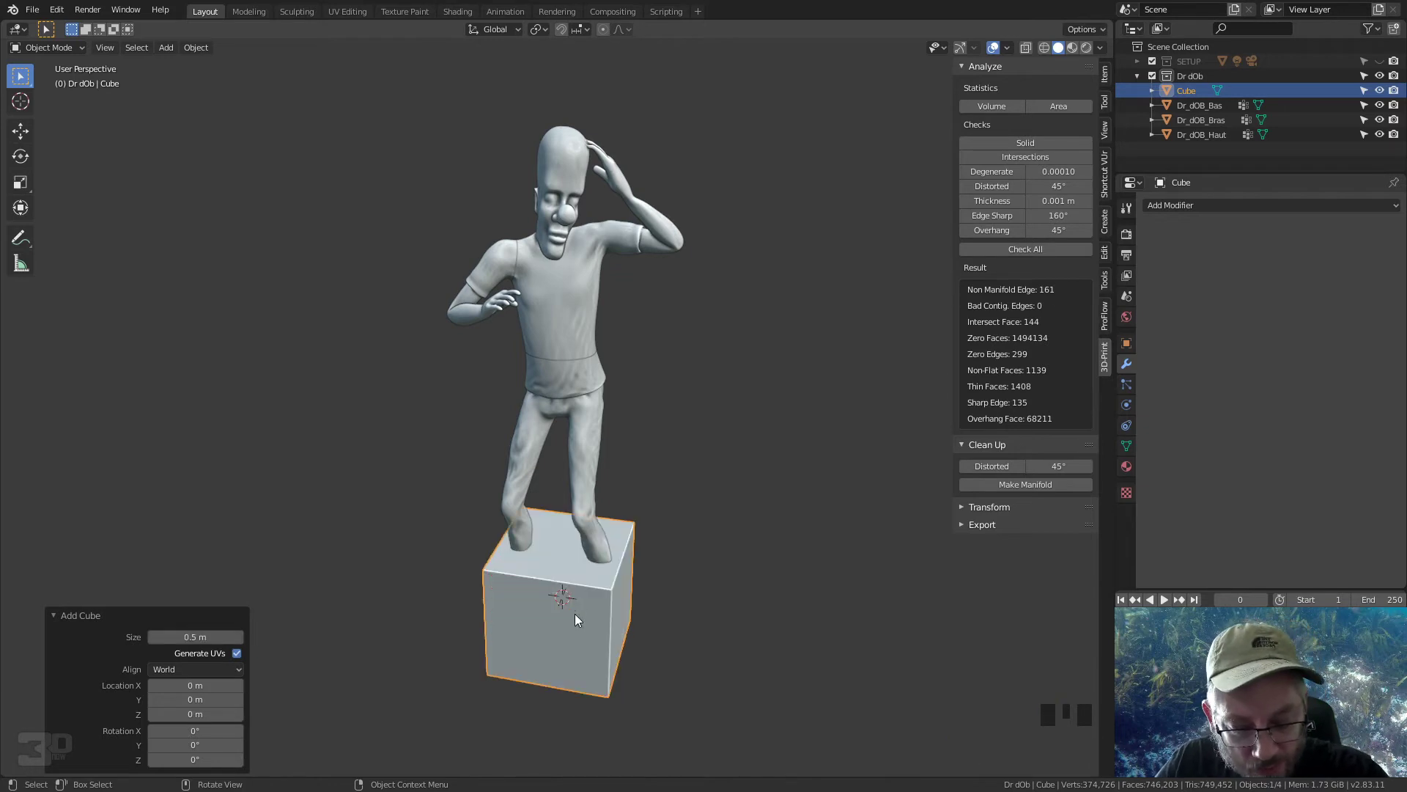
# Step: Delete the 0.5 m cube at the character's feet
pyautogui.click(309, 669)
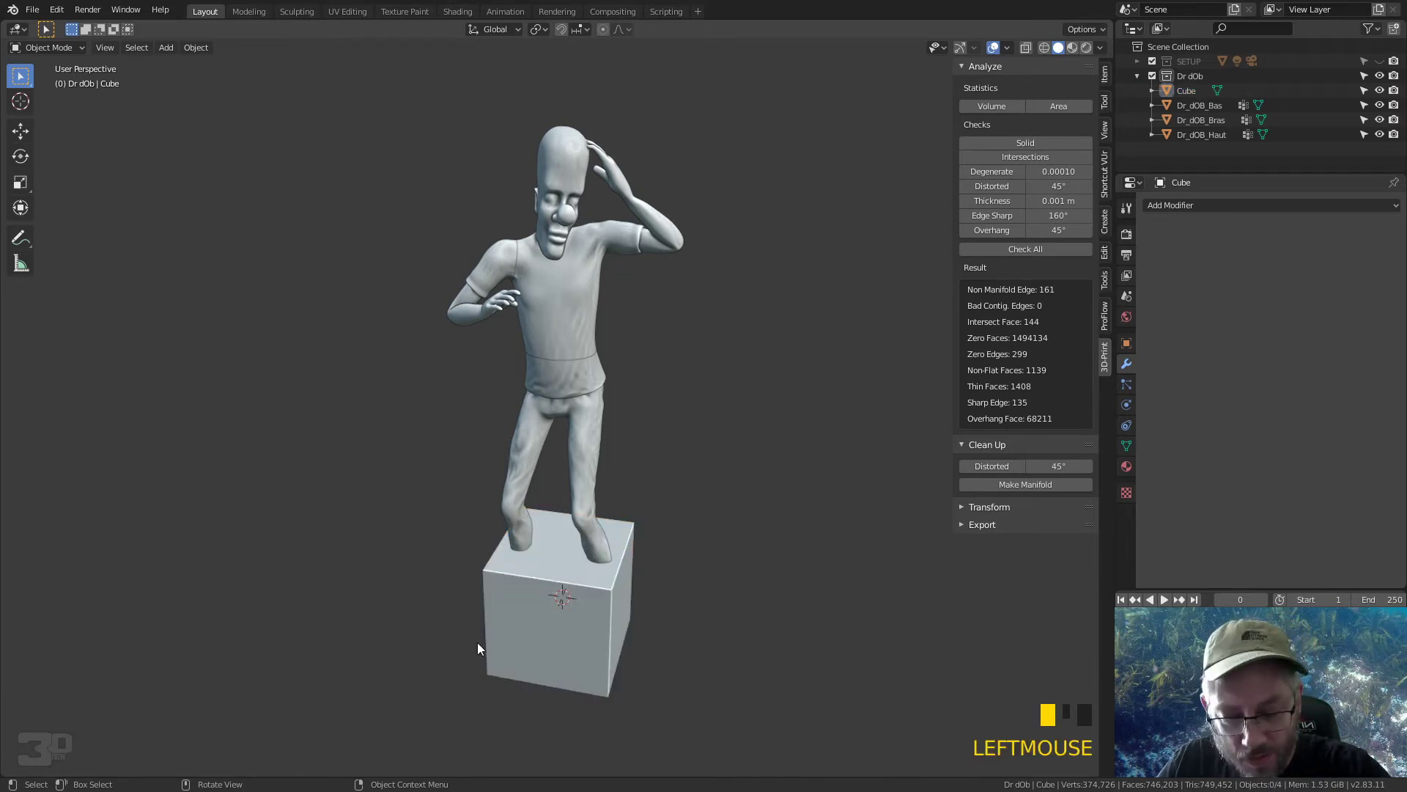
pyautogui.click(537, 625)
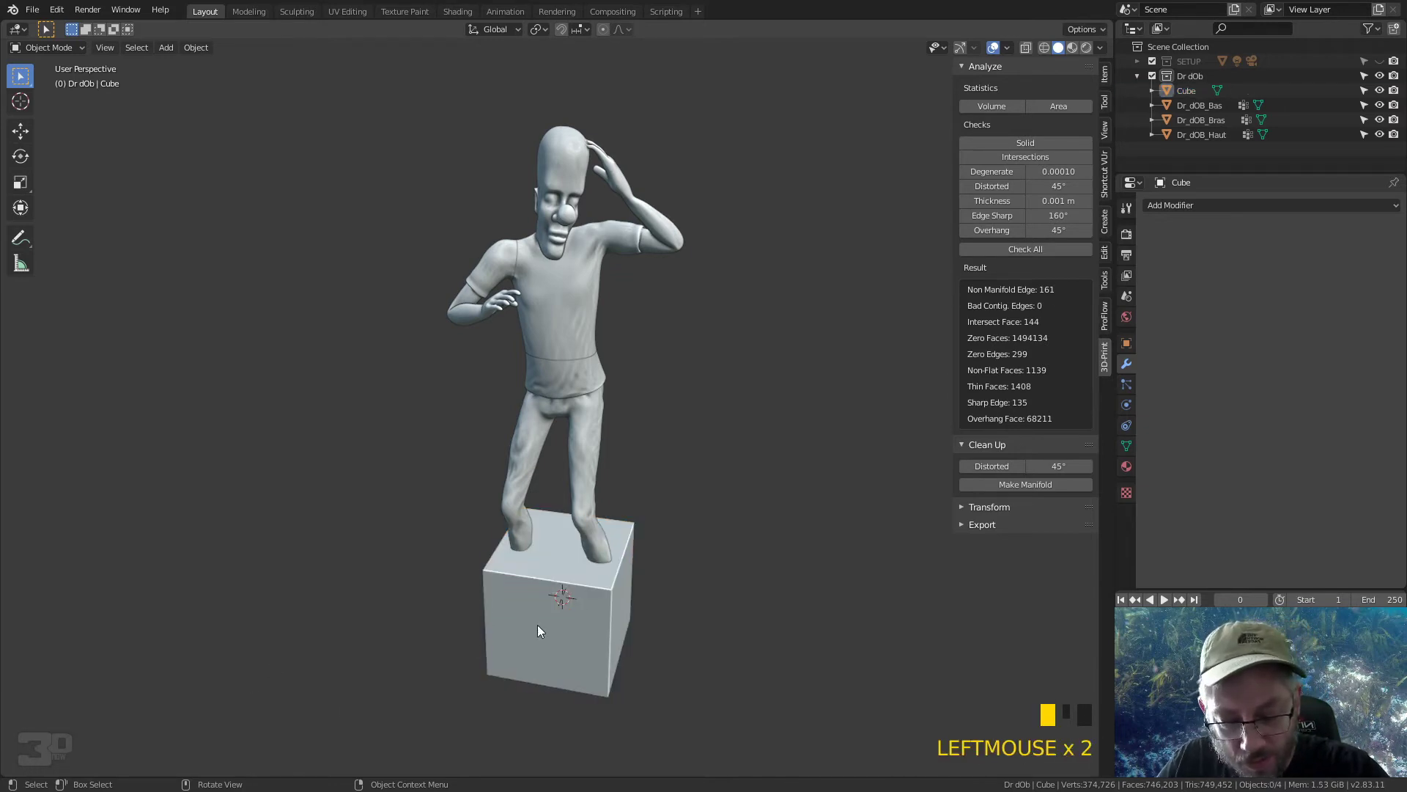
pyautogui.press('x')
pyautogui.click(535, 703)
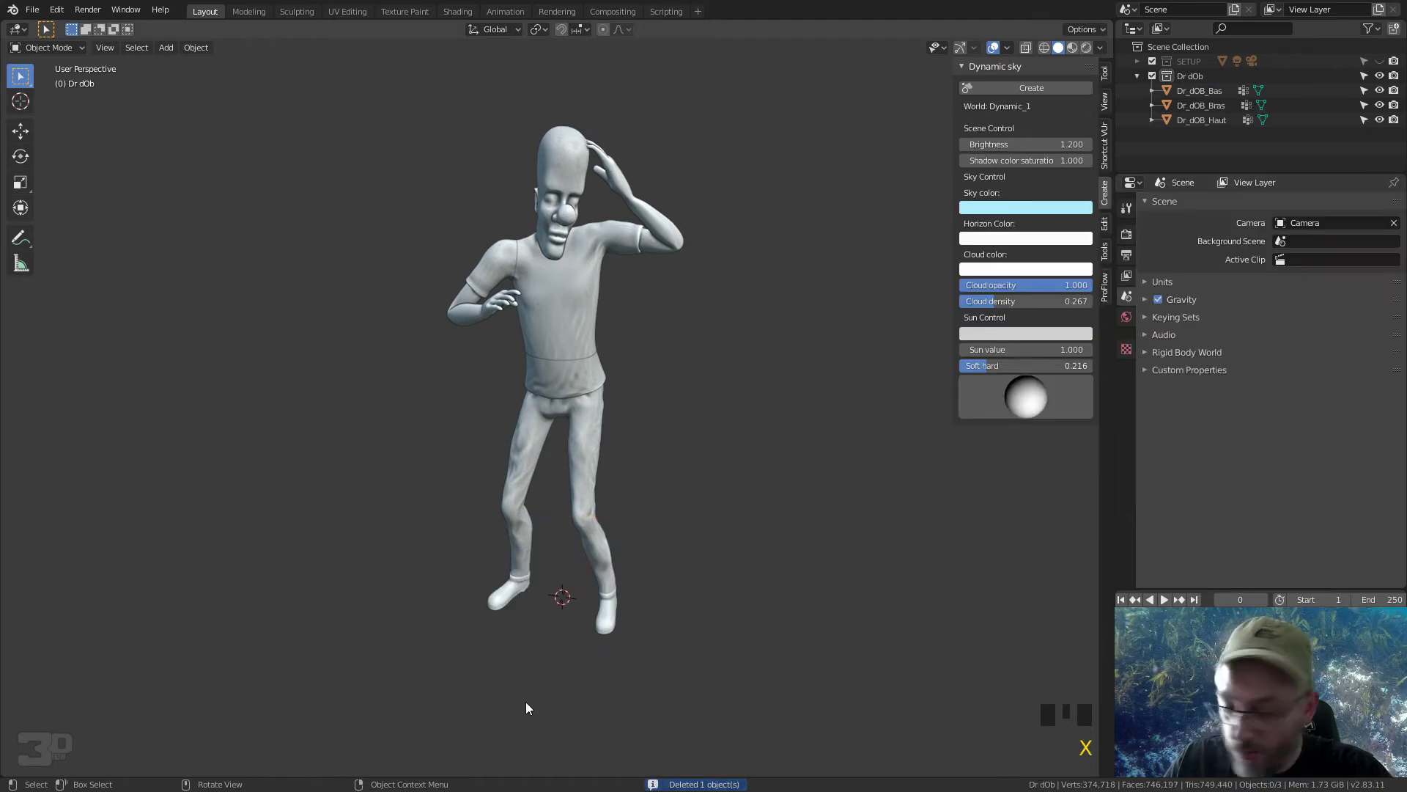
# Step: Add a new mesh cube at the world origin and set its size to 0.05 m
pyautogui.hotkey('shift', 'a')
pyautogui.moveTo(491, 493)
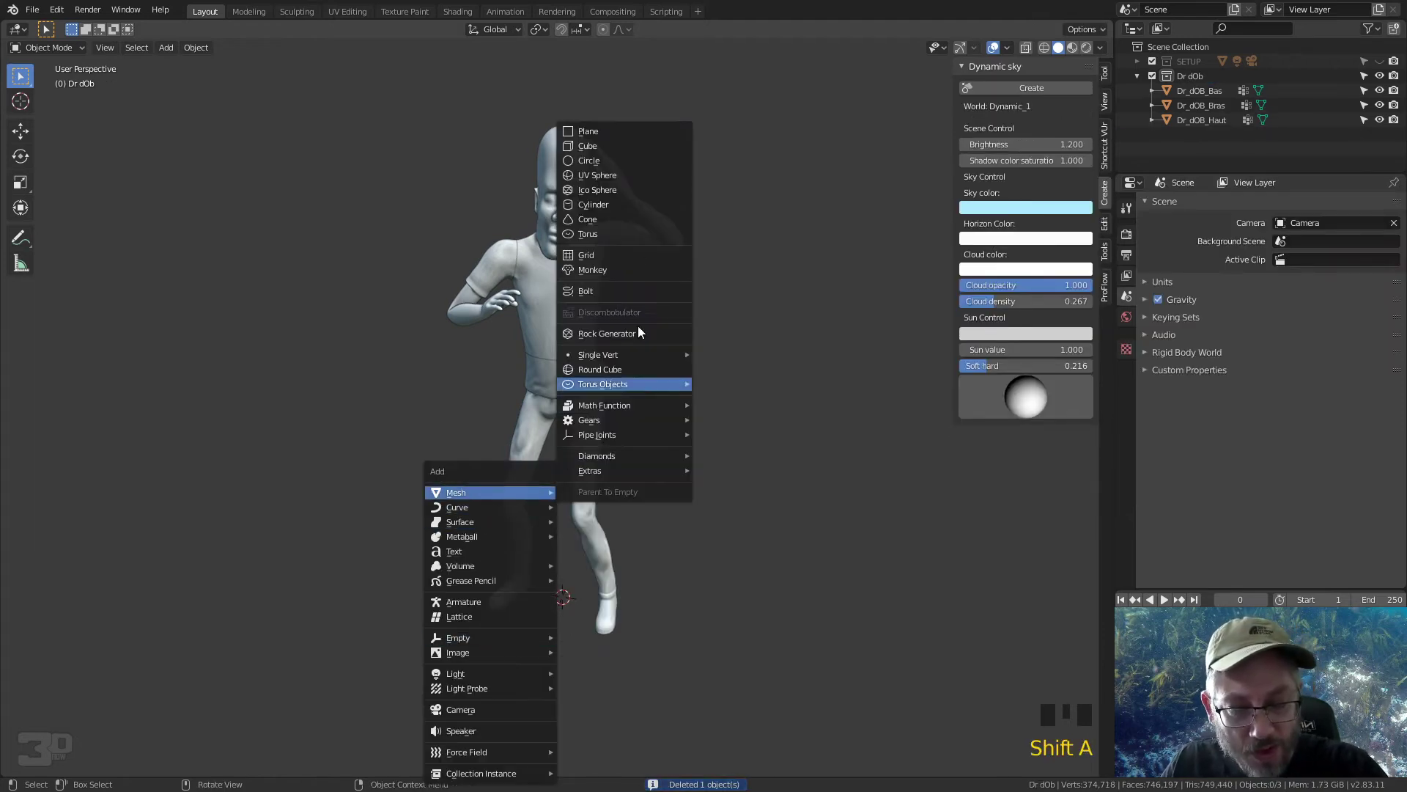
pyautogui.click(603, 146)
pyautogui.moveTo(221, 638); pyautogui.dragTo(221, 637)
pyautogui.click(221, 636)
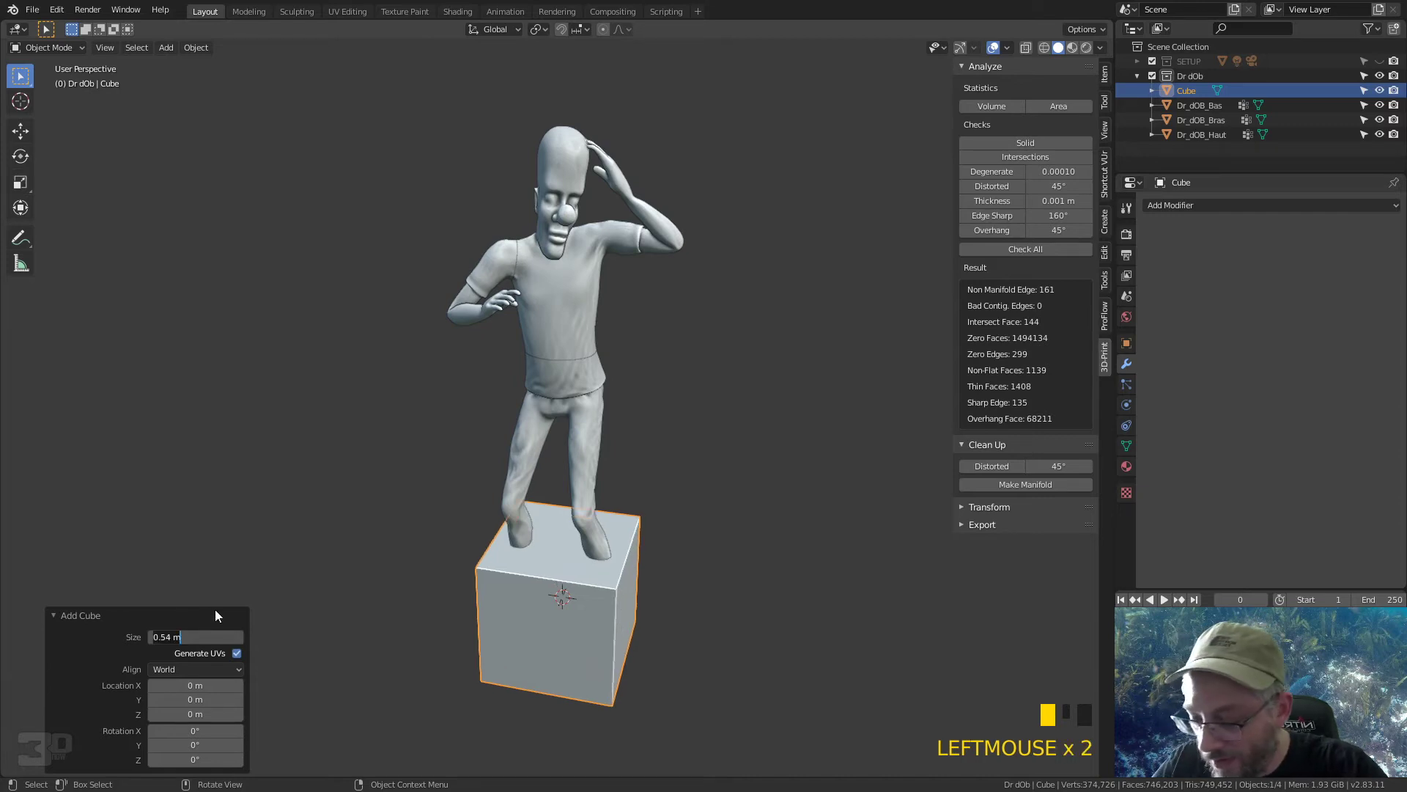
pyautogui.press('Return')
pyautogui.press('KP_0')
pyautogui.press('KP_5')
pyautogui.click(217, 637)
pyautogui.write('.05')
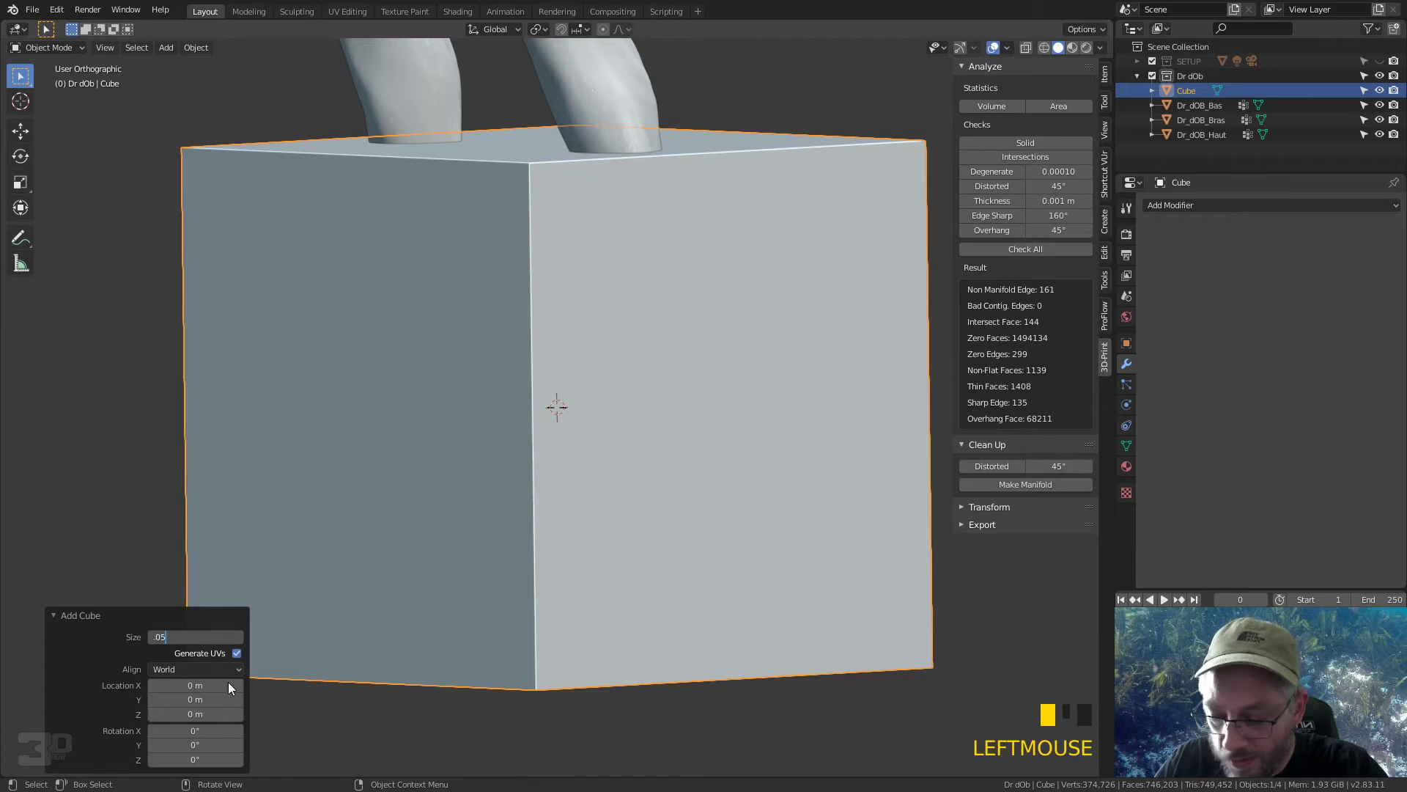
pyautogui.press('Return')
# Step: In the front view, move the small cube up about 1.1 m onto the waist cut of the torso
pyautogui.moveTo(636, 396); pyautogui.dragTo(742, 398, button='middle')
pyautogui.keyDown('shift'); pyautogui.moveTo(615, 314); pyautogui.dragTo(572, 666, button='middle'); pyautogui.keyUp('shift')
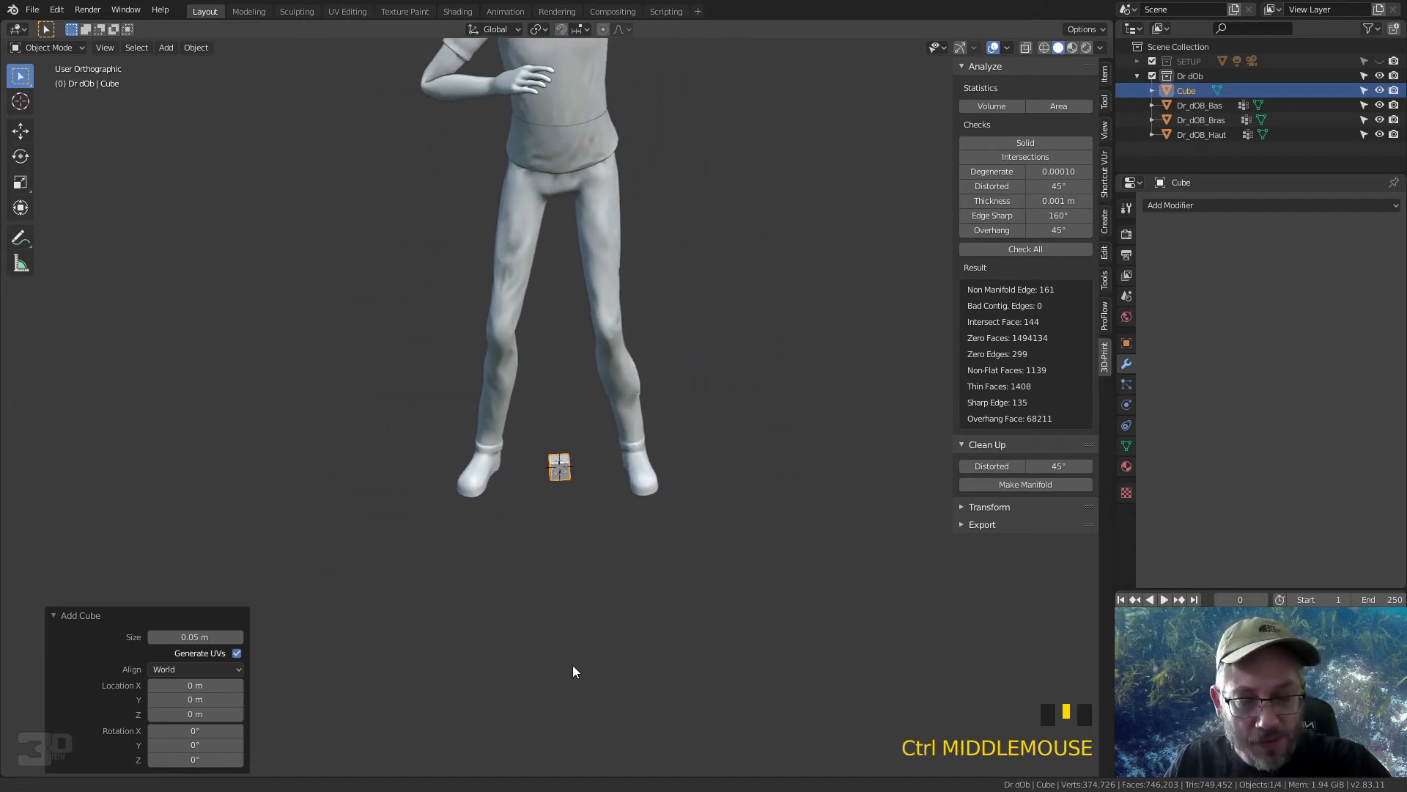
pyautogui.keyDown('shift'); pyautogui.moveTo(675, 273); pyautogui.dragTo(653, 450, button='middle'); pyautogui.keyUp('shift')
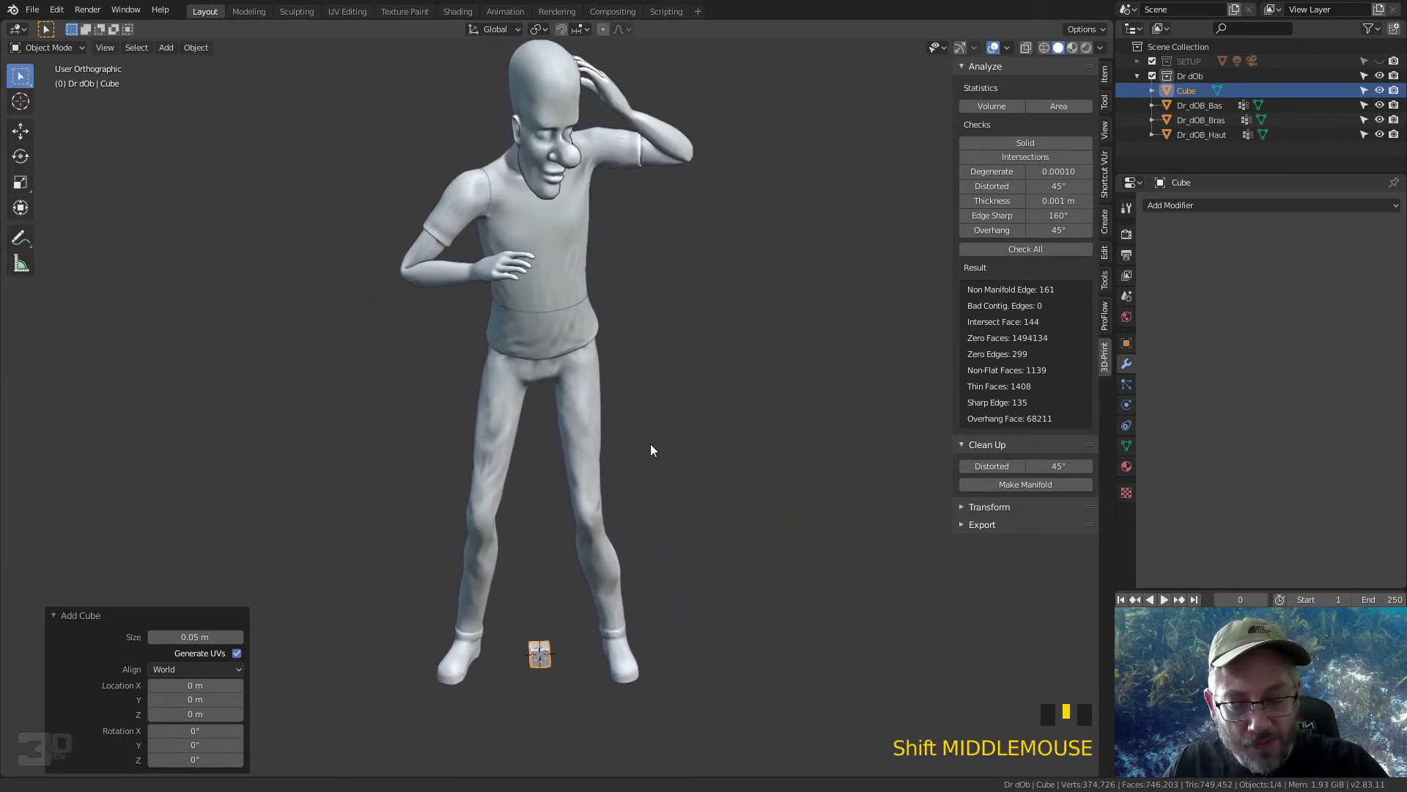
pyautogui.click(543, 654)
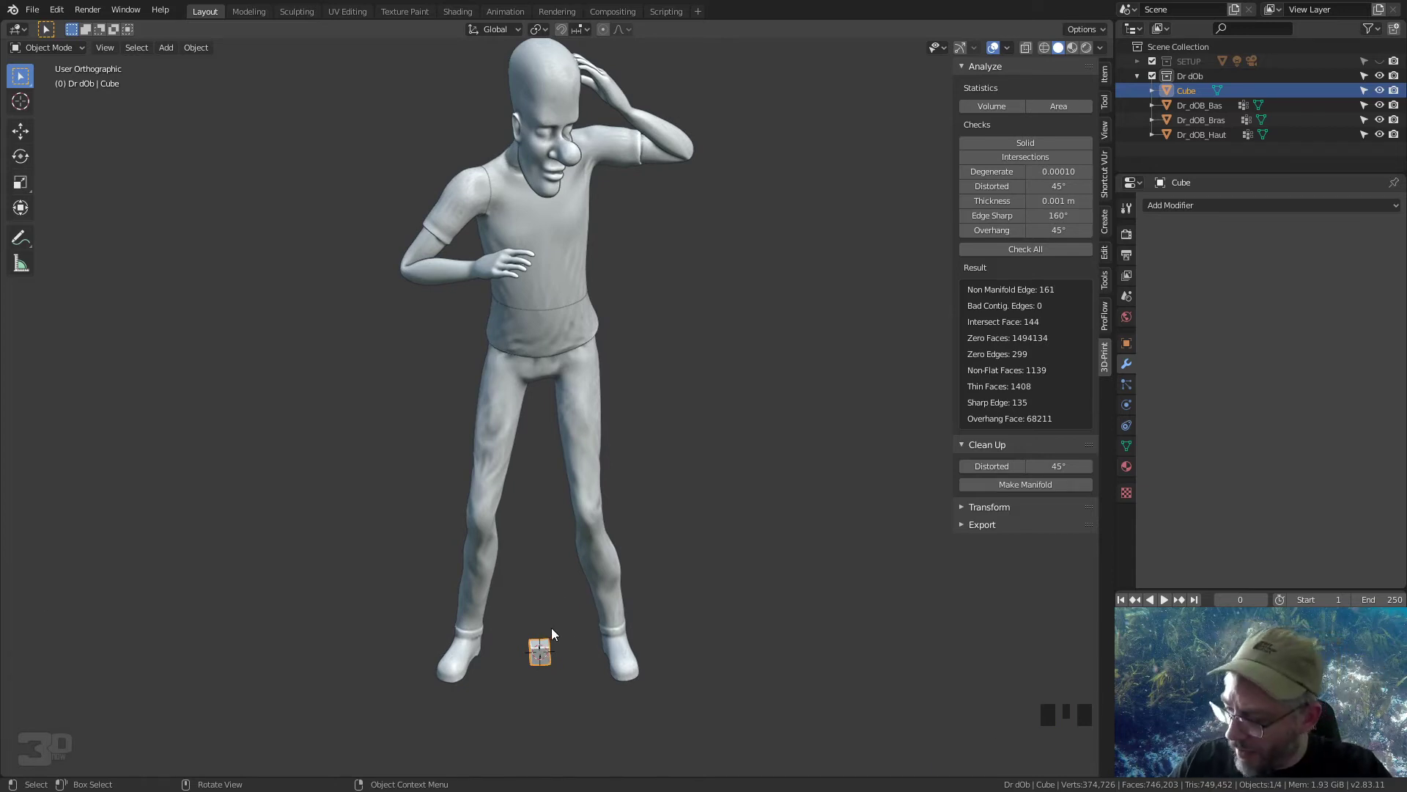
pyautogui.press('KP_1')
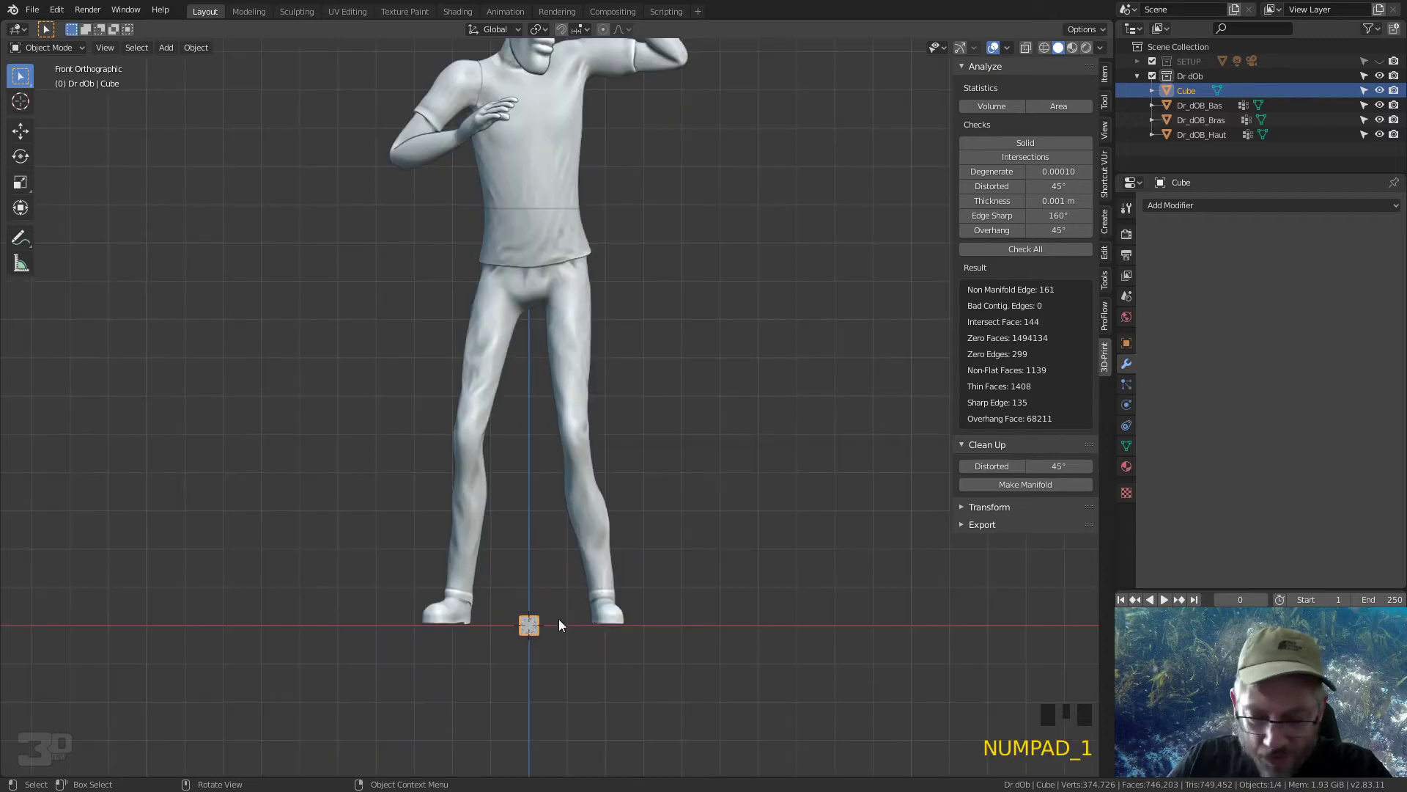
pyautogui.press('g')
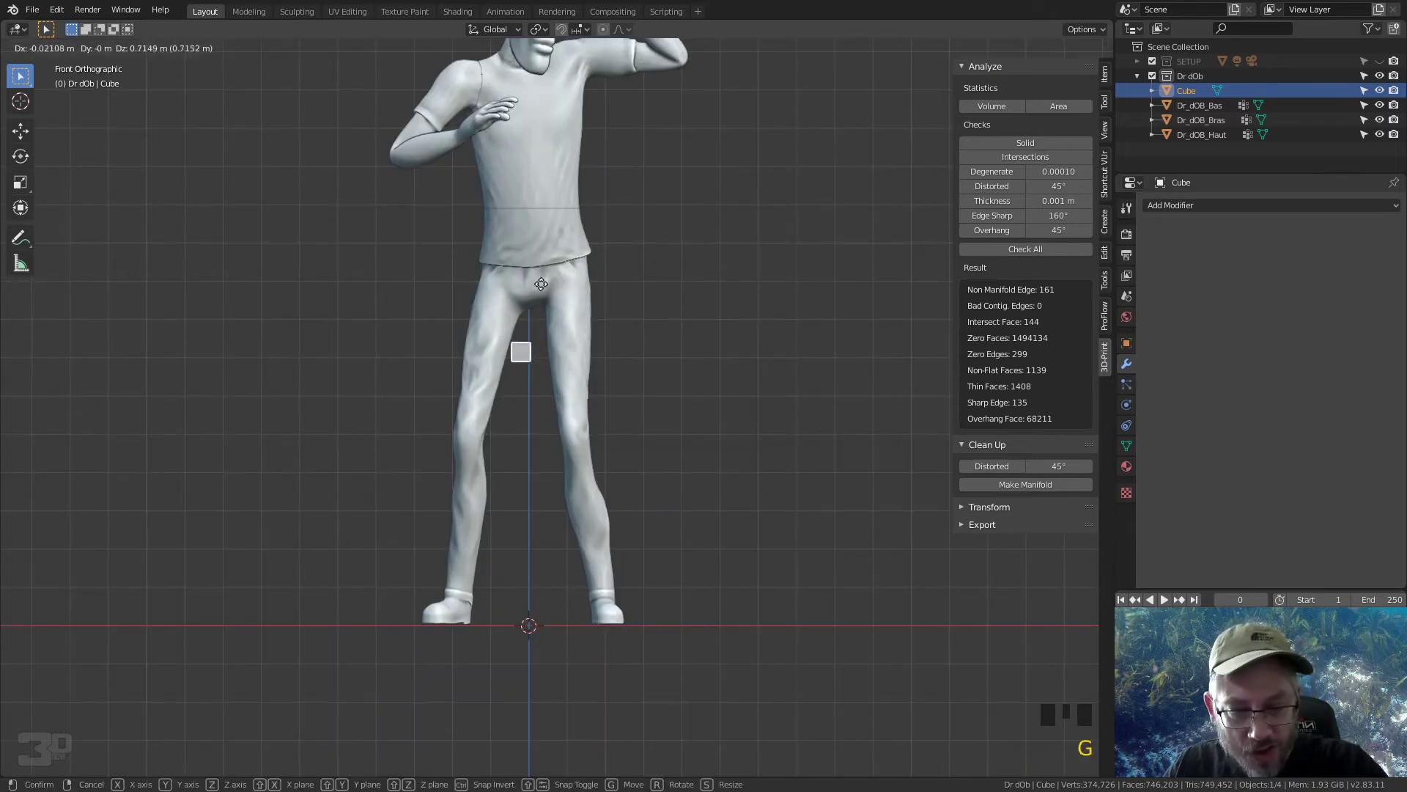
pyautogui.click(555, 172)
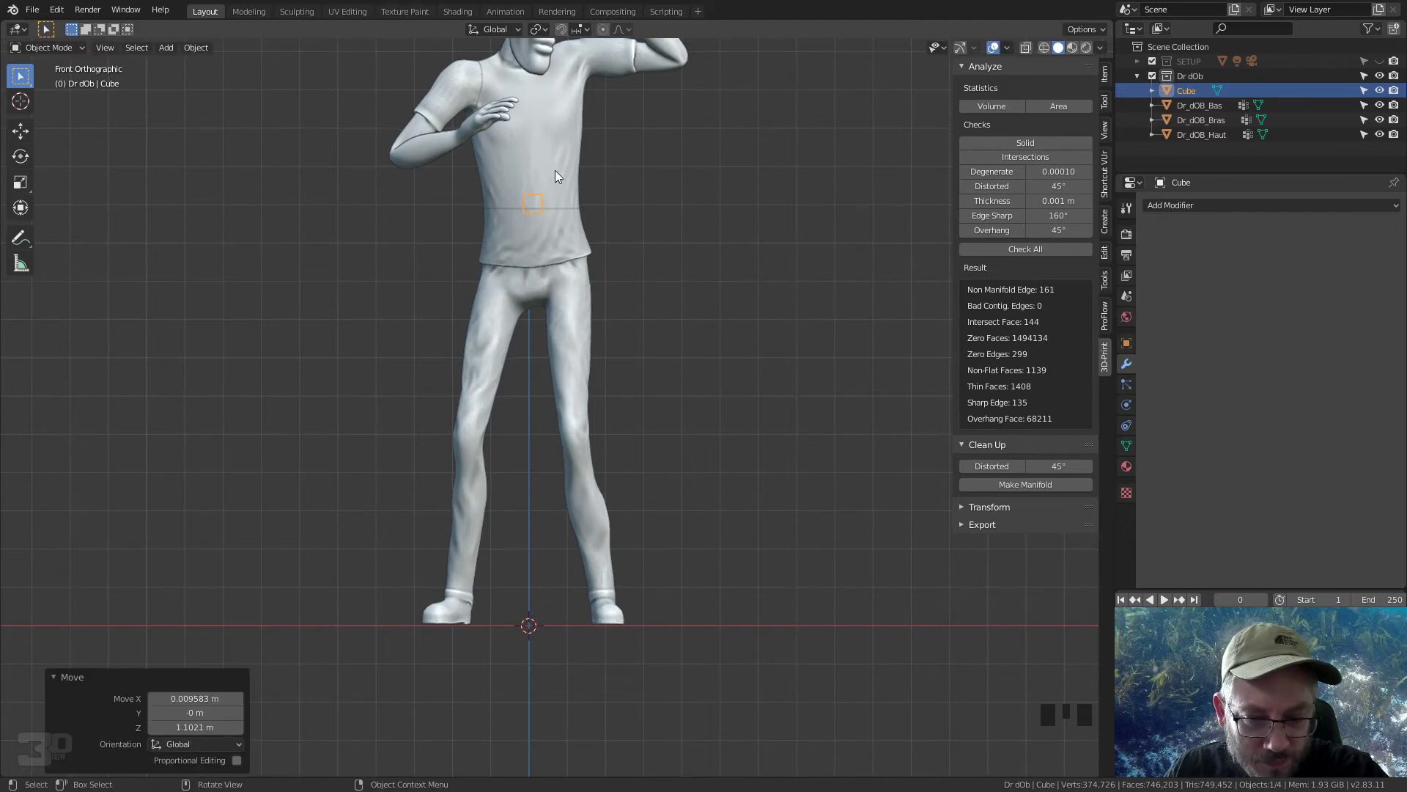
pyautogui.keyDown('shift'); pyautogui.moveTo(626, 168); pyautogui.dragTo(678, 447, button='middle'); pyautogui.keyUp('shift')
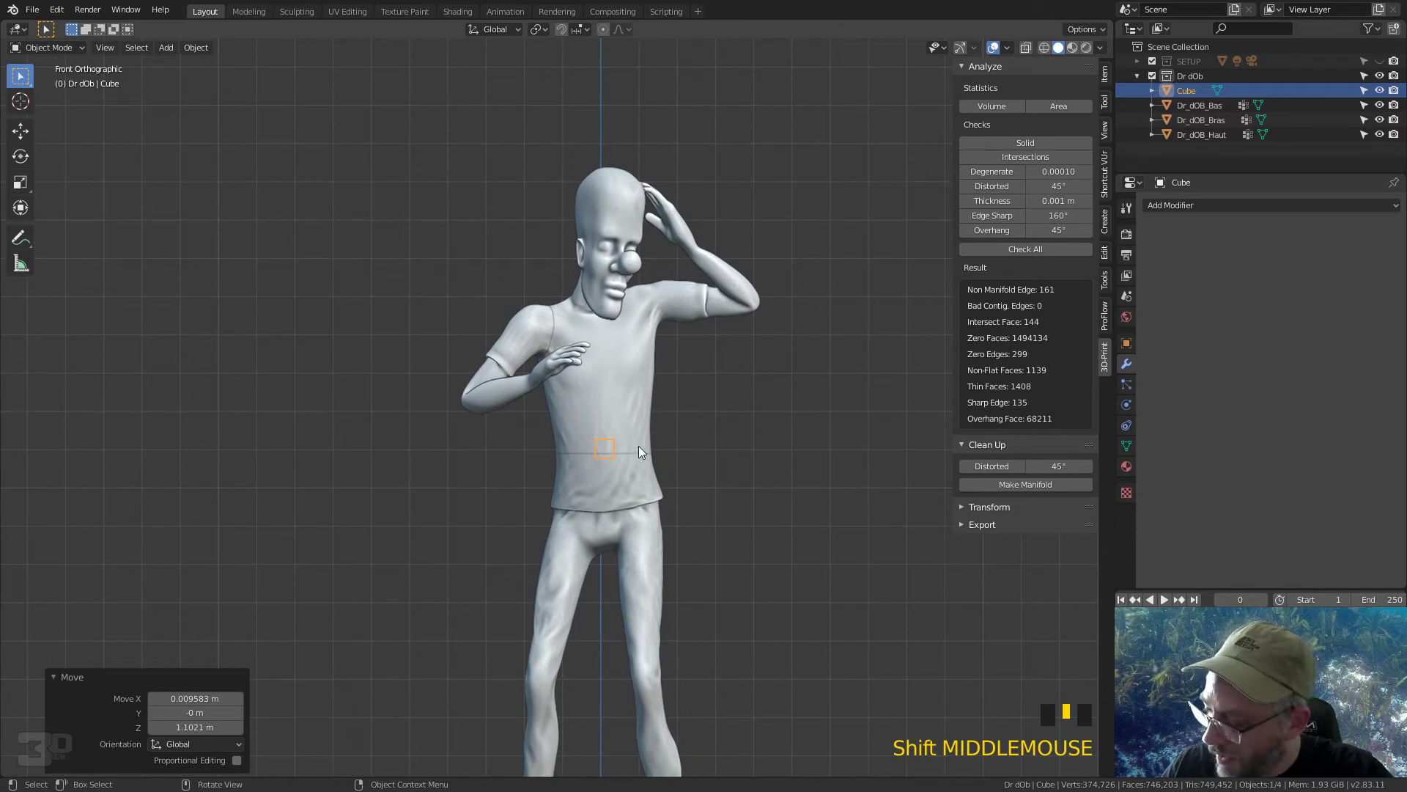
# Step: With X-ray on, edit the cube into a tapered peg: raise its top face about 0.033 m along Z and scale it to about 0.7
pyautogui.press('Tab')
pyautogui.hotkey('alt', 'z')
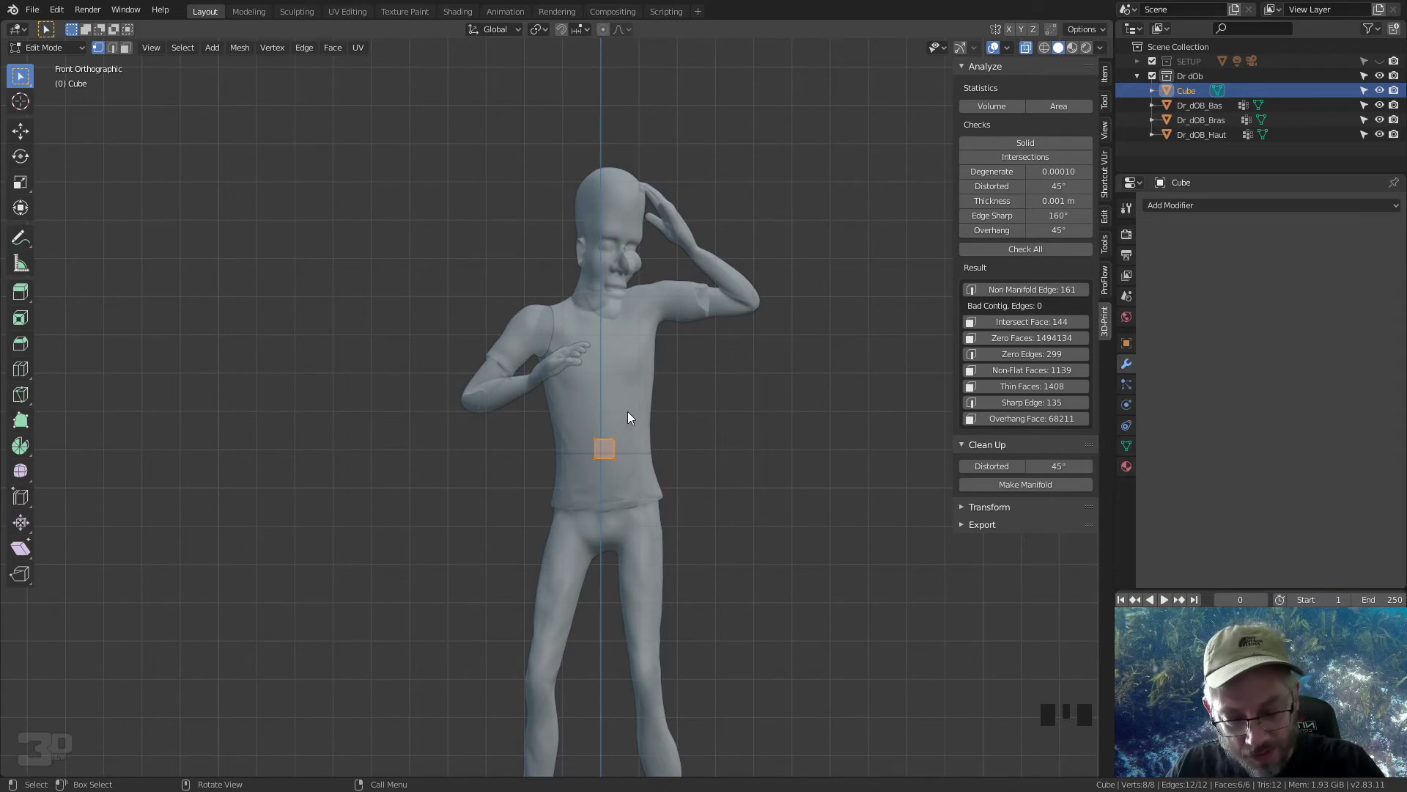
pyautogui.rightClick(709, 389)
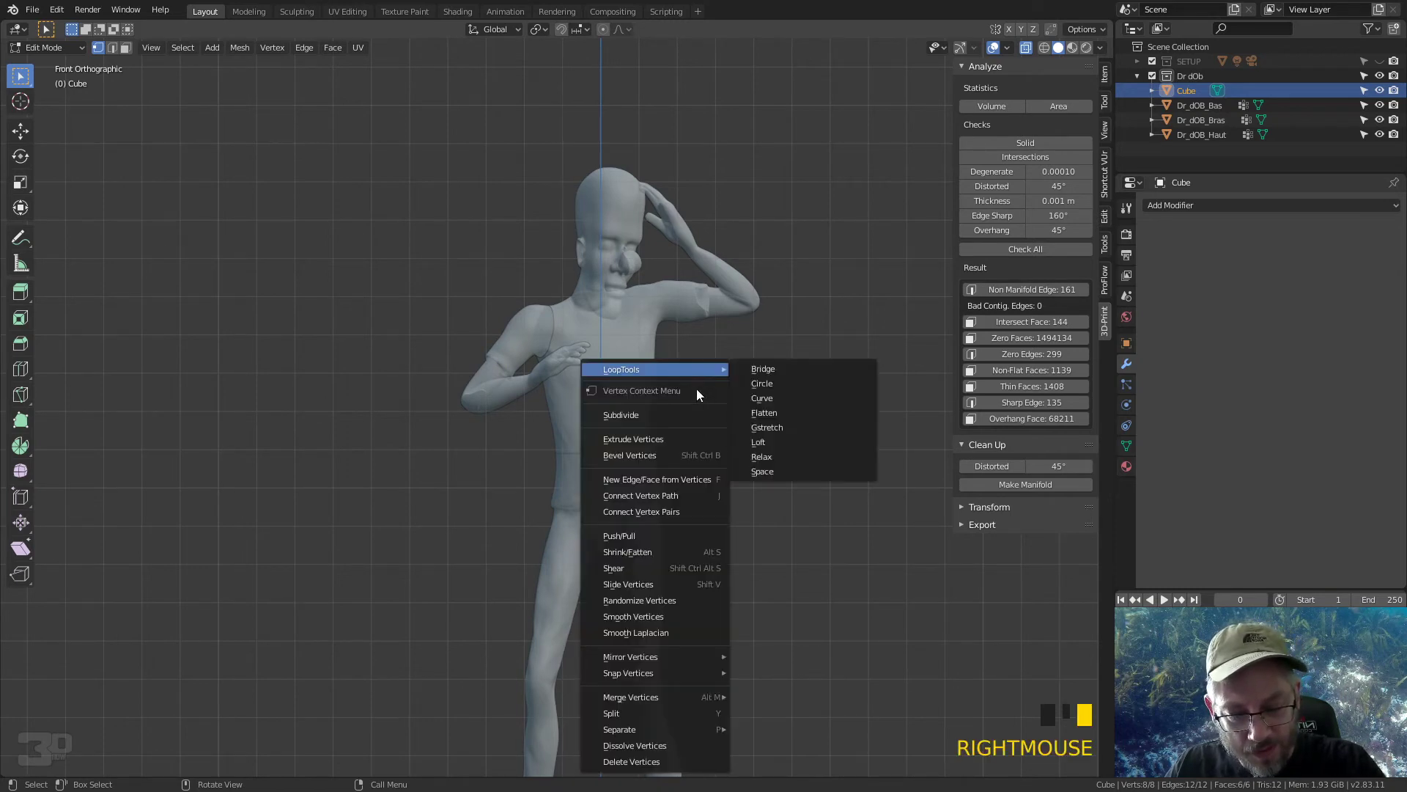
pyautogui.click(628, 417)
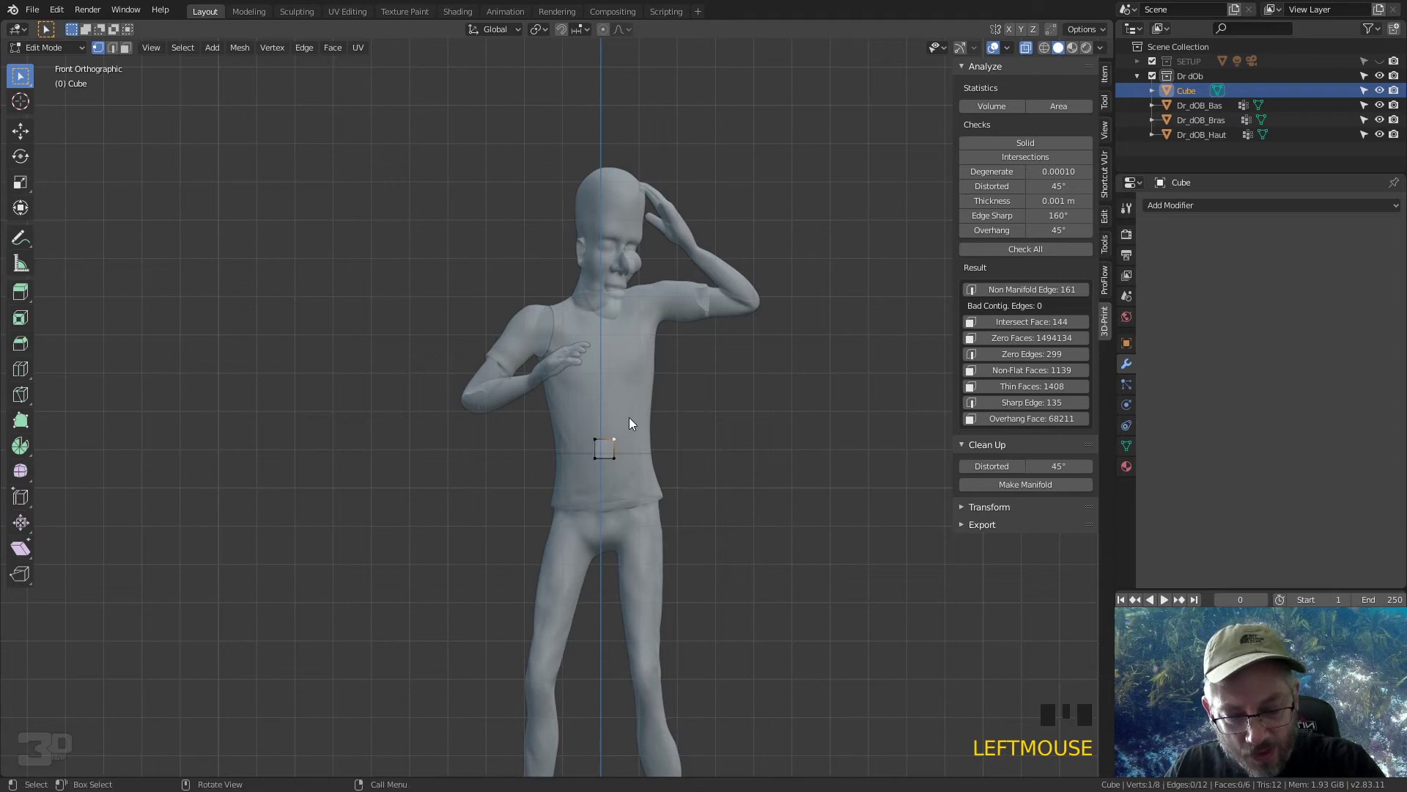
pyautogui.keyDown('ctrl'); pyautogui.rightClick(609, 408); pyautogui.keyUp('ctrl')
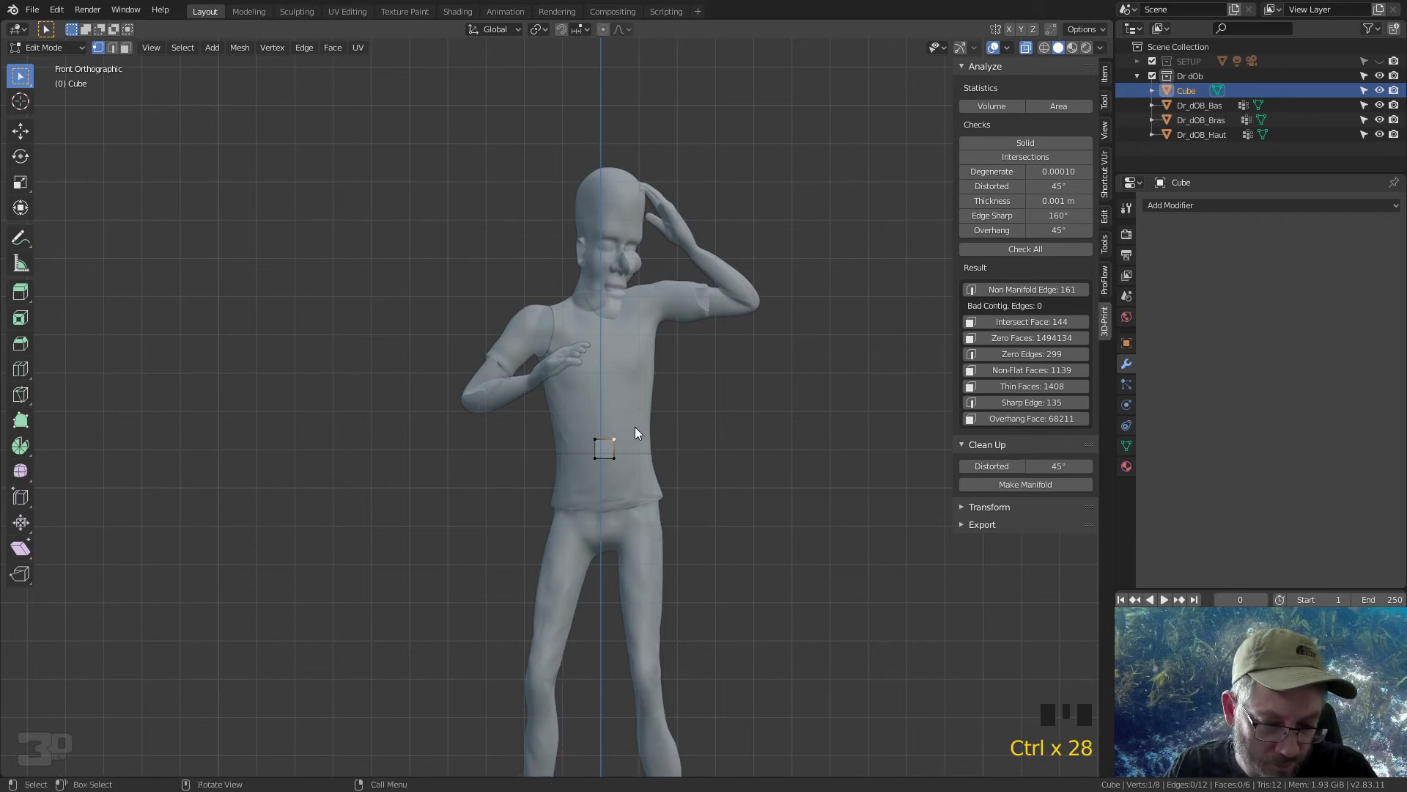
pyautogui.keyDown('ctrl'); pyautogui.moveTo(638, 423); pyautogui.dragTo(589, 421, button='right'); pyautogui.keyUp('ctrl')
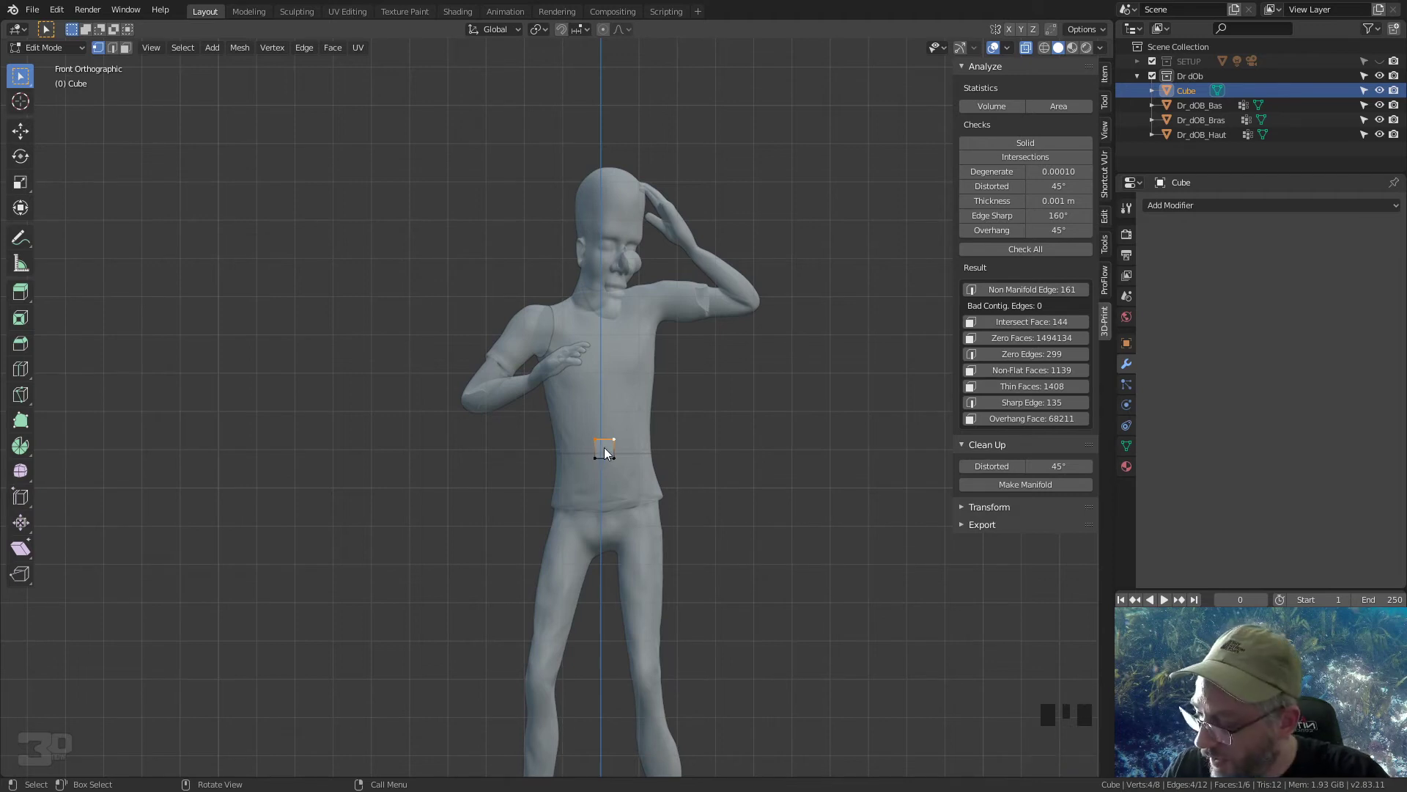
pyautogui.press('g')
pyautogui.press('z')
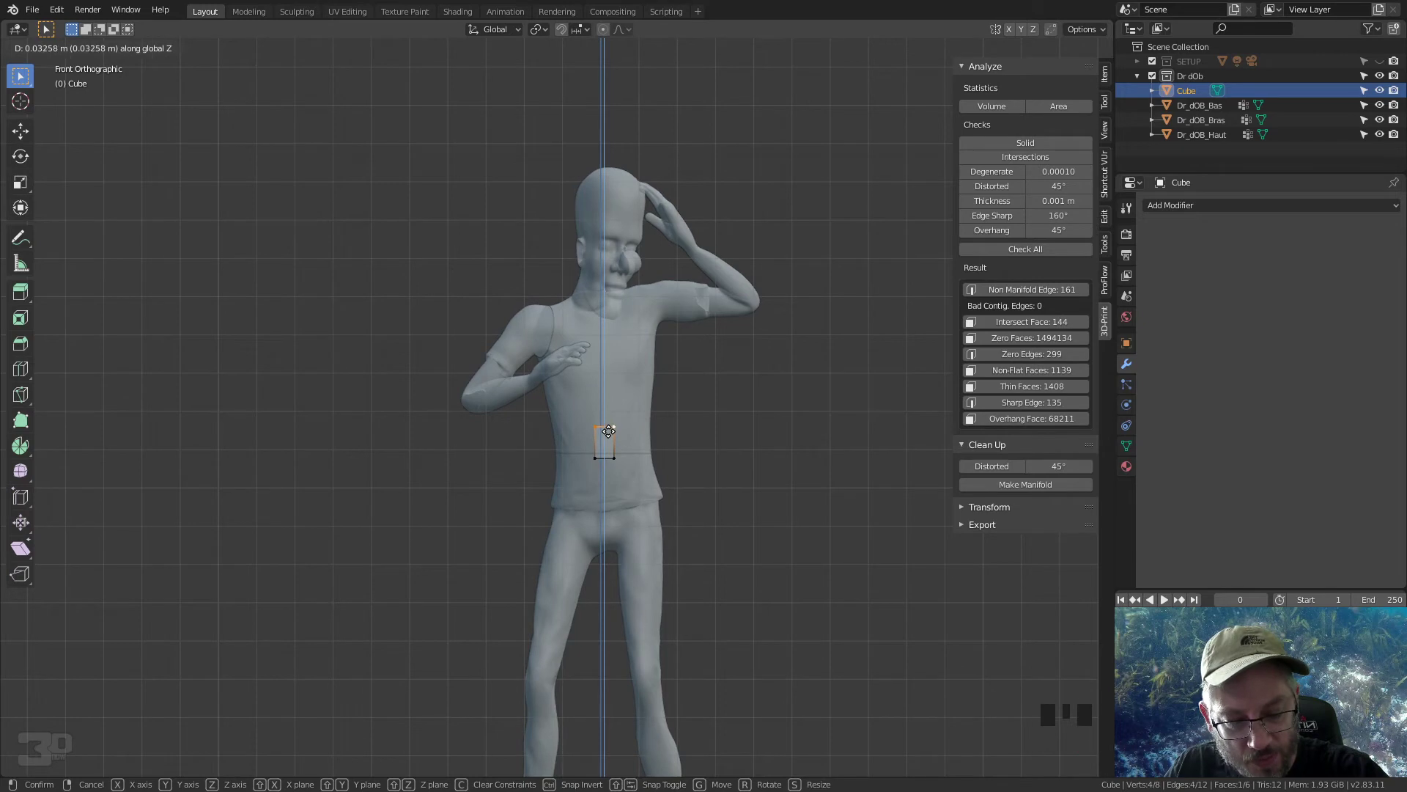
pyautogui.click(609, 431)
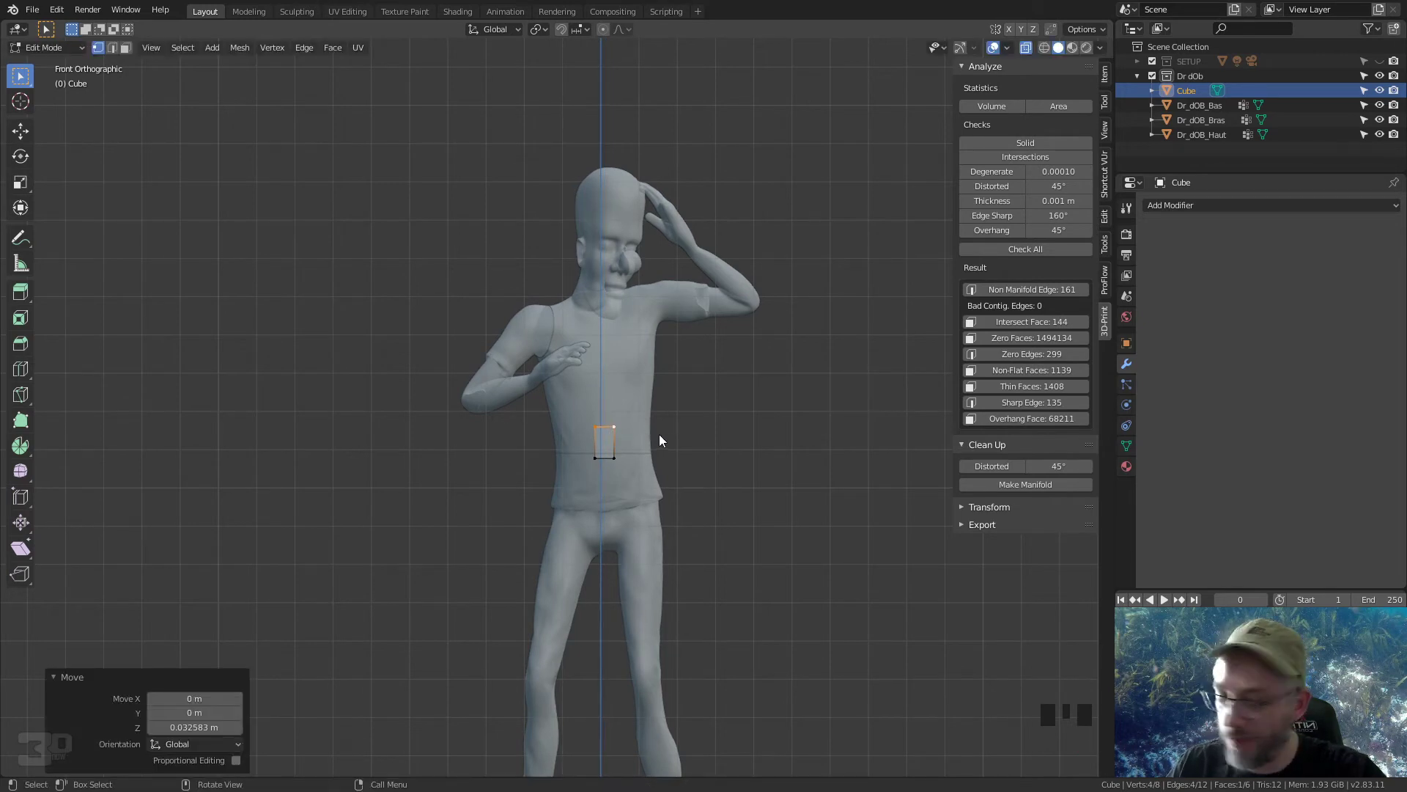
pyautogui.press('s')
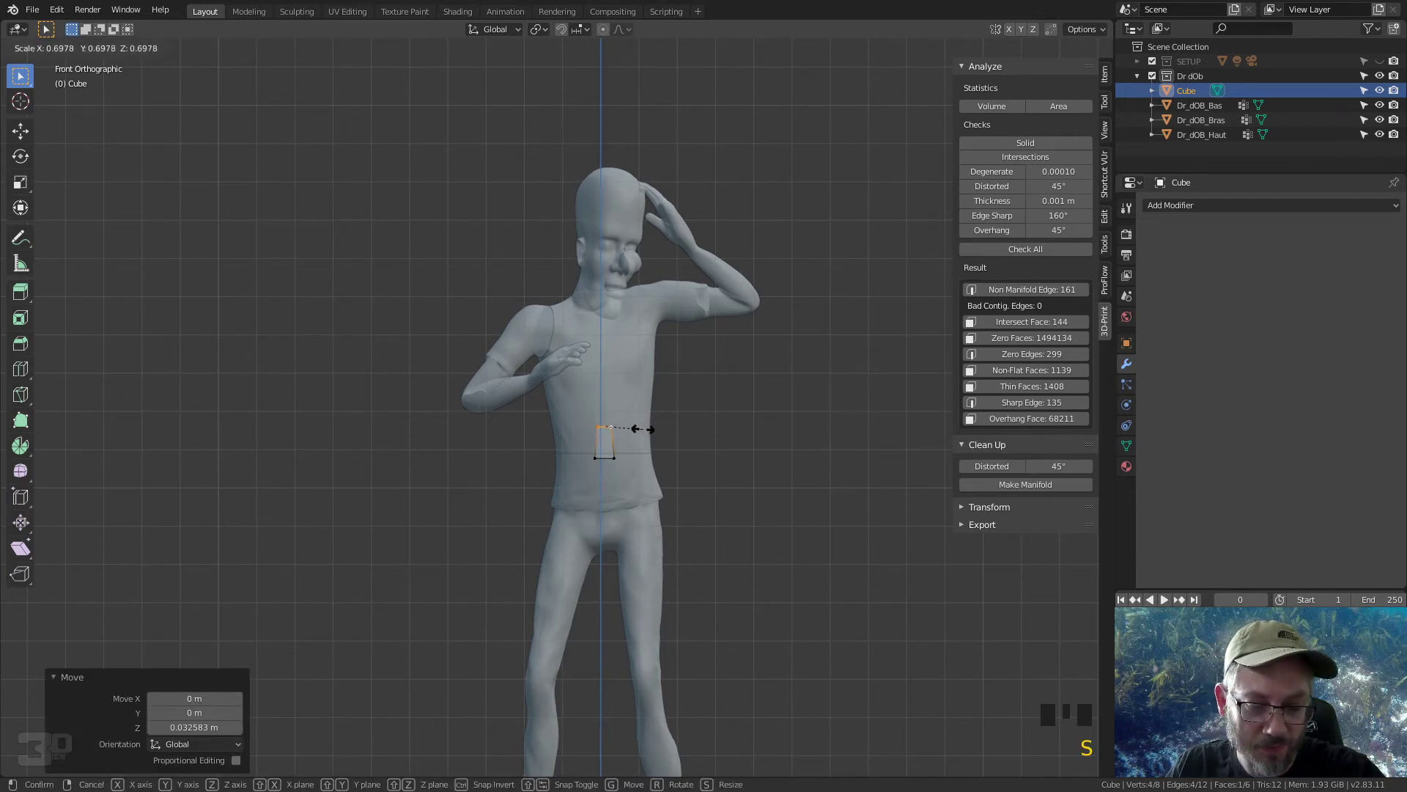
pyautogui.click(639, 429)
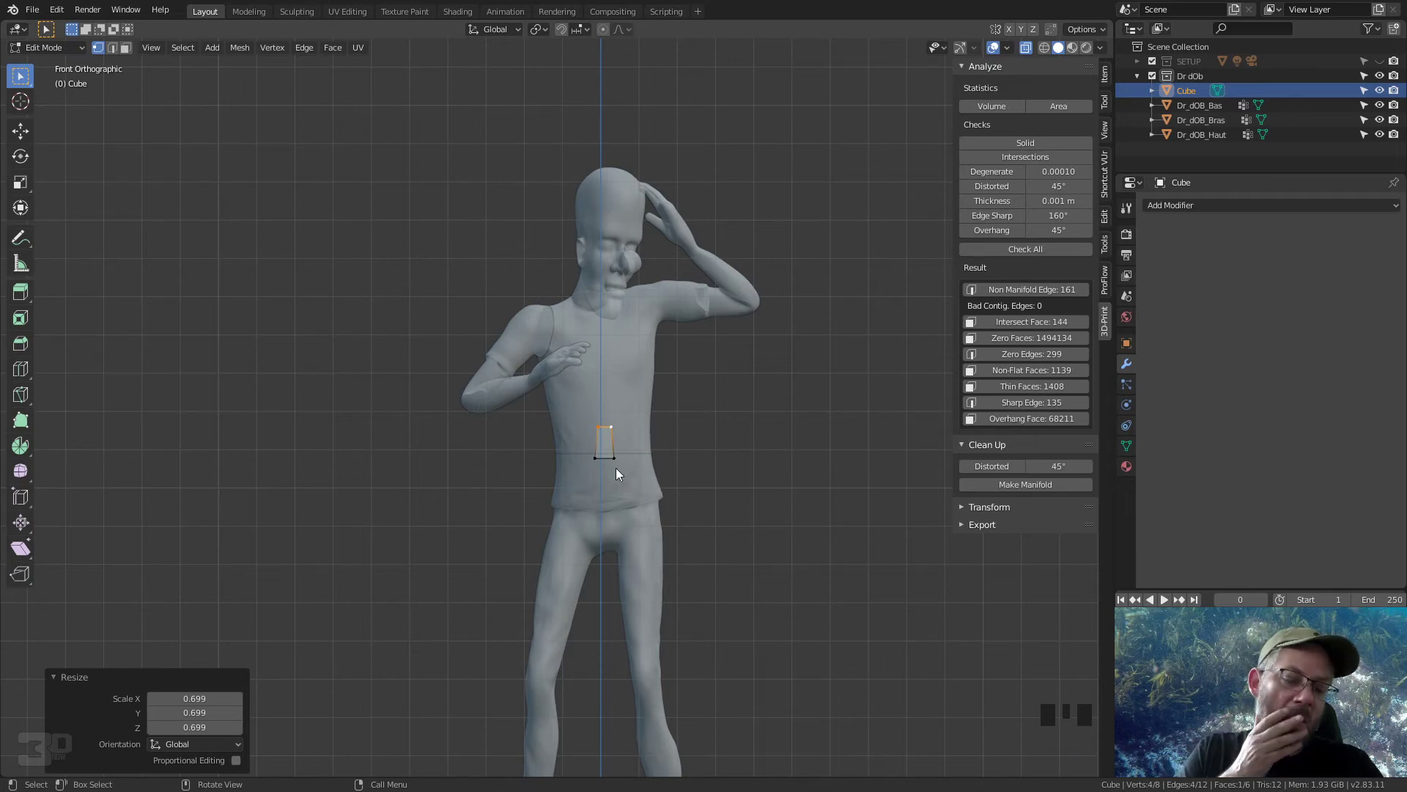
# Step: In the right side view, move the whole peg about -0.054 m in Y and -0.006 m in Z to centre it in the waist
pyautogui.moveTo(640, 434); pyautogui.dragTo(782, 431, button='middle')
pyautogui.press('KP_3')
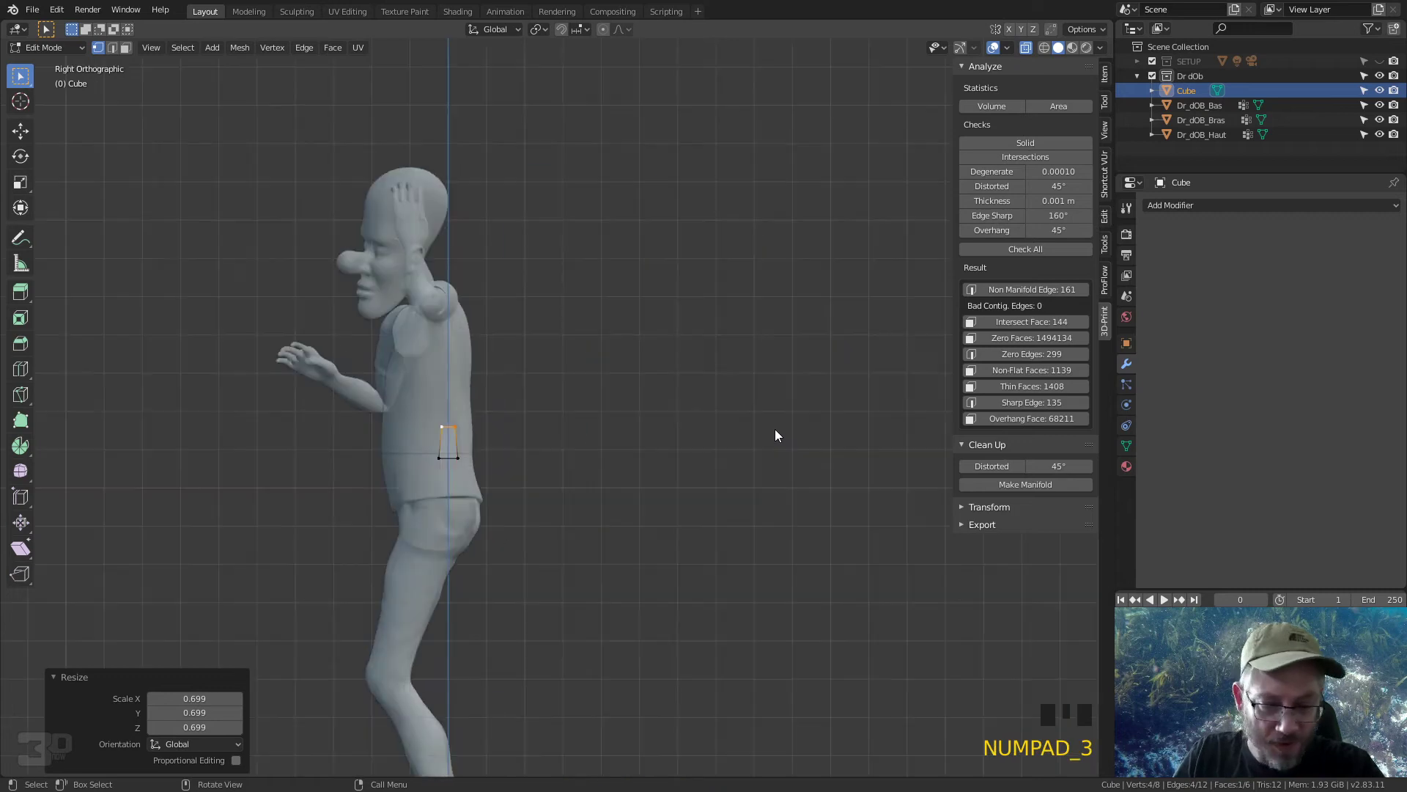
pyautogui.press('Tab')
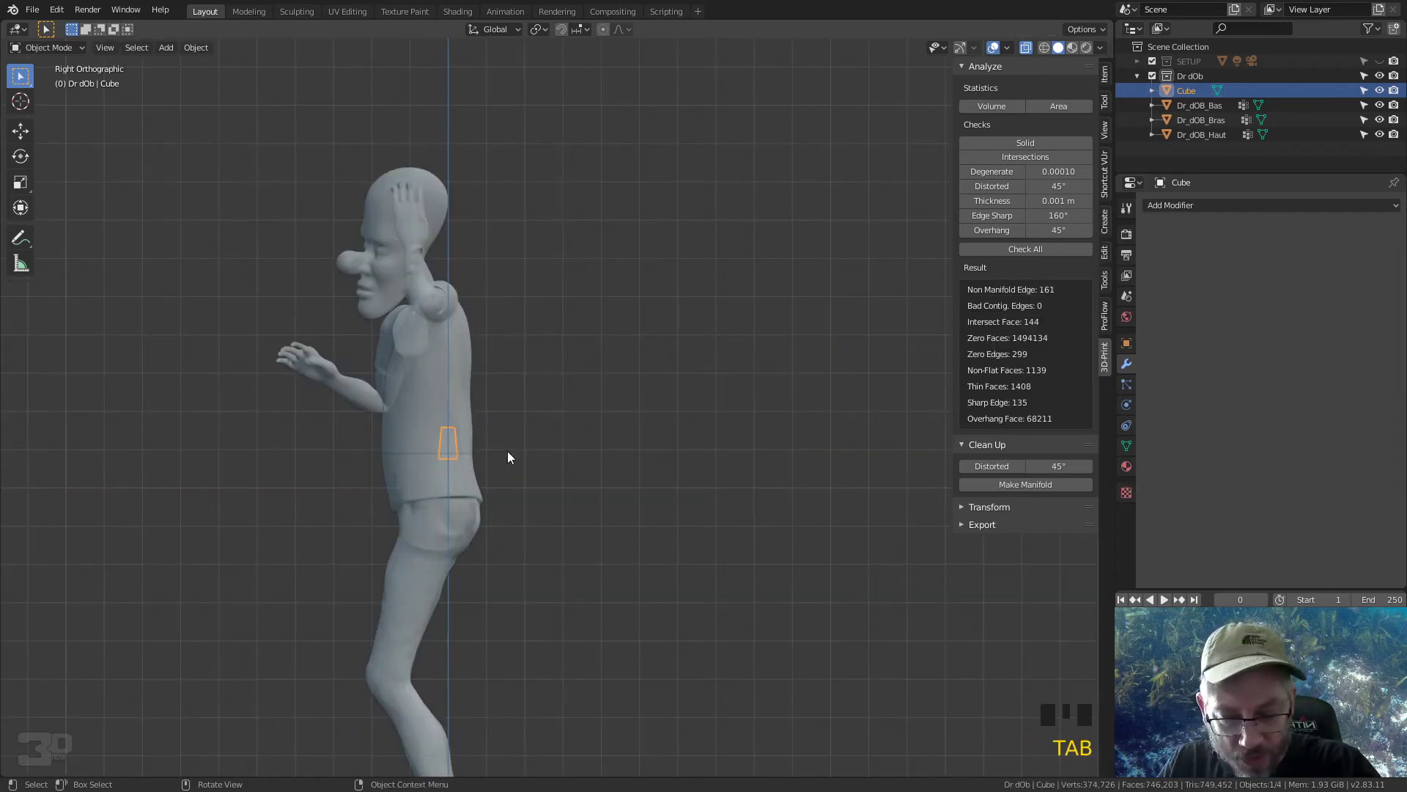
pyautogui.press('g')
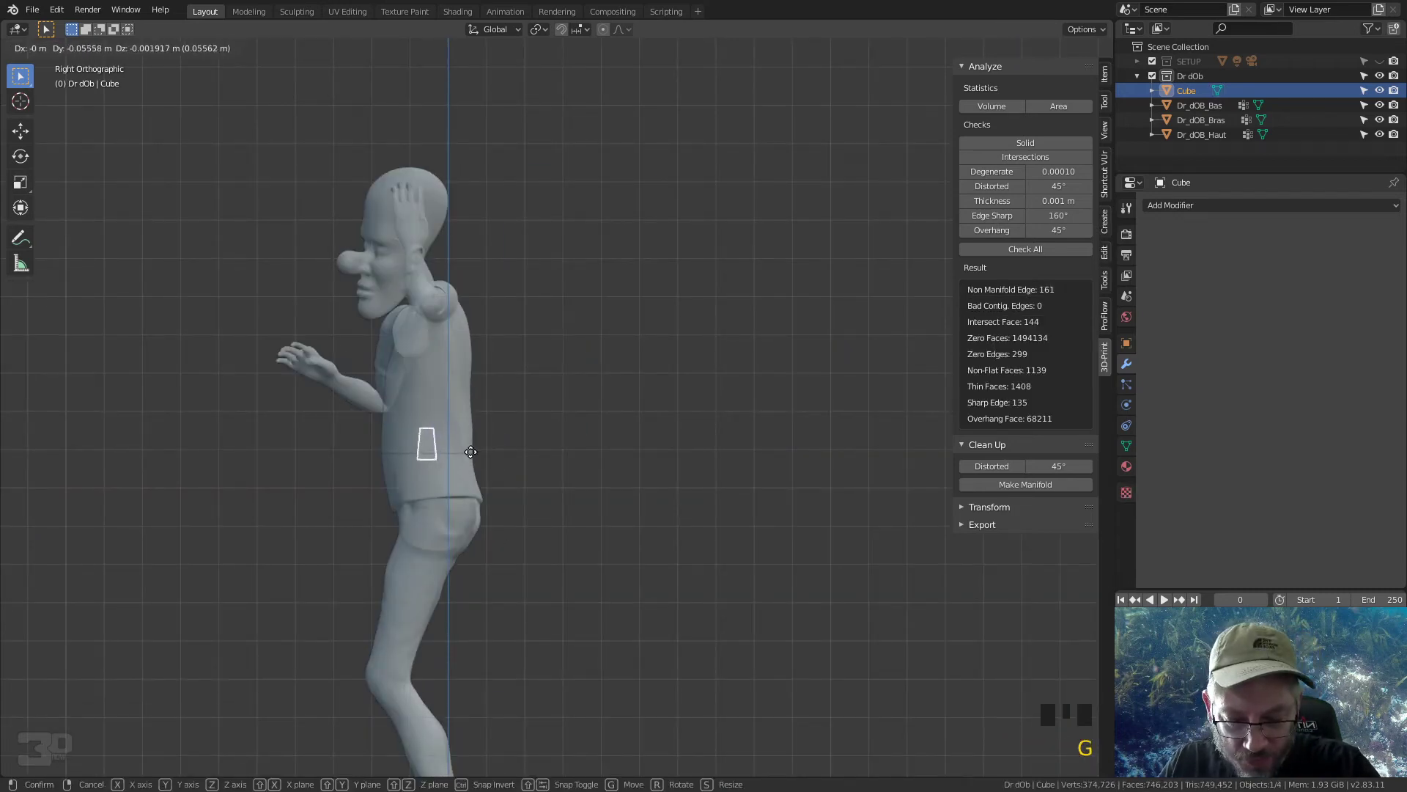
pyautogui.click(473, 457)
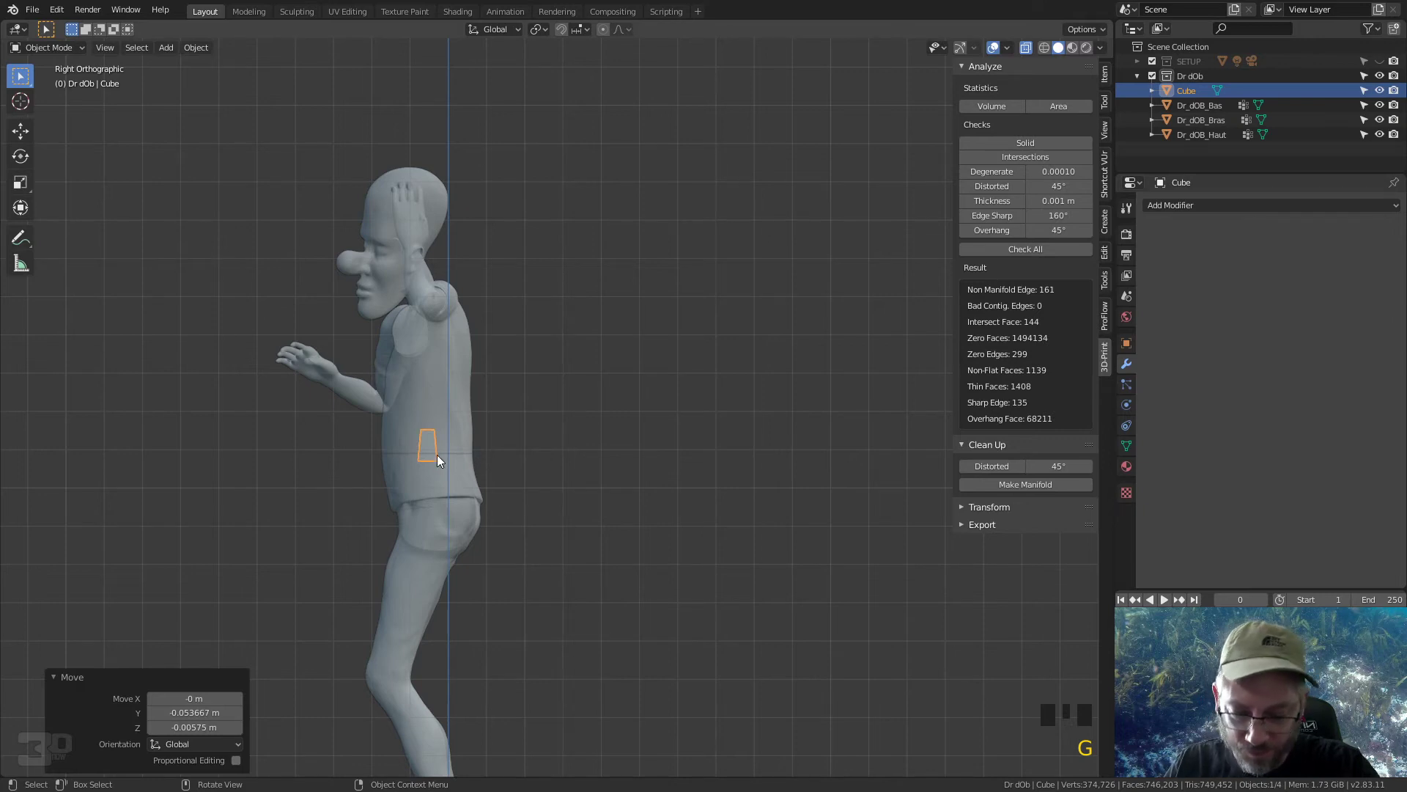
# Step: Duplicate the waist peg, place the copy at the shoulder cut of the bent arm and rotate it sideways across the joint
pyautogui.moveTo(433, 472); pyautogui.dragTo(632, 432, button='middle')
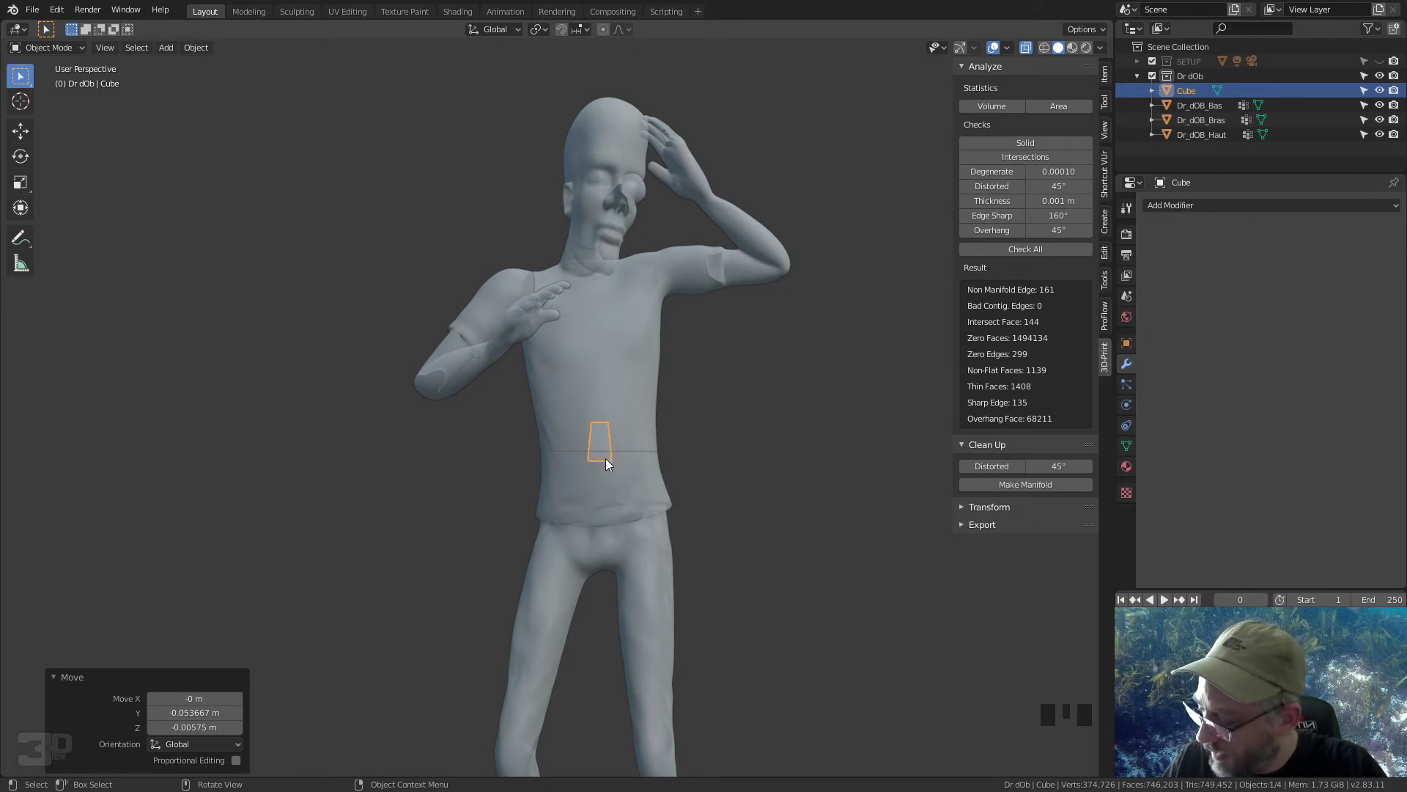
pyautogui.hotkey('shift', 'd')
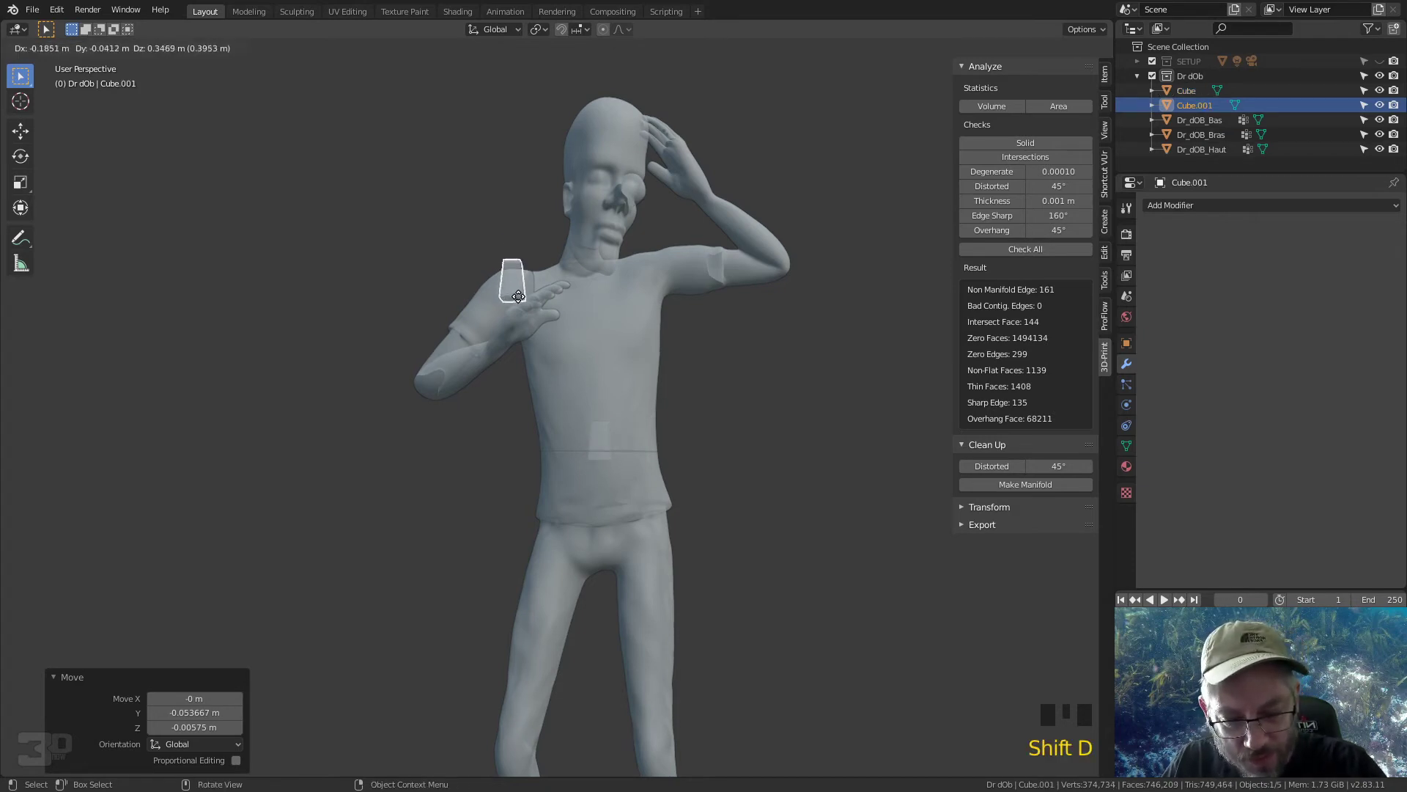
pyautogui.click(518, 296)
pyautogui.press('r')
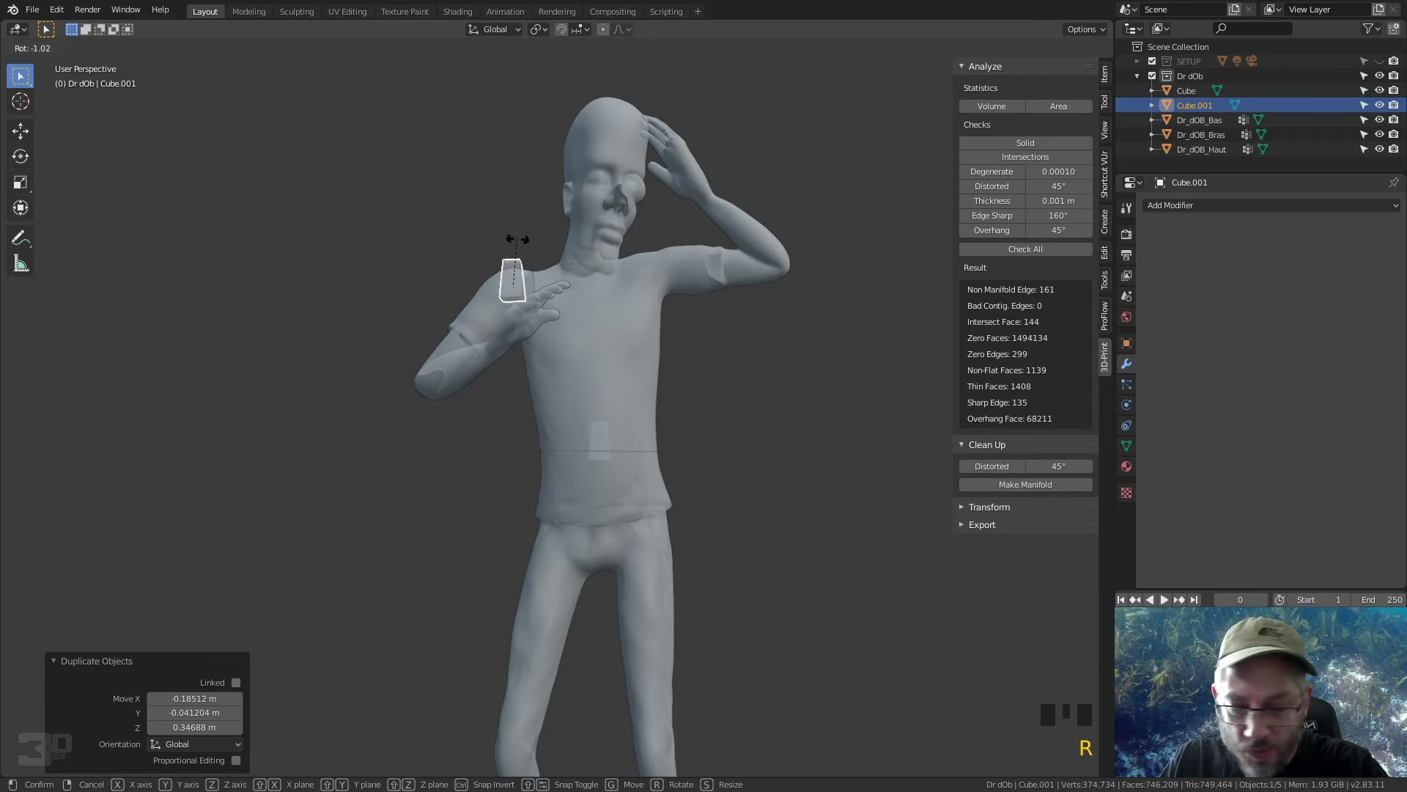
pyautogui.click(606, 297)
# Step: Align the shoulder peg from above, rotating it about -20.2° and shifting it about 0.033 m in X and 0.020 m in Y
pyautogui.moveTo(618, 297); pyautogui.dragTo(615, 496, button='middle')
pyautogui.press('g')
pyautogui.click(735, 338)
pyautogui.press('r')
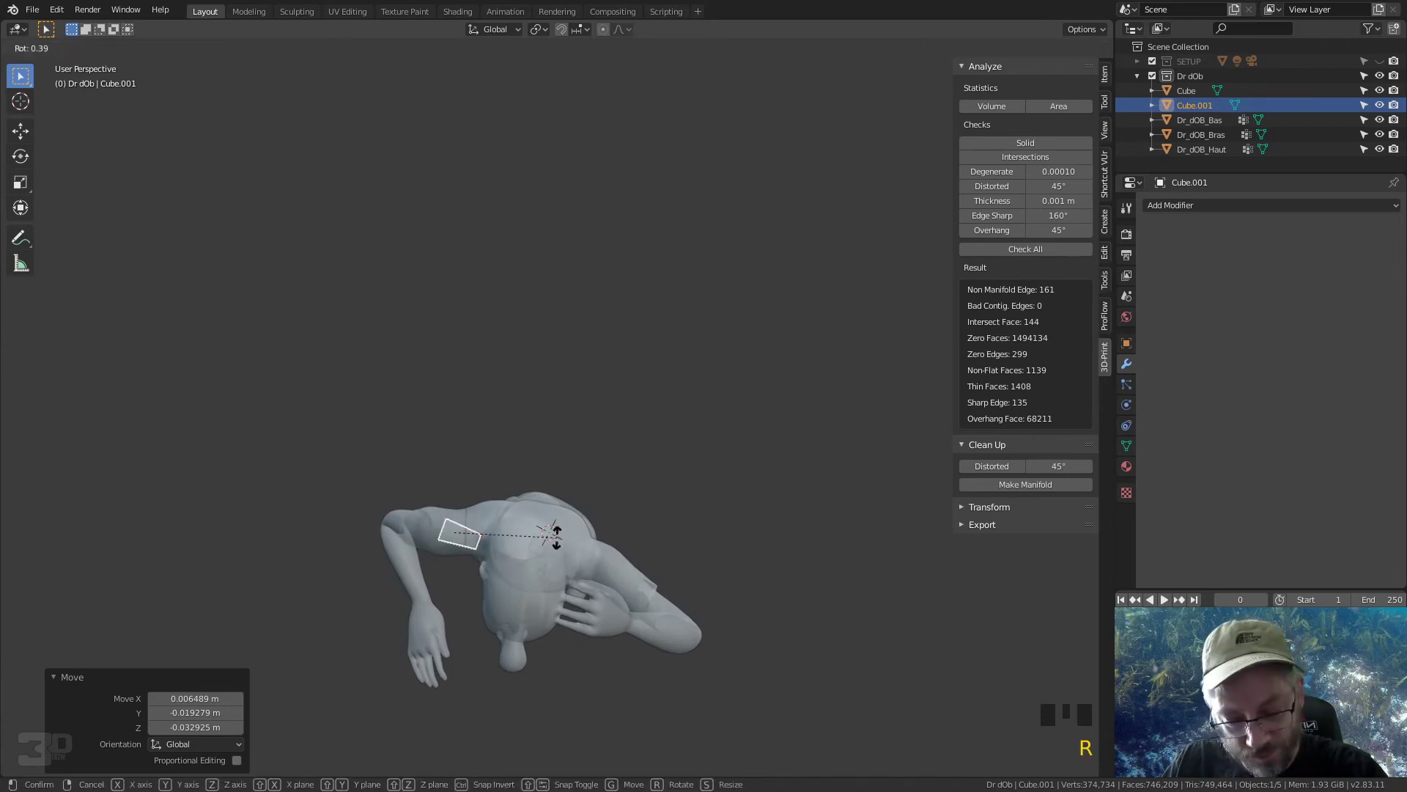
pyautogui.click(561, 499)
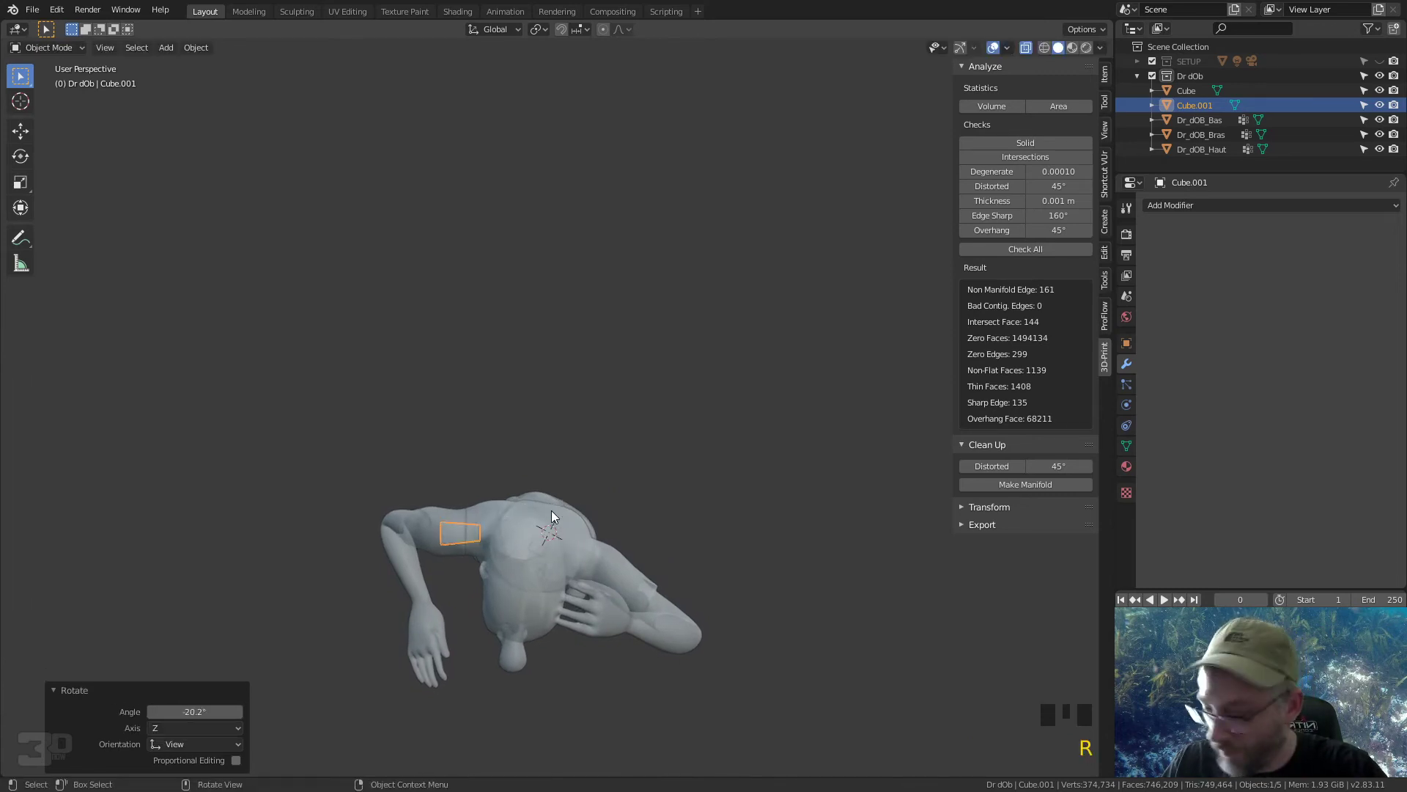
pyautogui.press('g')
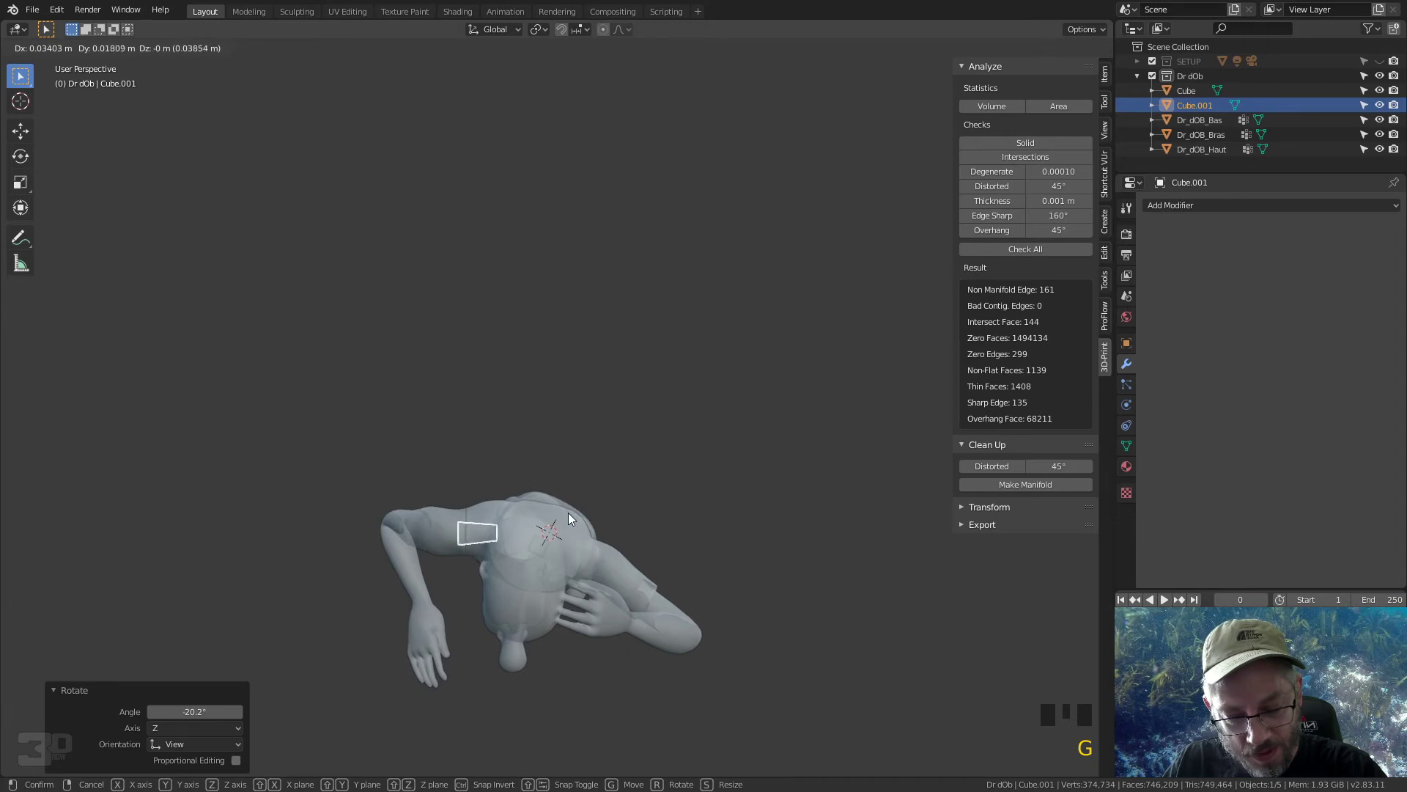
pyautogui.click(567, 513)
# Step: Fine-tune the shoulder peg's rotation from the front so it crosses the arm cut, and deselect it
pyautogui.moveTo(593, 534); pyautogui.dragTo(618, 384, button='middle')
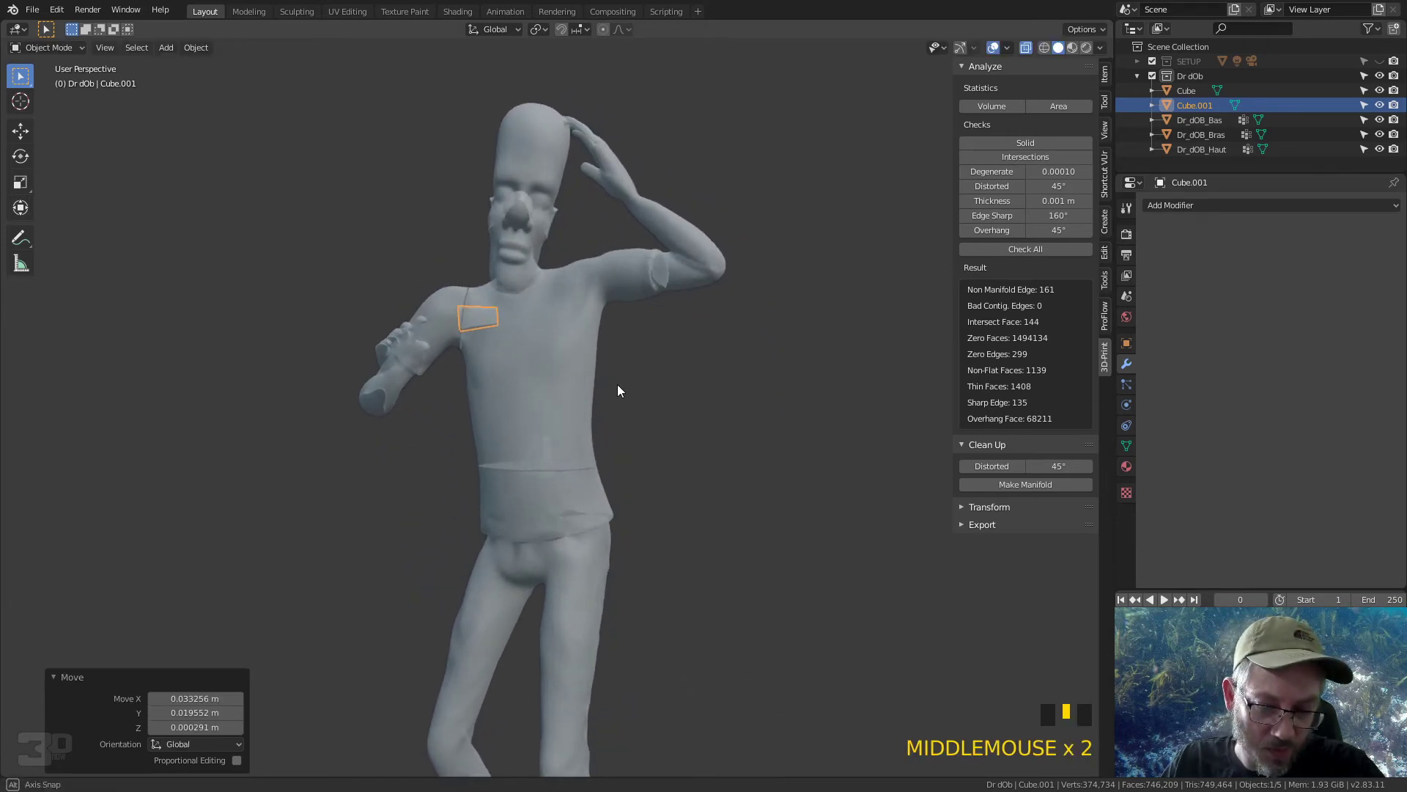
pyautogui.press('r')
pyautogui.click(559, 322)
pyautogui.moveTo(566, 336); pyautogui.dragTo(641, 392, button='middle')
pyautogui.click(690, 460)
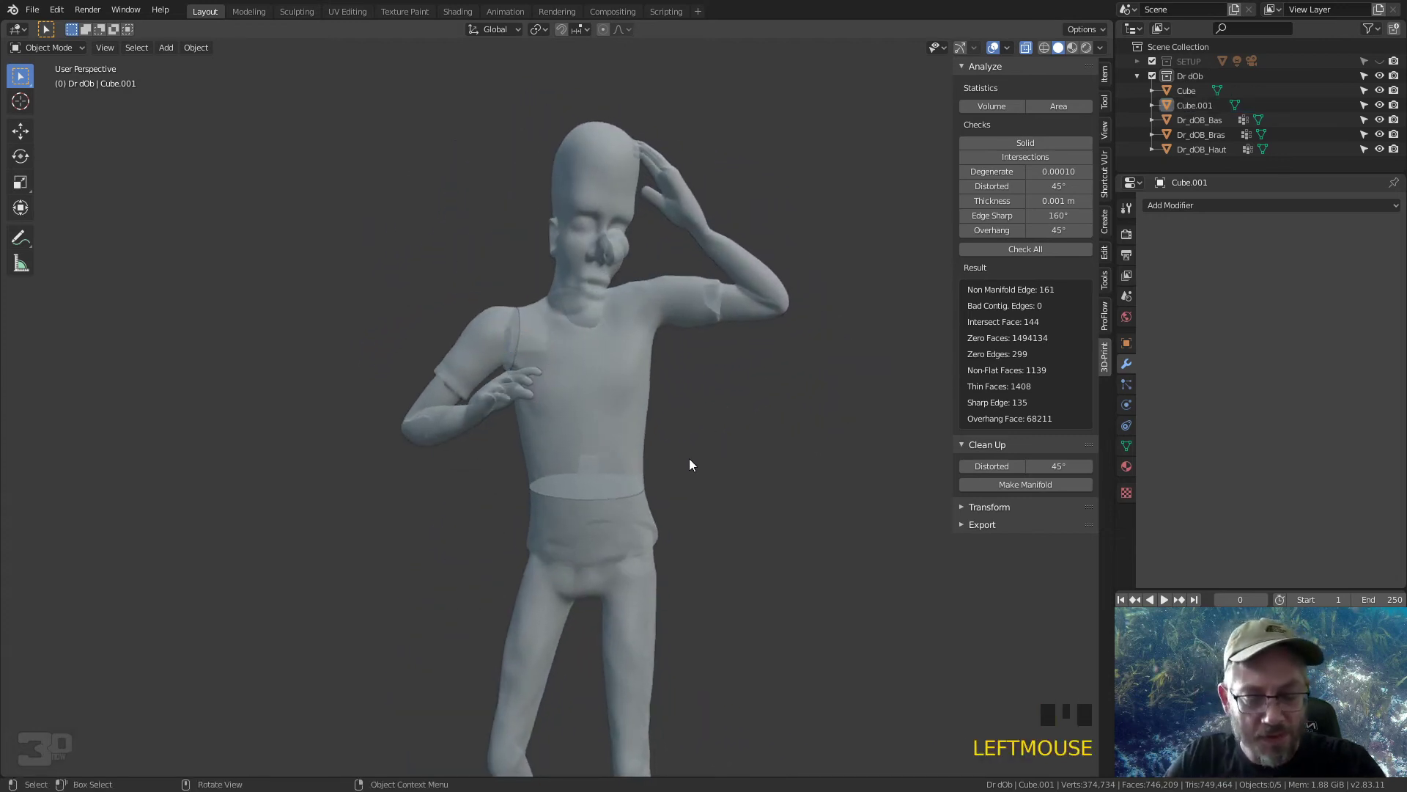
# Step: Isolate the waist peg and the lower body in local view, and deselect both
pyautogui.click(636, 601)
pyautogui.moveTo(643, 568); pyautogui.dragTo(605, 218, button='middle')
pyautogui.moveTo(736, 493); pyautogui.dragTo(741, 437, button='middle')
pyautogui.keyDown('shift'); pyautogui.moveTo(858, 404); pyautogui.dragTo(524, 634, button='middle'); pyautogui.keyUp('shift')
pyautogui.keyDown('shift'); pyautogui.moveTo(593, 313); pyautogui.dragTo(633, 464, button='middle'); pyautogui.keyUp('shift')
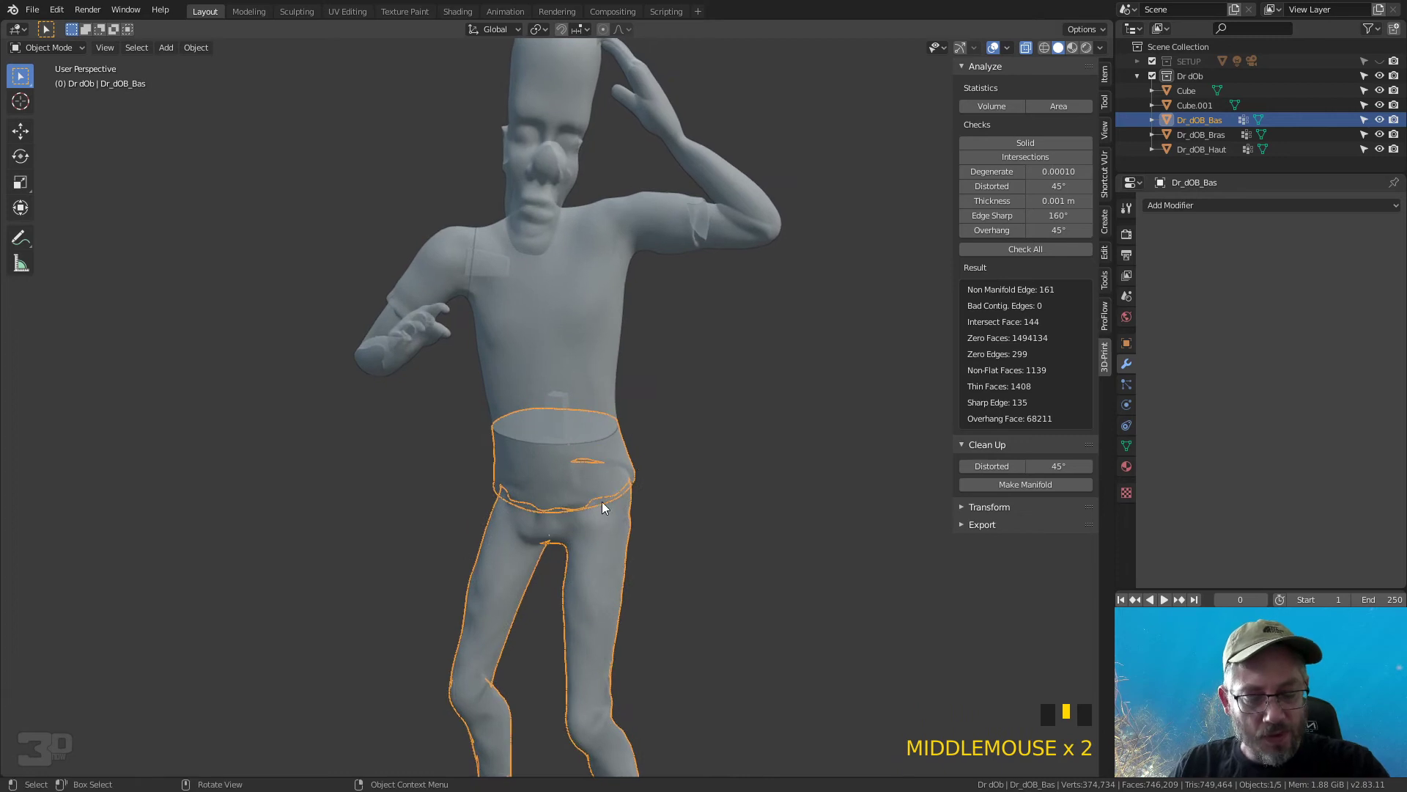
pyautogui.moveTo(585, 508); pyautogui.dragTo(614, 484, button='middle')
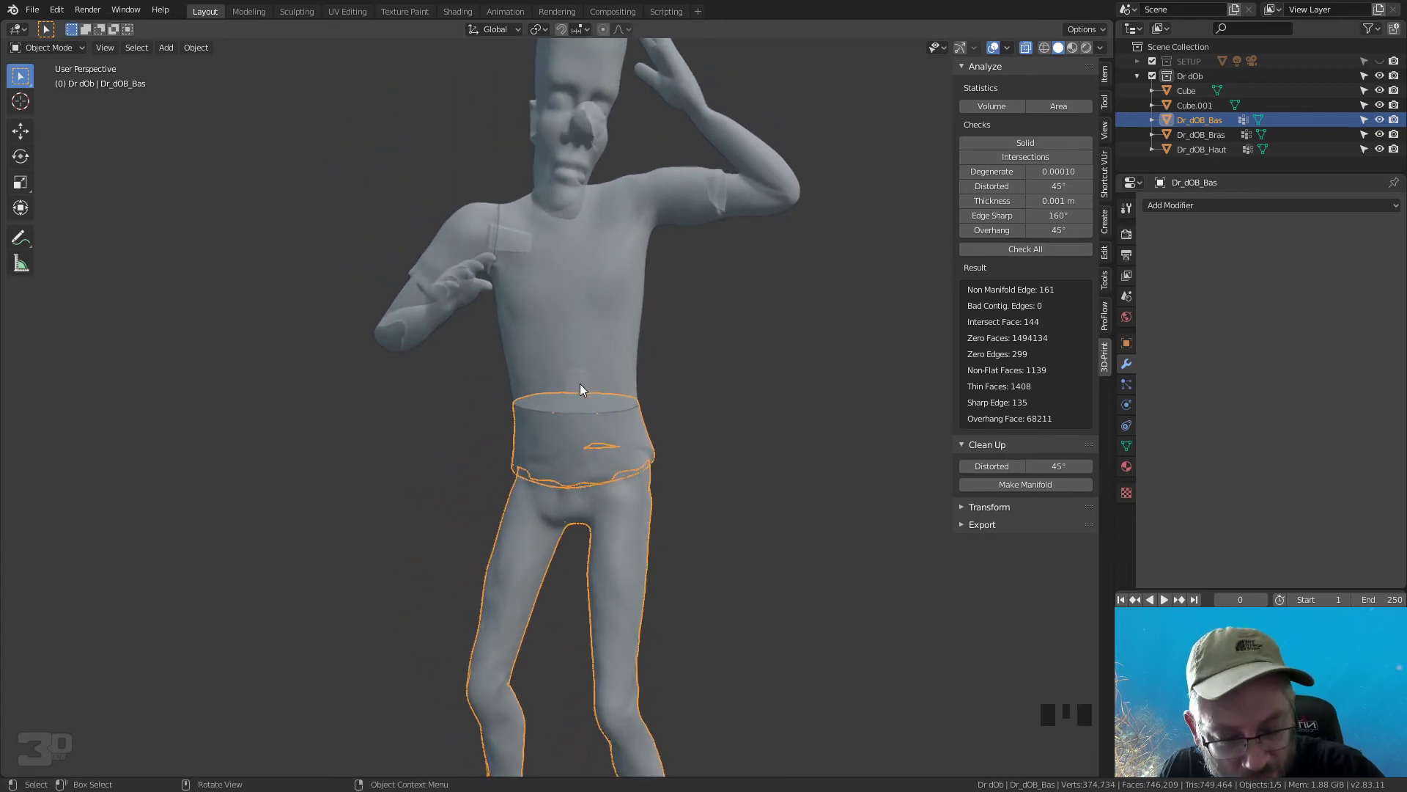
pyautogui.click(590, 394)
pyautogui.keyDown('shift'); pyautogui.click(623, 505); pyautogui.keyUp('shift')
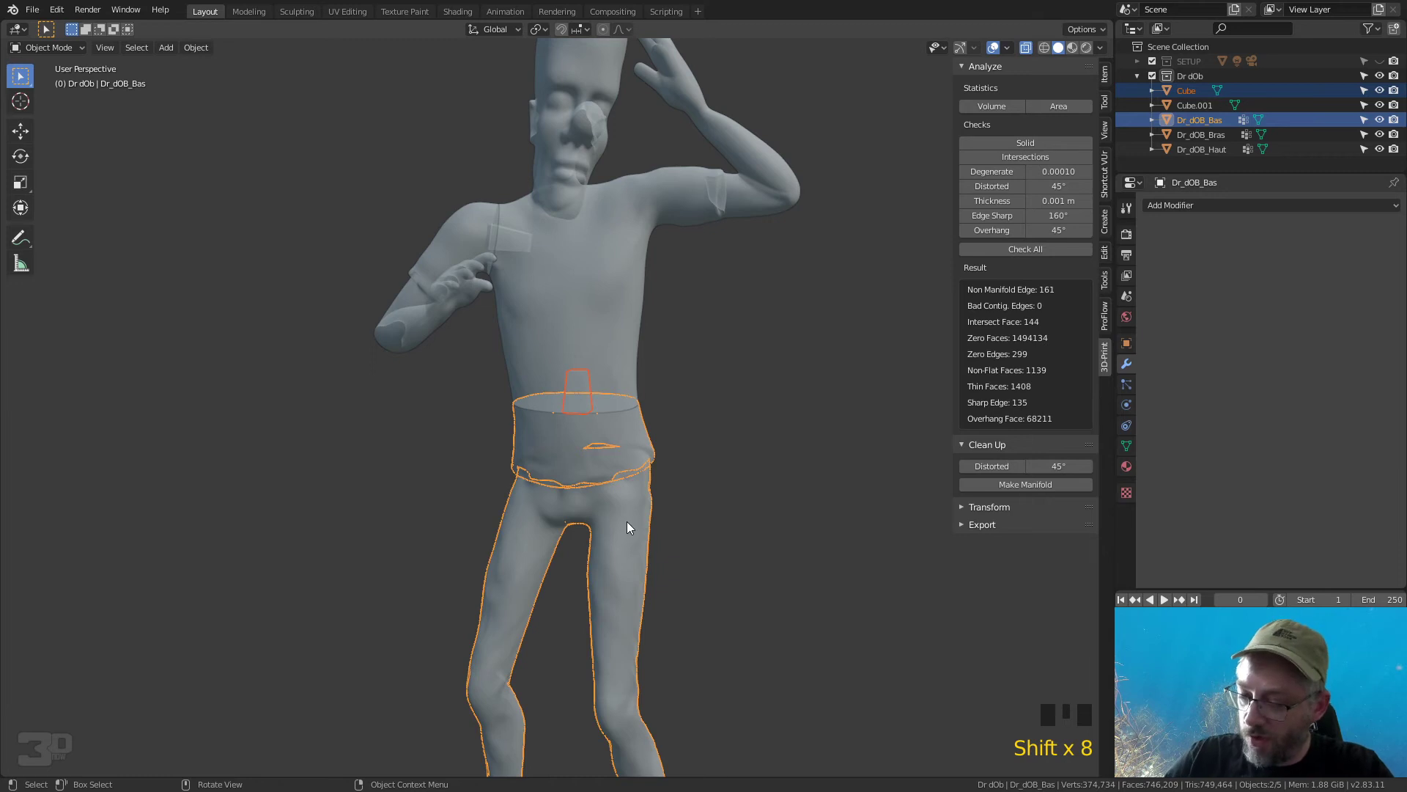
pyautogui.press('KP_Divide')
pyautogui.moveTo(669, 314); pyautogui.dragTo(694, 311, button='middle')
pyautogui.click(689, 291)
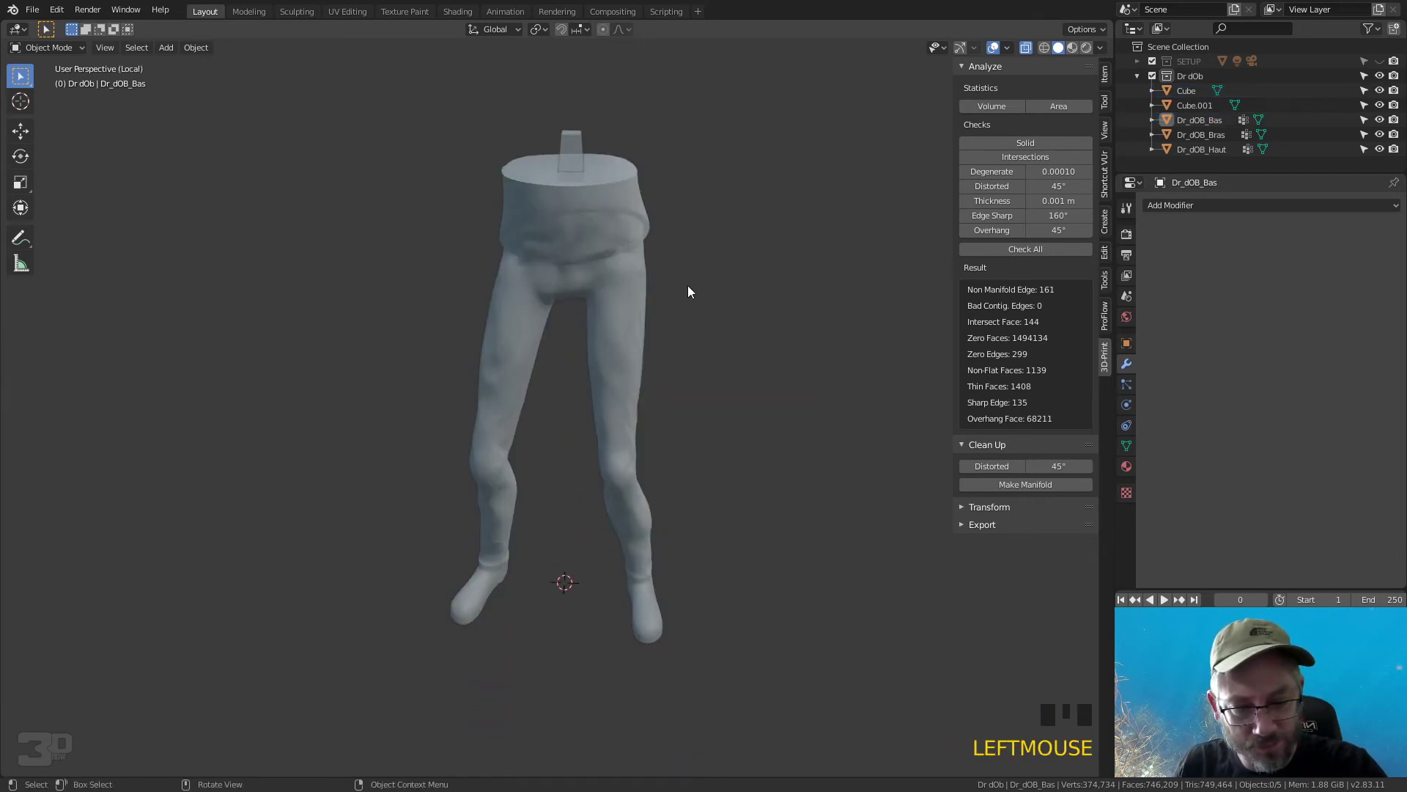
# Step: Turn off X-ray display and duplicate the waist peg in place without moving the copy
pyautogui.hotkey('alt', 'z')
pyautogui.click(575, 148)
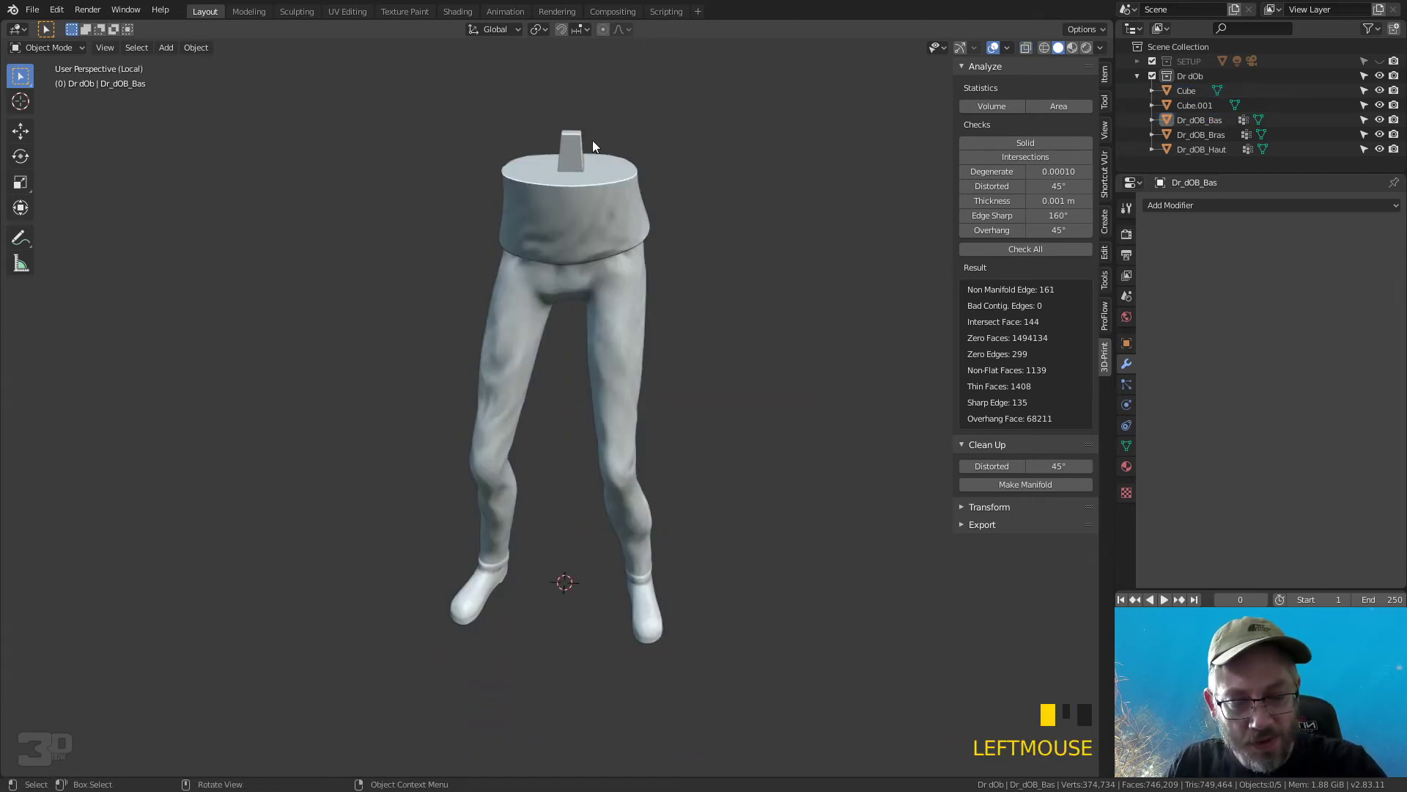
pyautogui.rightClick(676, 195)
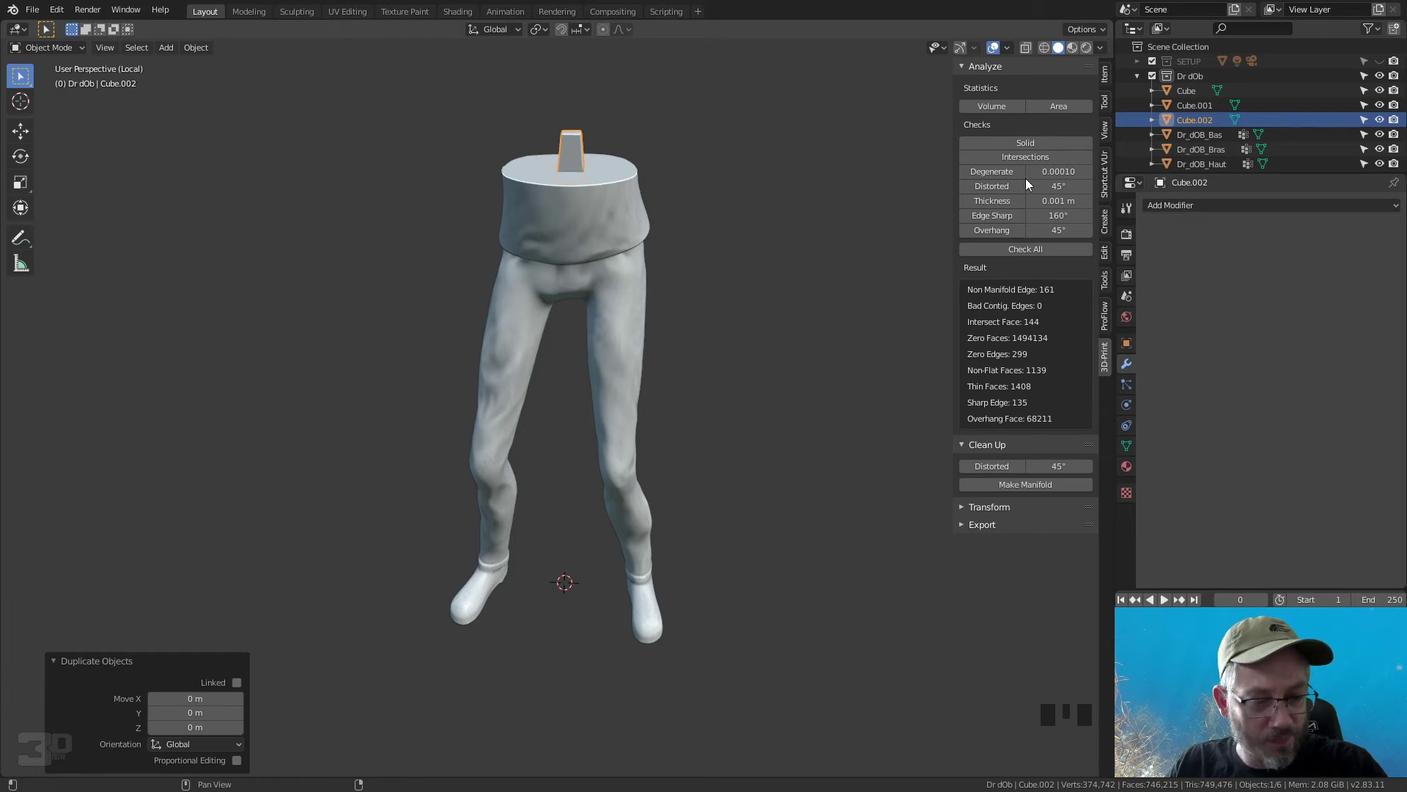
# Step: Try to join the original waist peg and the lower body into one object, and undo the join
pyautogui.click(596, 213)
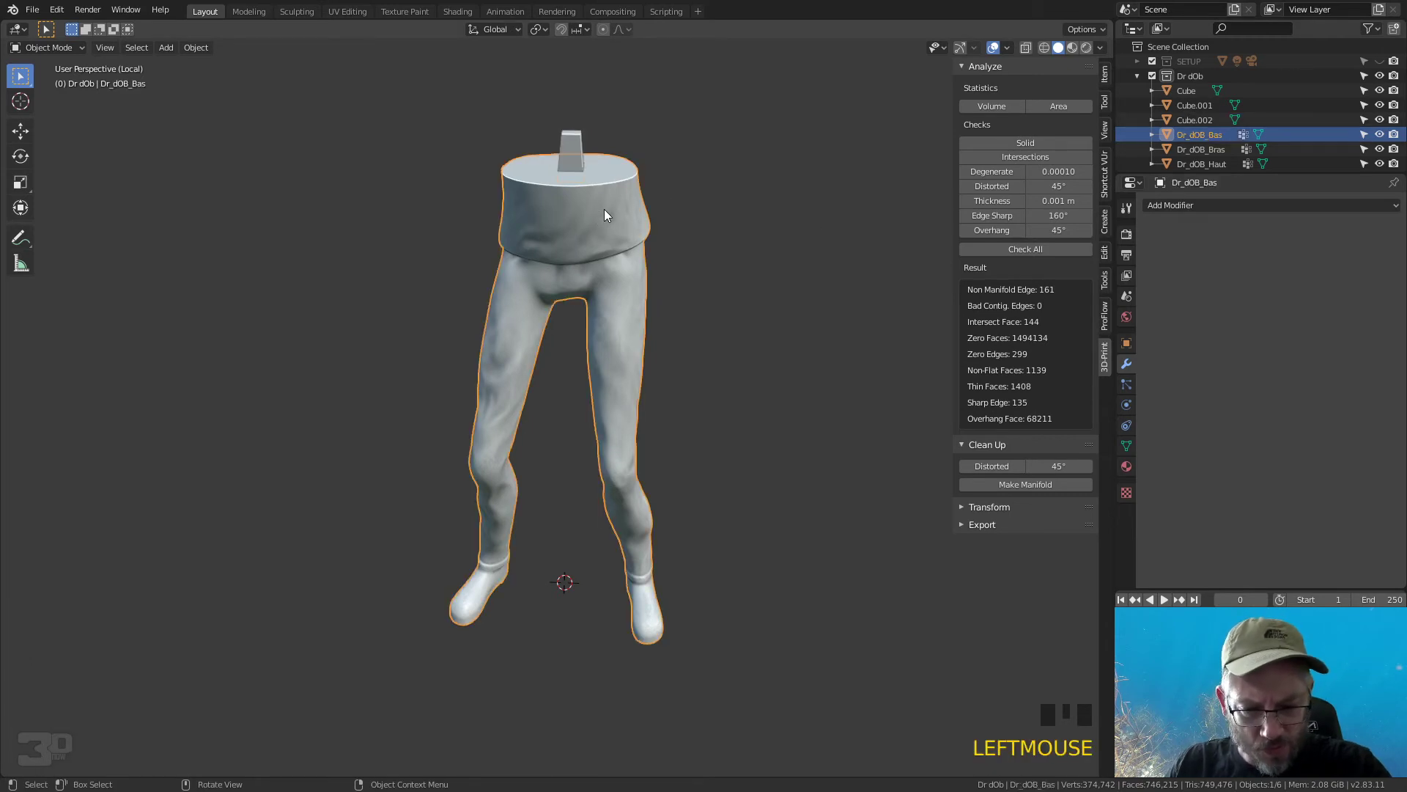
pyautogui.moveTo(618, 135); pyautogui.dragTo(576, 165, button='middle')
pyautogui.click(576, 165)
pyautogui.click(584, 176)
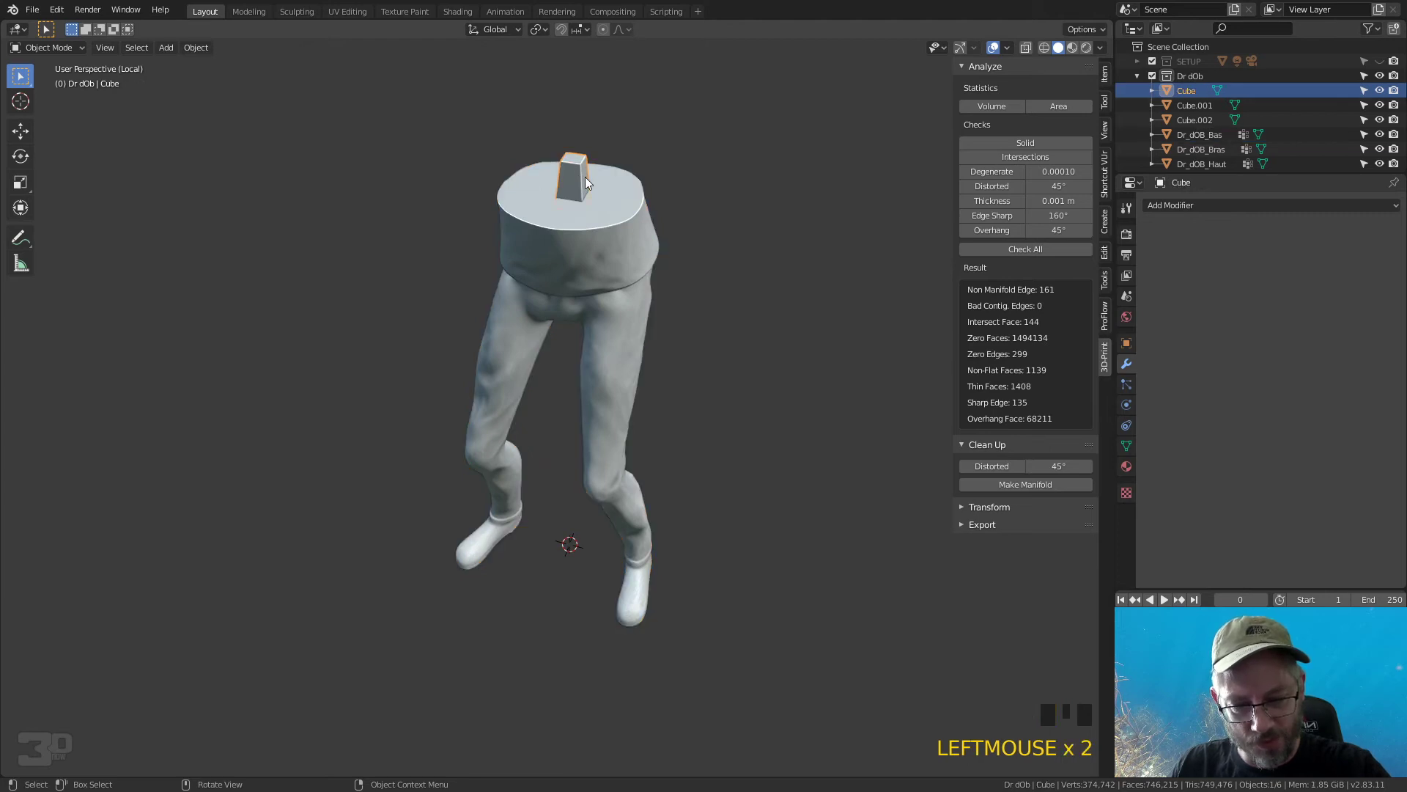
pyautogui.keyDown('shift'); pyautogui.click(593, 239); pyautogui.keyUp('shift')
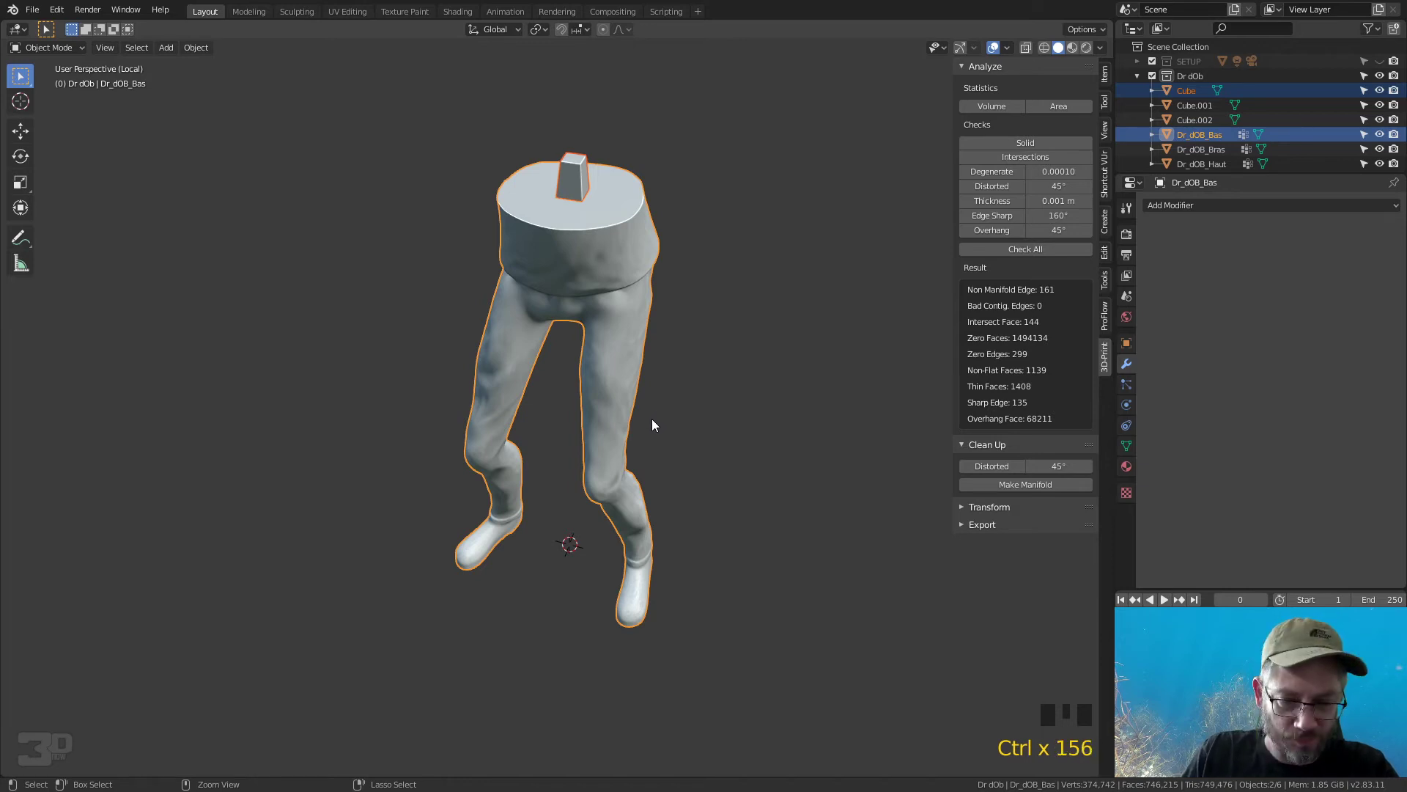
pyautogui.hotkey('ctrl', 'j')
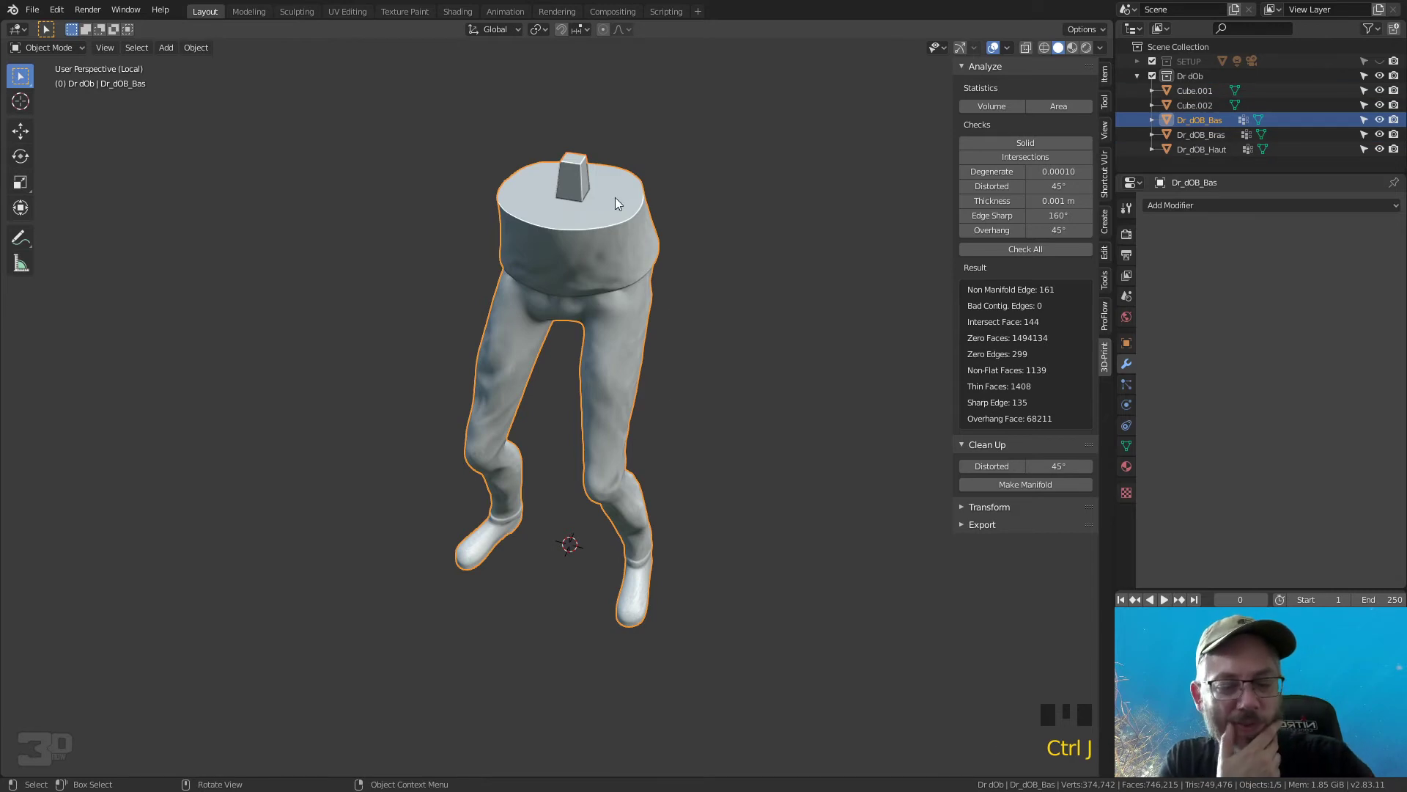
pyautogui.moveTo(658, 244); pyautogui.dragTo(608, 240, button='middle')
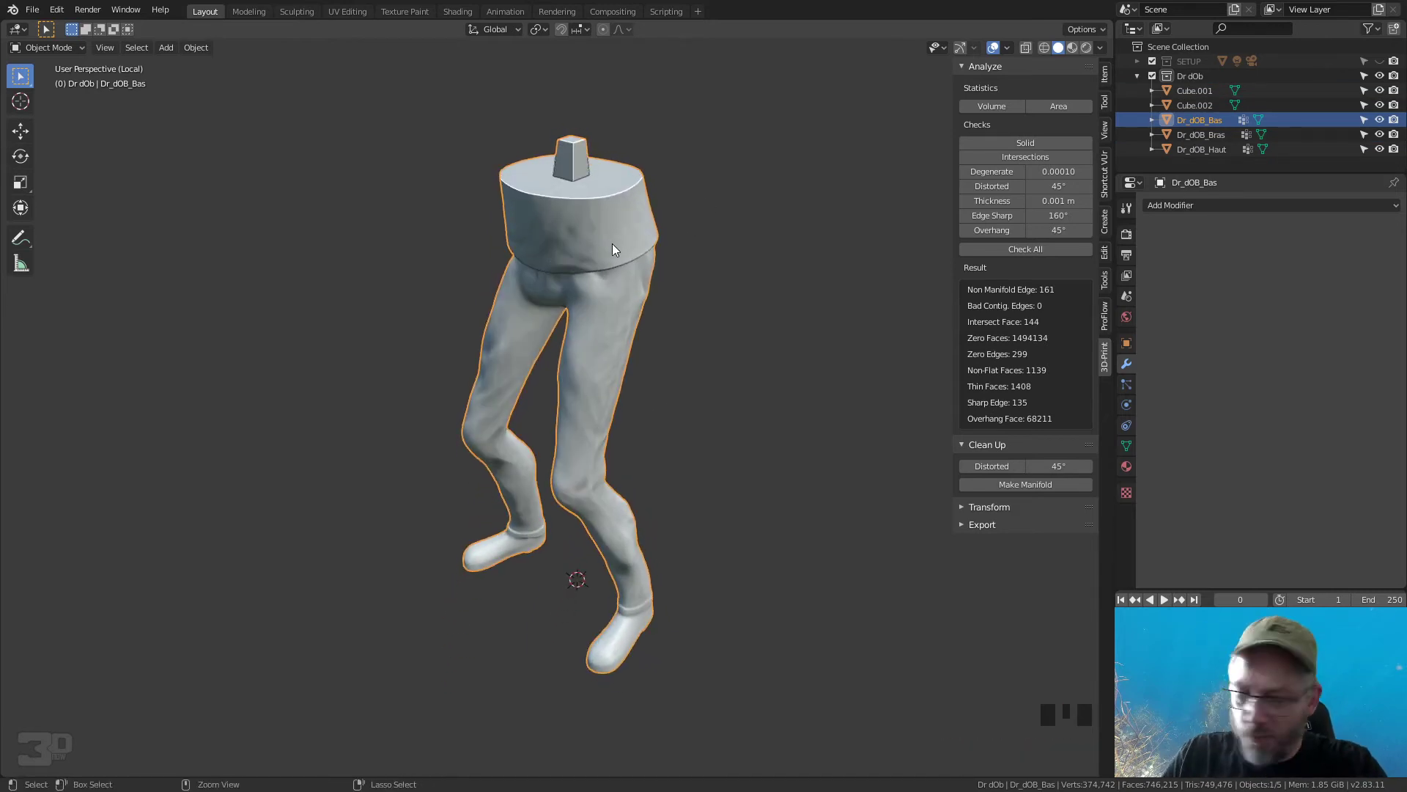
pyautogui.hotkey('ctrl', 'z')
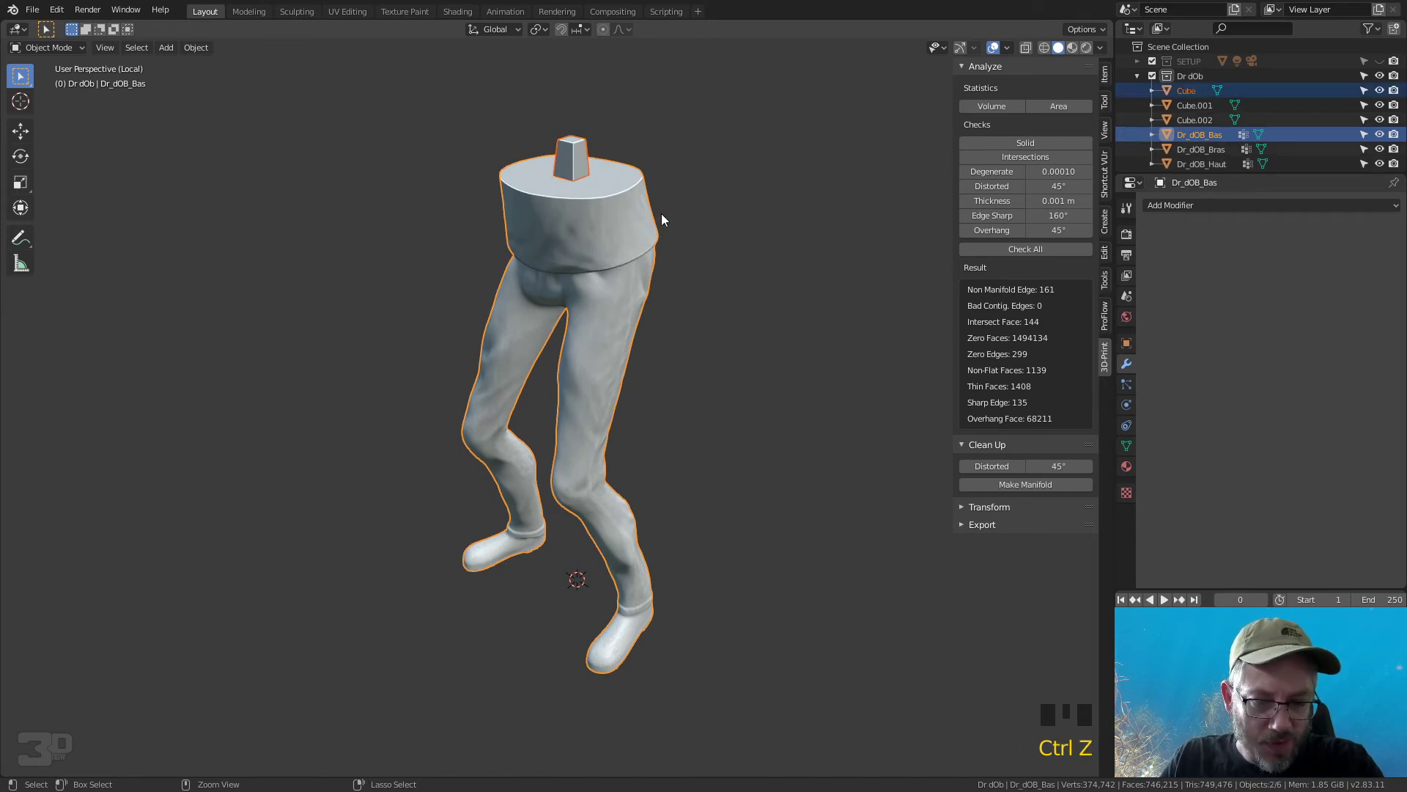
# Step: Add a Boolean modifier set to Union on the lower body with the original waist peg Cube as its object, and apply it
pyautogui.click(625, 232)
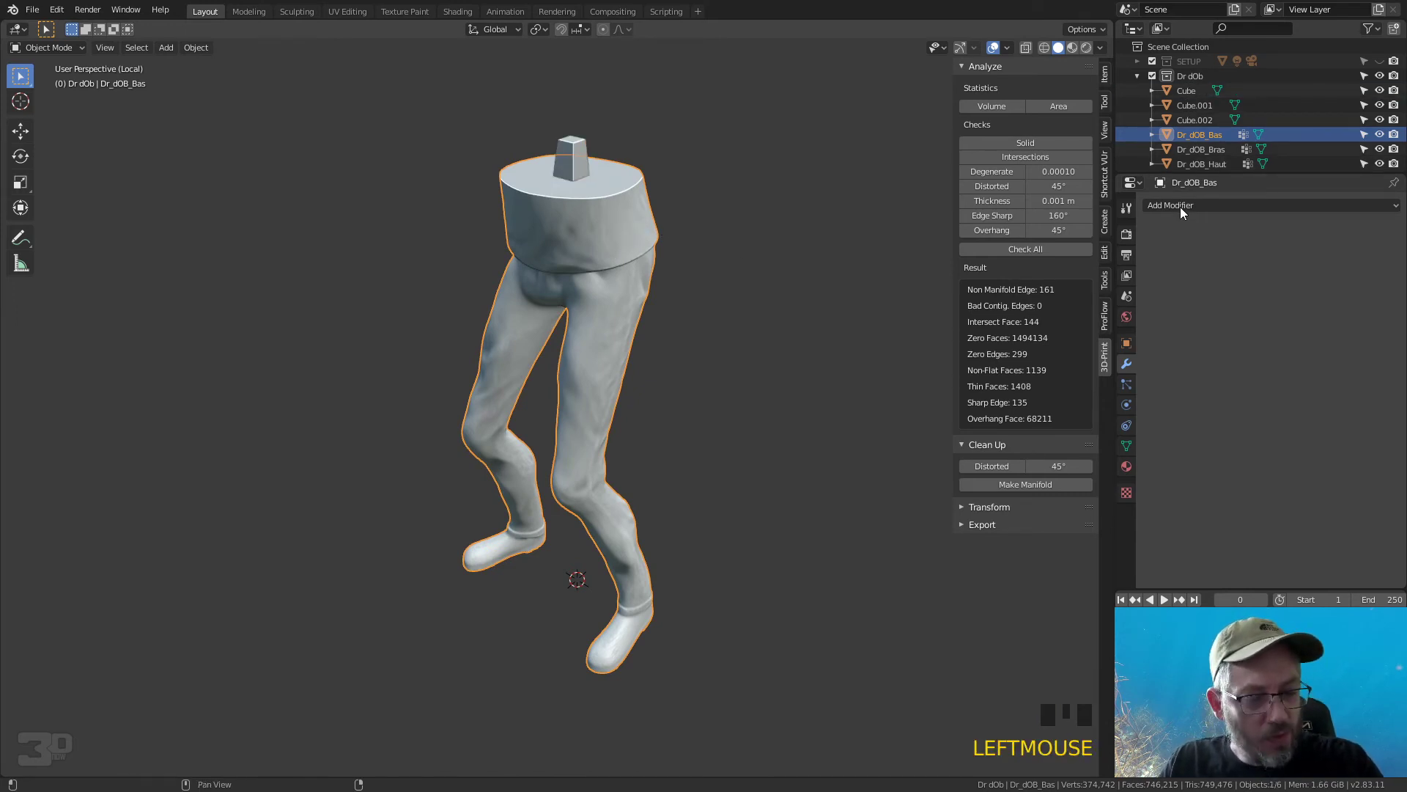
pyautogui.click(1180, 207)
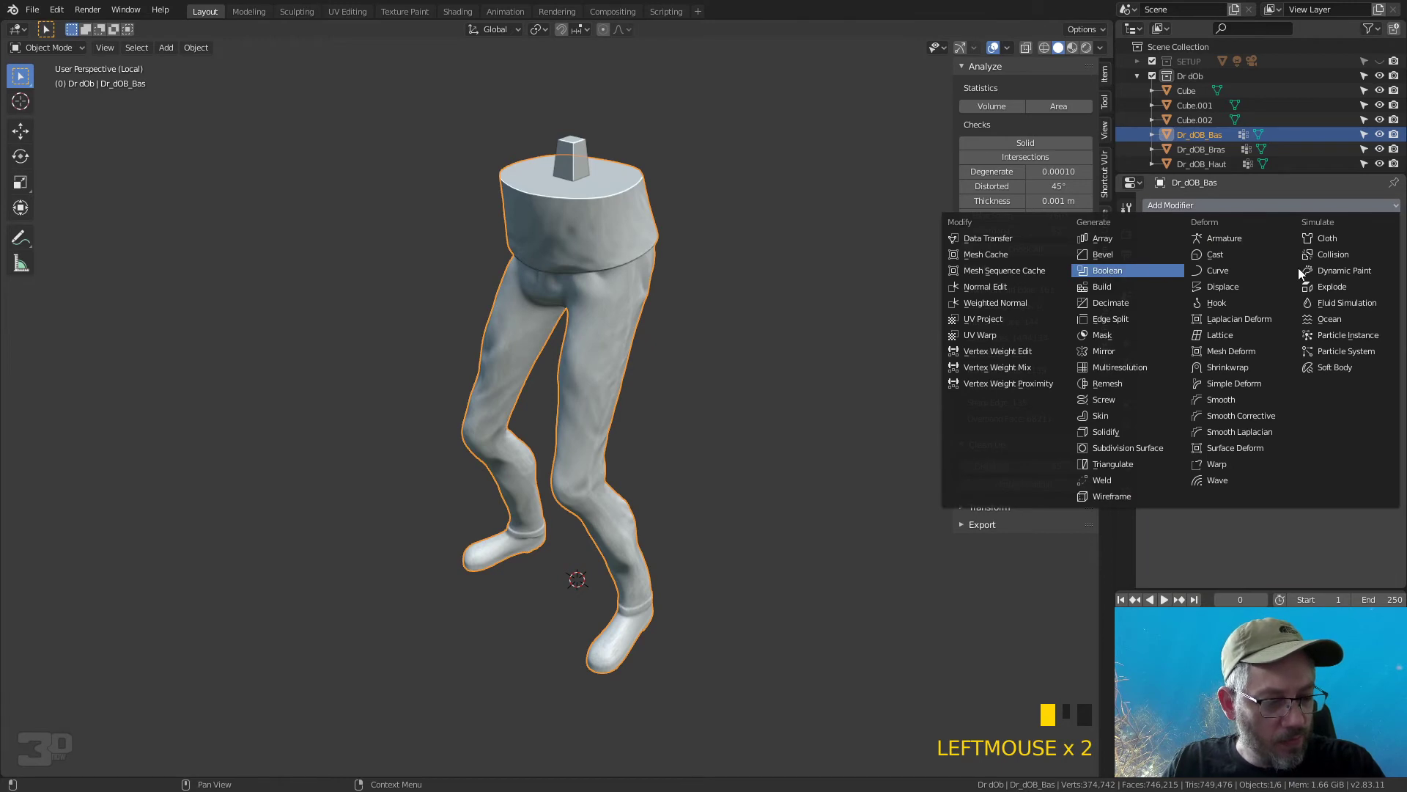
pyautogui.click(1108, 271)
pyautogui.click(1202, 286)
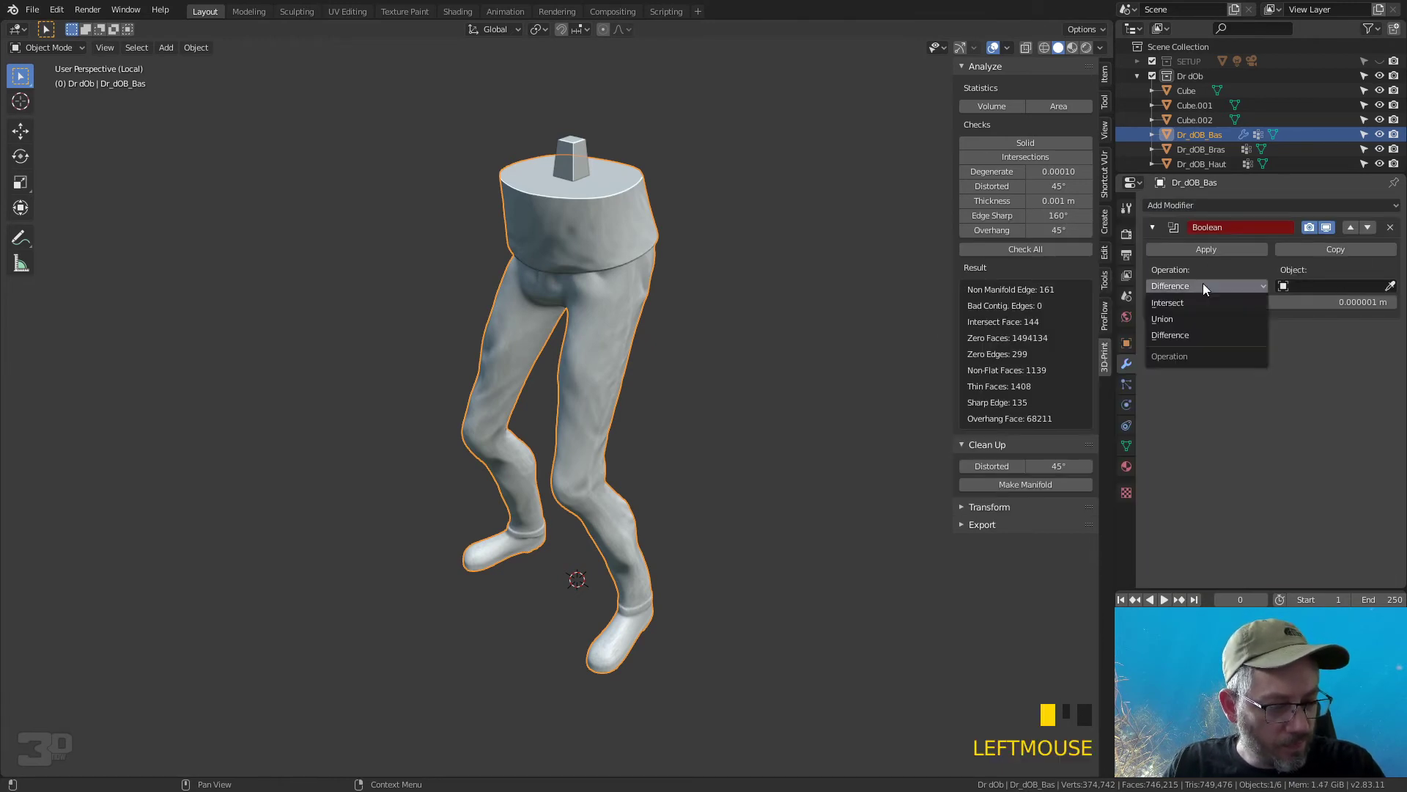
pyautogui.click(1176, 318)
pyautogui.click(1387, 286)
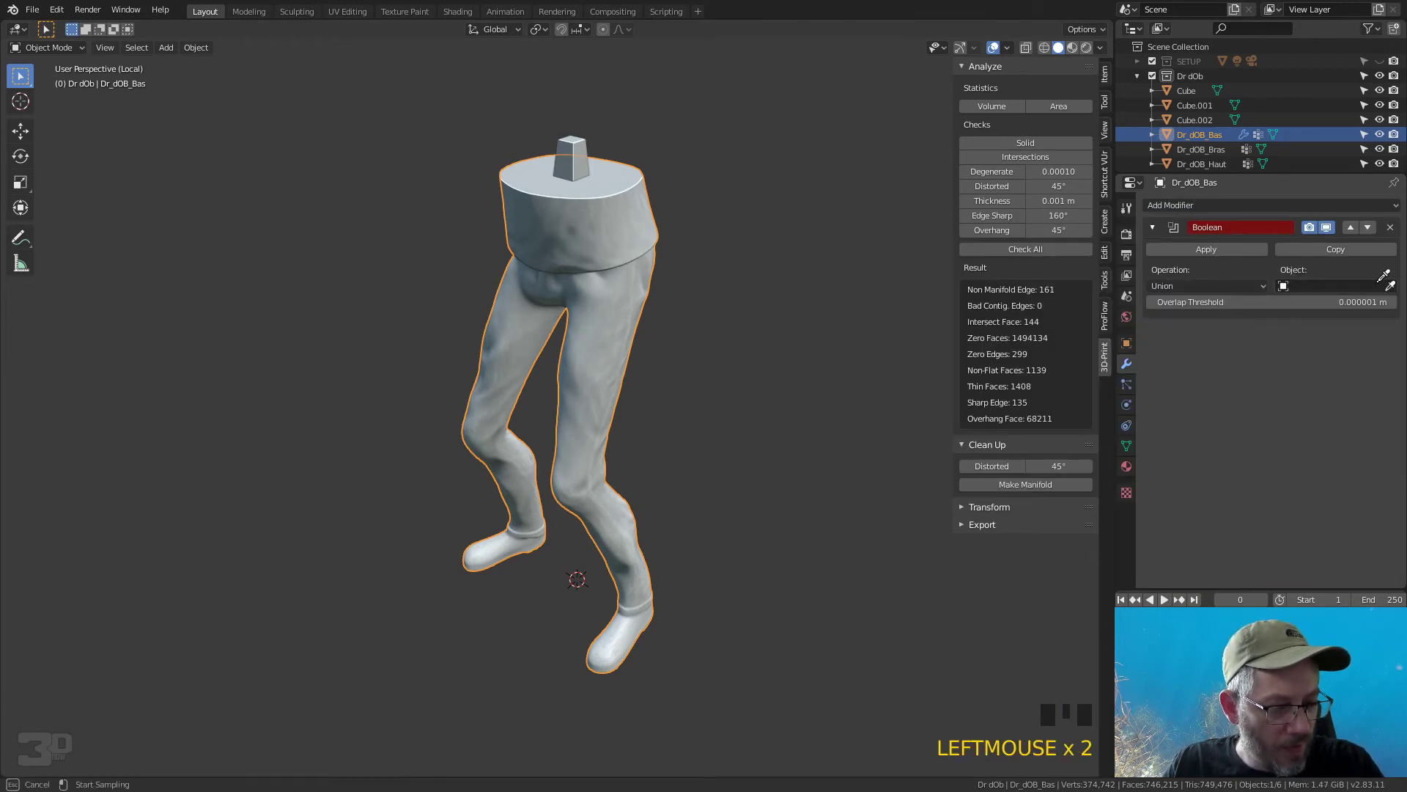
pyautogui.click(743, 471)
pyautogui.moveTo(692, 249); pyautogui.dragTo(757, 317, button='middle')
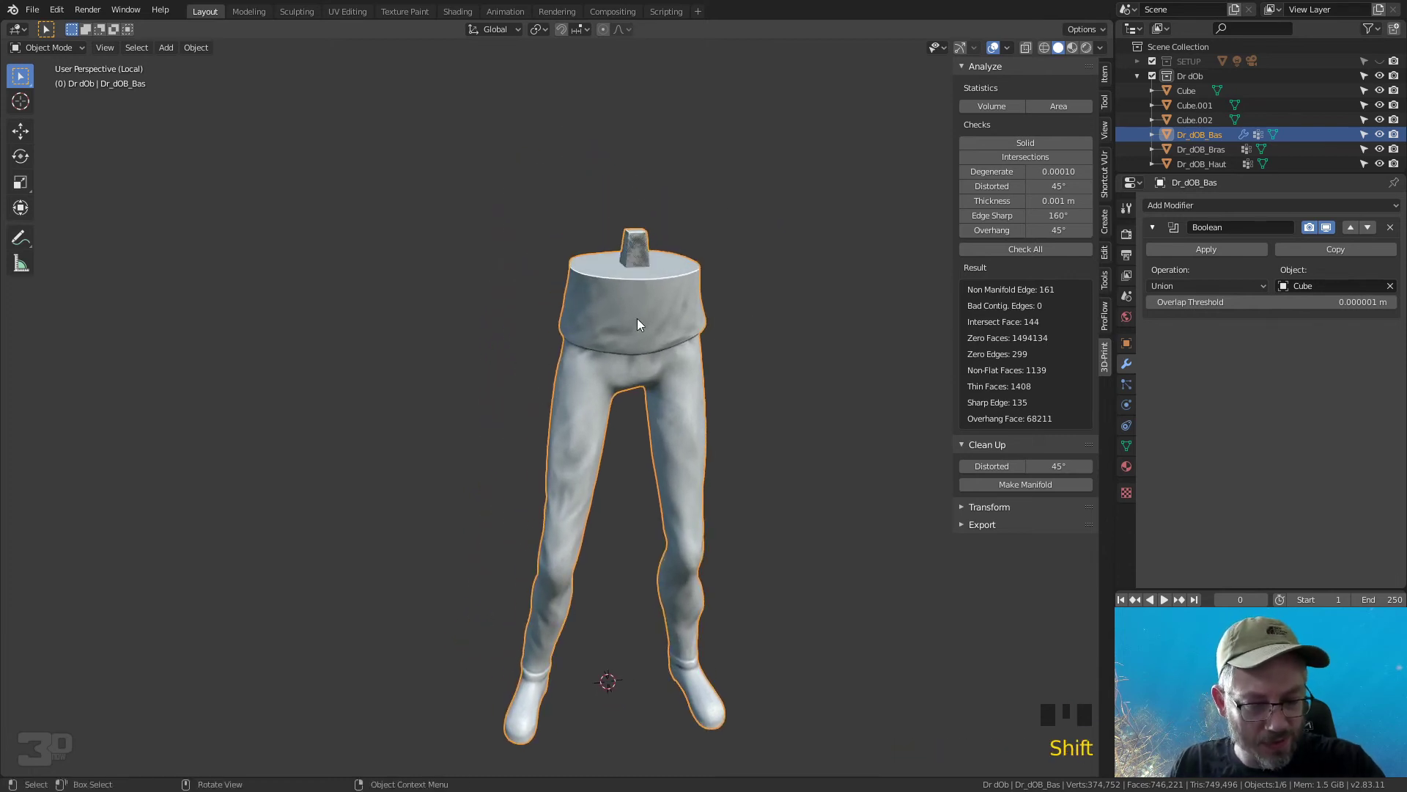
pyautogui.click(1205, 252)
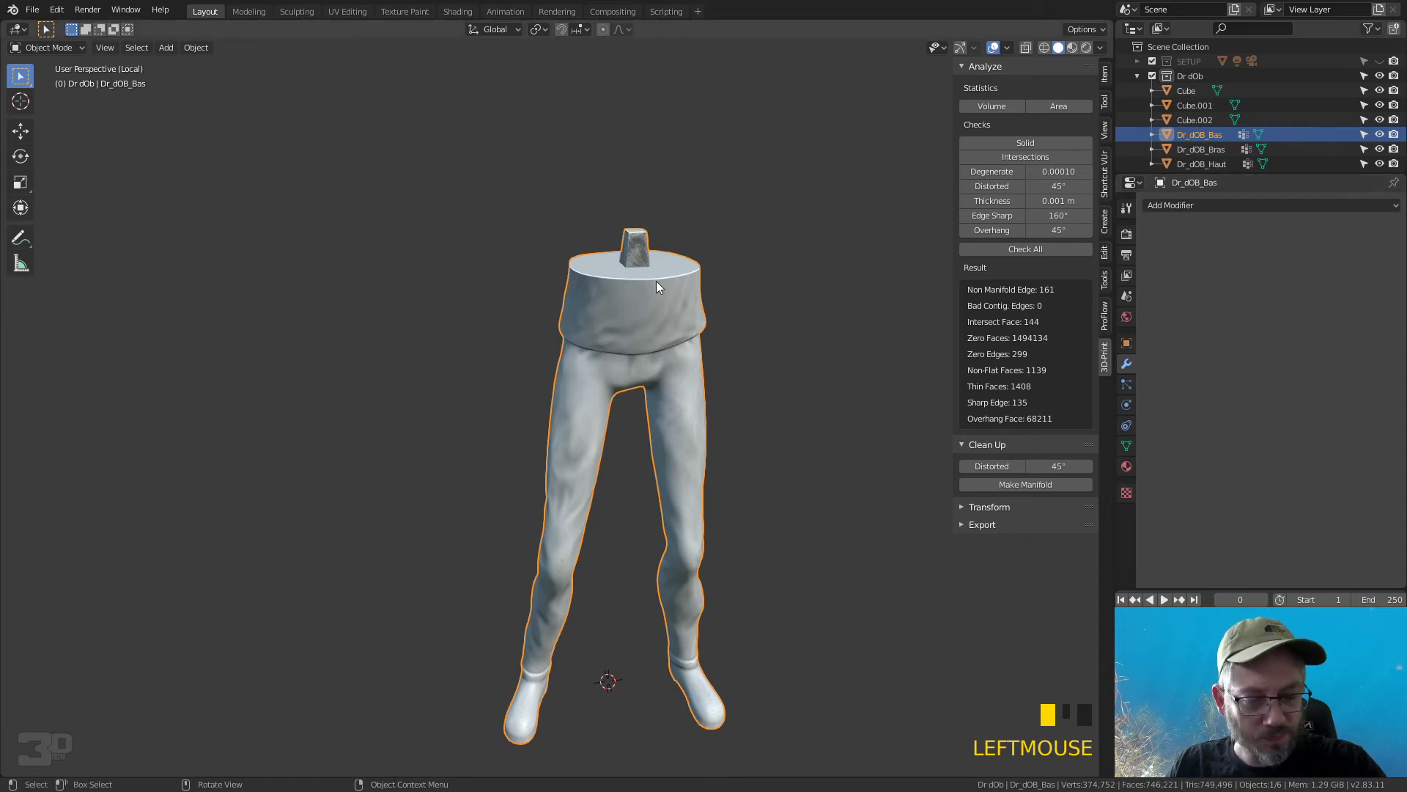
# Step: Move the original waist peg Cube off the lower body to reveal the merged peg, and delete it
pyautogui.click(642, 244)
pyautogui.click(643, 242)
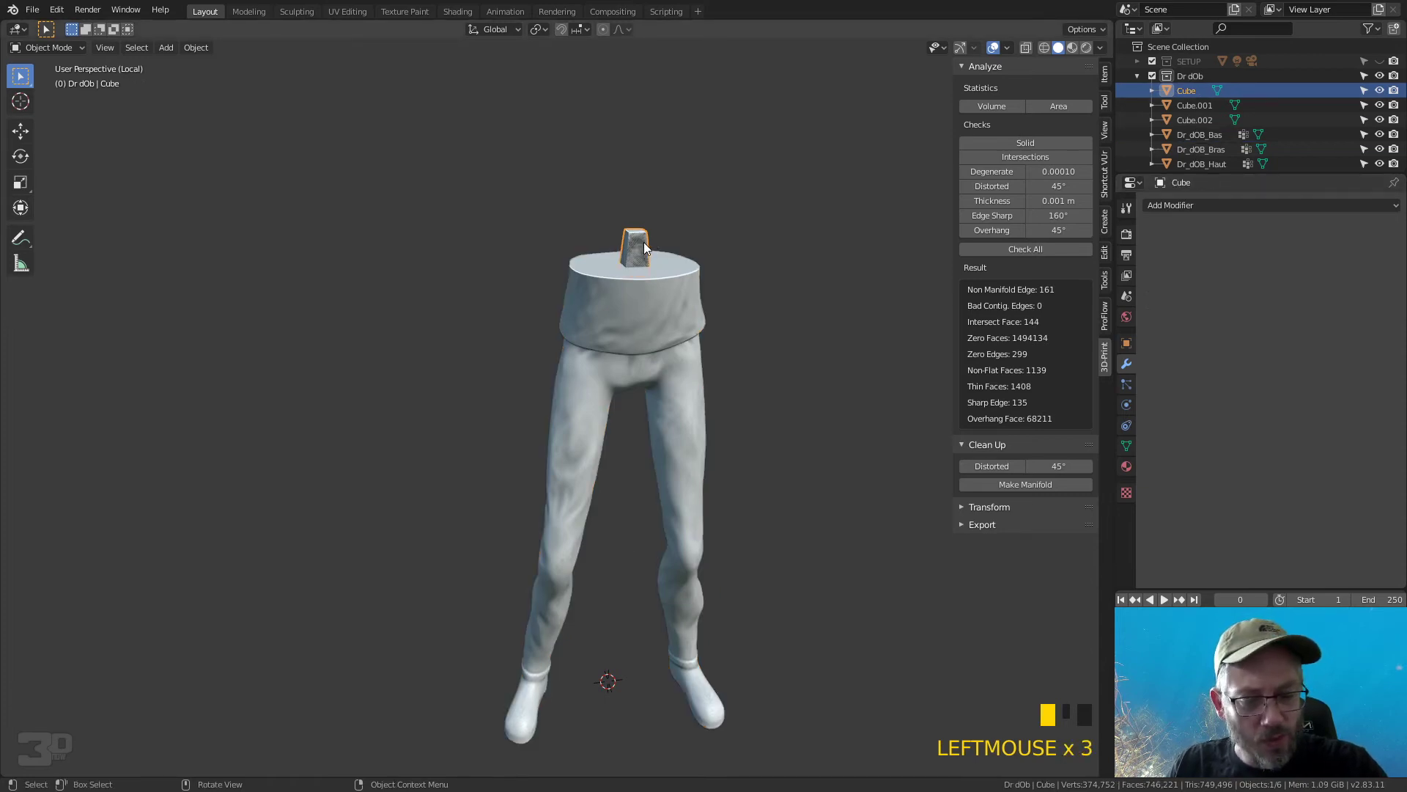
pyautogui.click(642, 241)
pyautogui.press('g')
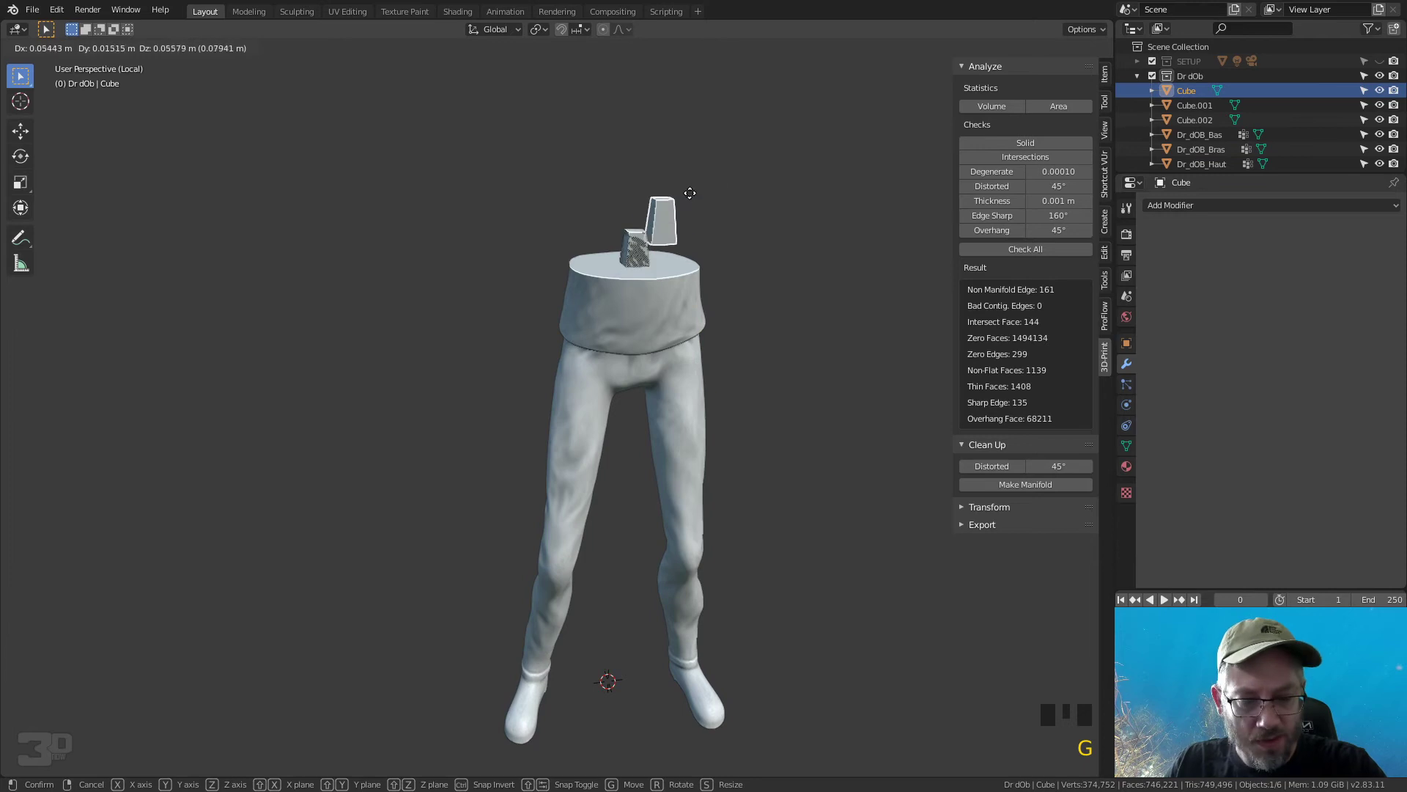
pyautogui.click(705, 192)
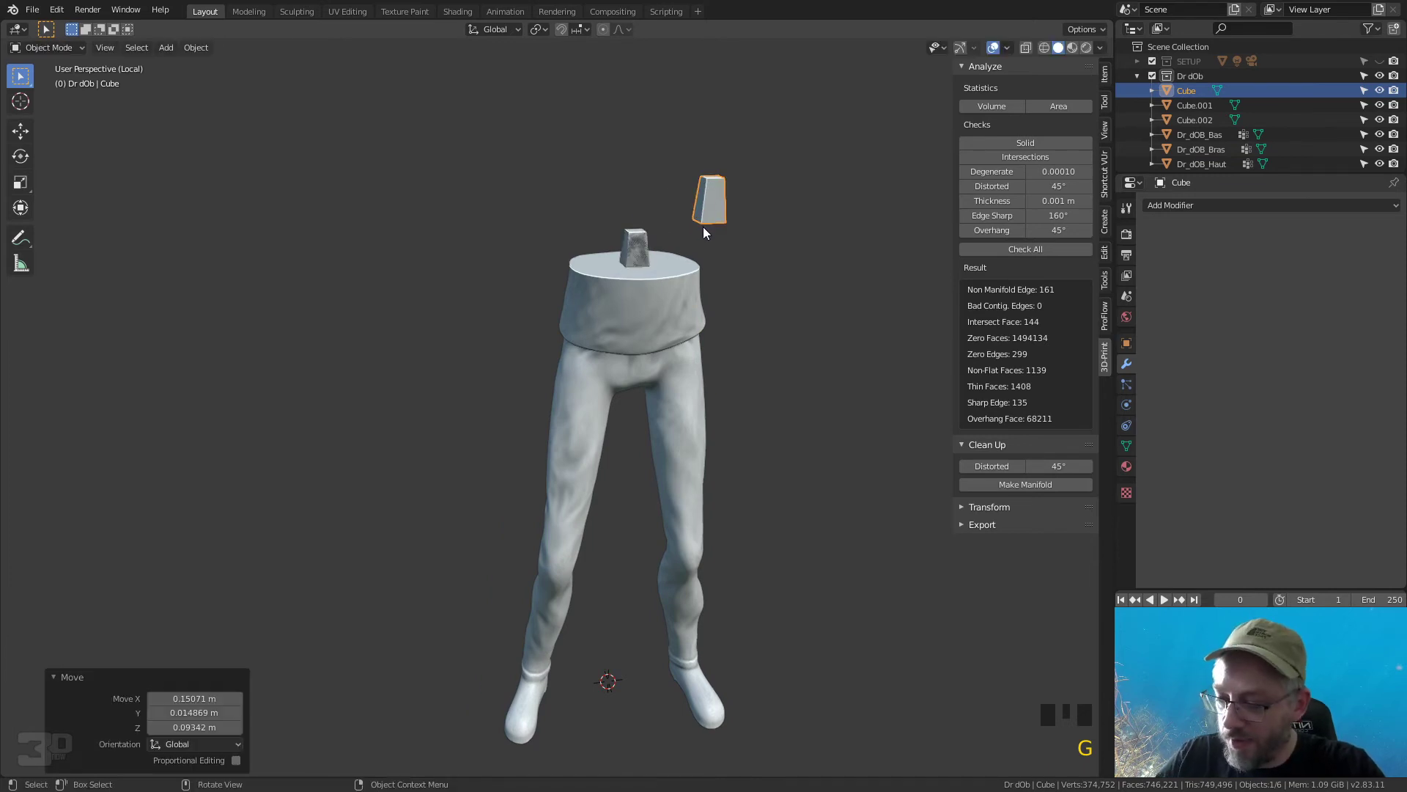
pyautogui.press('Delete')
# Step: Scale the duplicated waist peg Cube.002 up uniformly to 1.020 to give the socket some clearance
pyautogui.click(649, 249)
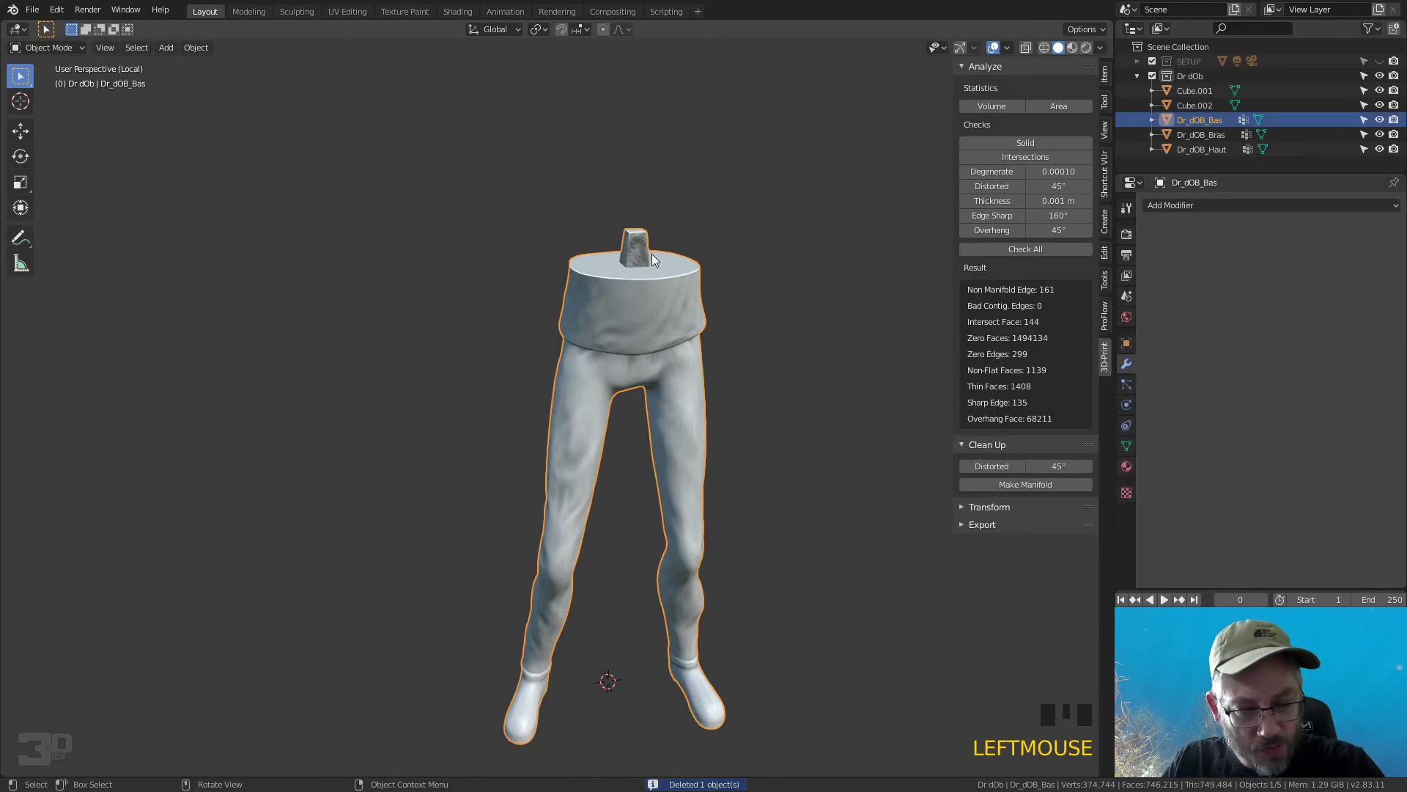
pyautogui.click(645, 244)
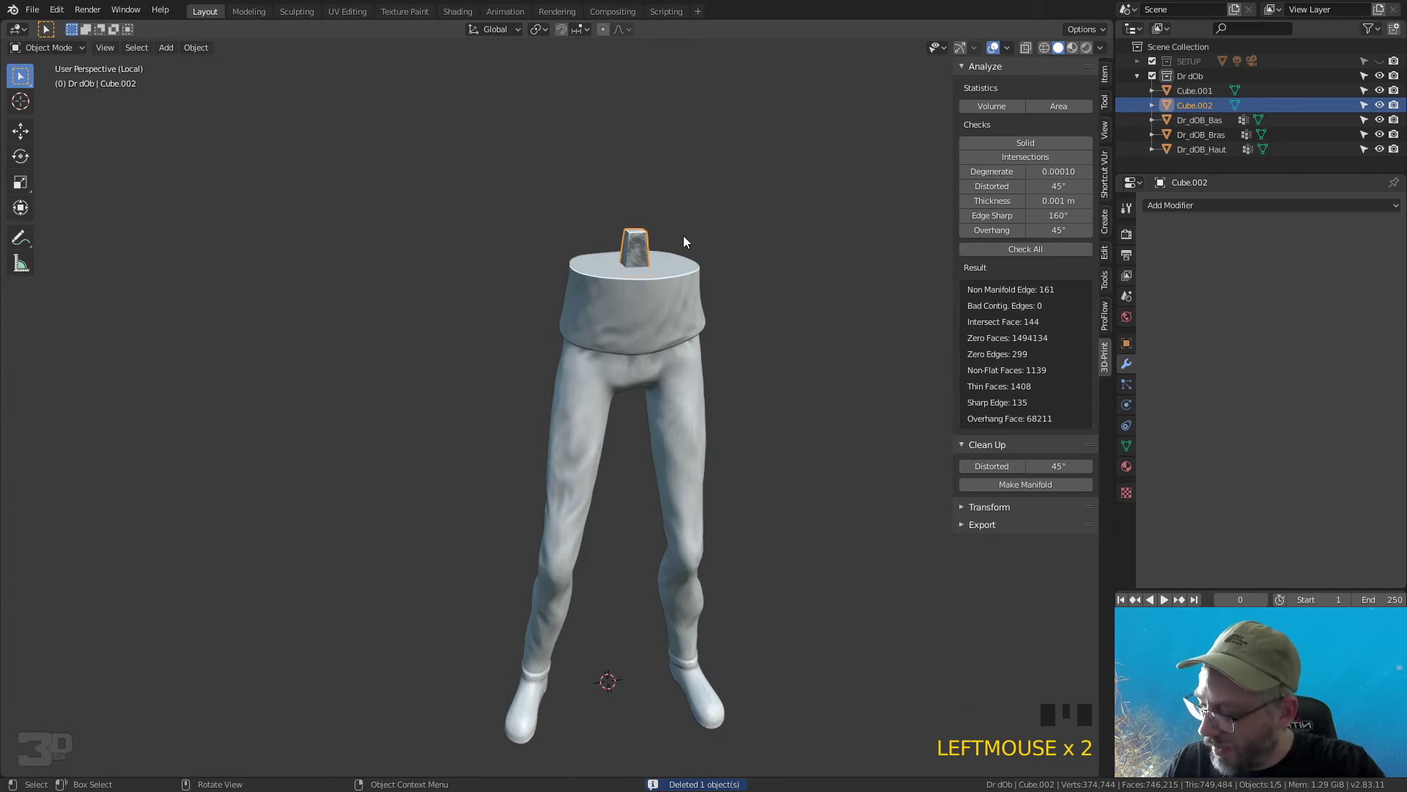
pyautogui.press('KP_Decimal')
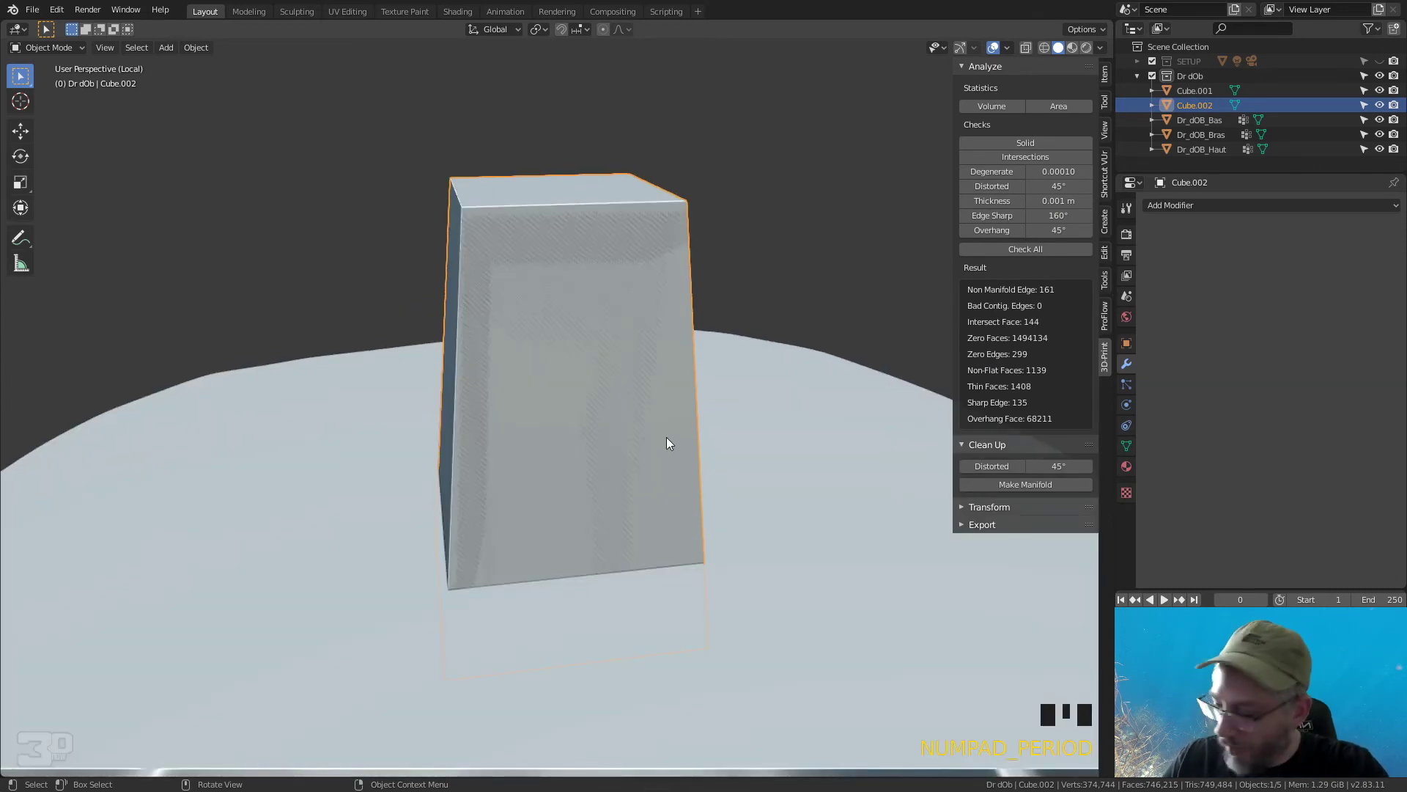
pyautogui.press('s')
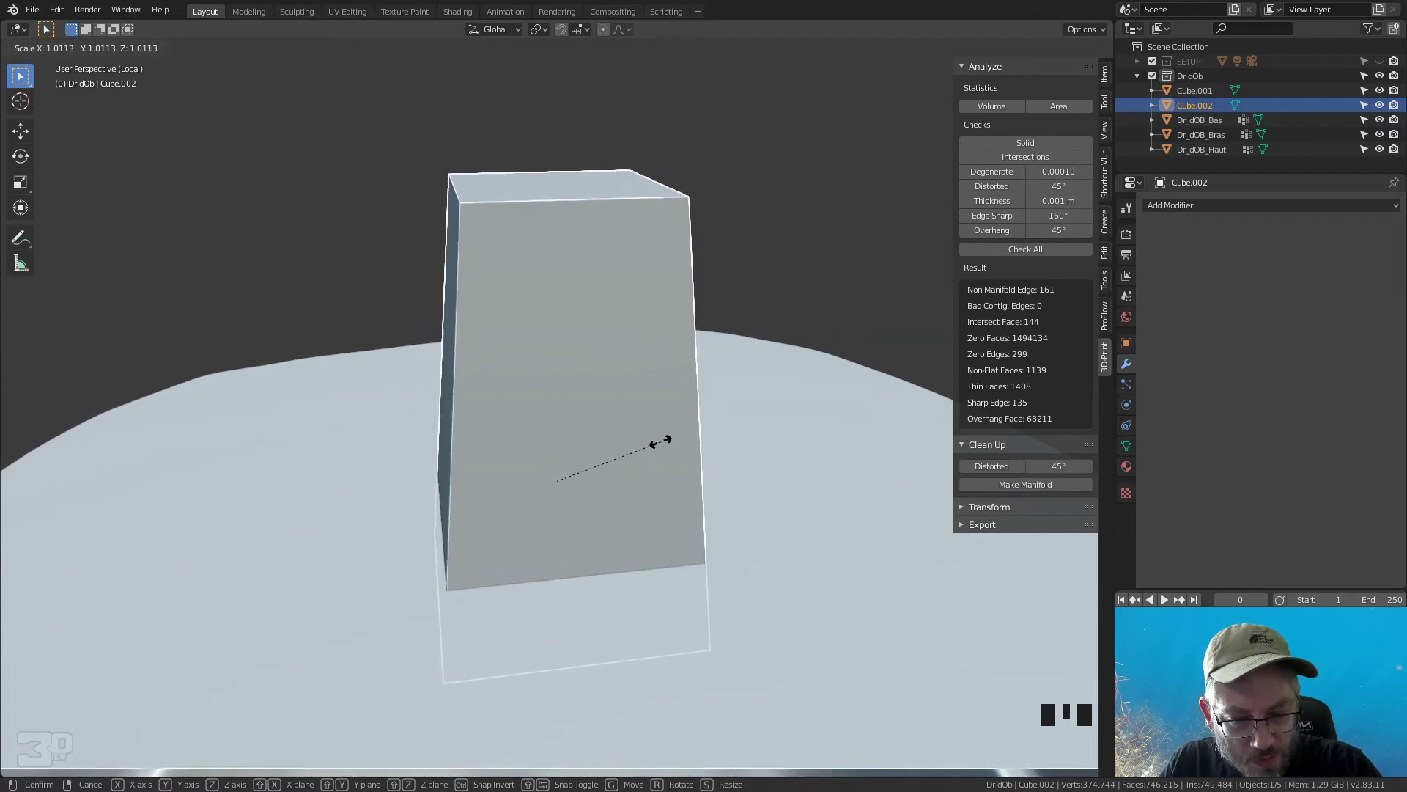
pyautogui.click(662, 440)
pyautogui.moveTo(661, 432); pyautogui.dragTo(668, 460, button='middle')
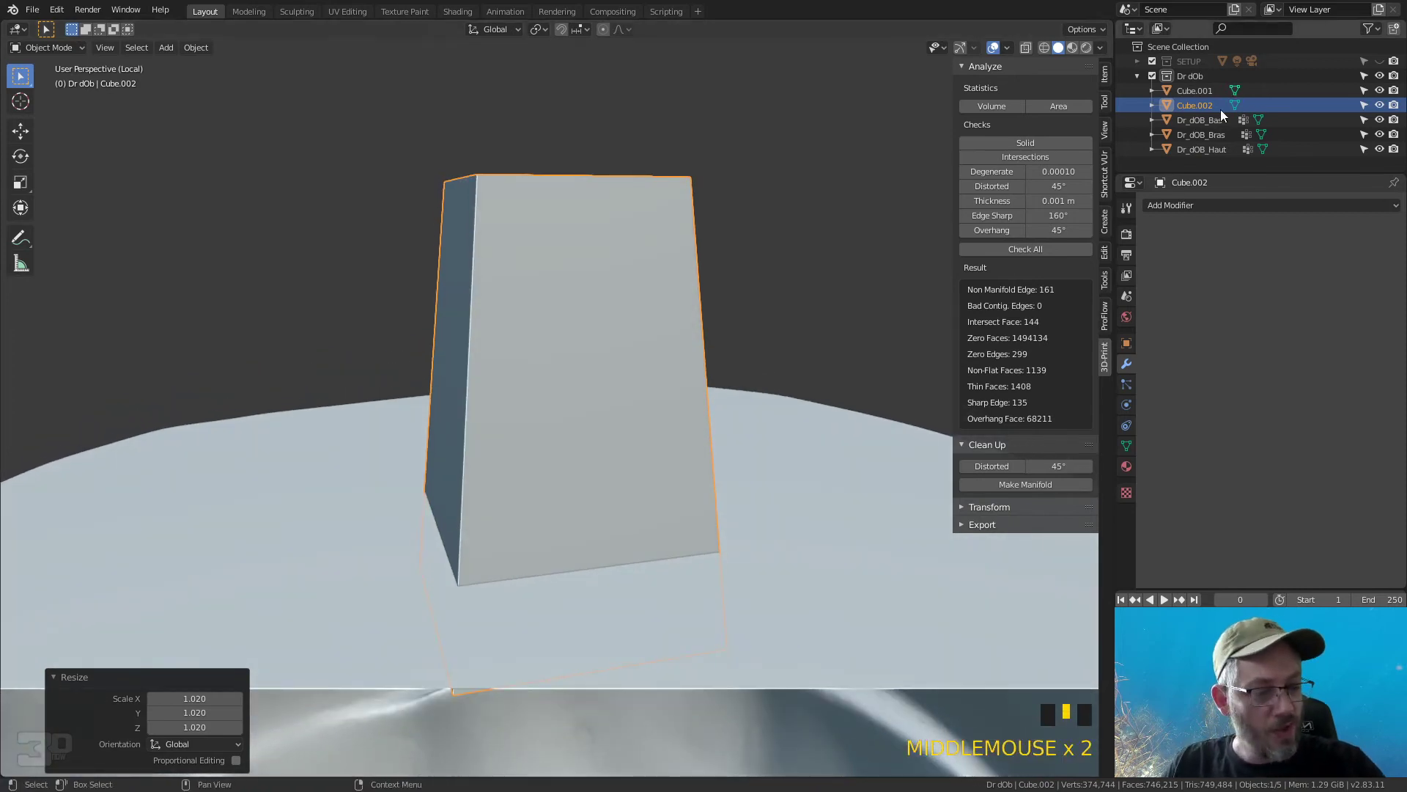
# Step: Leave the lower body's local view and isolate the upper body Dr_dOB_Haut together with the enlarged peg Cube.002
pyautogui.click(1230, 134)
pyautogui.click(1238, 149)
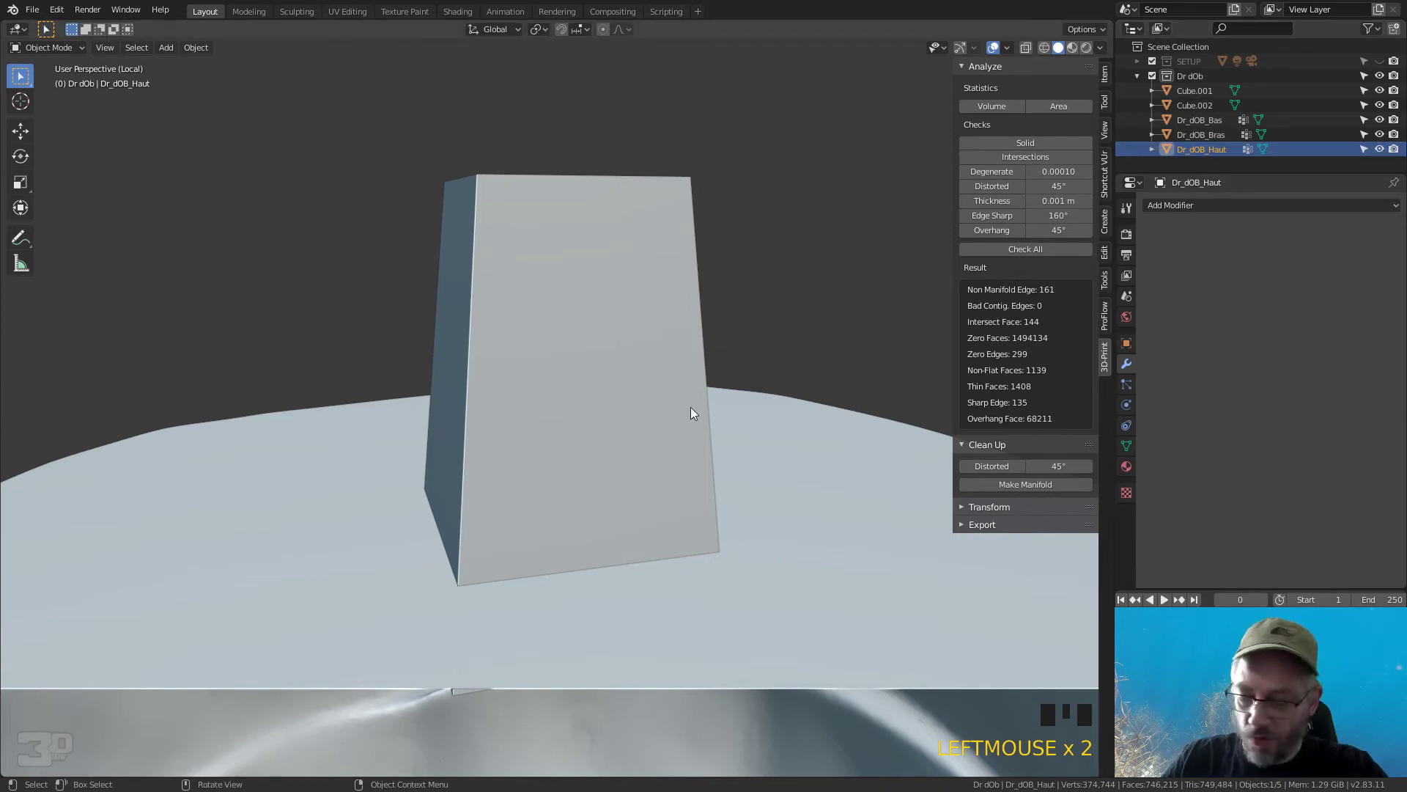
pyautogui.press('KP_Divide')
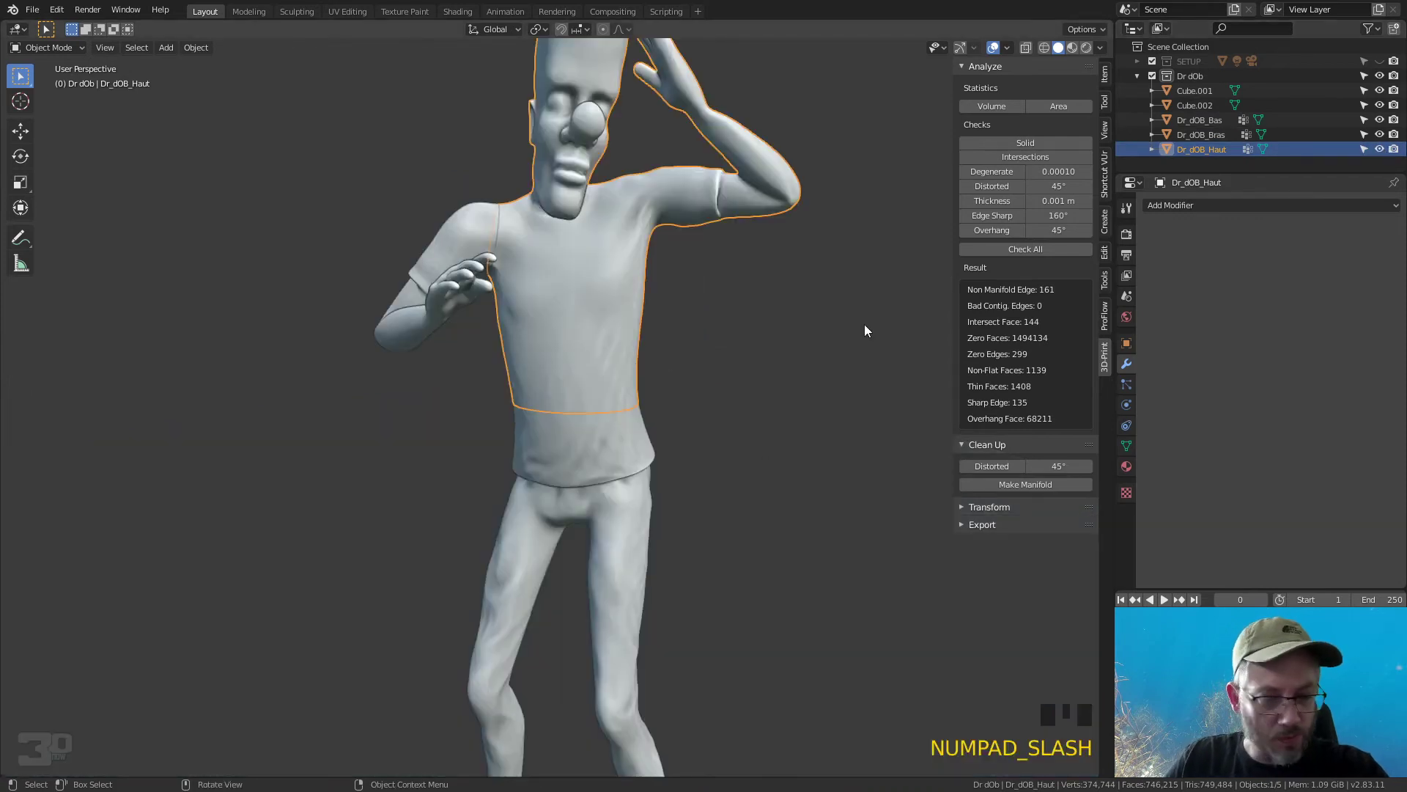
pyautogui.click(1199, 104)
pyautogui.click(1199, 91)
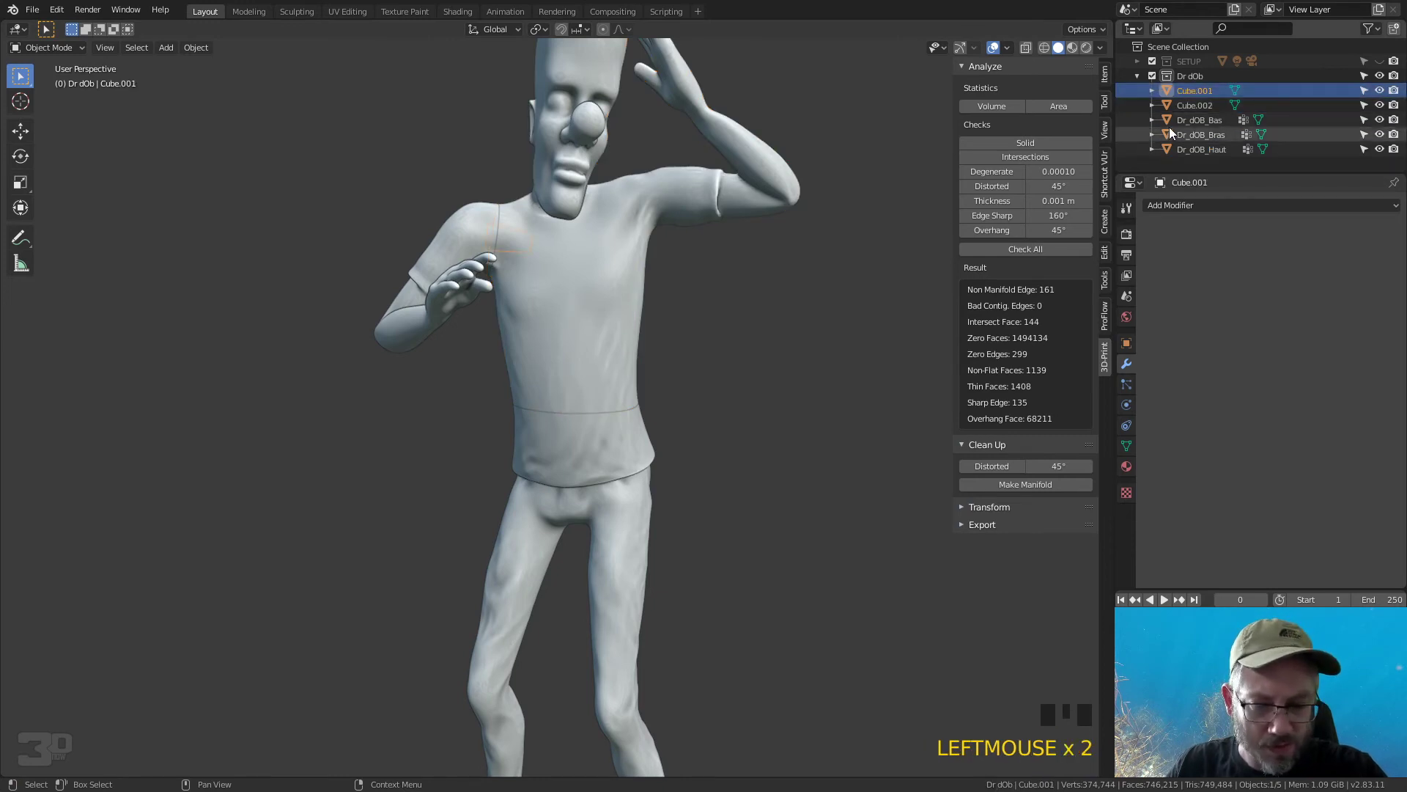
pyautogui.click(1196, 105)
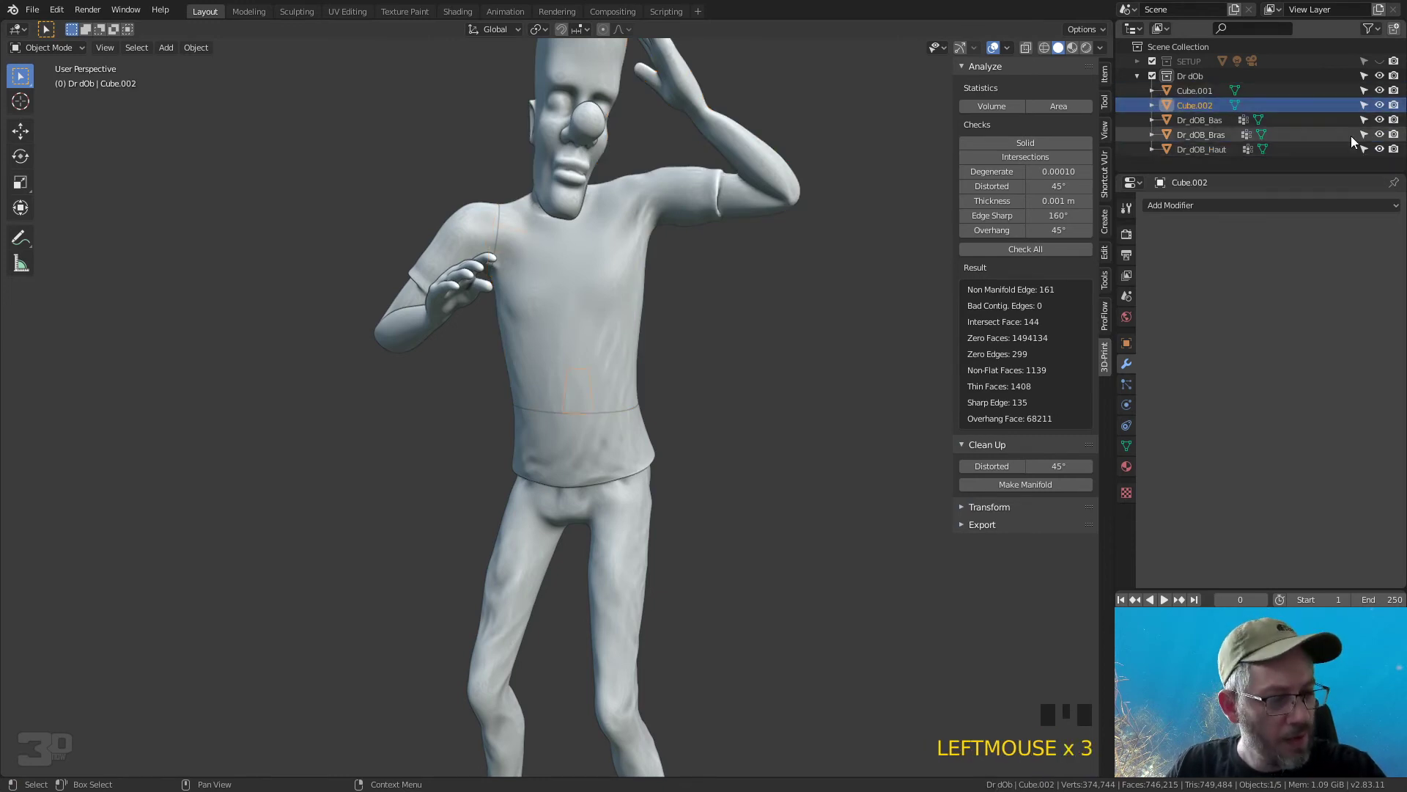
pyautogui.hotkey('shift', 'ctrl')
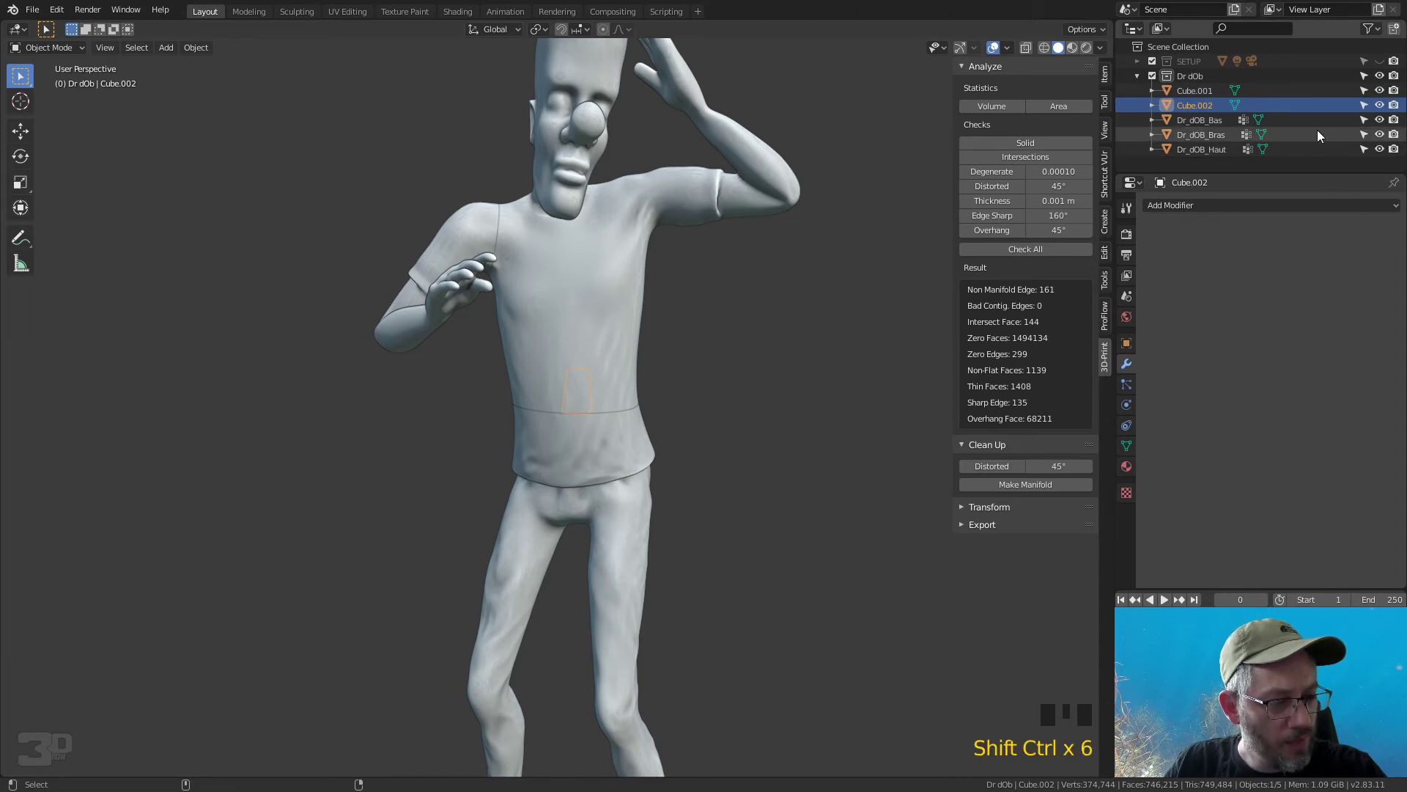
pyautogui.keyDown('shift'); pyautogui.click(1211, 148); pyautogui.keyUp('shift')
pyautogui.click(1209, 149)
pyautogui.keyDown('ctrl'); pyautogui.click(1200, 105); pyautogui.keyUp('ctrl')
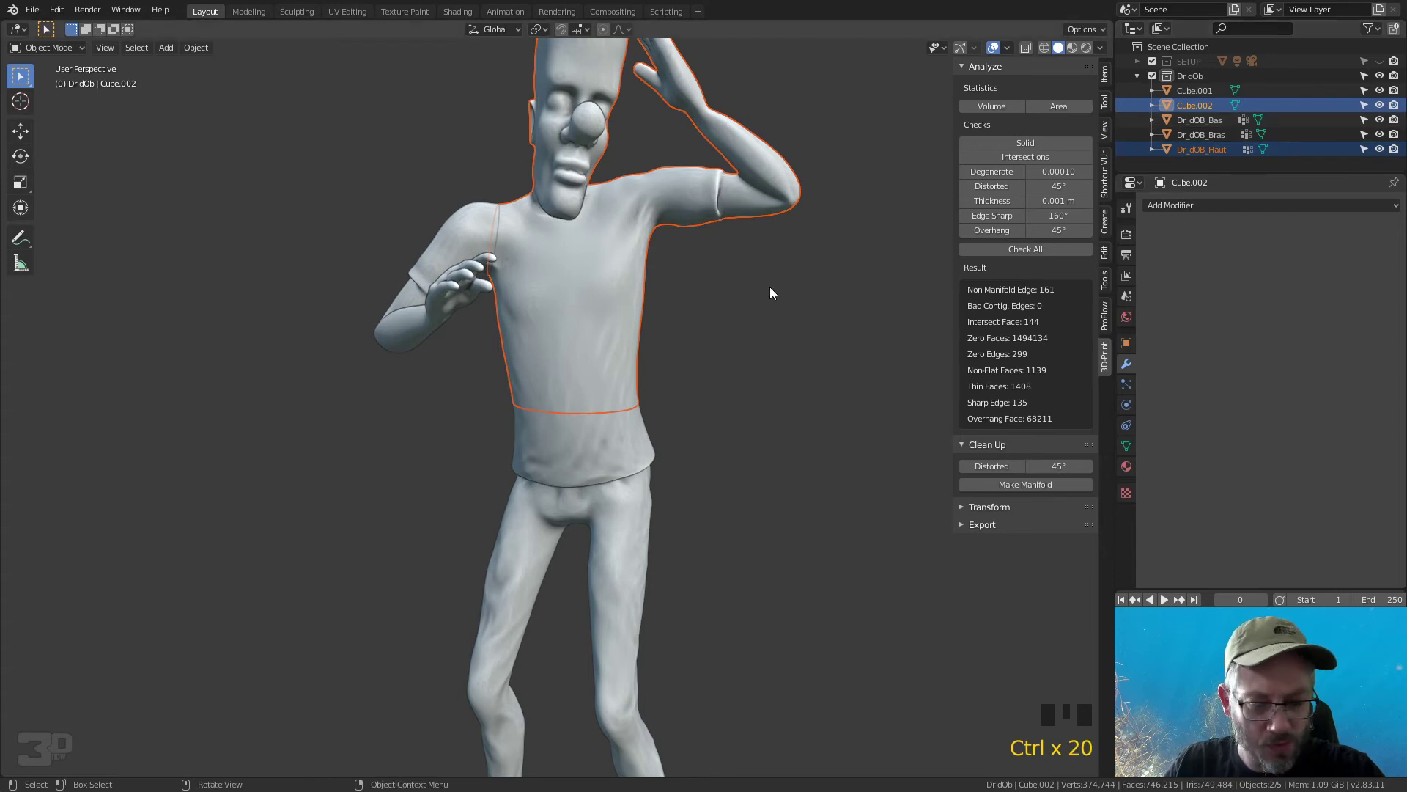
pyautogui.press('KP_Divide')
pyautogui.moveTo(710, 389); pyautogui.dragTo(663, 287, button='middle')
# Step: Add a Boolean modifier set to Difference on the upper body Dr_dOB_Haut, with the enlarged waist peg Cube.002 as its object
pyautogui.click(532, 516)
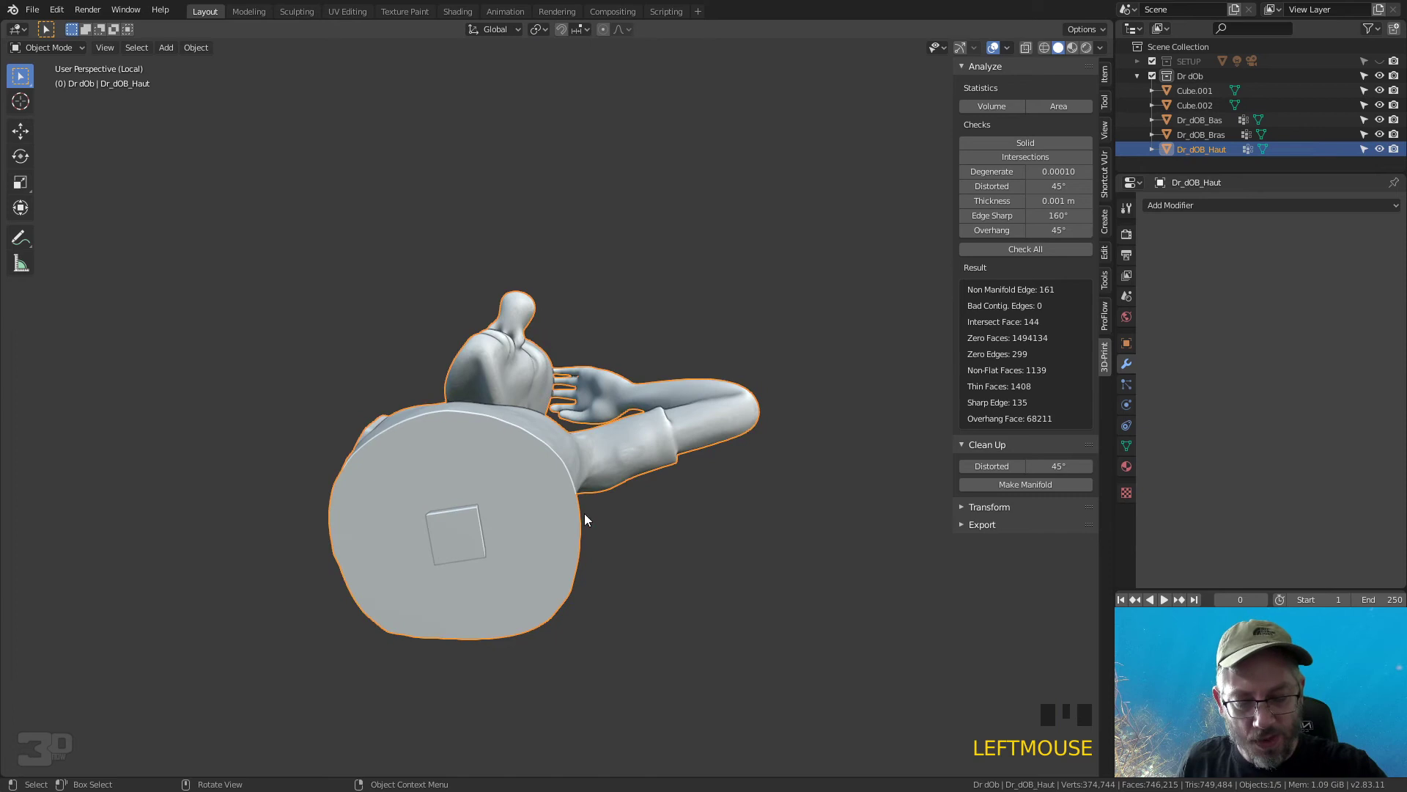
pyautogui.click(1211, 205)
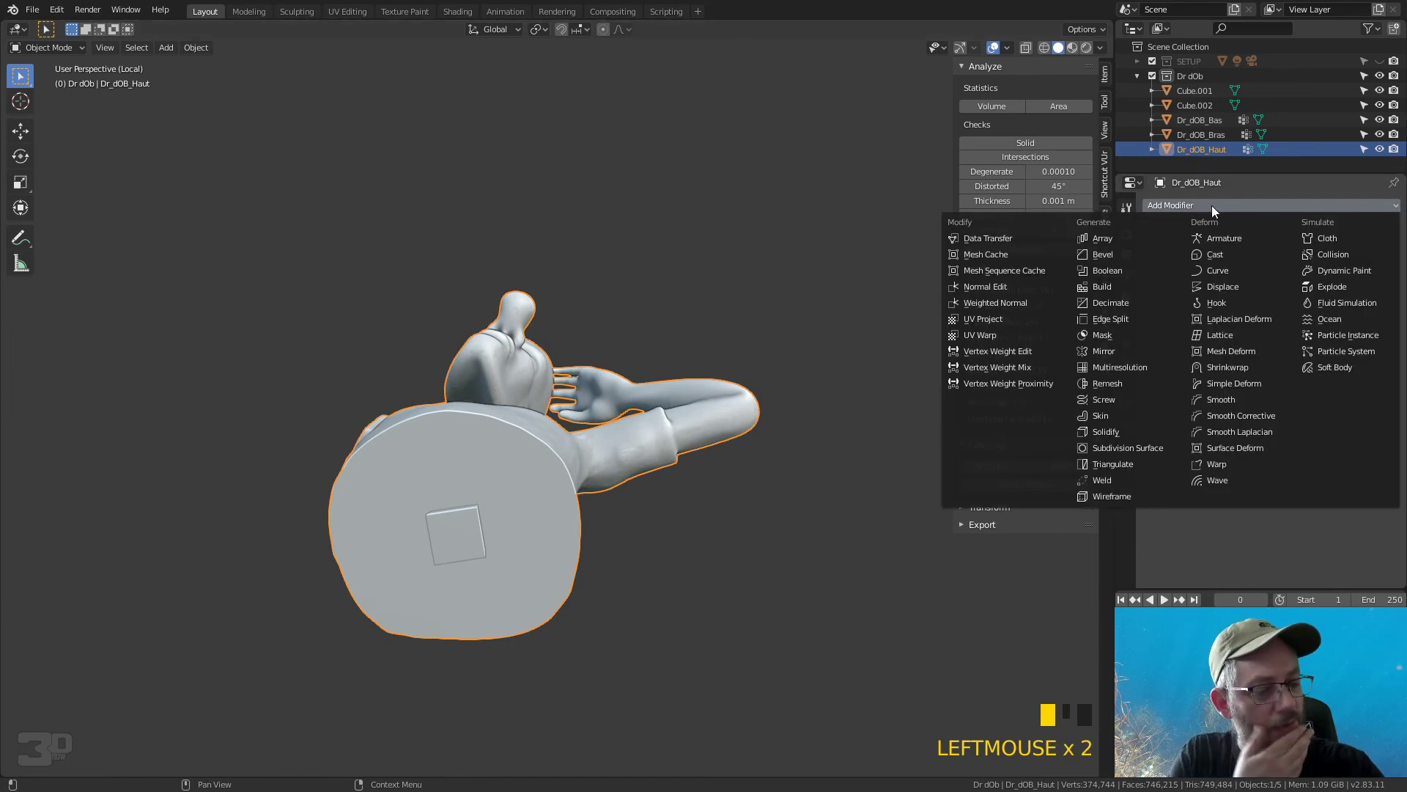
pyautogui.click(1110, 270)
pyautogui.click(1390, 286)
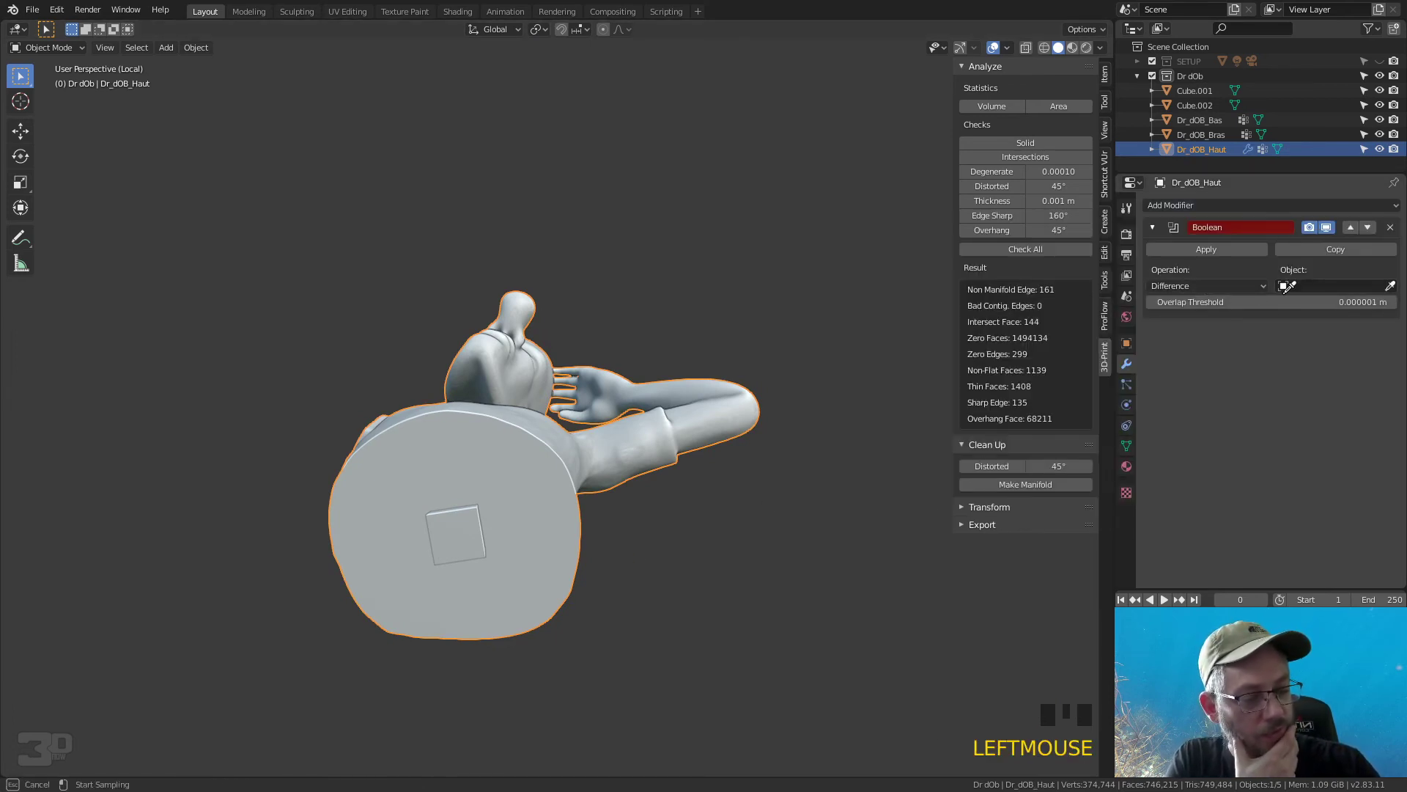
pyautogui.click(721, 541)
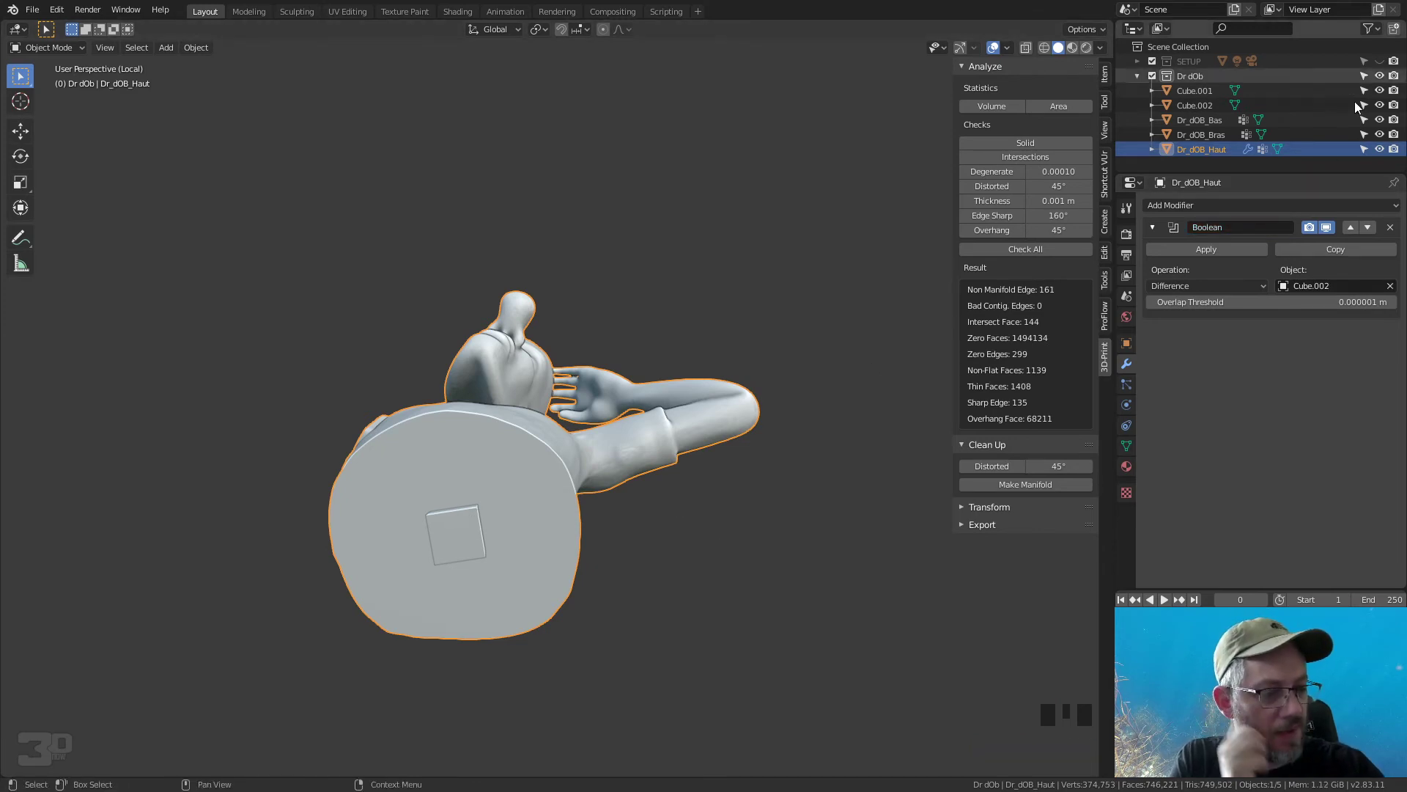
# Step: Hide the waist peg Cube.002 to check the socket, and apply the upper body's Boolean modifier
pyautogui.click(1380, 104)
pyautogui.moveTo(653, 476); pyautogui.dragTo(682, 441, button='middle')
pyautogui.click(1206, 250)
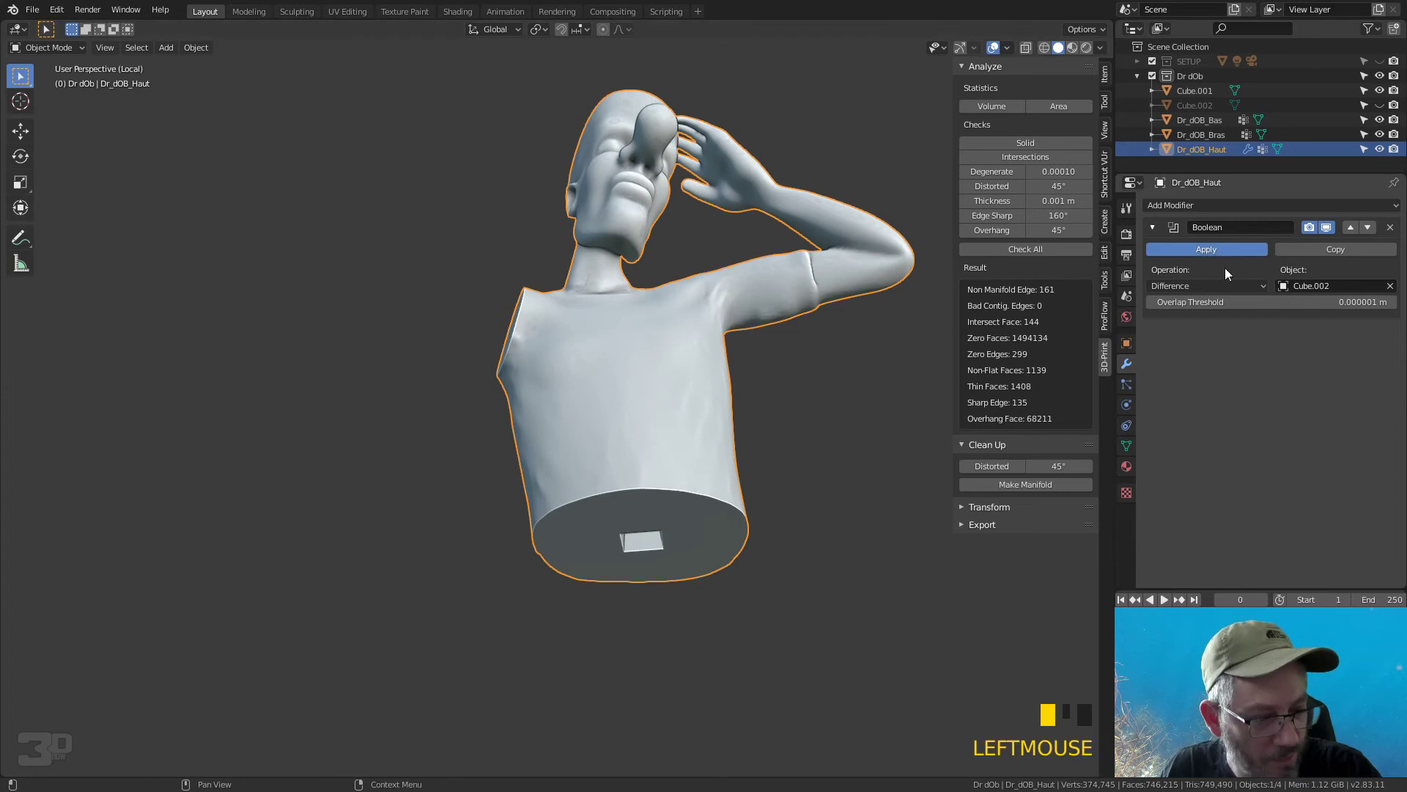
# Step: Leave the upper body's local view, turn on X-ray display and unhide the enlarged waist peg Cube.002
pyautogui.click(1196, 105)
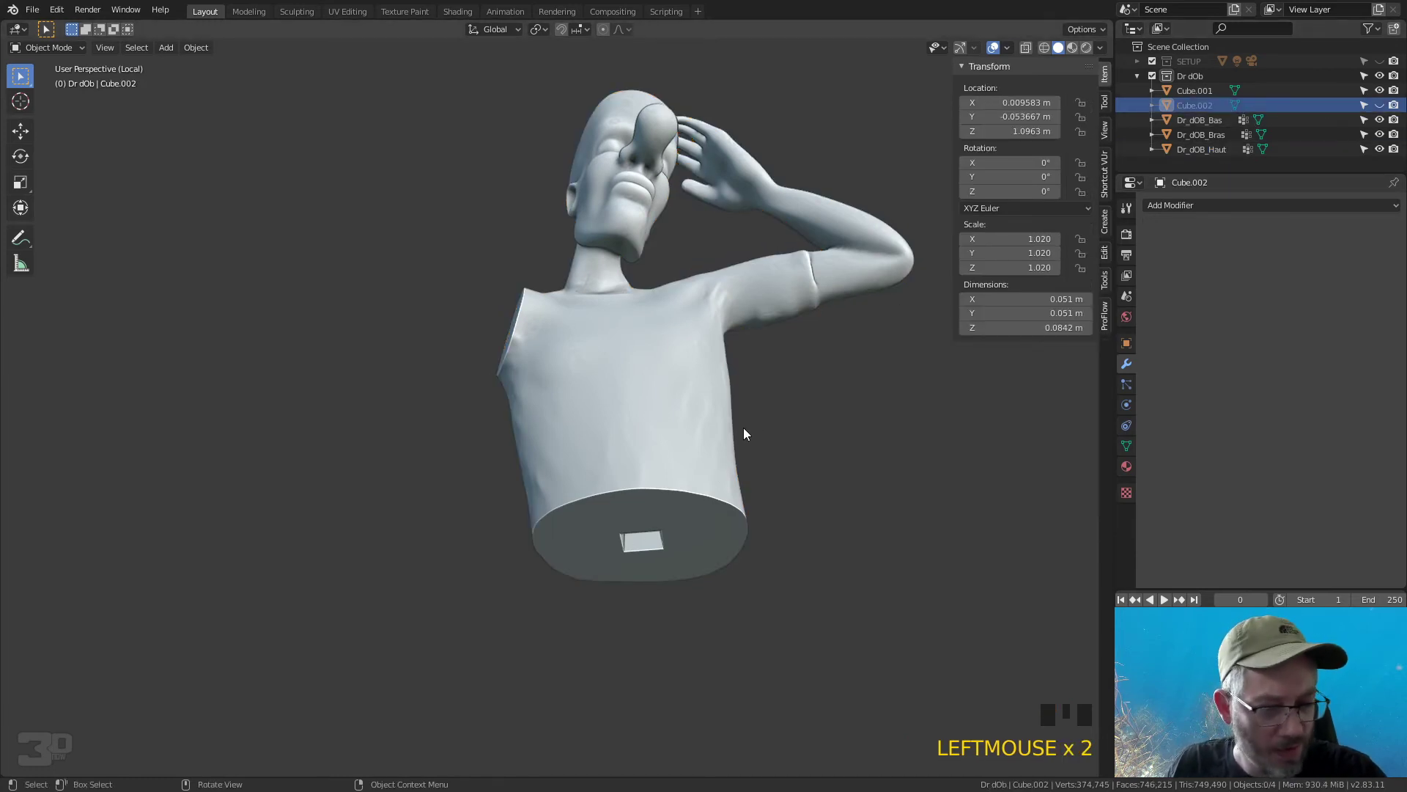
pyautogui.press('KP_Divide')
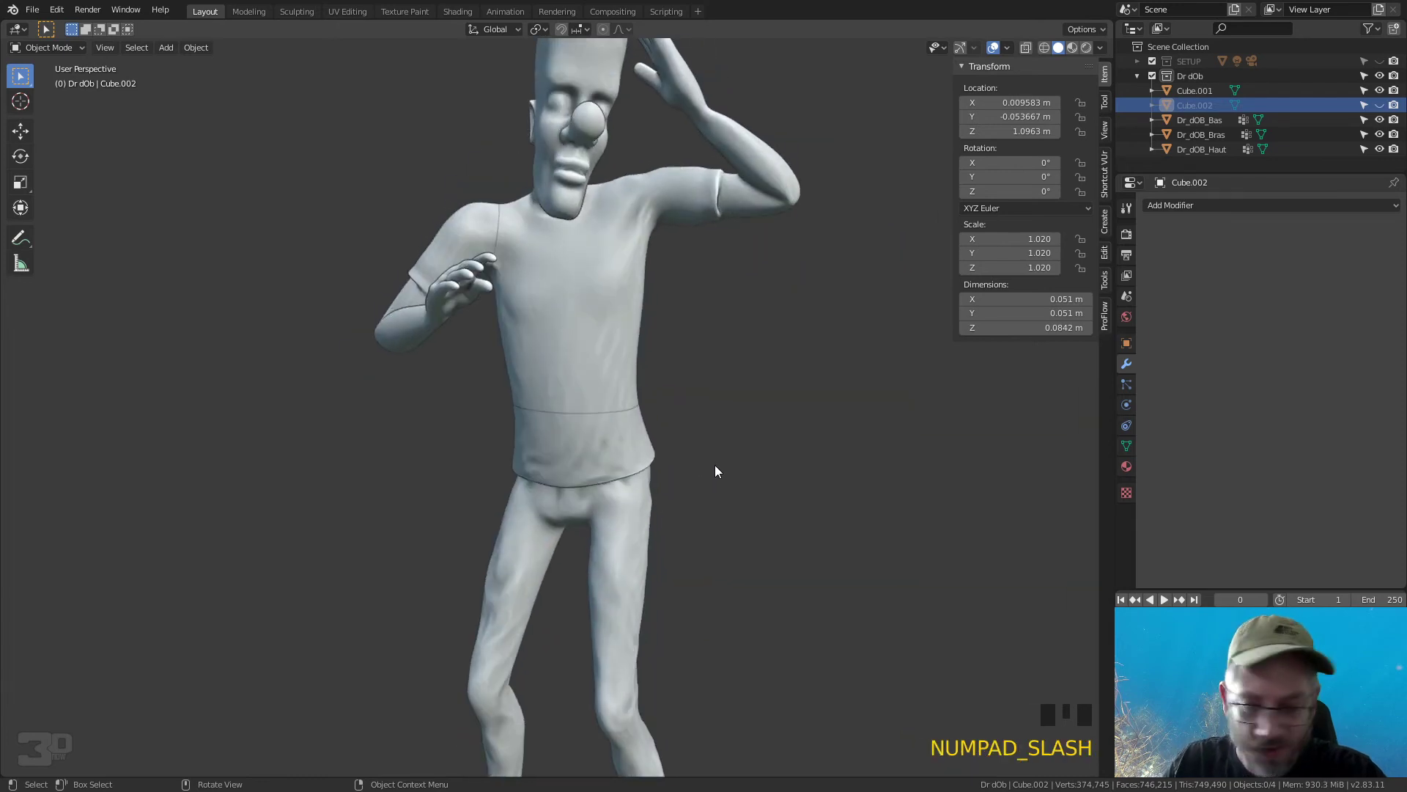
pyautogui.hotkey('shift', 'z')
pyautogui.hotkey('shift', 'z')
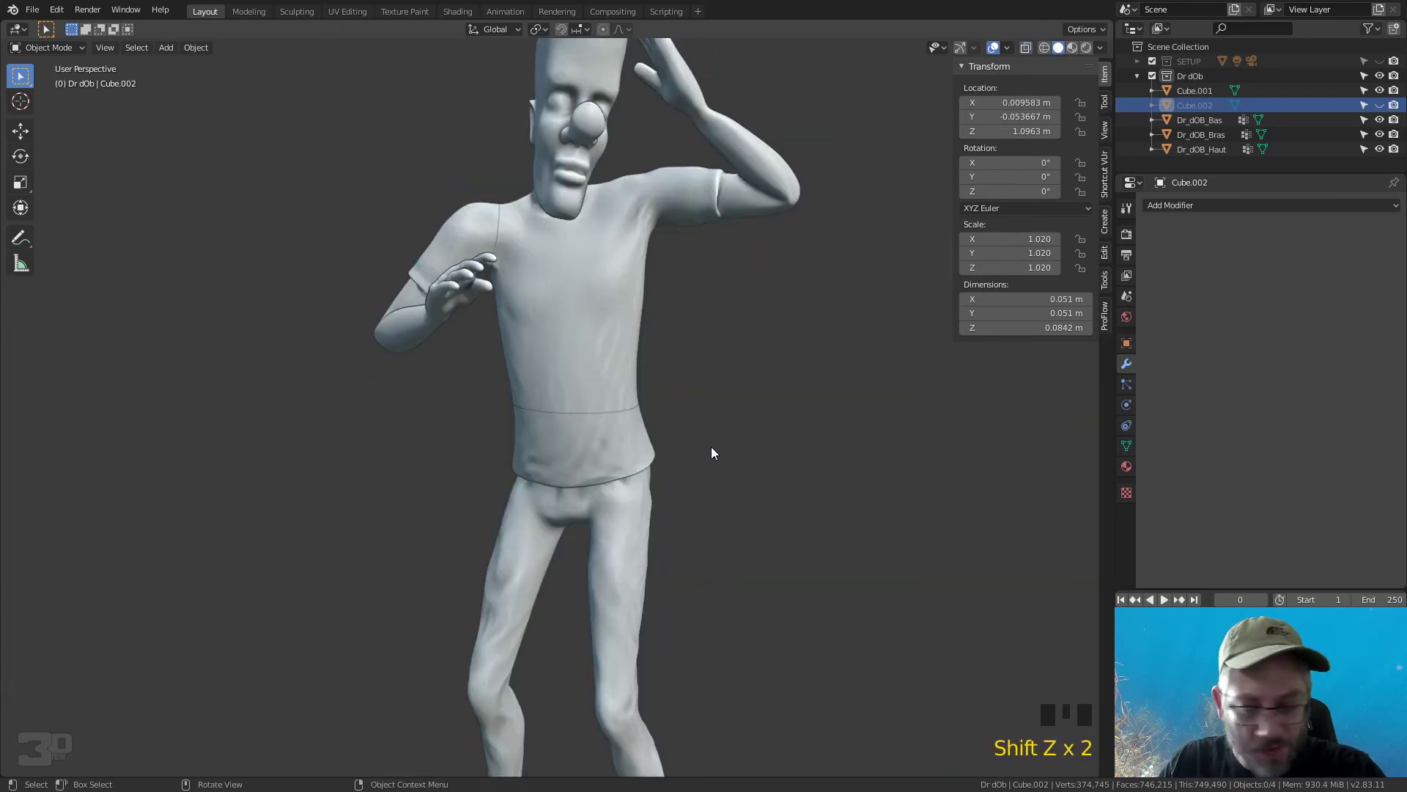
pyautogui.hotkey('alt', 'z')
pyautogui.moveTo(713, 449); pyautogui.dragTo(736, 418, button='middle')
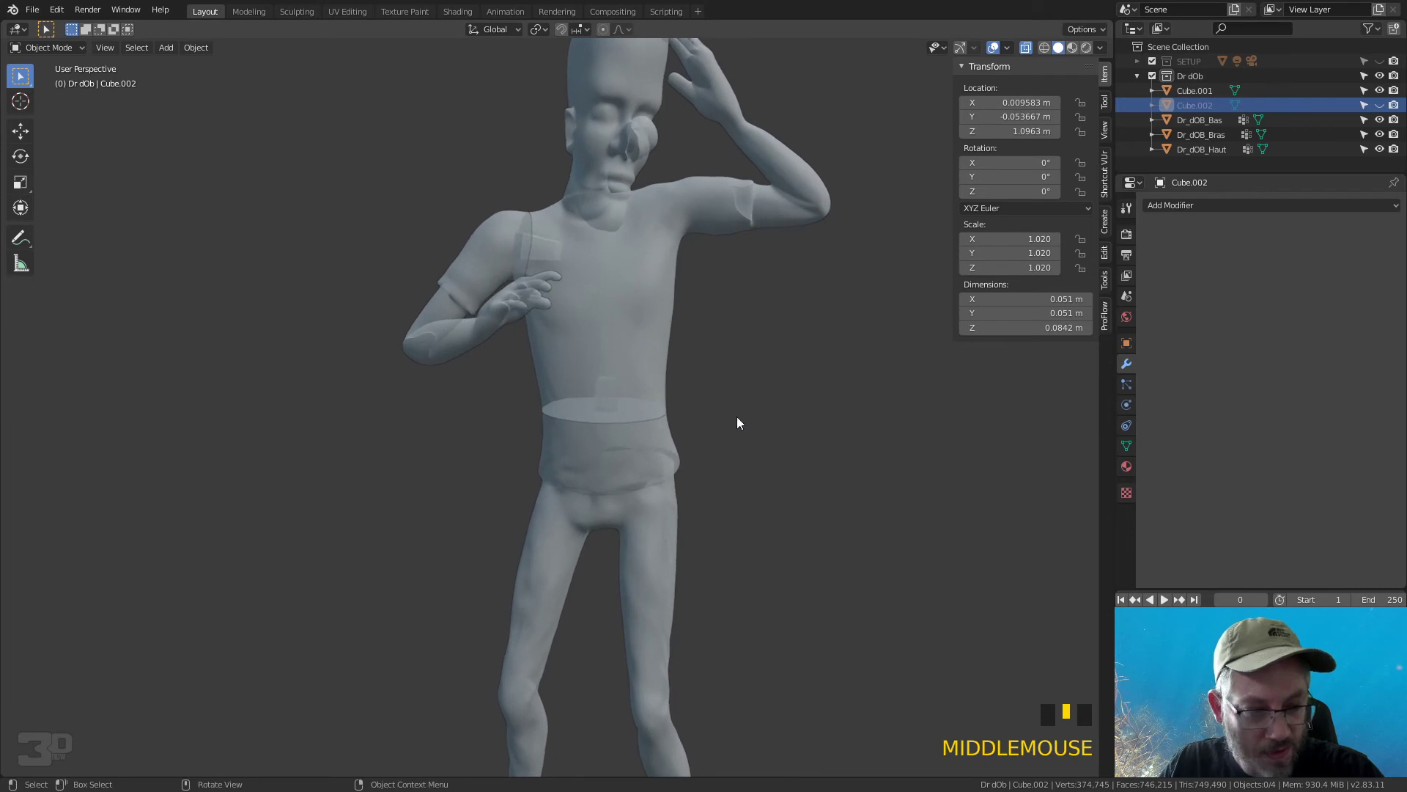
pyautogui.click(1380, 105)
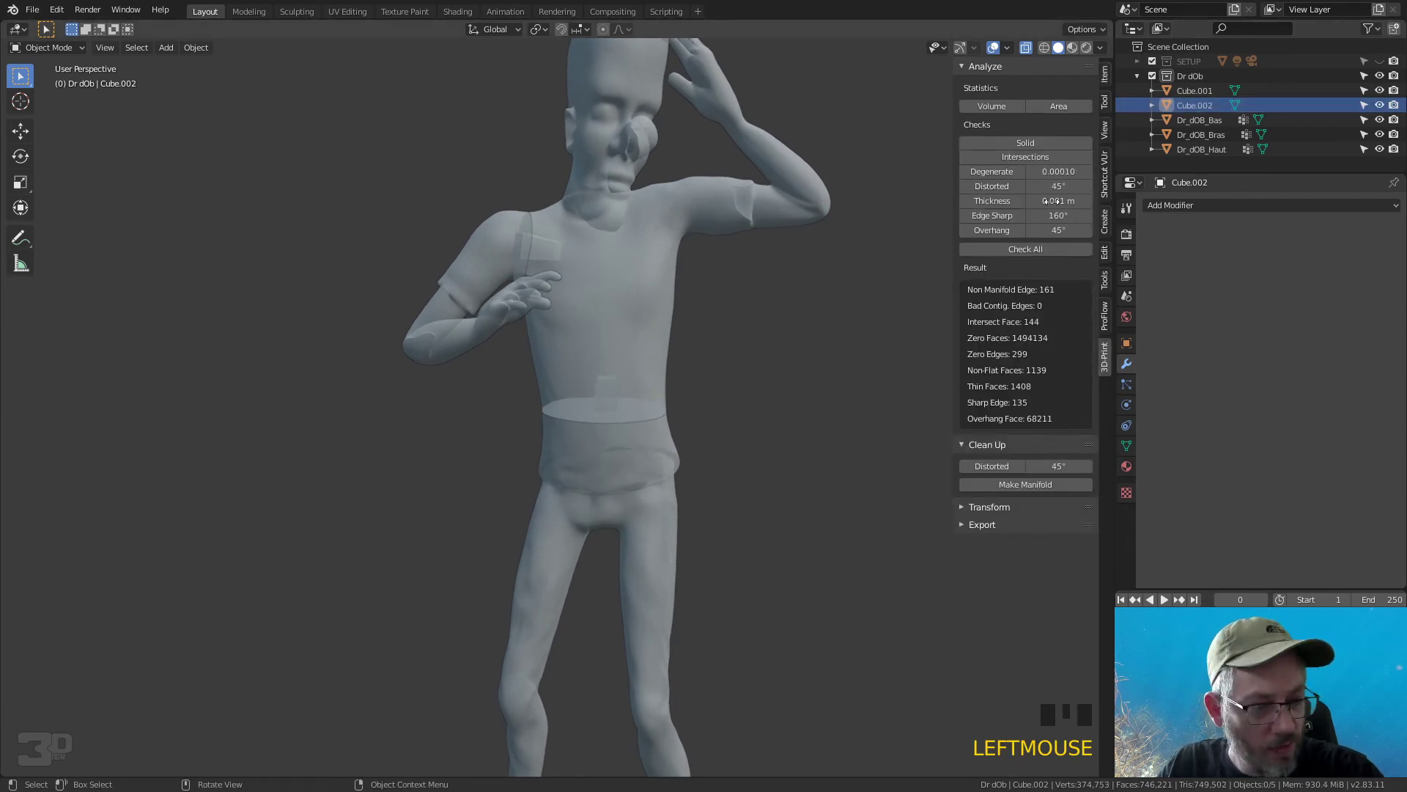
pyautogui.click(616, 396)
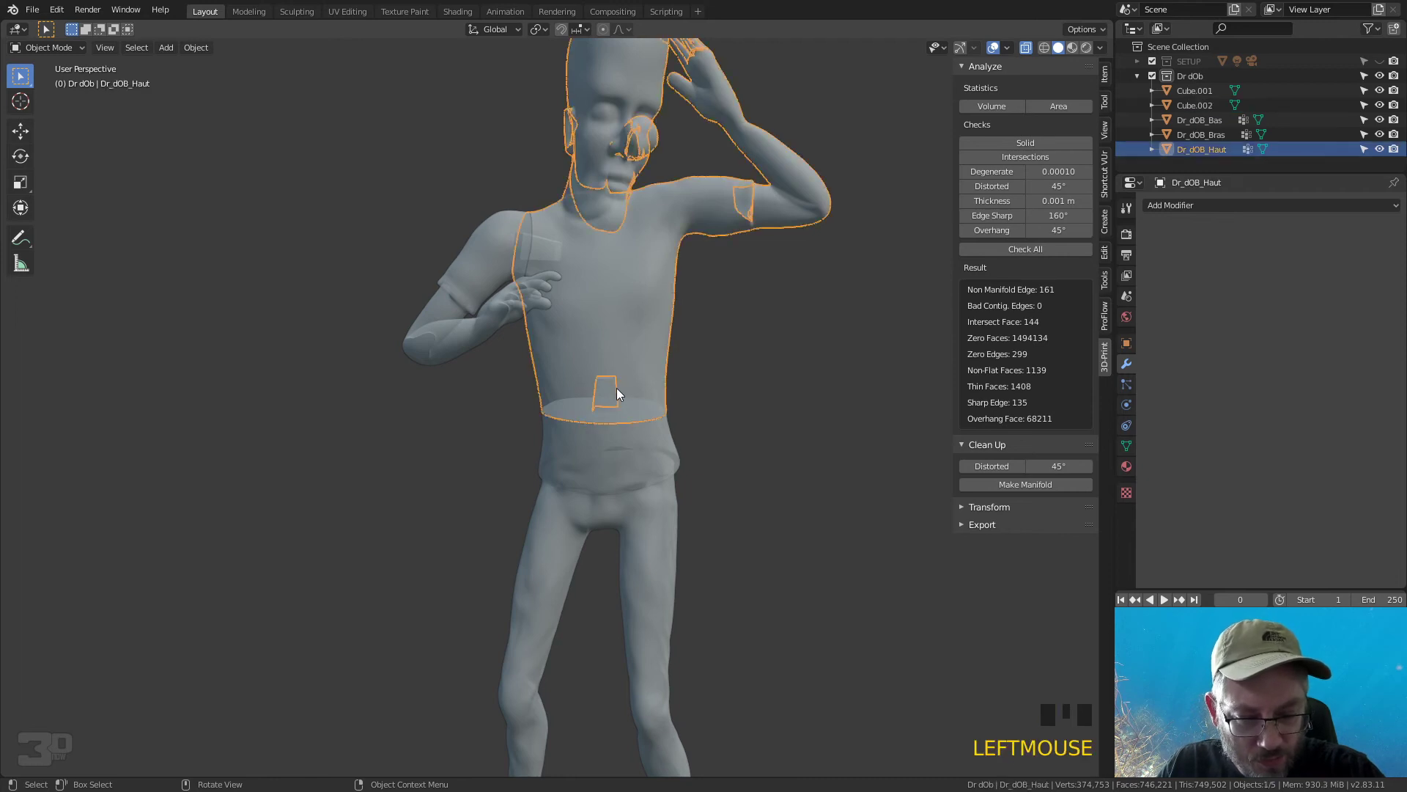
pyautogui.click(614, 397)
pyautogui.click(613, 398)
pyautogui.click(613, 391)
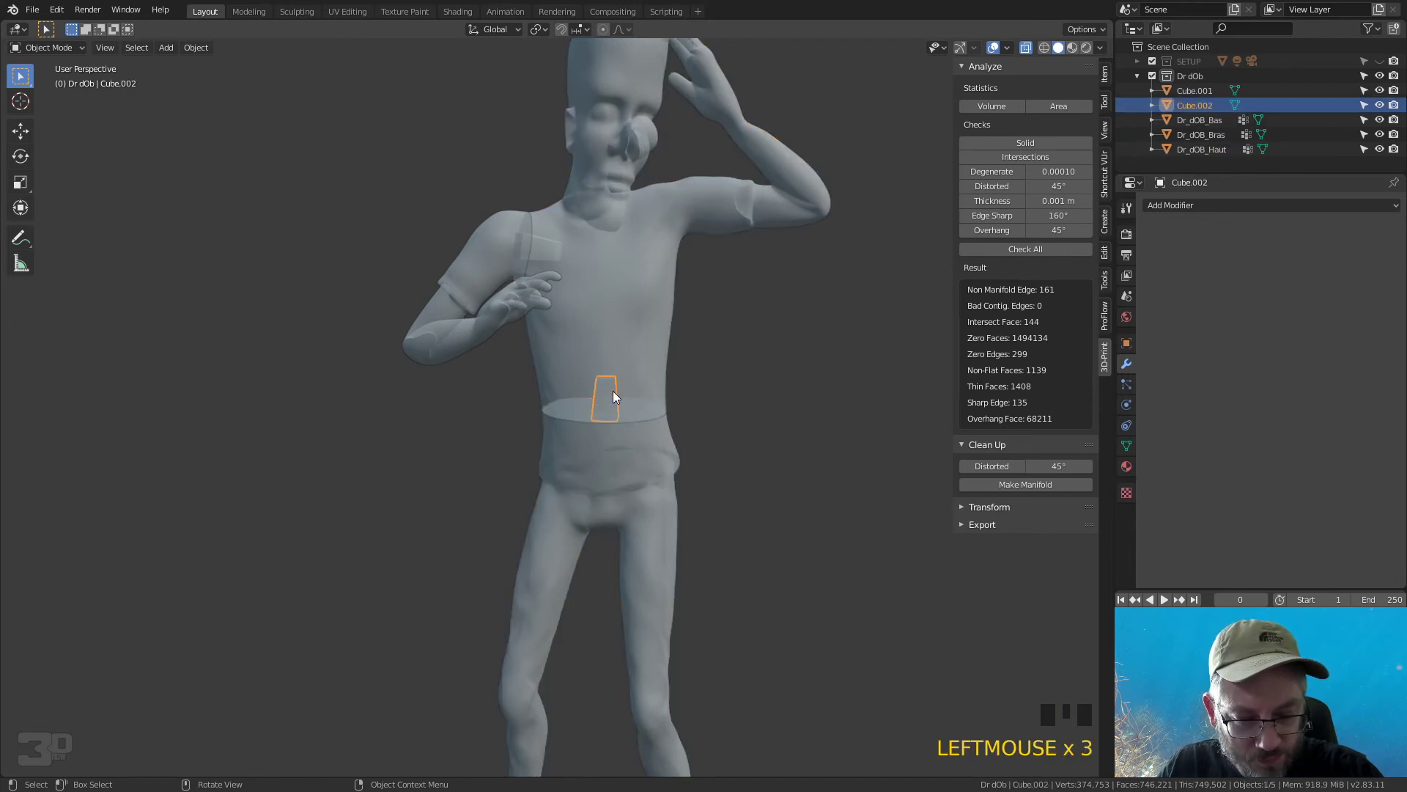
pyautogui.press('g')
pyautogui.press('x')
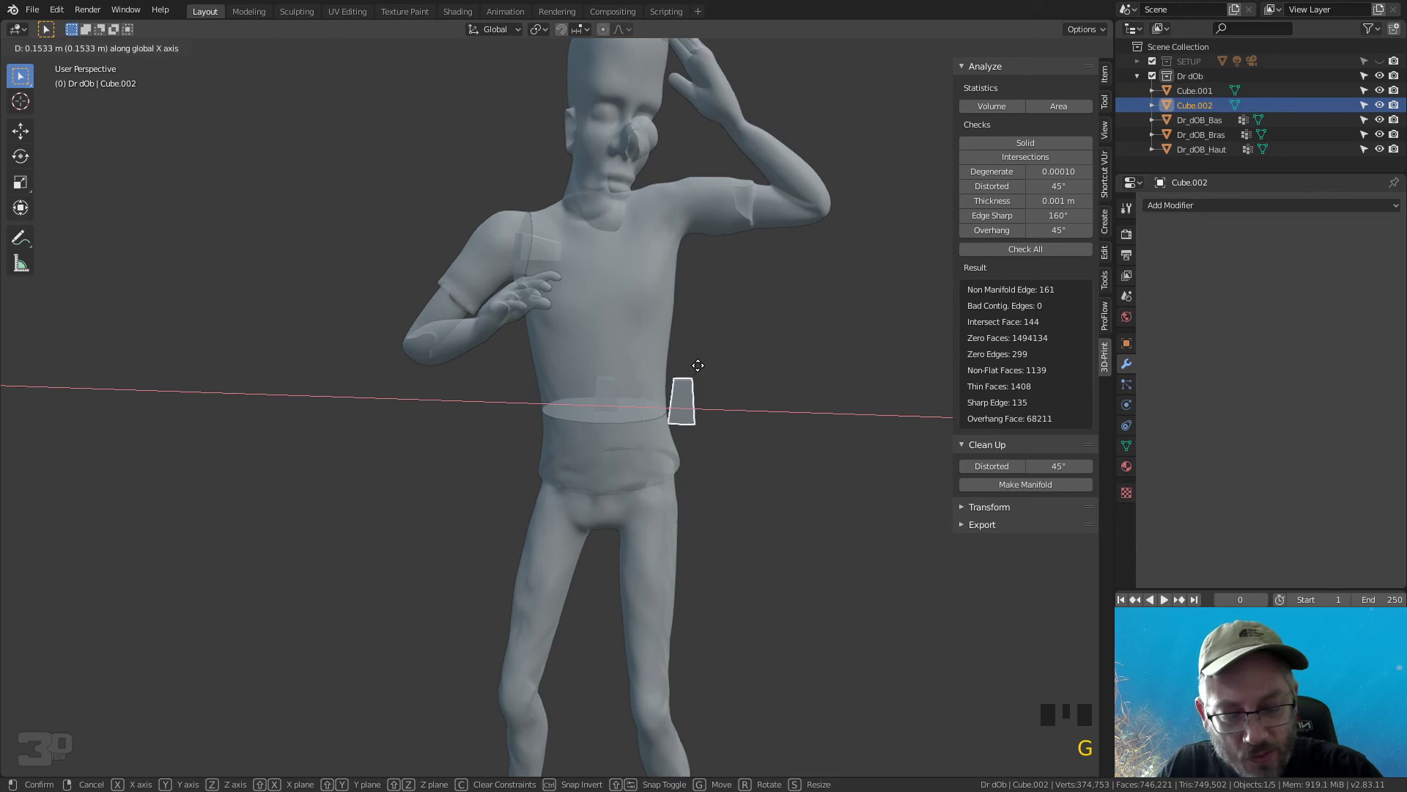
pyautogui.rightClick(695, 373)
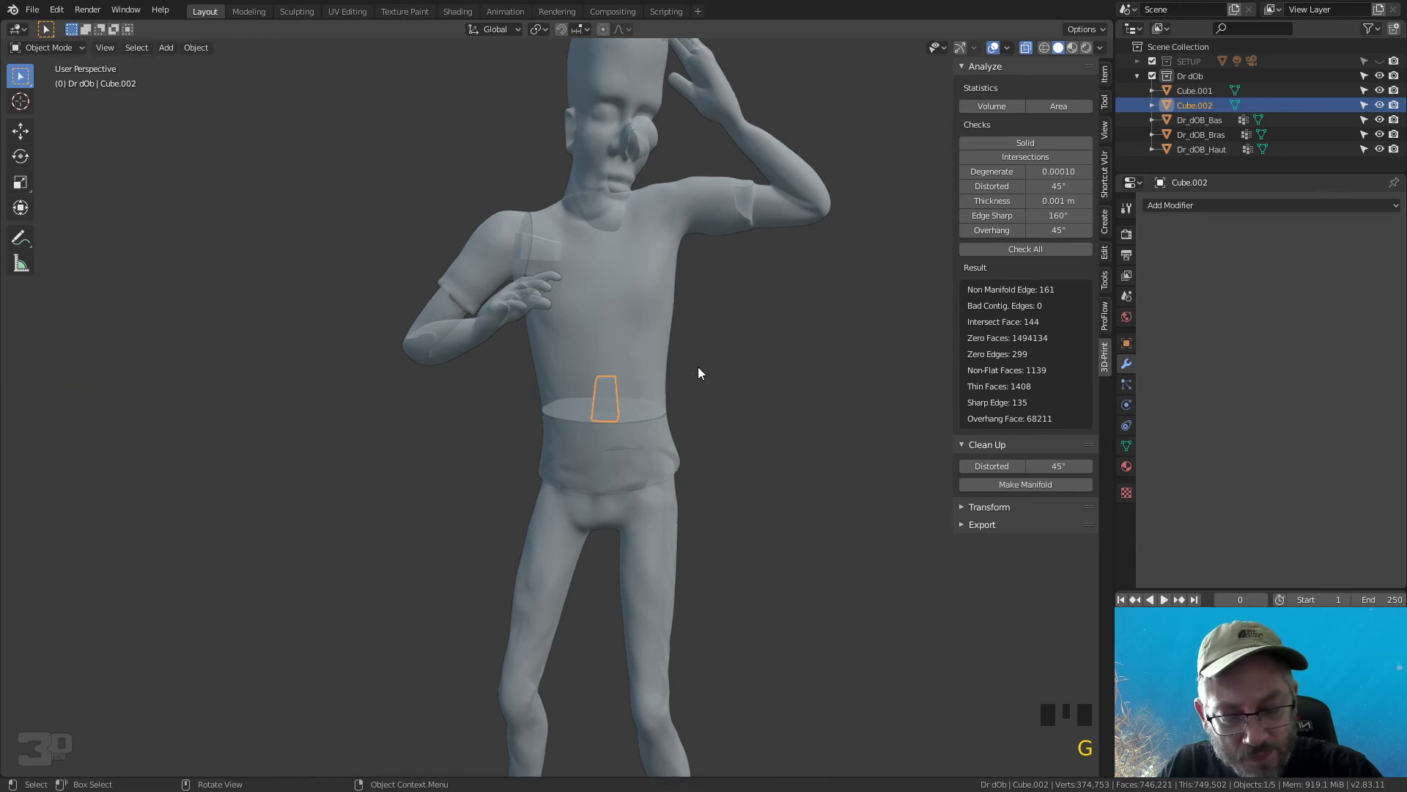
# Step: Pick Cube.002 from the overlapping objects at the waist and delete it
pyautogui.keyDown('alt'); pyautogui.click(617, 405); pyautogui.keyUp('alt')
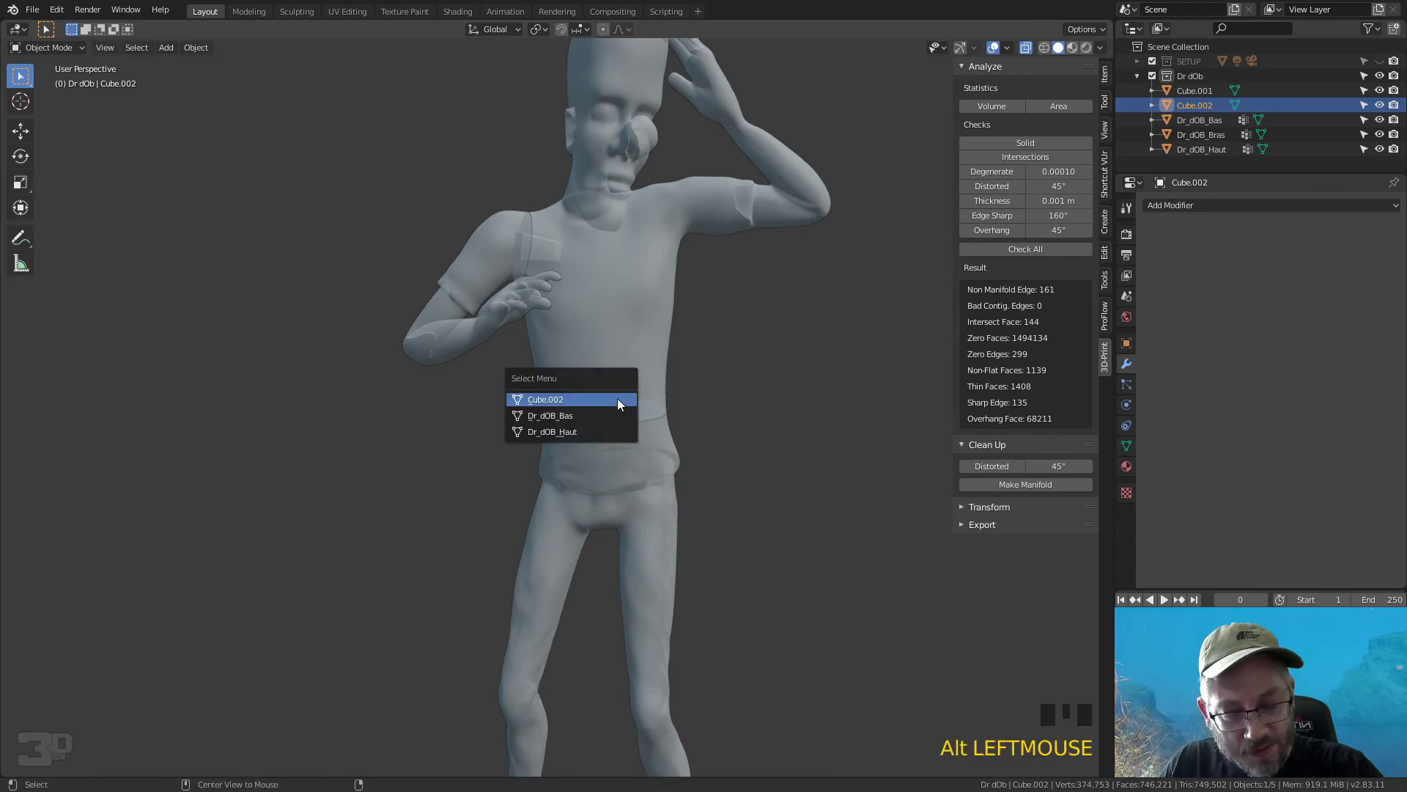
pyautogui.click(571, 399)
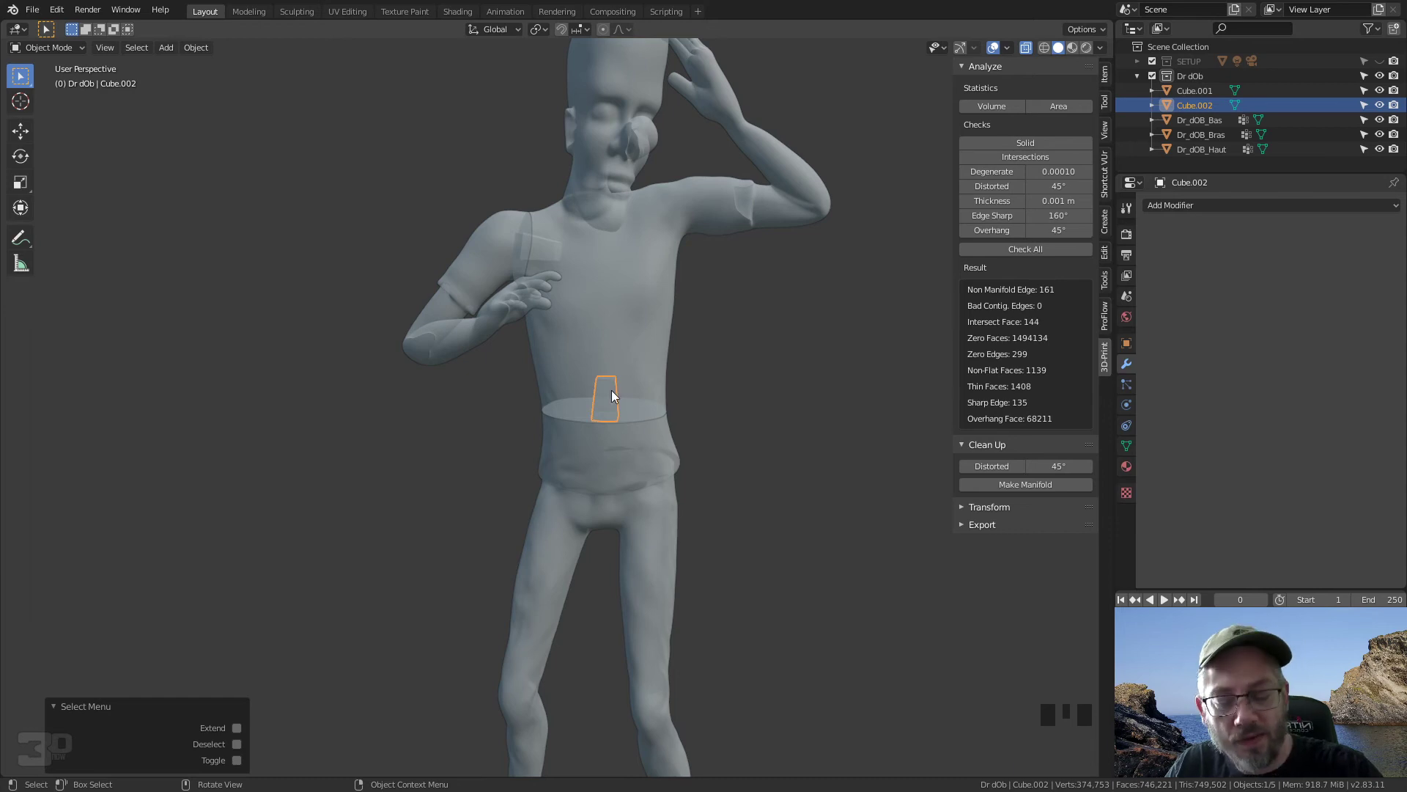
pyautogui.press('x')
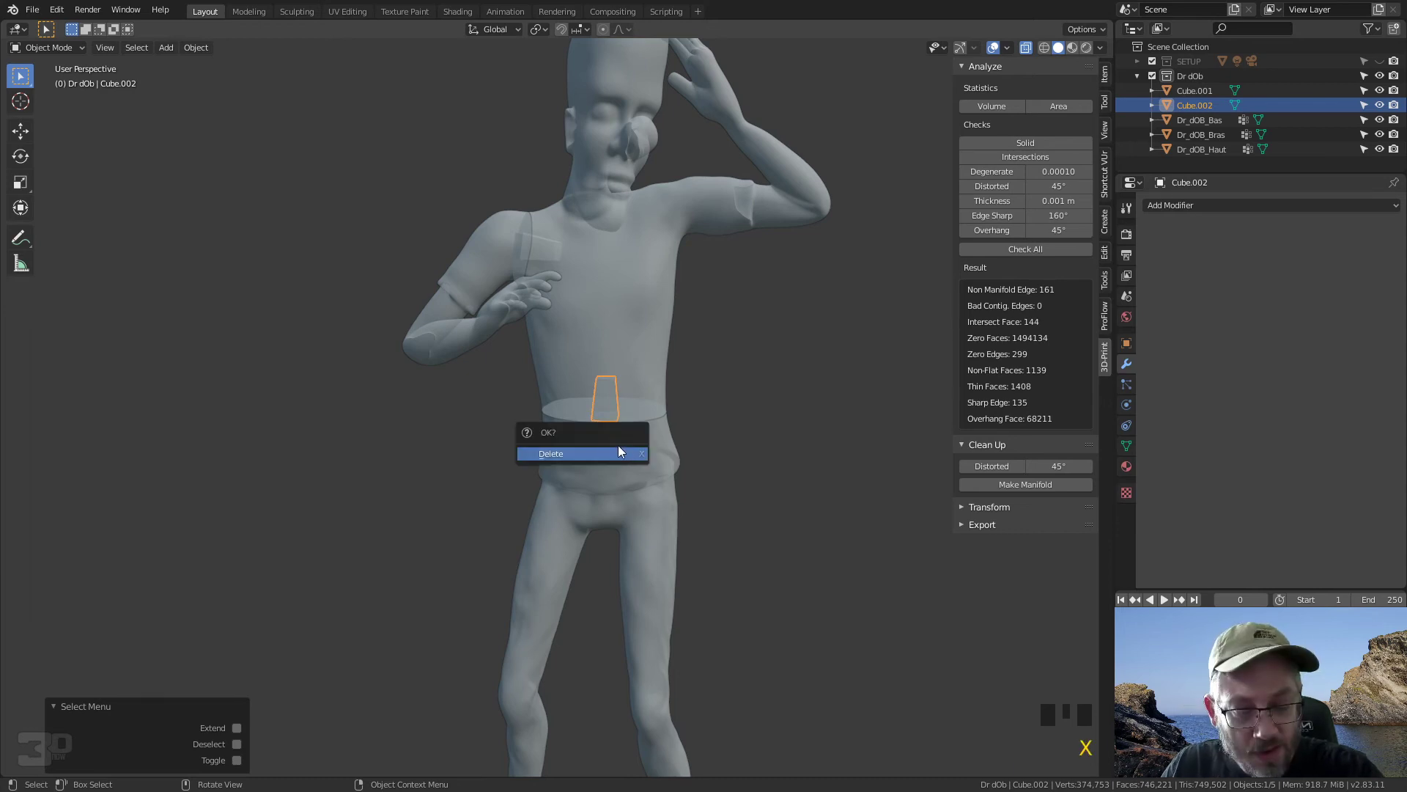
pyautogui.click(618, 455)
# Step: Duplicate the shoulder peg Cube.001 in place, leaving the copy at the original's position
pyautogui.moveTo(657, 444)
pyautogui.mouseDown(button='middle')
pyautogui.moveTo(705, 442)
pyautogui.moveTo(681, 436)
pyautogui.mouseUp(button='middle')
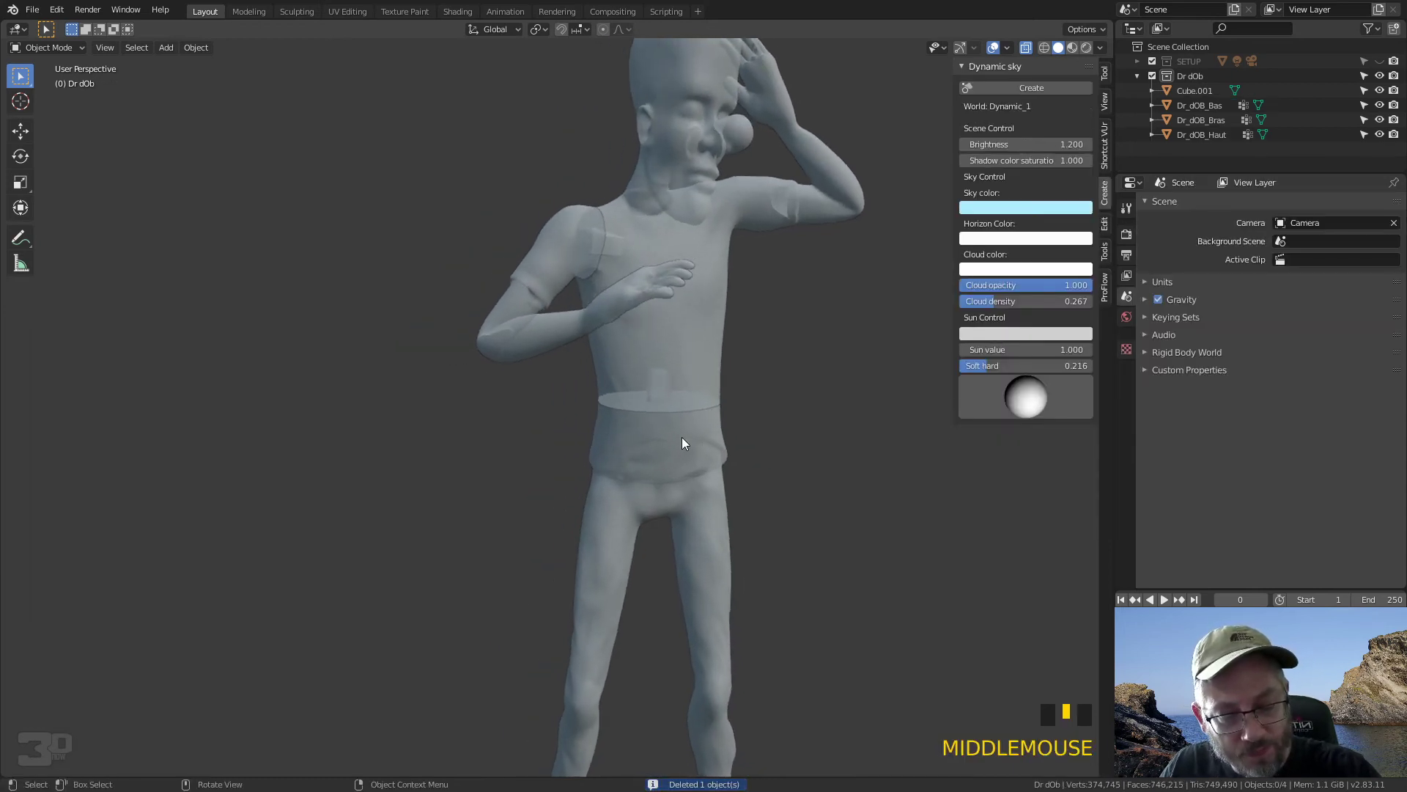
pyautogui.click(578, 244)
pyautogui.moveTo(680, 353); pyautogui.dragTo(569, 353, button='middle')
pyautogui.click(454, 288)
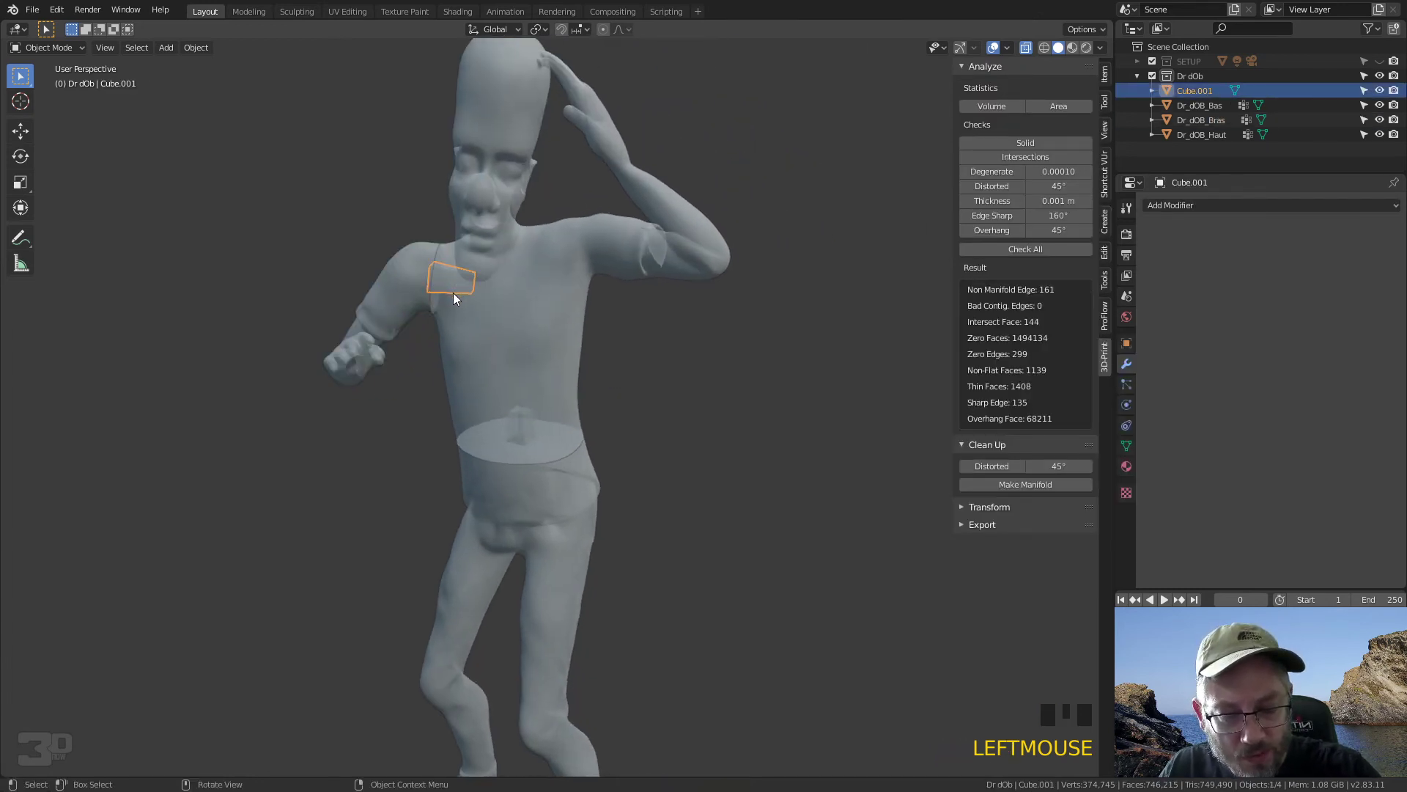
pyautogui.press('ctrl')
pyautogui.press('ctrl')
pyautogui.press('ctrl')
pyautogui.press('ctrl')
pyautogui.press('ctrl')
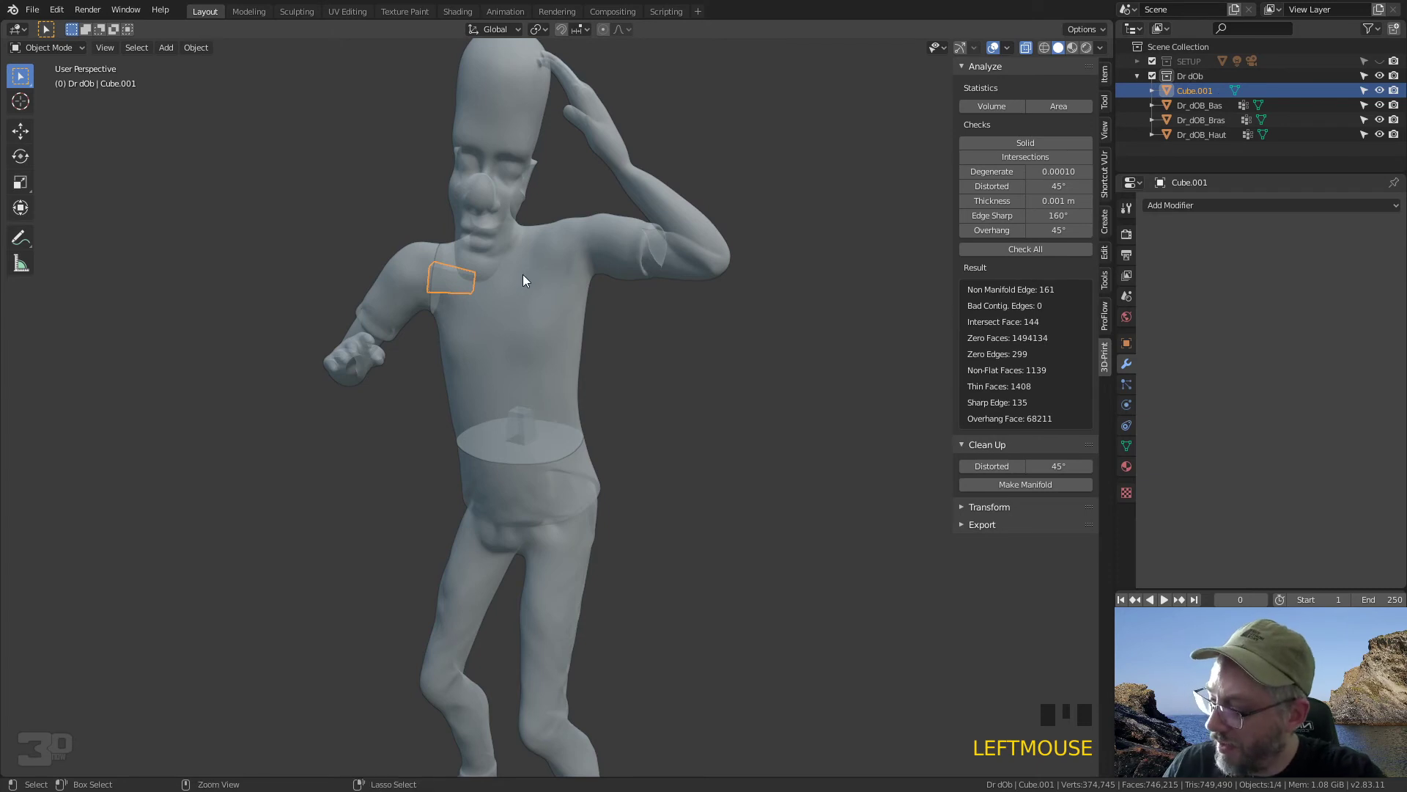
pyautogui.hotkey('shift', 'd')
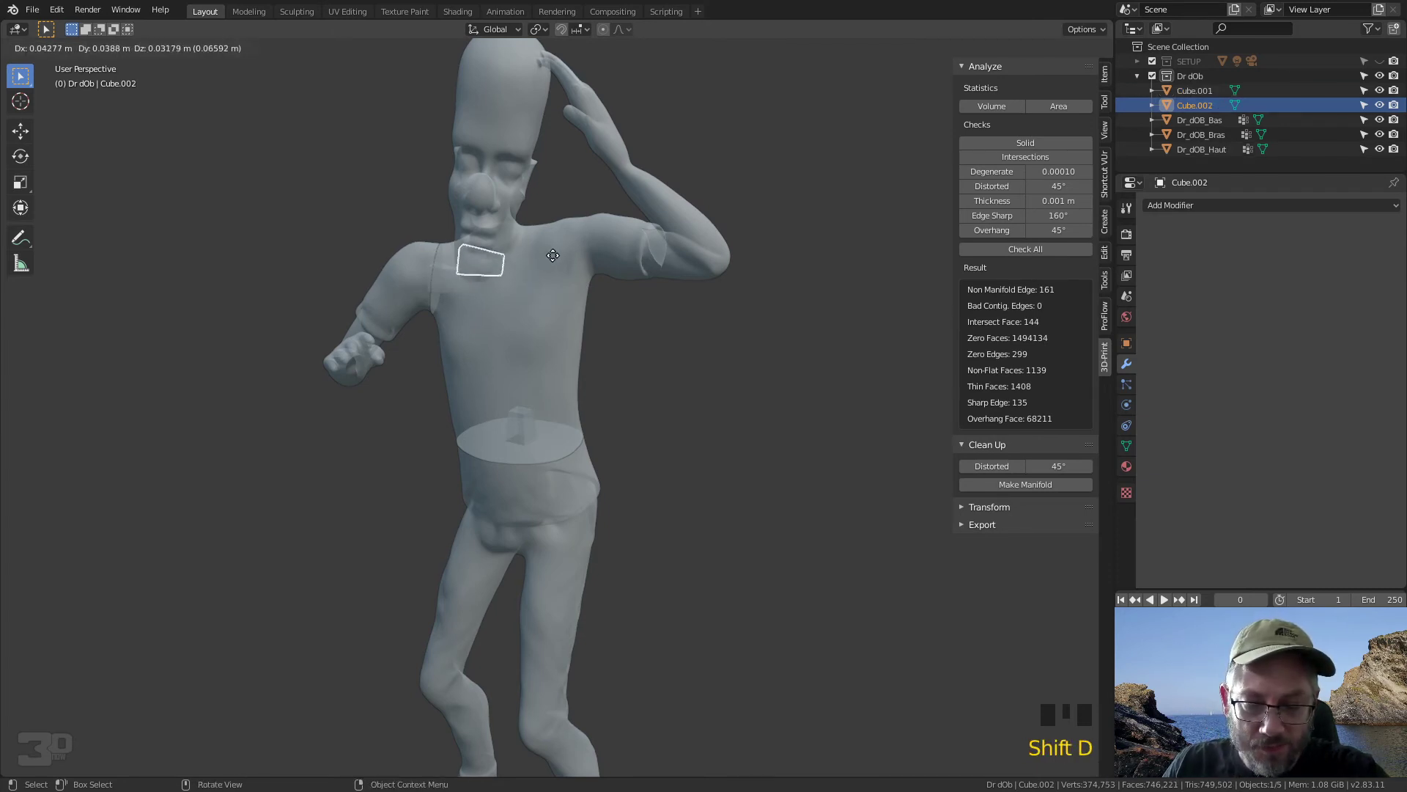
pyautogui.rightClick(550, 258)
# Step: Isolate the arm Dr_dOB_Bras together with the original shoulder peg Cube.001 in local view, and turn off X-ray display
pyautogui.click(408, 284)
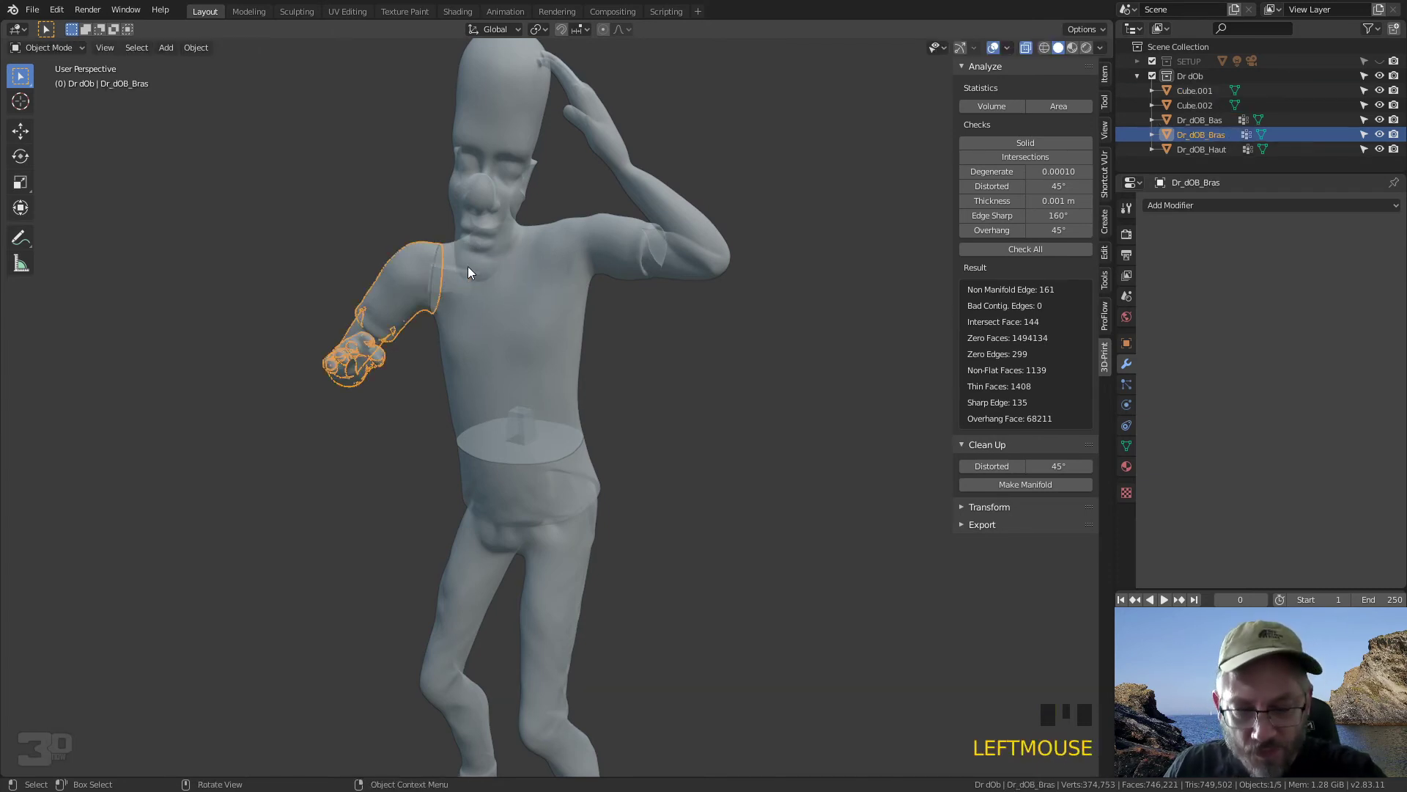
pyautogui.keyDown('shift'); pyautogui.click(446, 276); pyautogui.keyUp('shift')
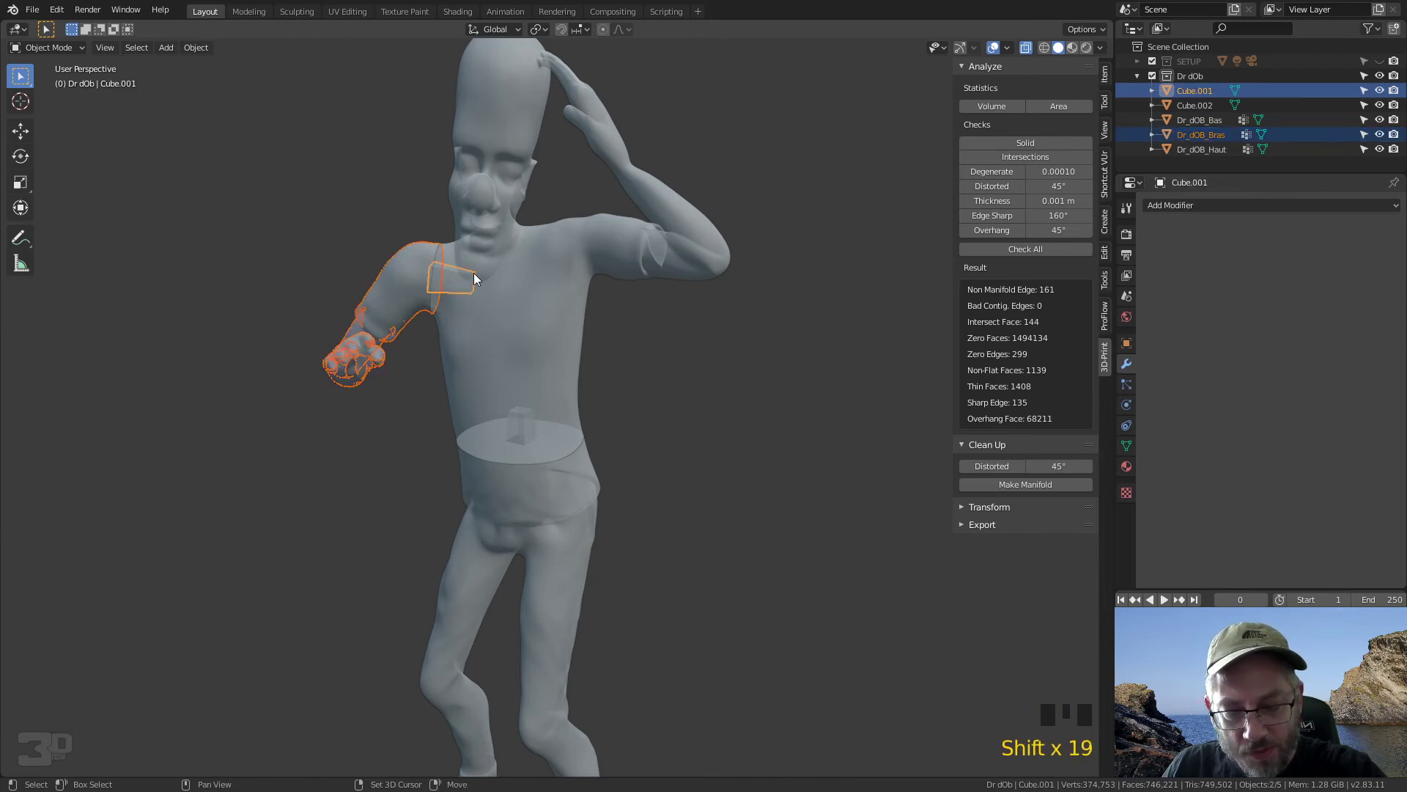
pyautogui.press('KP_Divide')
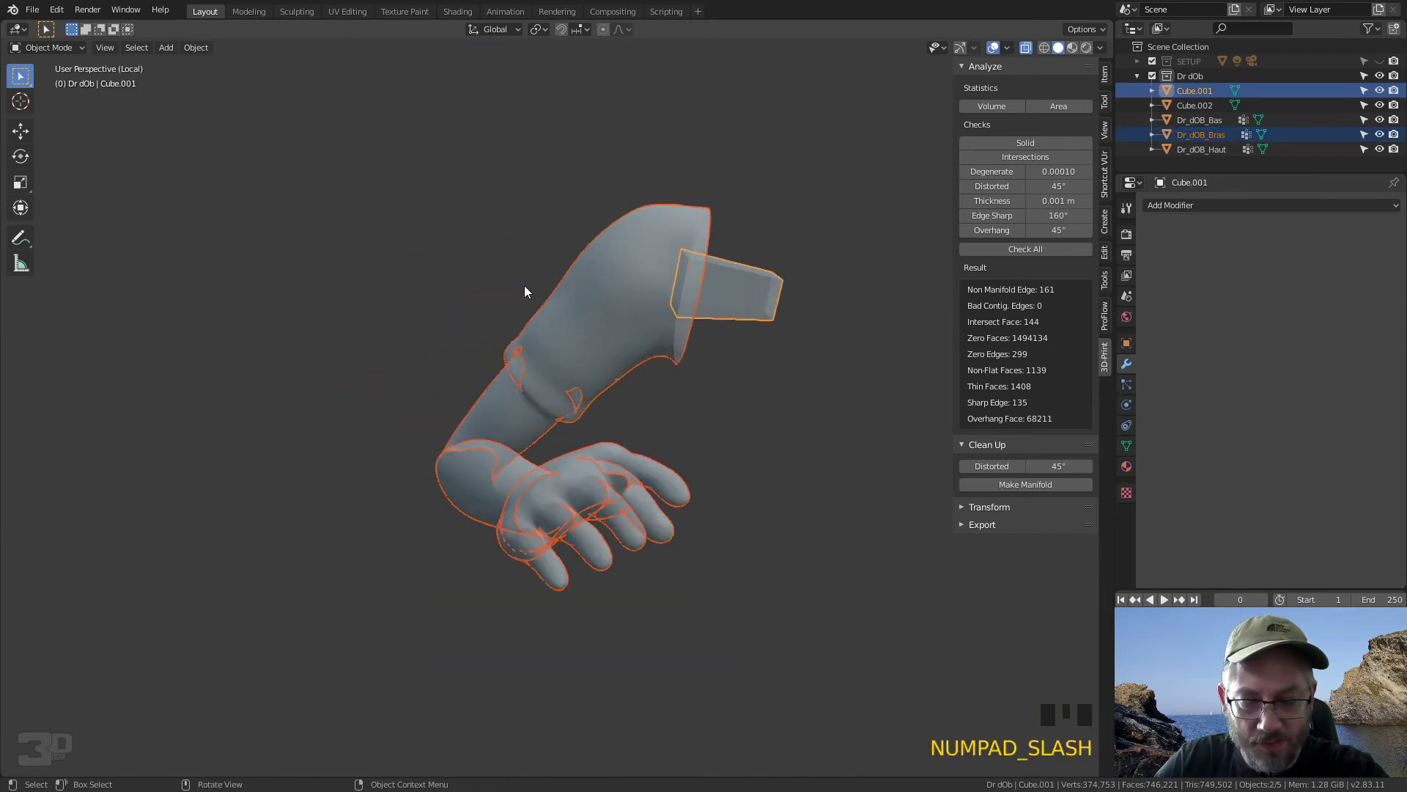
pyautogui.moveTo(570, 257); pyautogui.dragTo(687, 471, button='middle')
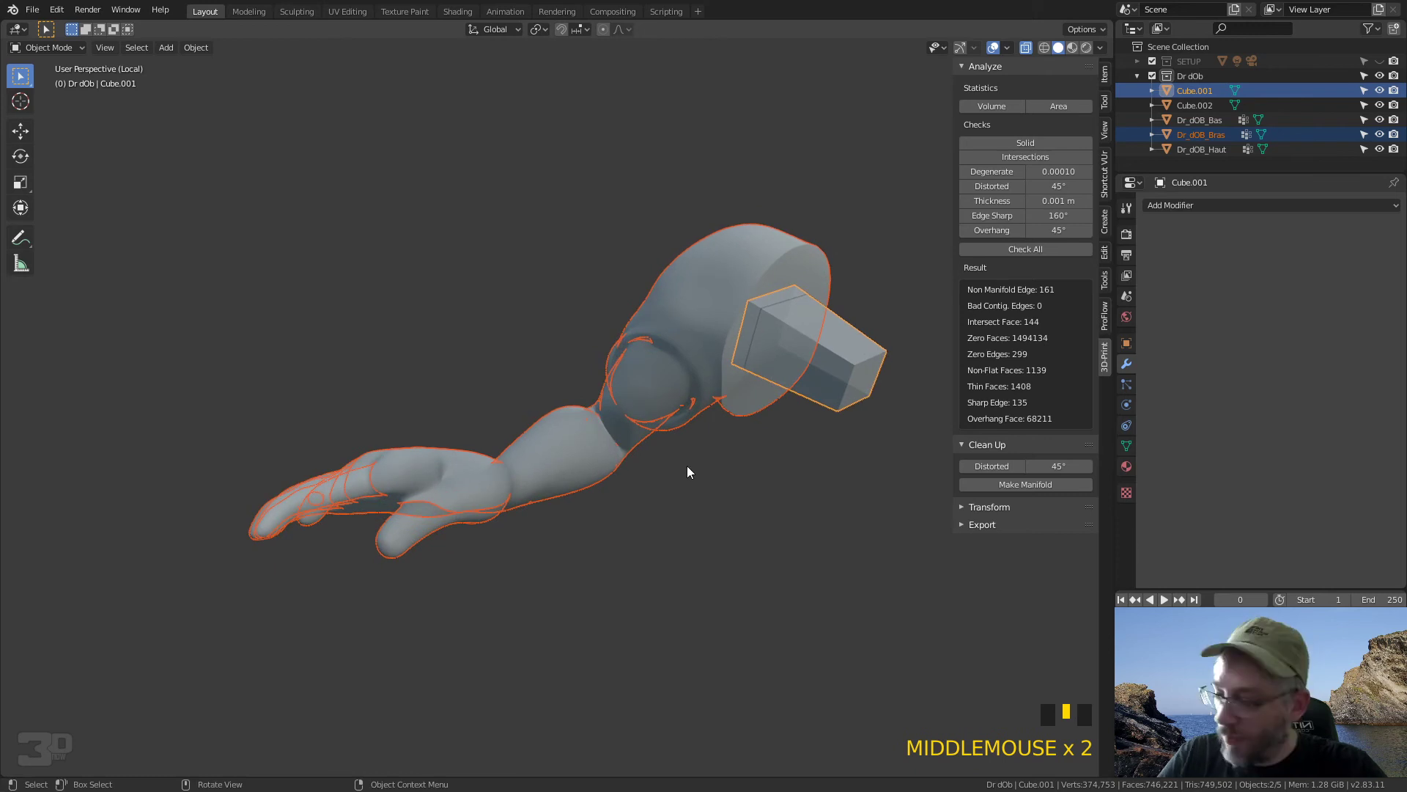
pyautogui.hotkey('shift', 'z')
pyautogui.hotkey('shift', 'z')
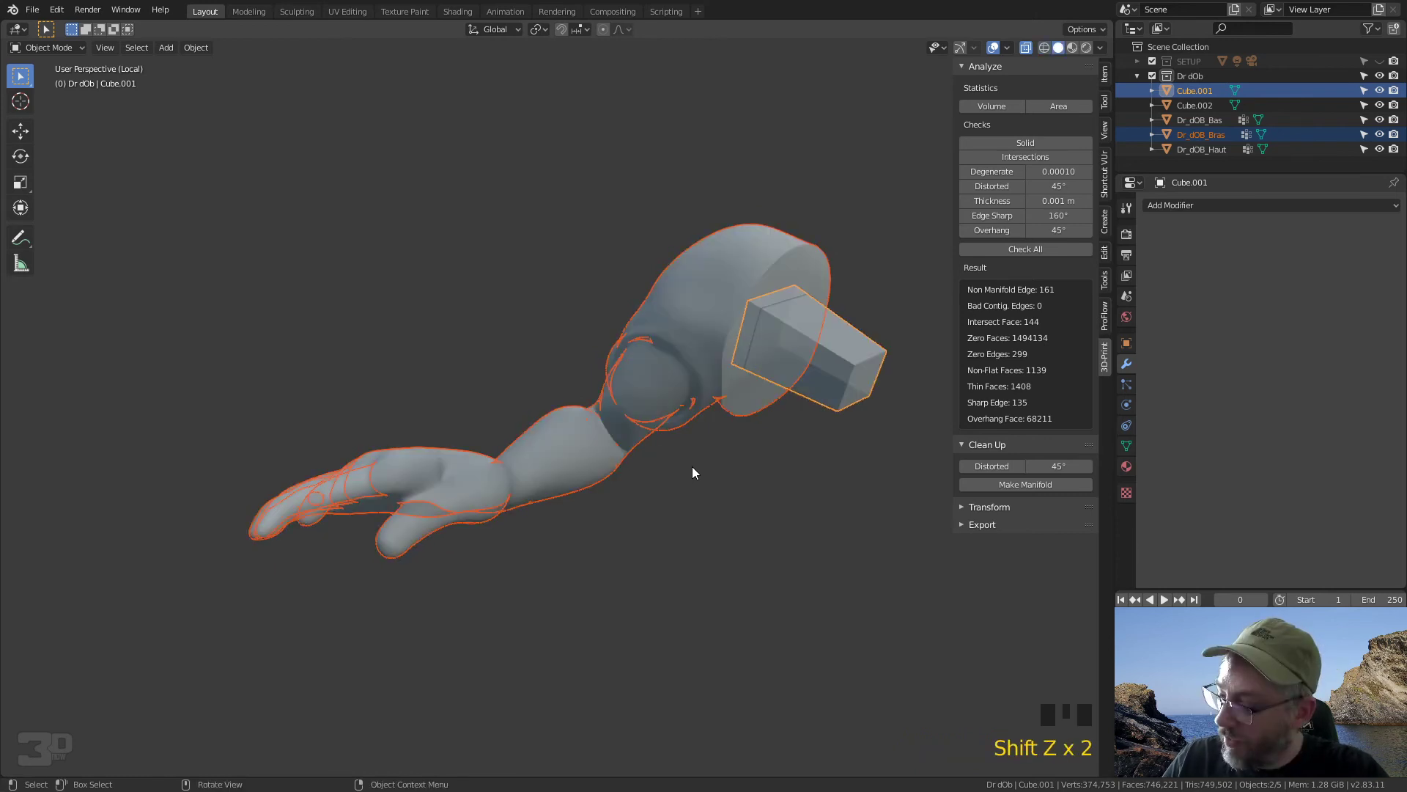
pyautogui.hotkey('alt', 'z')
pyautogui.moveTo(698, 467); pyautogui.dragTo(789, 334, button='middle')
# Step: Add a Boolean modifier set to Union on the arm Dr_dOB_Bras with the shoulder peg Cube.001 as its object, and apply it
pyautogui.click(798, 332)
pyautogui.click(798, 332)
pyautogui.click(718, 321)
pyautogui.click(1243, 206)
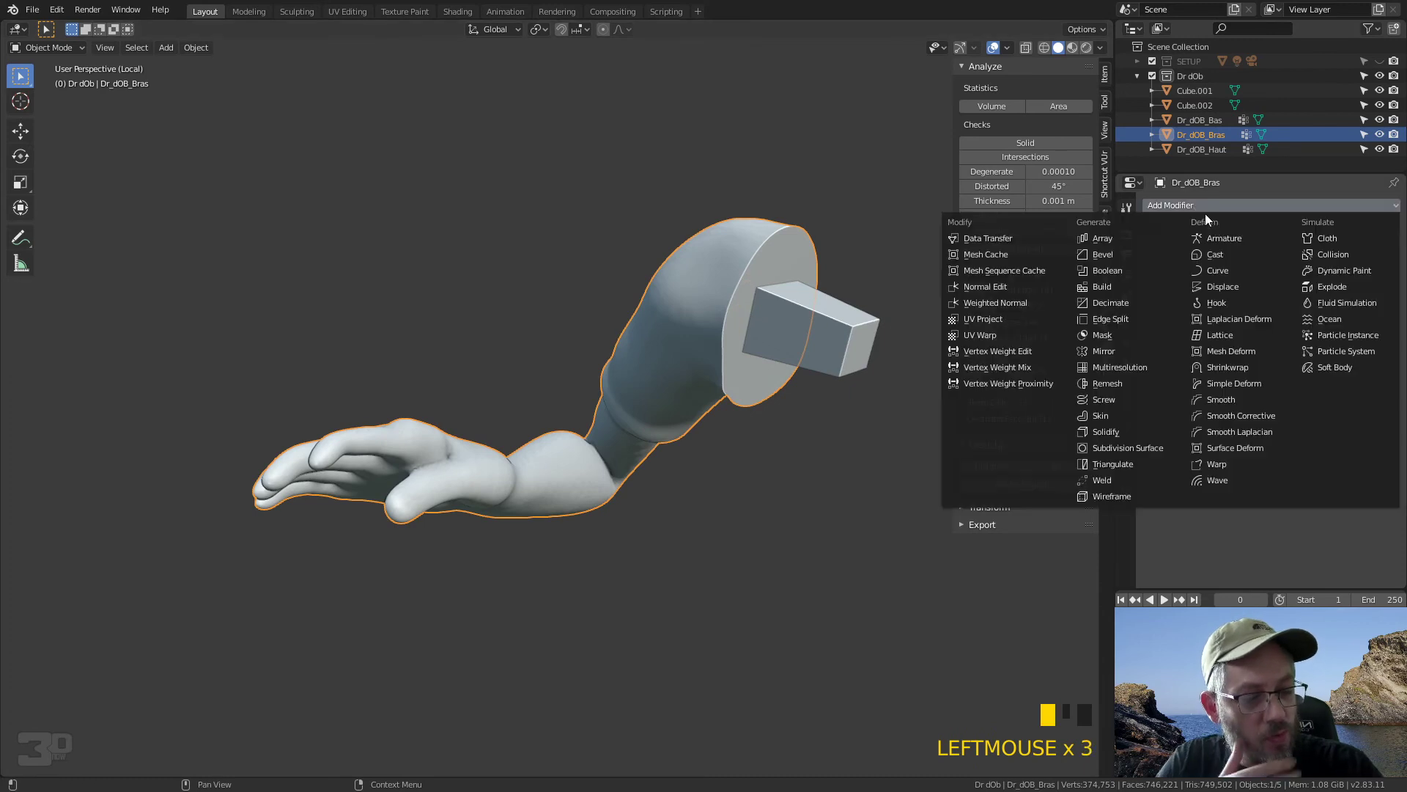
pyautogui.click(1092, 271)
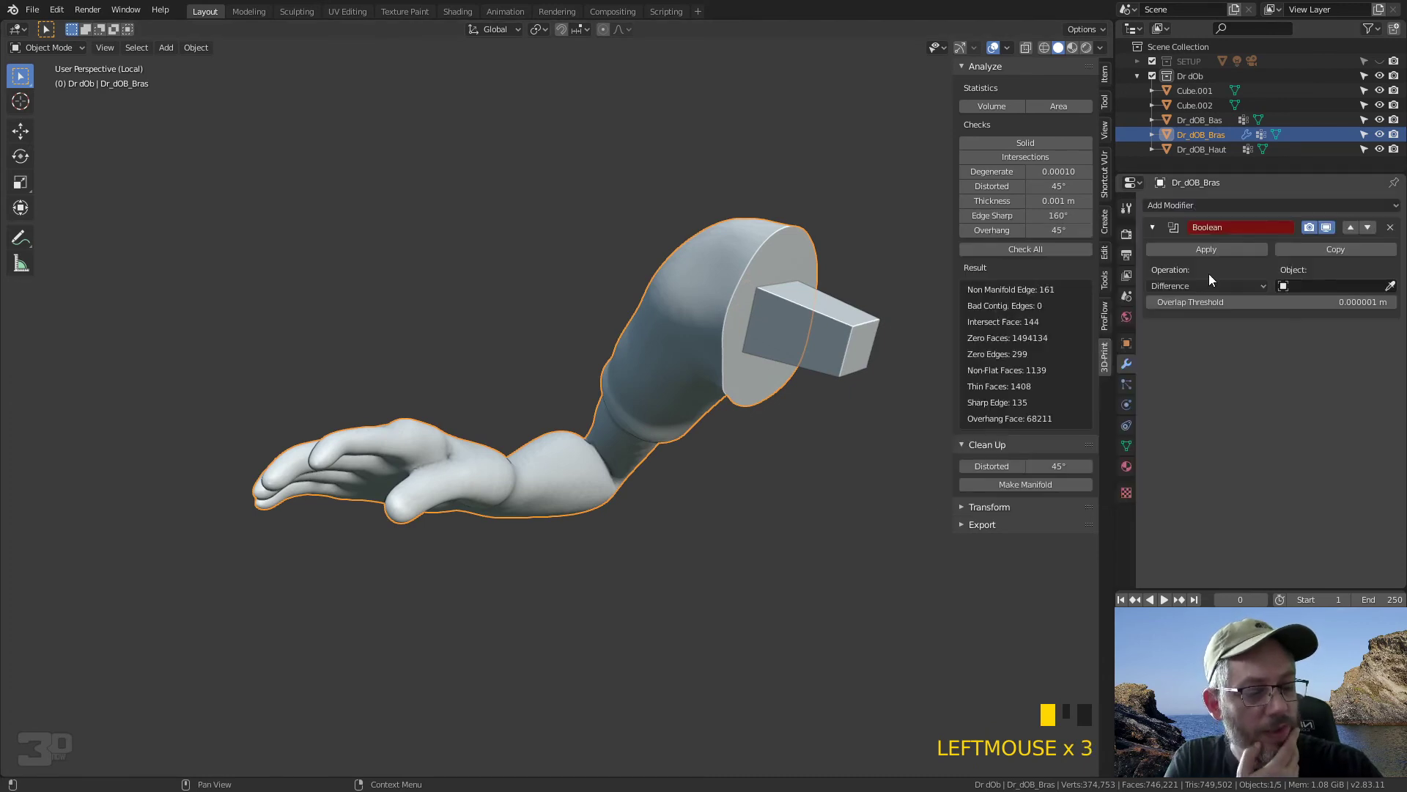
pyautogui.click(1264, 288)
pyautogui.click(1197, 310)
pyautogui.click(1391, 286)
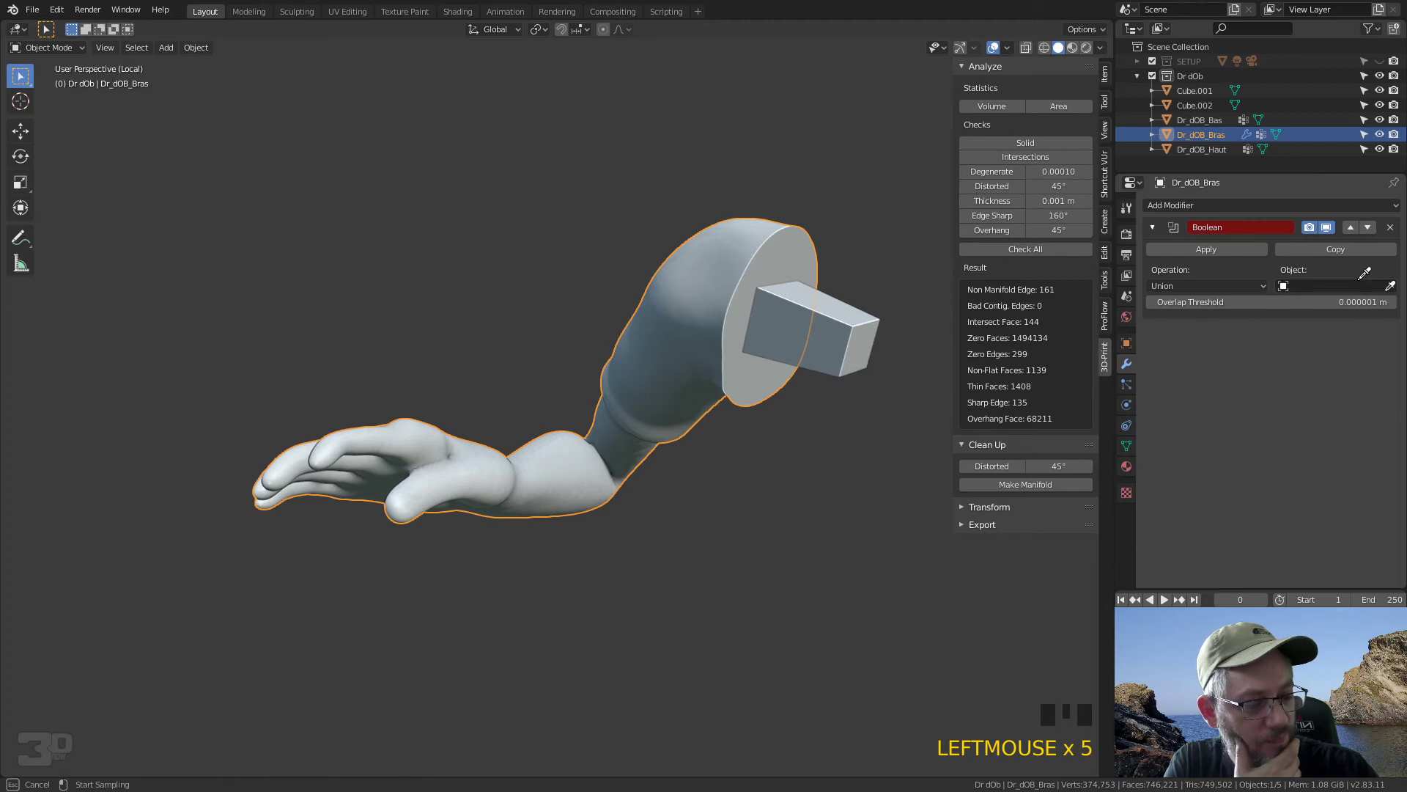
pyautogui.click(828, 323)
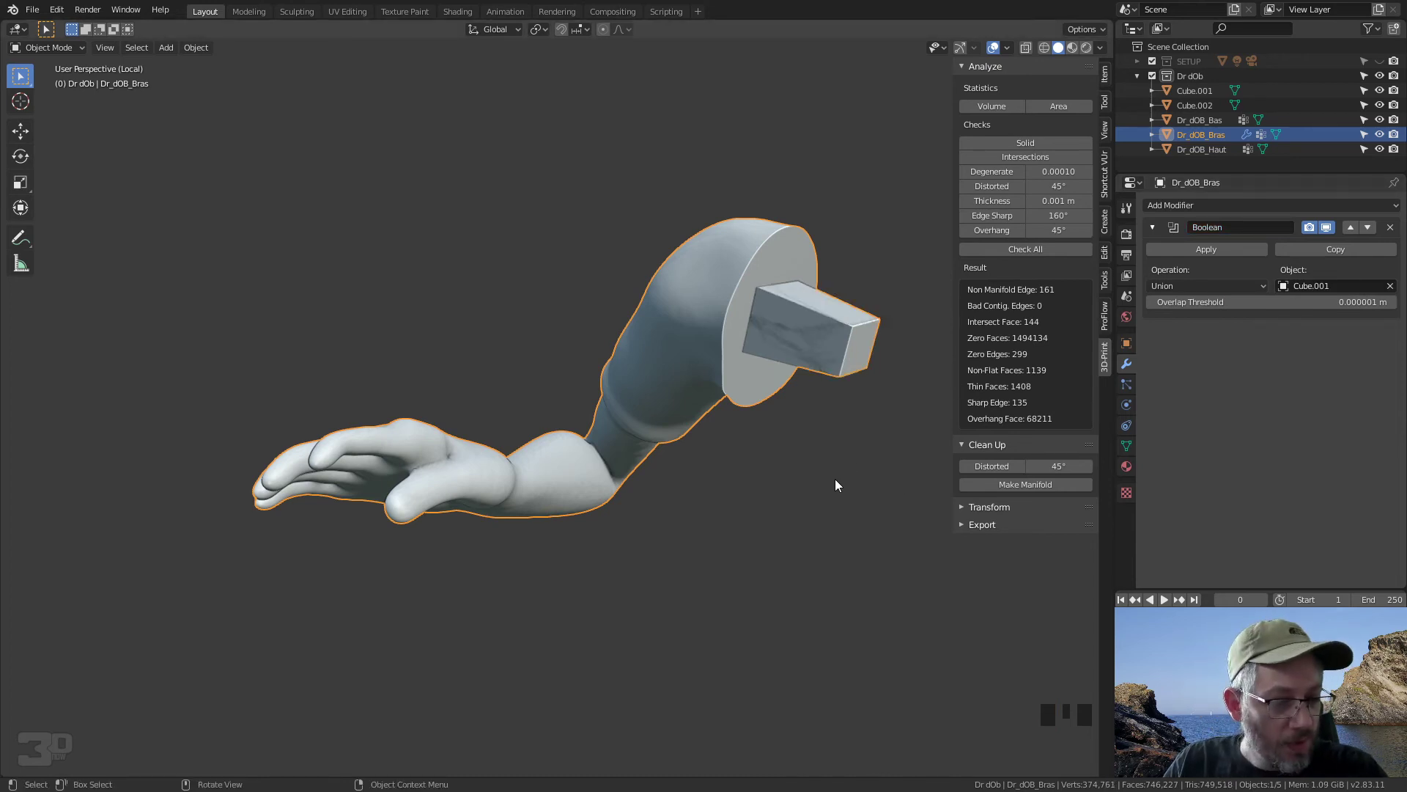
pyautogui.click(1202, 250)
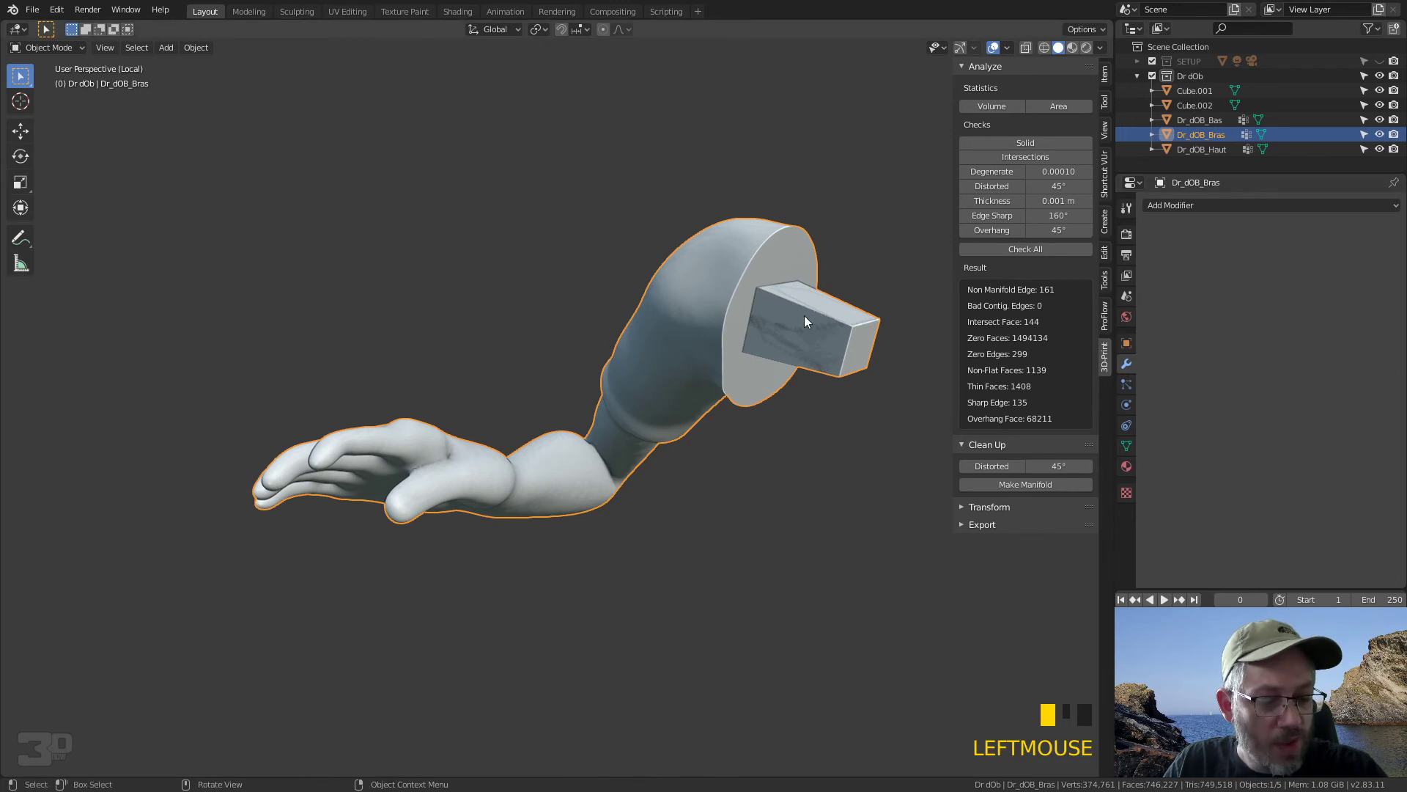
# Step: Try to delete the duplicated shoulder peg Cube.002 while the arm is isolated
pyautogui.click(1202, 105)
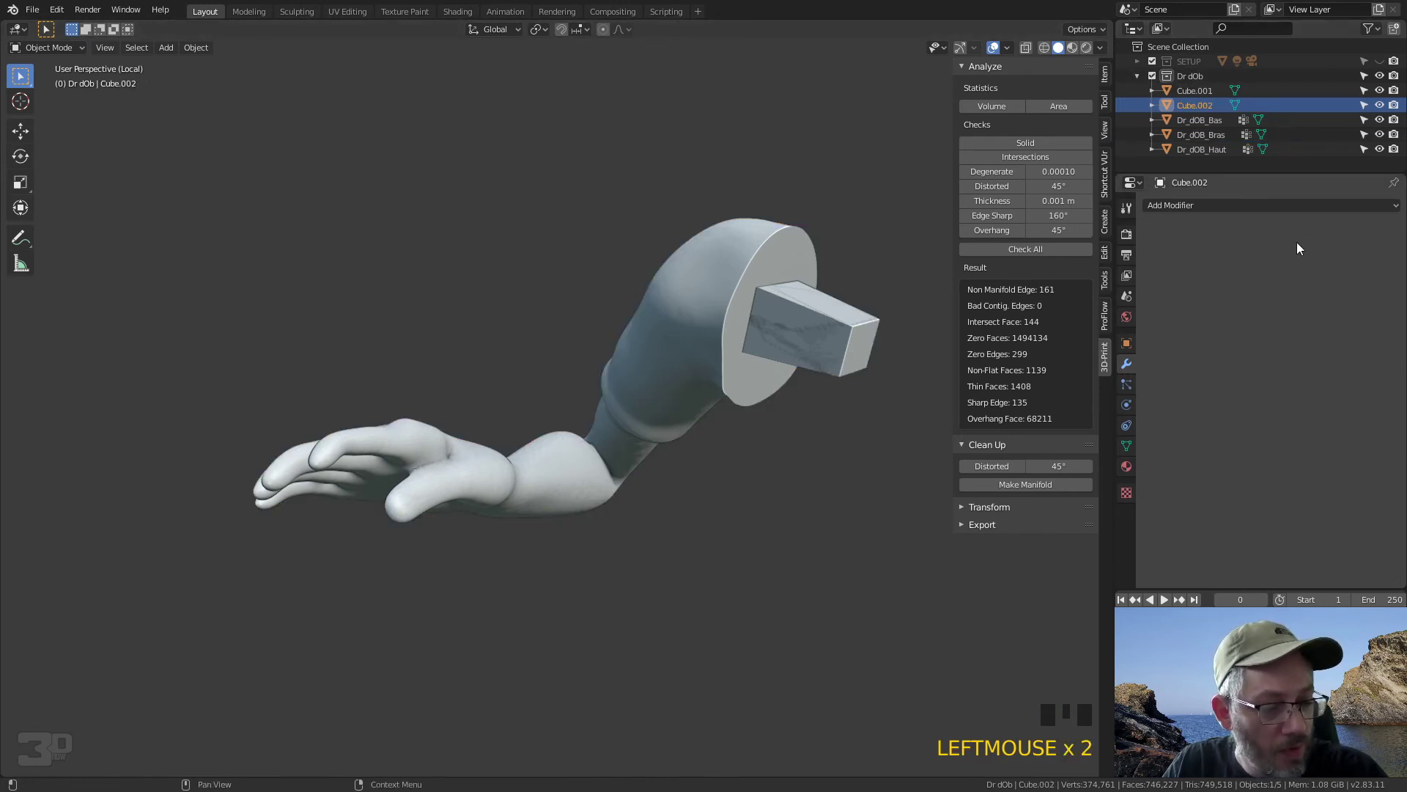
pyautogui.press('x')
pyautogui.click(856, 337)
pyautogui.moveTo(869, 364); pyautogui.dragTo(828, 279, button='middle')
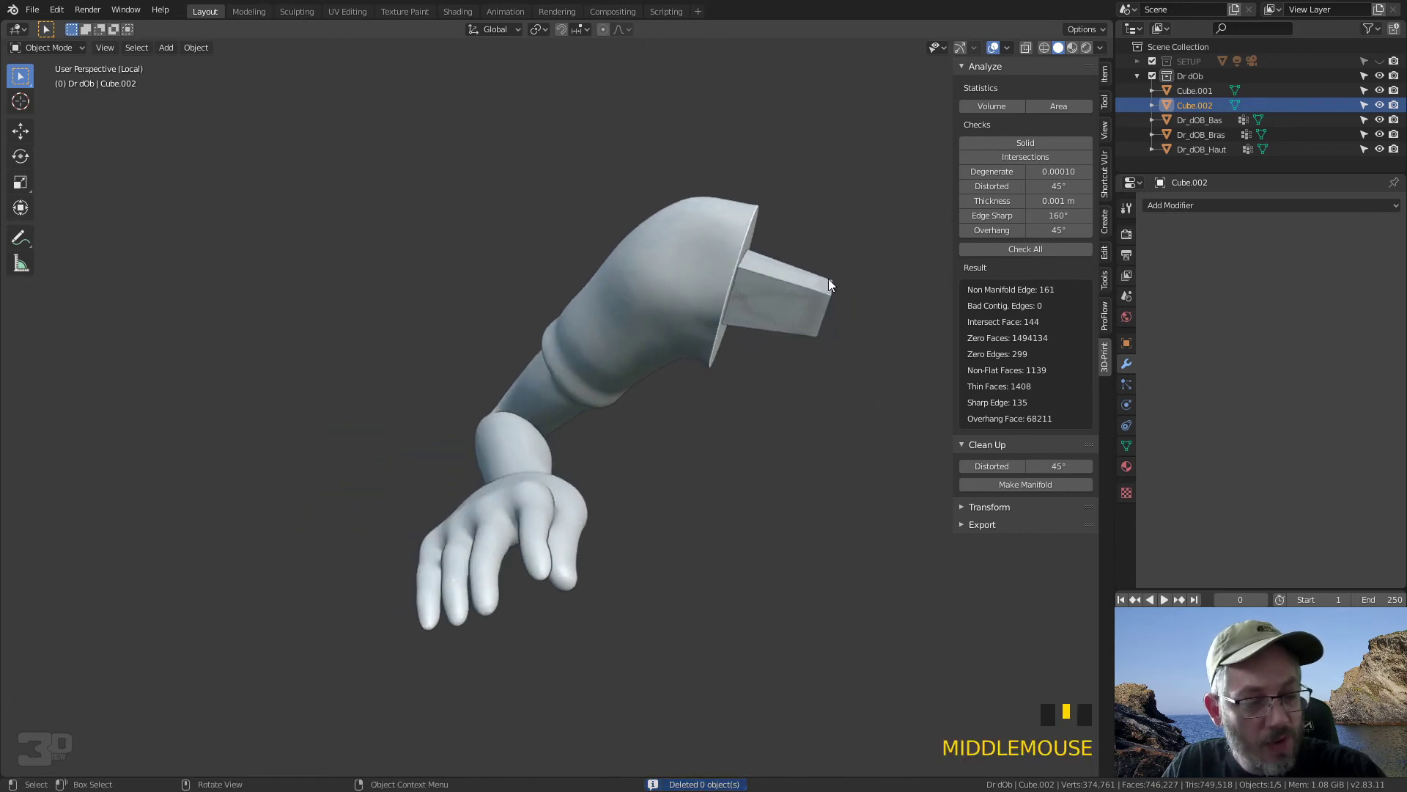
# Step: Cycle the selection through the overlapping objects at the shoulder peg to distinguish the arm from the separate peg
pyautogui.moveTo(942, 263); pyautogui.dragTo(767, 306, button='middle')
pyautogui.click(767, 303)
pyautogui.click(786, 308)
pyautogui.click(789, 310)
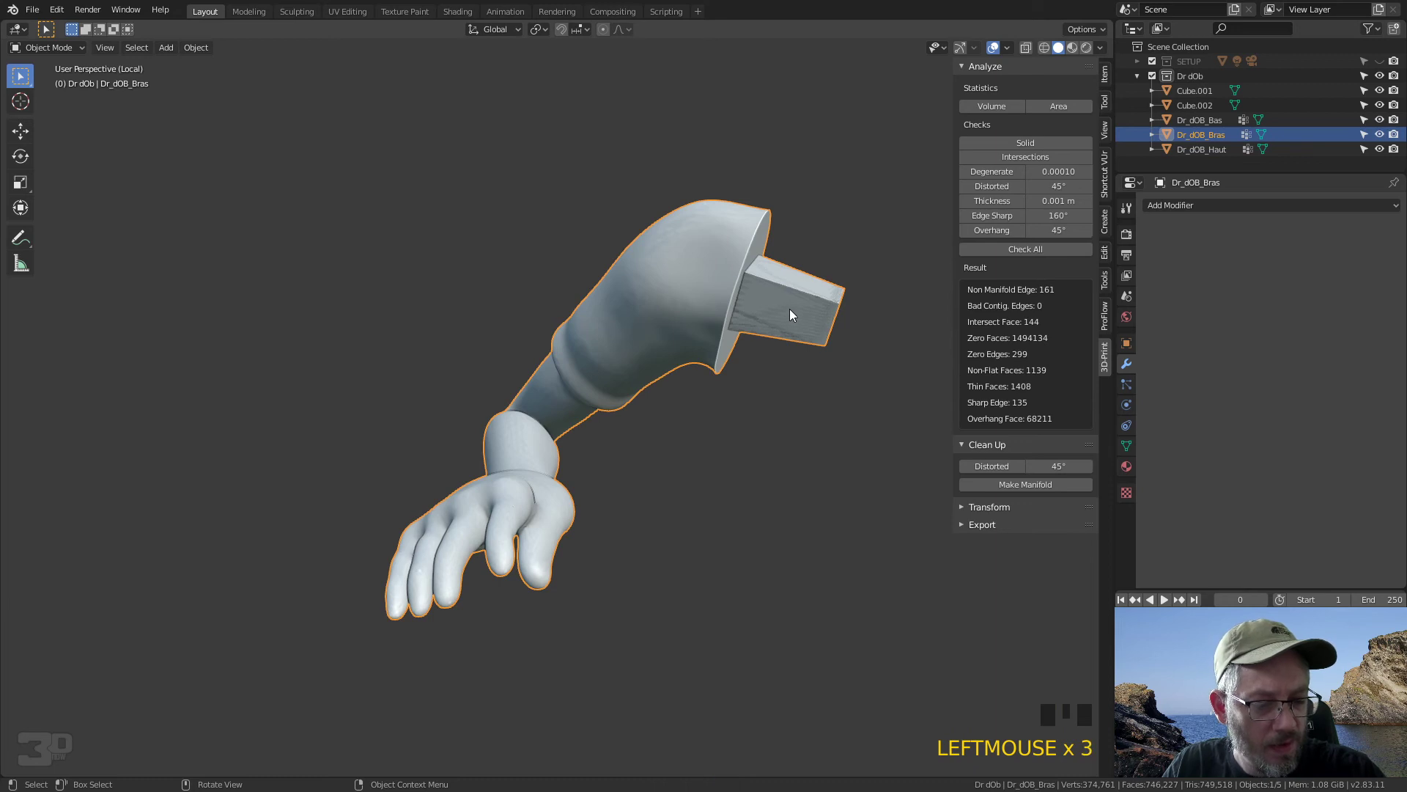
pyautogui.click(793, 312)
pyautogui.click(798, 309)
pyautogui.click(800, 306)
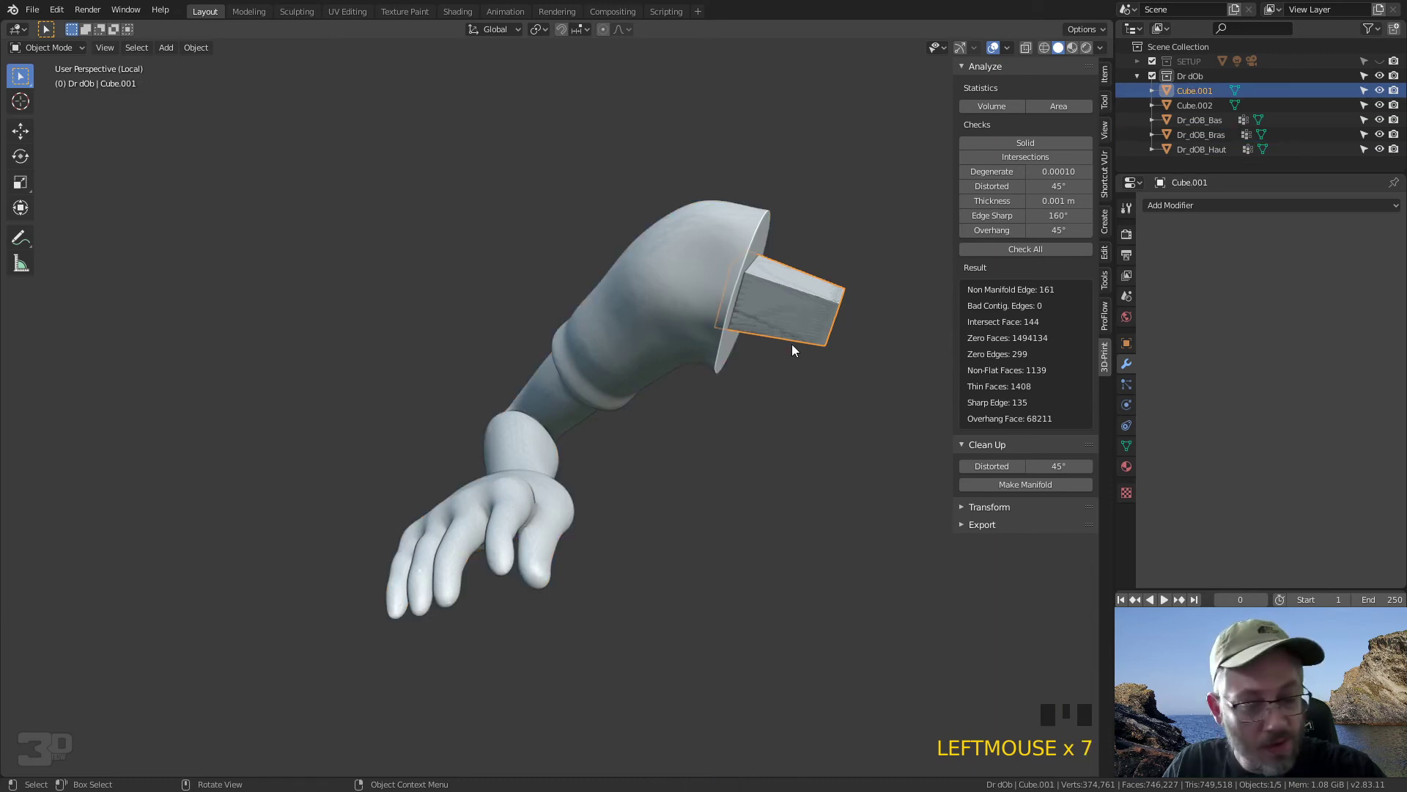
# Step: Delete the duplicated shoulder peg Cube.002 from the scene
pyautogui.click(1206, 105)
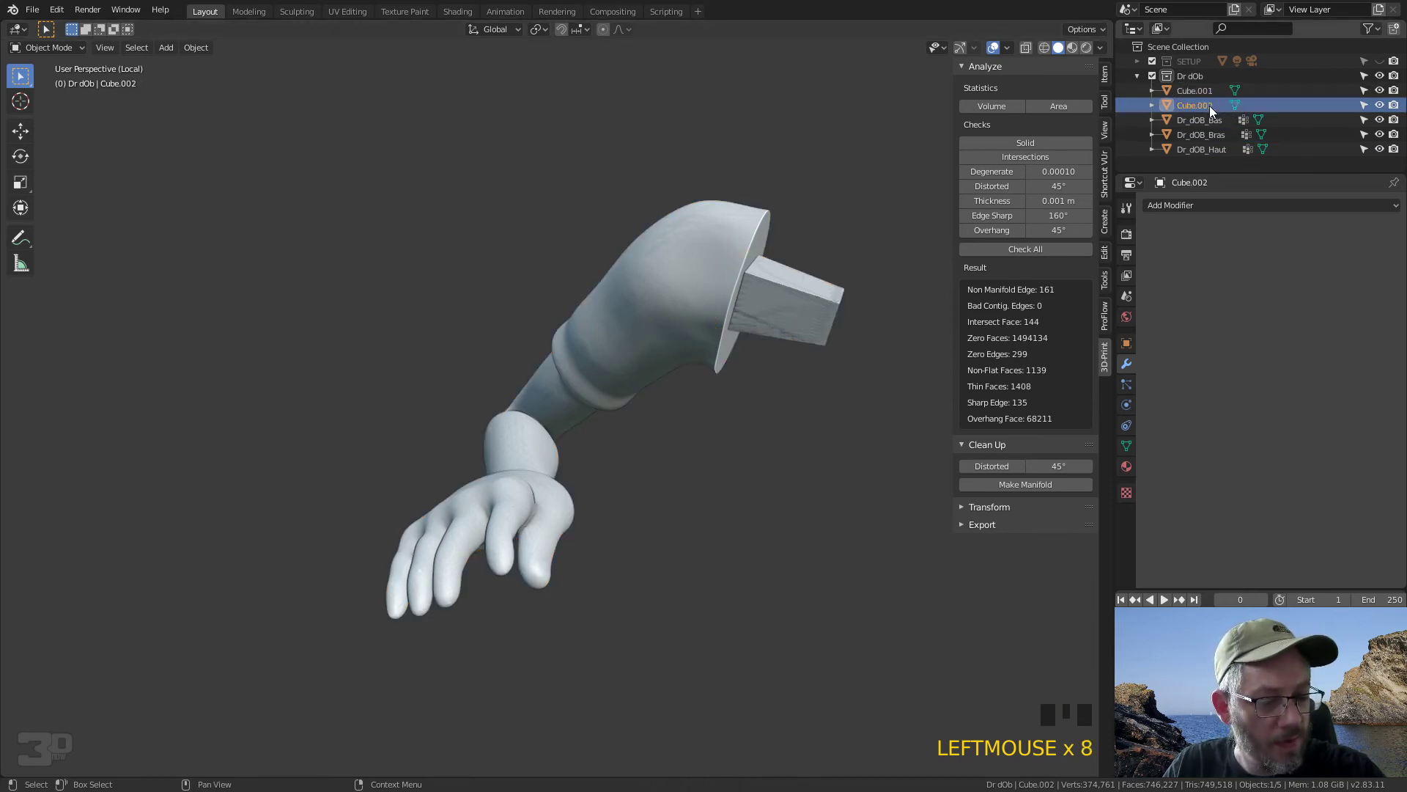
pyautogui.press('KP_Decimal')
pyautogui.moveTo(804, 307); pyautogui.dragTo(805, 352, button='middle')
pyautogui.press('KP_Decimal')
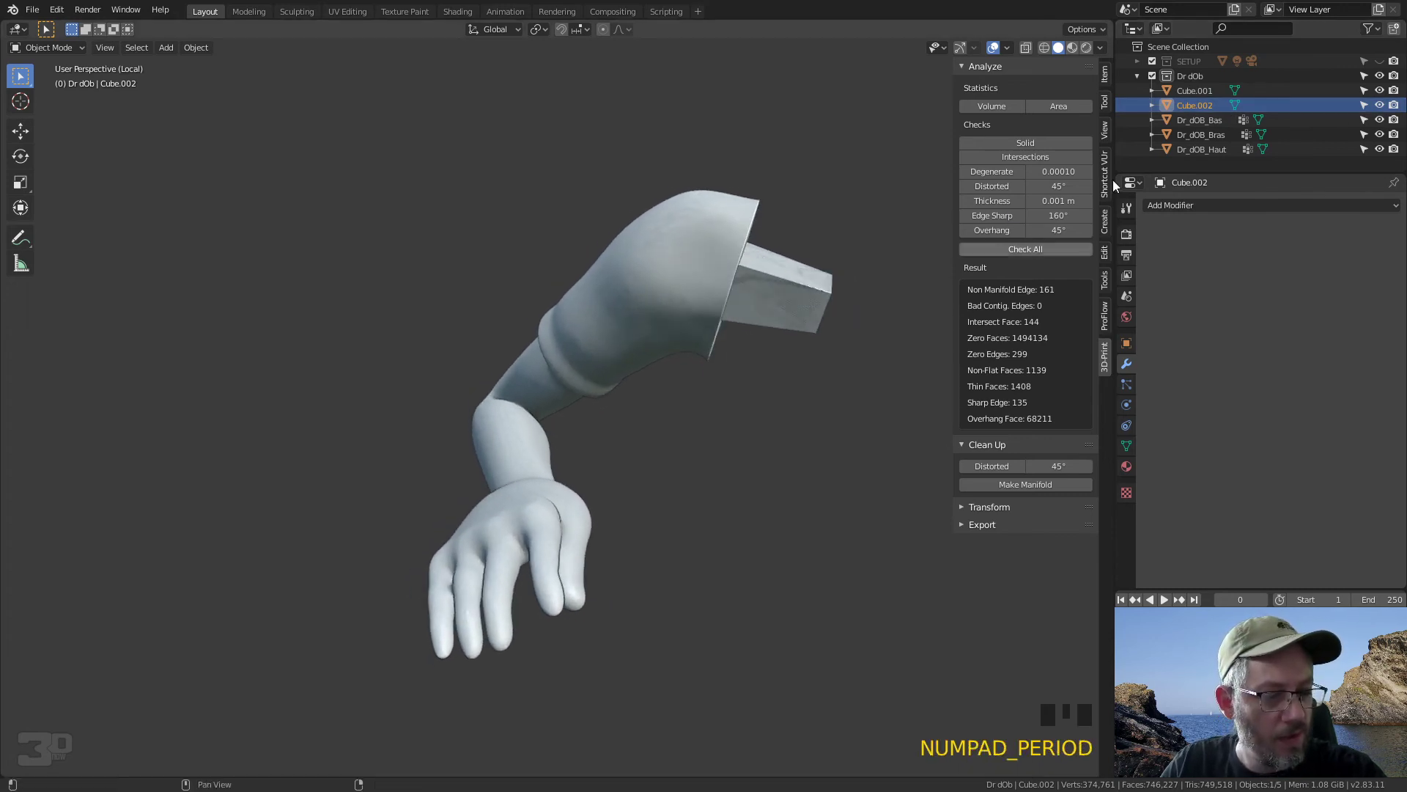
pyautogui.click(1211, 105)
pyautogui.press('KP_Decimal')
pyautogui.moveTo(826, 346); pyautogui.dragTo(785, 318, button='middle')
pyautogui.press('g')
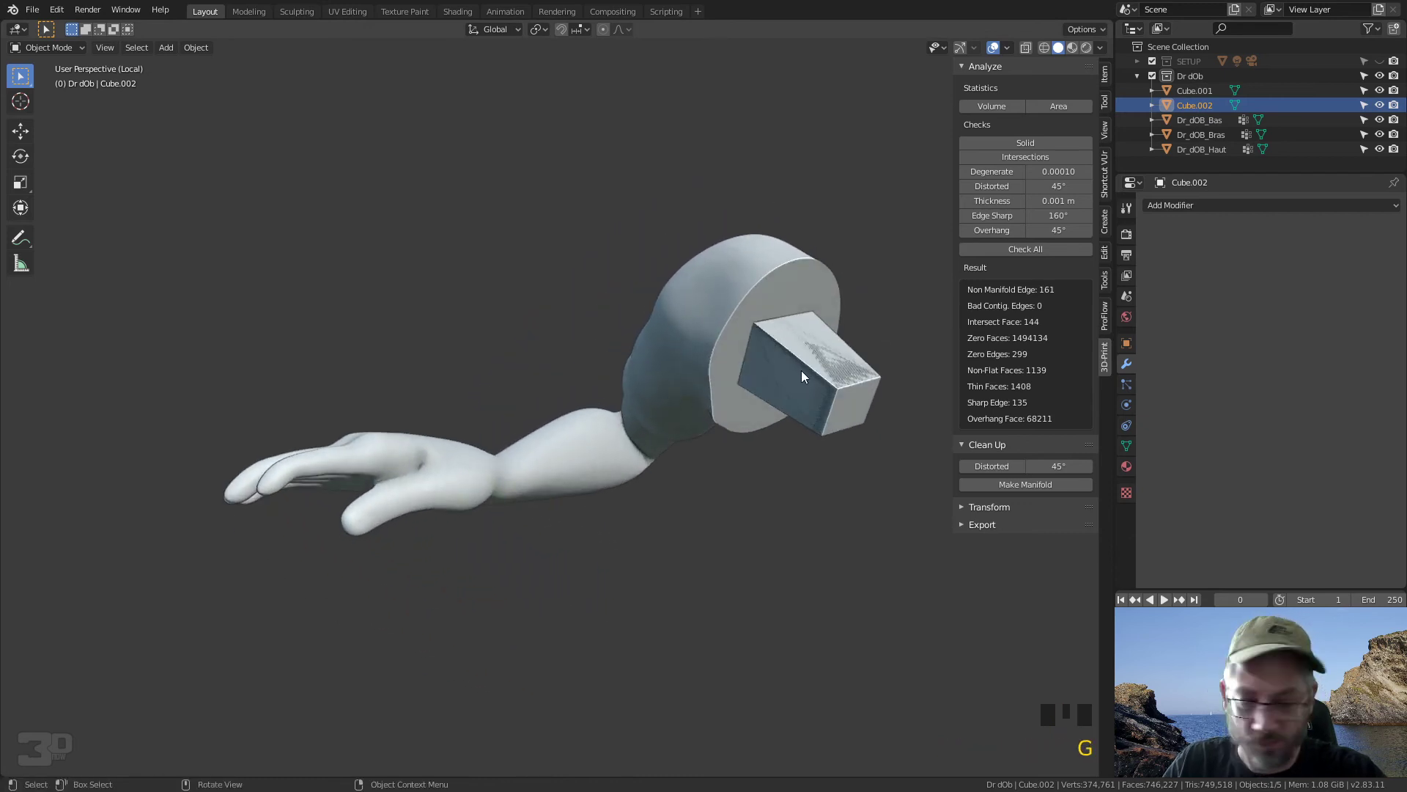
pyautogui.middleClick(854, 337)
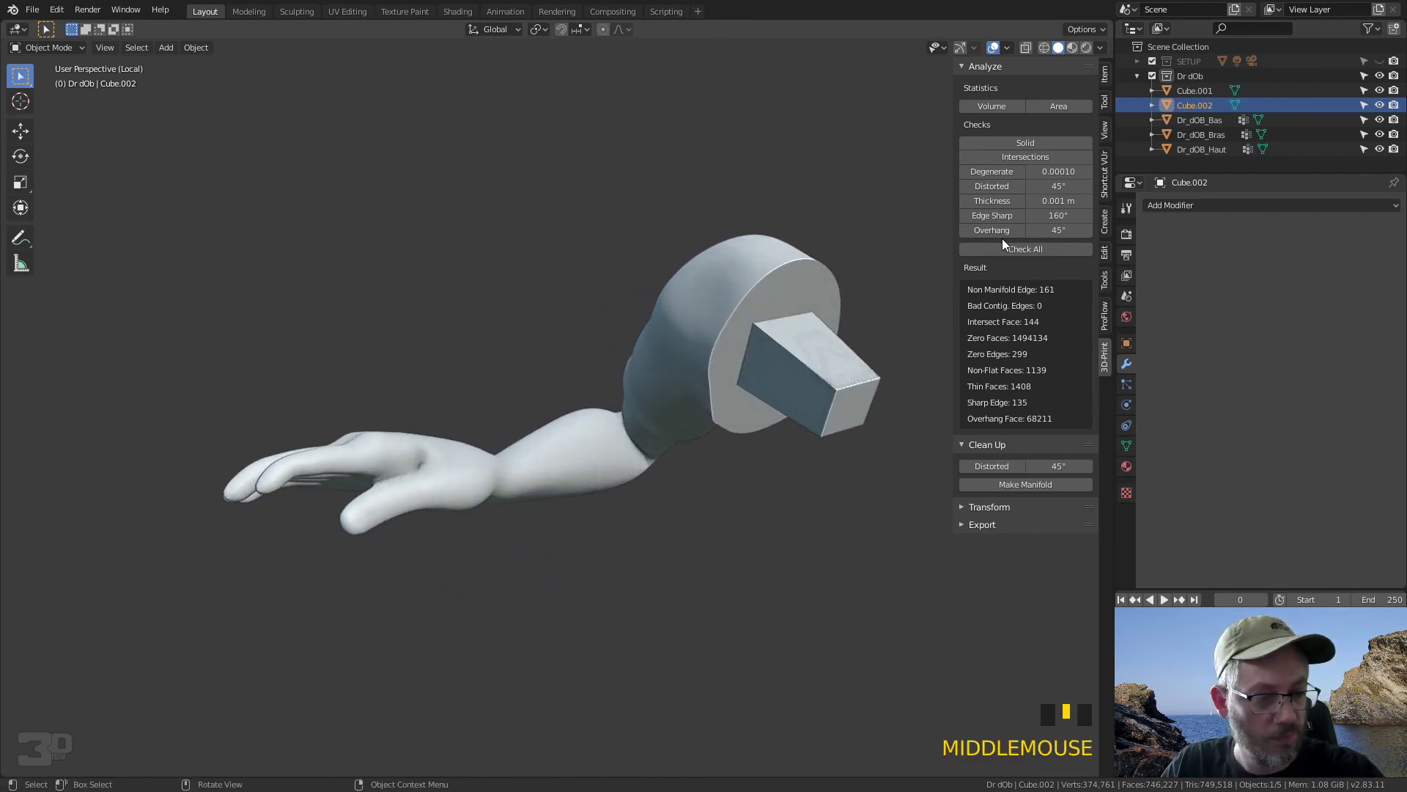
pyautogui.rightClick(1200, 107)
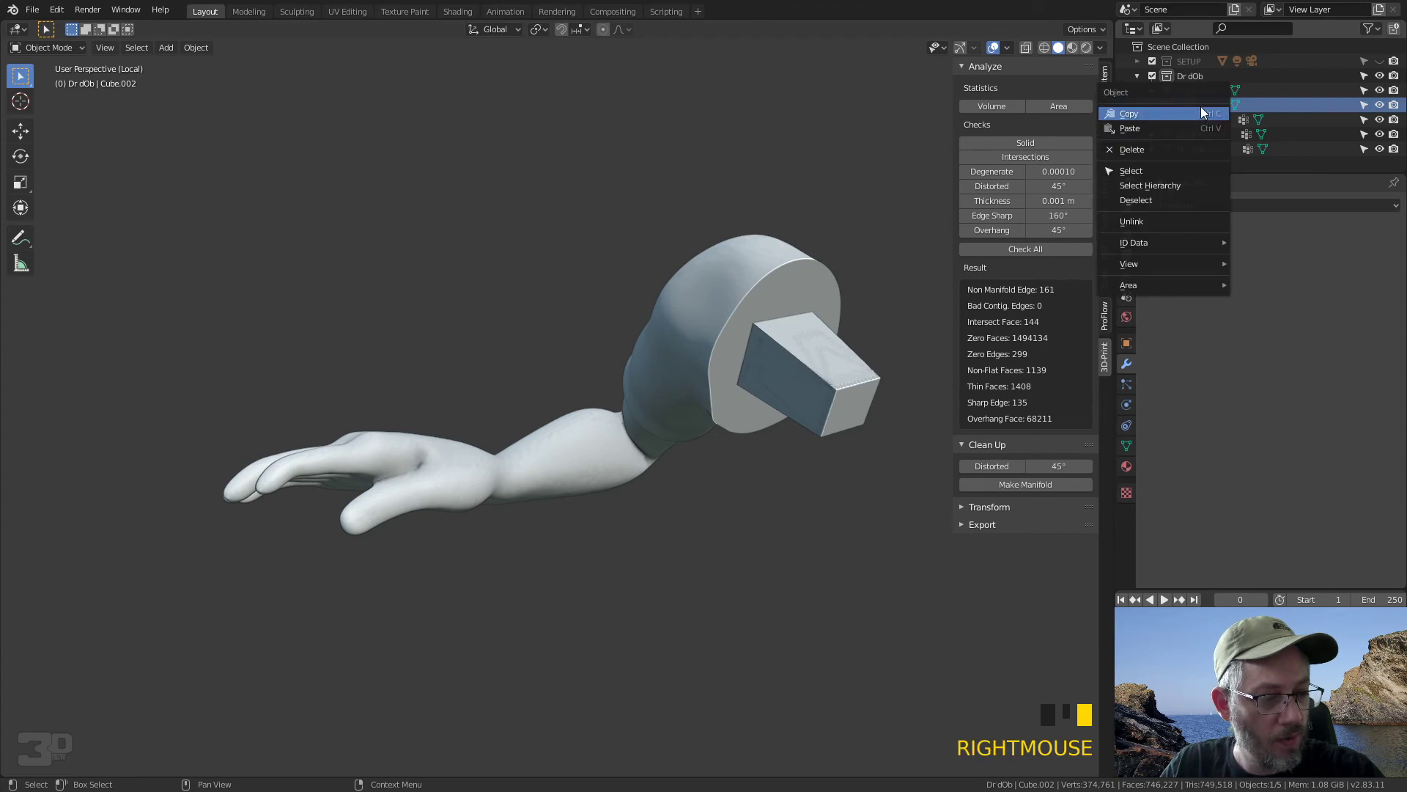
pyautogui.click(1145, 151)
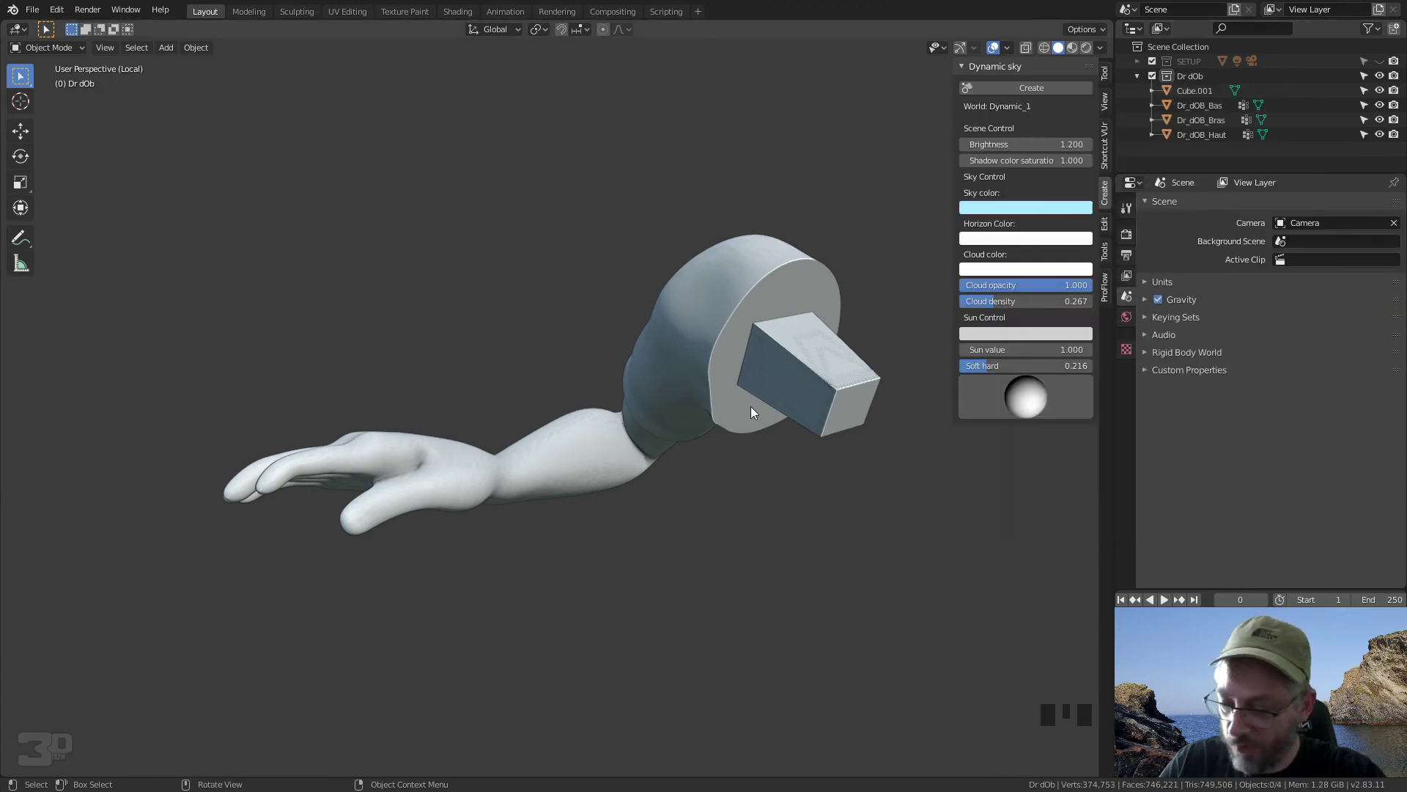
# Step: Leave local view and temporarily pull the arm Dr_dOB_Bras away from the torso to check its attached peg
pyautogui.press('KP_Divide')
pyautogui.moveTo(654, 375); pyautogui.dragTo(602, 315, button='middle')
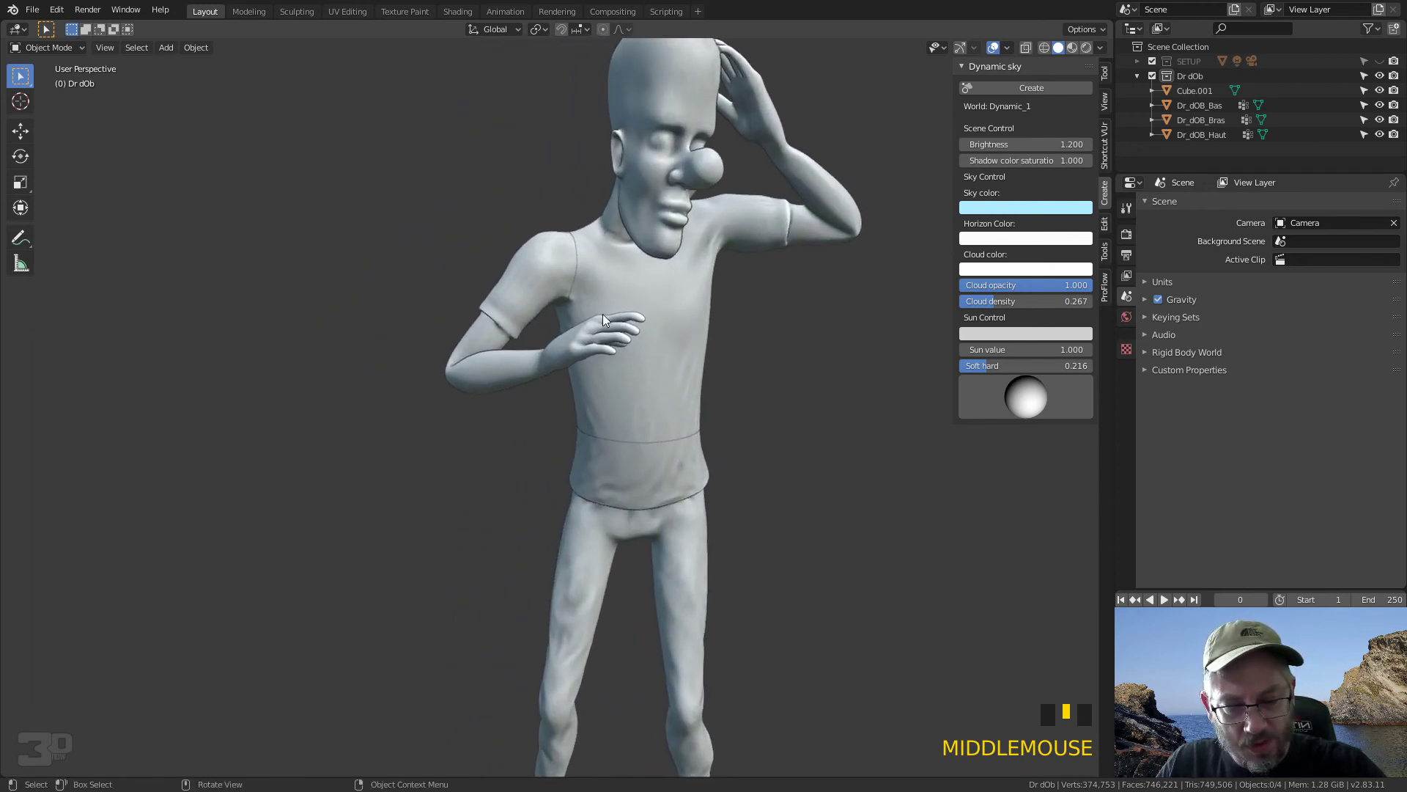
pyautogui.click(546, 283)
pyautogui.press('g')
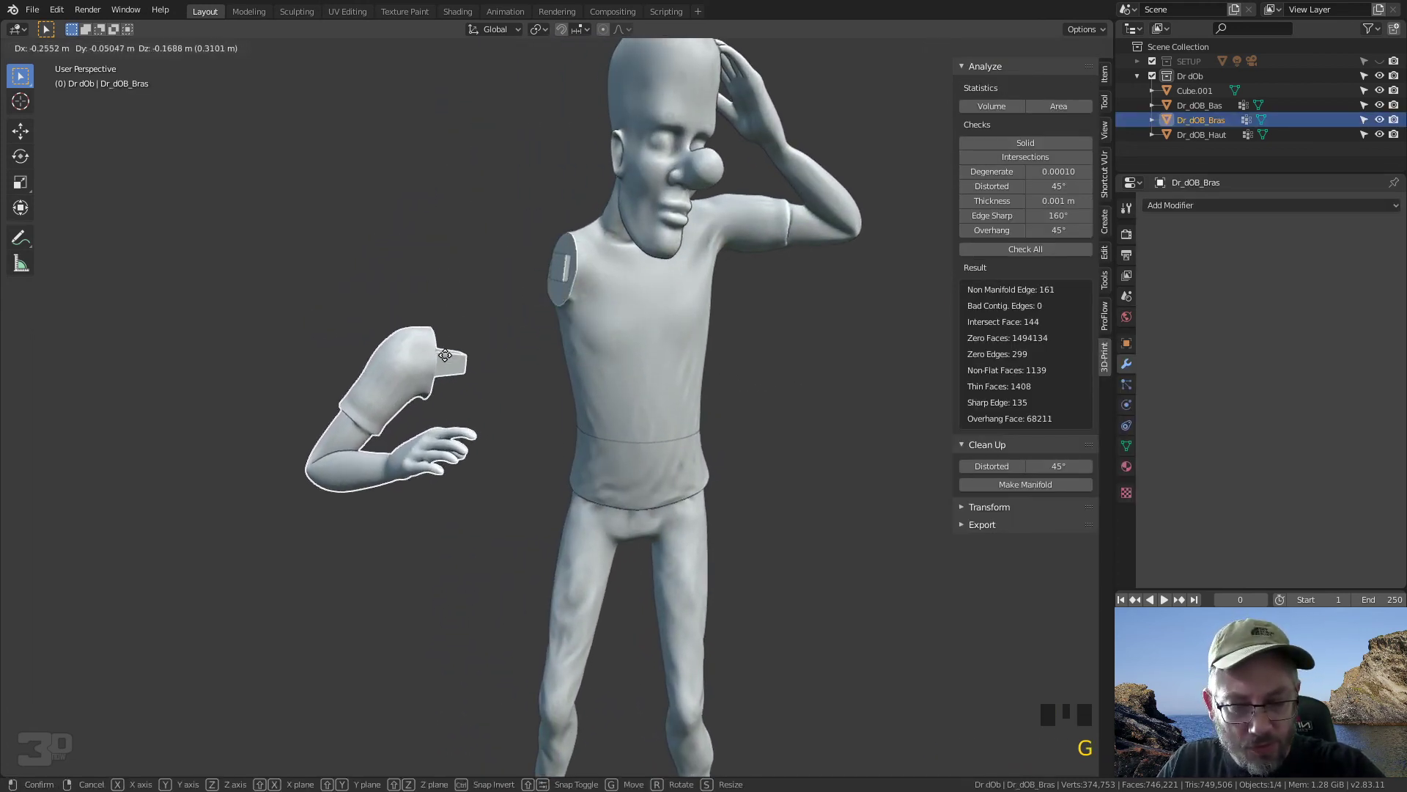
pyautogui.rightClick(509, 280)
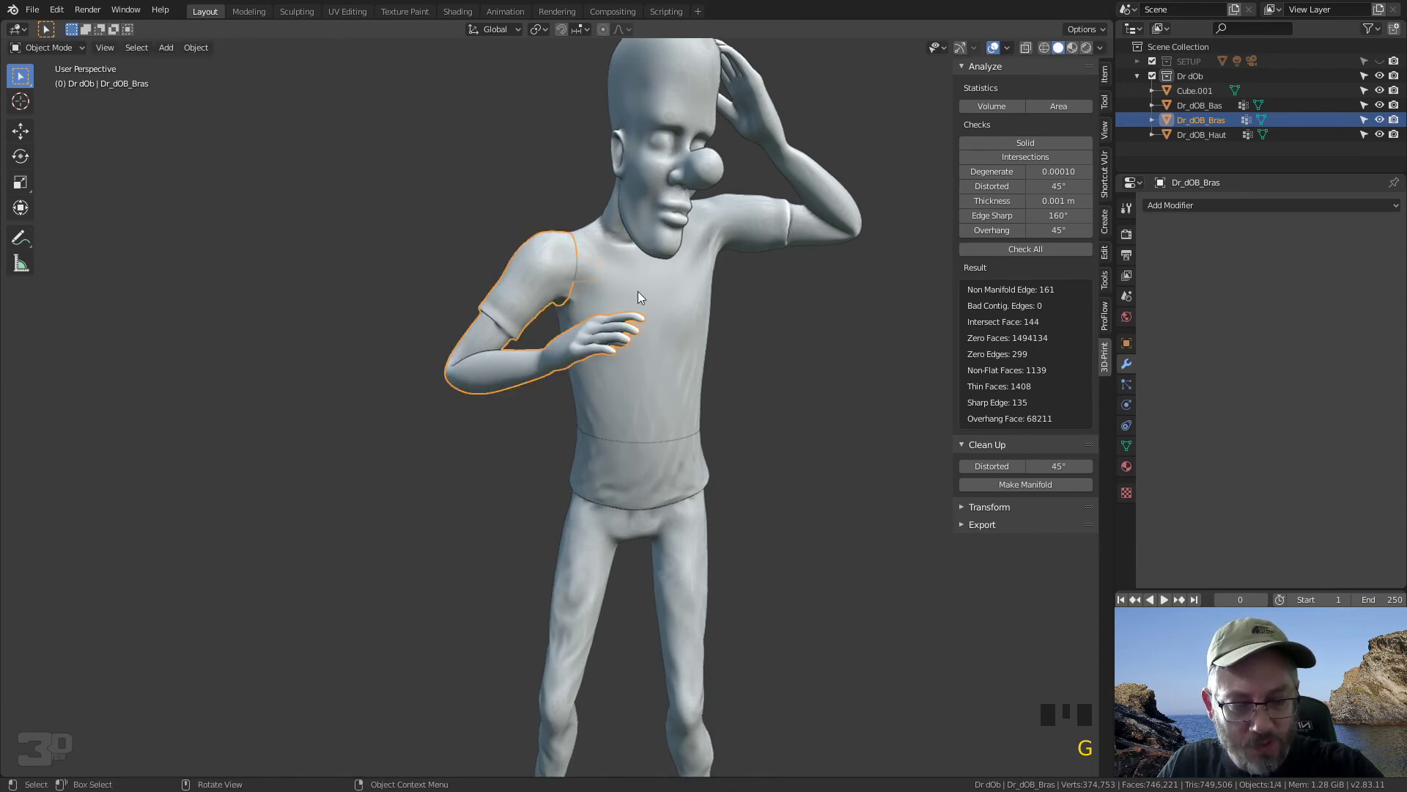
# Step: Isolate the shoulder peg Cube.001 together with the upper body Dr_dOB_Haut in local view
pyautogui.click(587, 266)
pyautogui.click(592, 266)
pyautogui.click(599, 266)
pyautogui.click(596, 268)
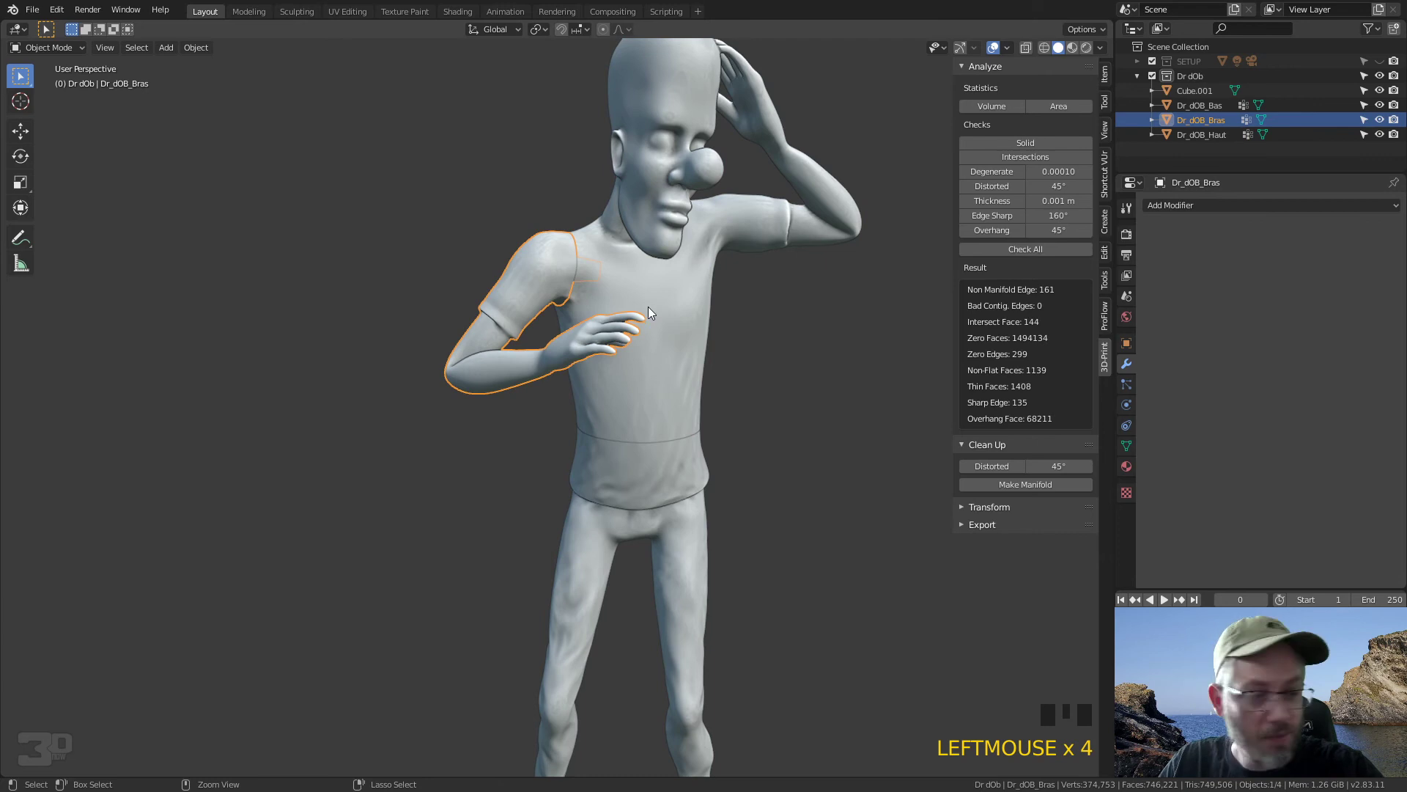
pyautogui.click(1194, 90)
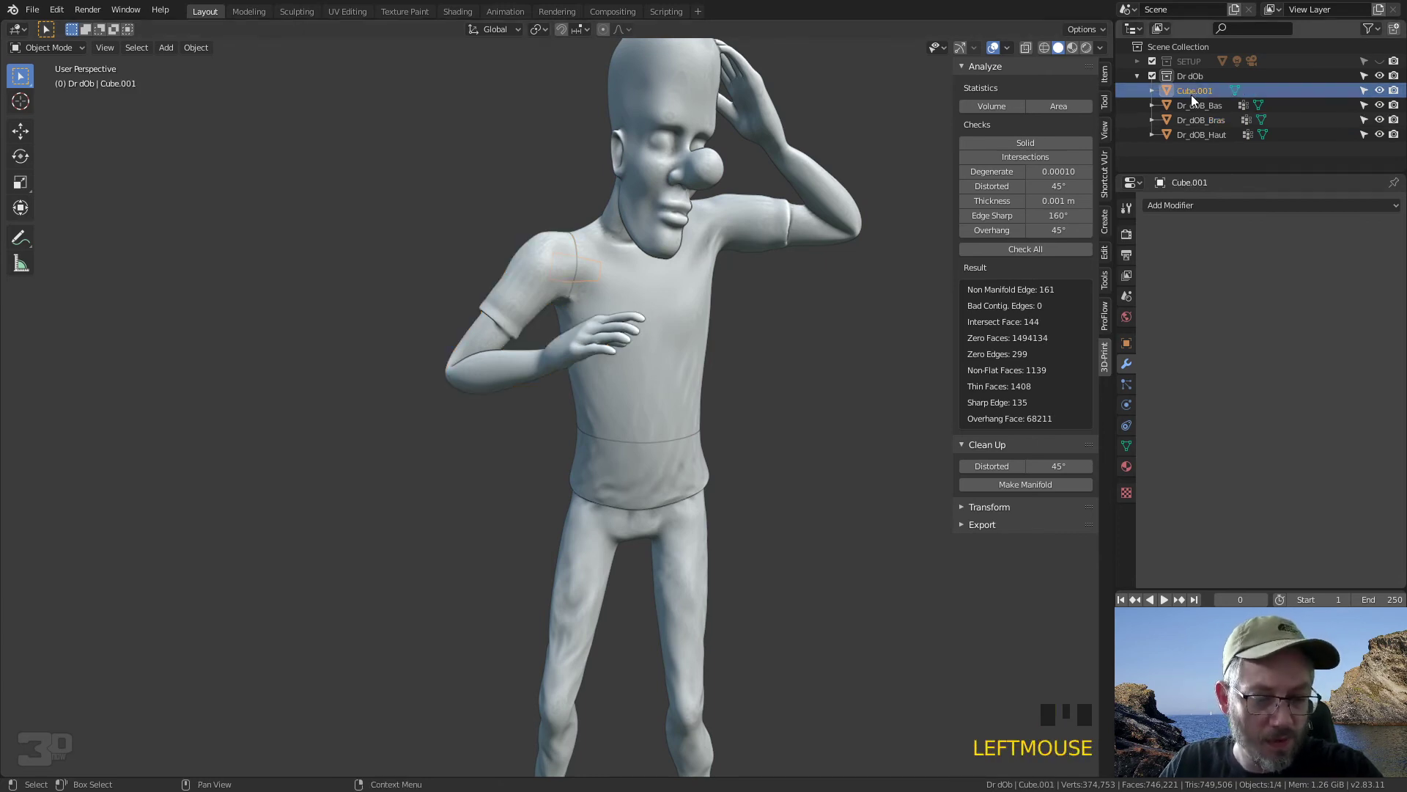
pyautogui.keyDown('shift'); pyautogui.click(670, 297); pyautogui.keyUp('shift')
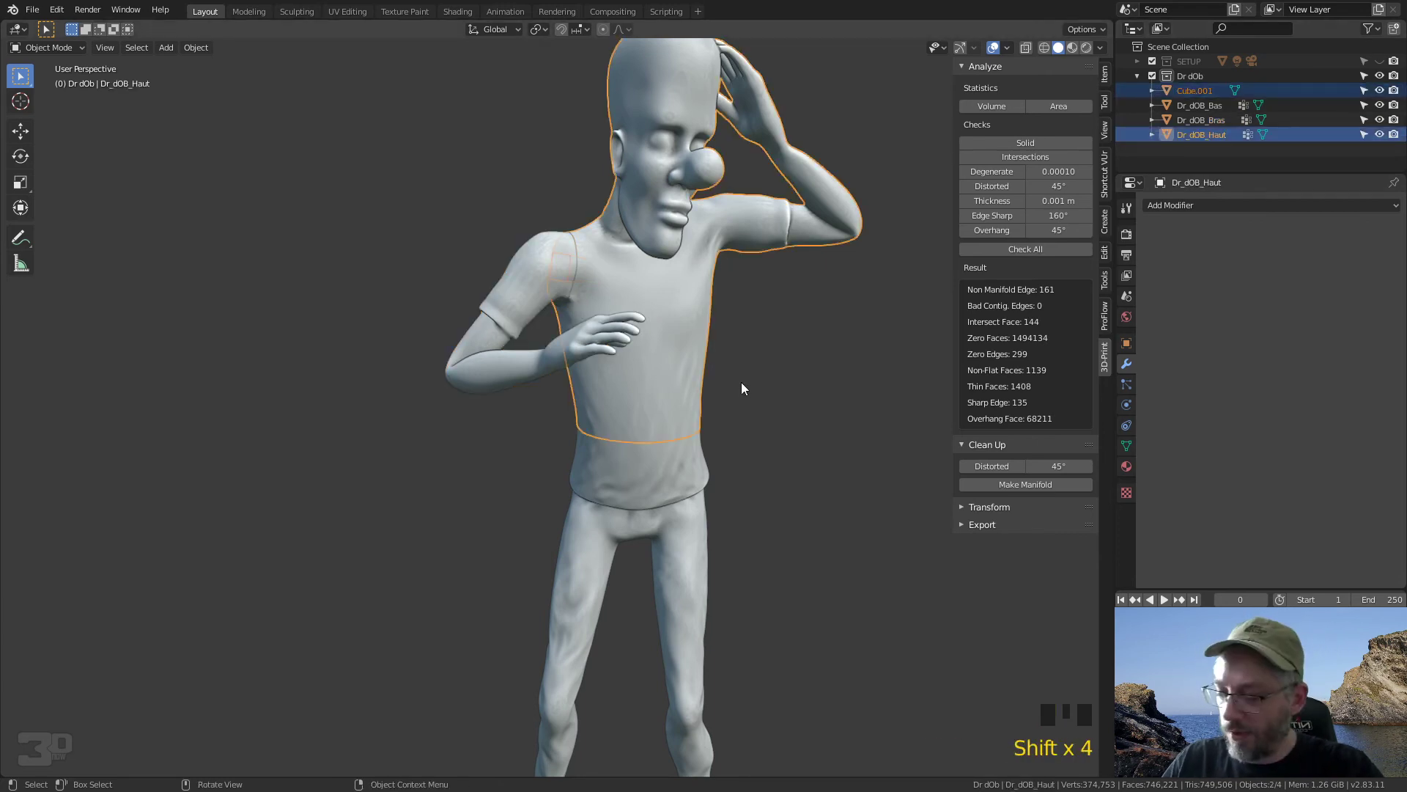
pyautogui.press('KP_Divide')
pyautogui.moveTo(643, 434); pyautogui.dragTo(687, 432, button='middle')
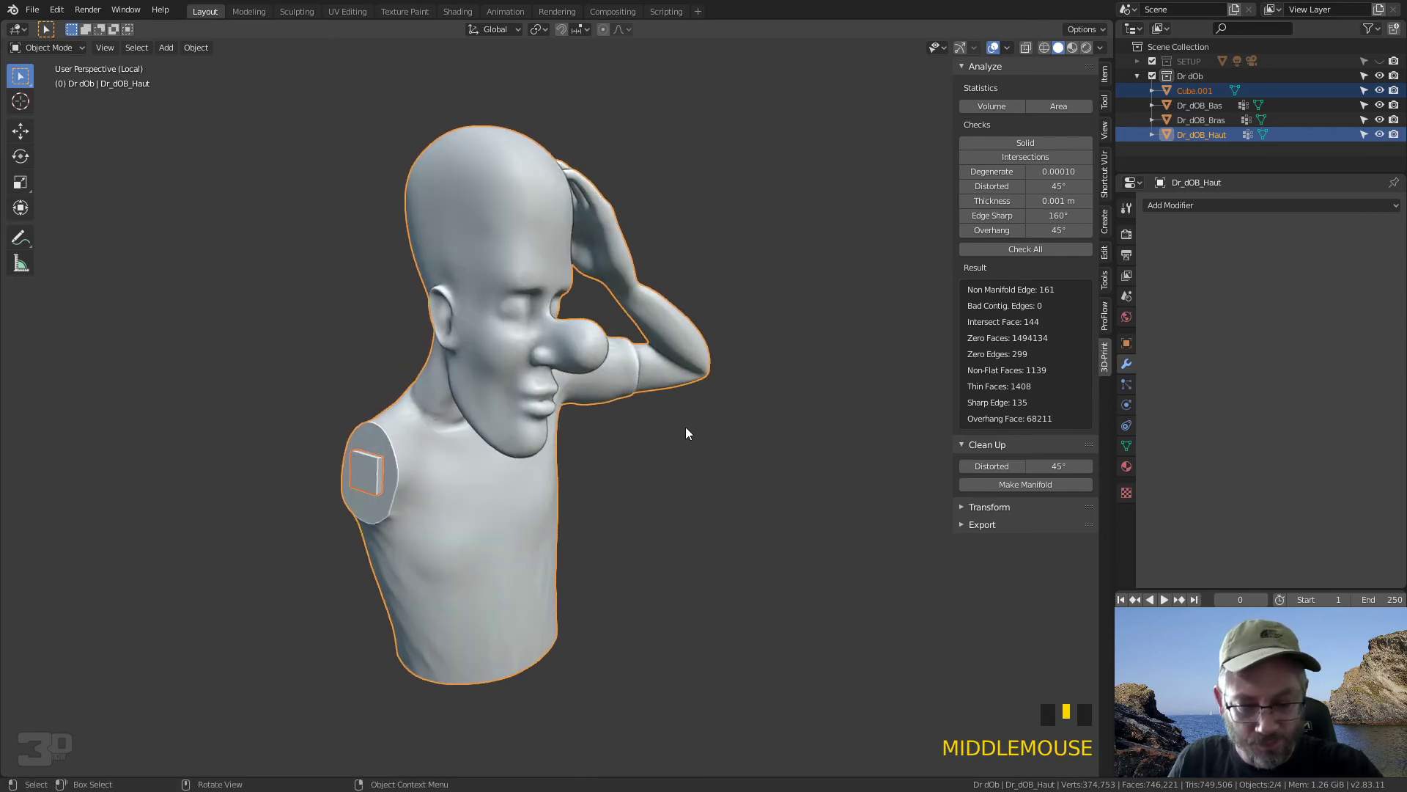
# Step: Cut the shoulder socket into Dr_dOB_Haut with a Boolean Difference modifier using Cube.001, hide the peg and apply the modifier
pyautogui.click(516, 509)
pyautogui.click(1196, 203)
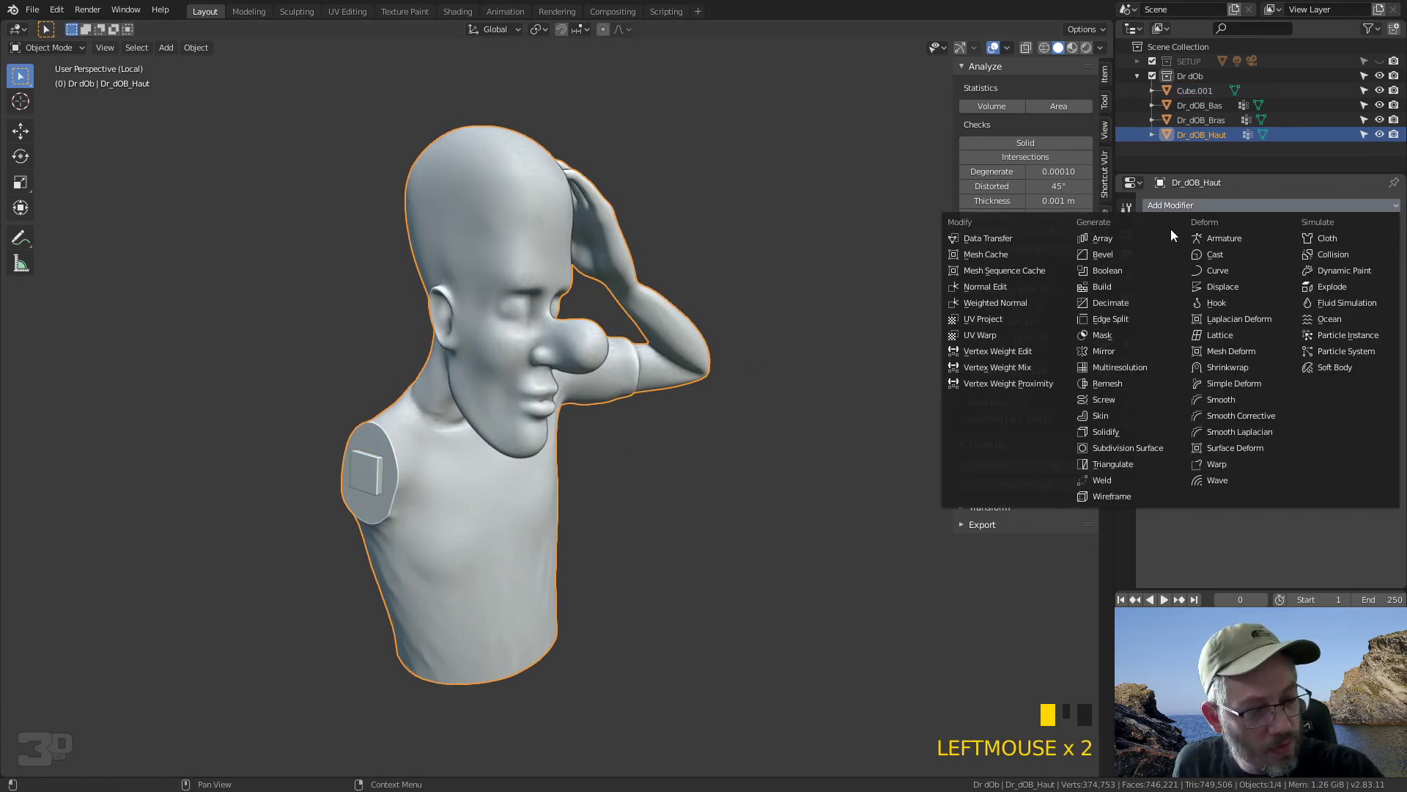
pyautogui.click(1112, 270)
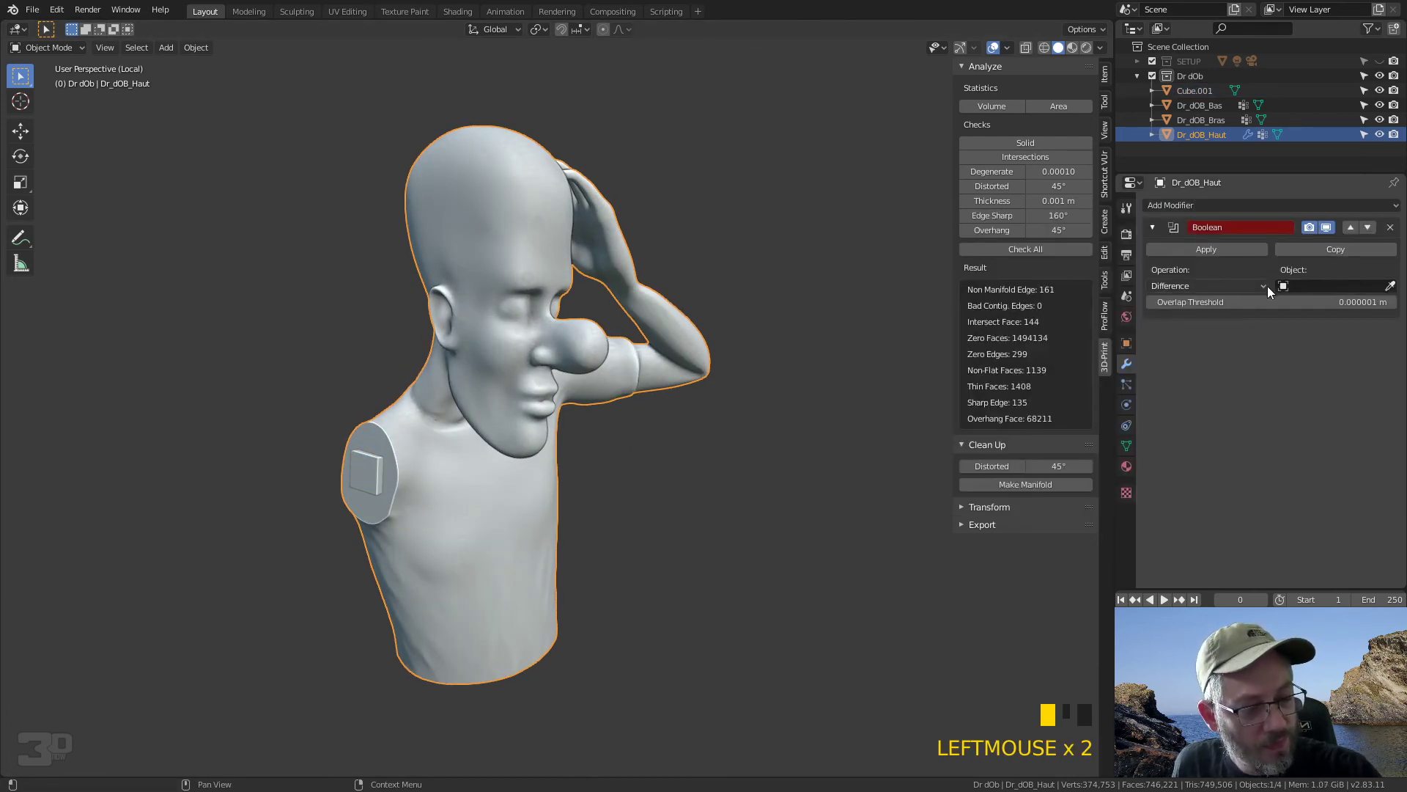
pyautogui.click(1388, 289)
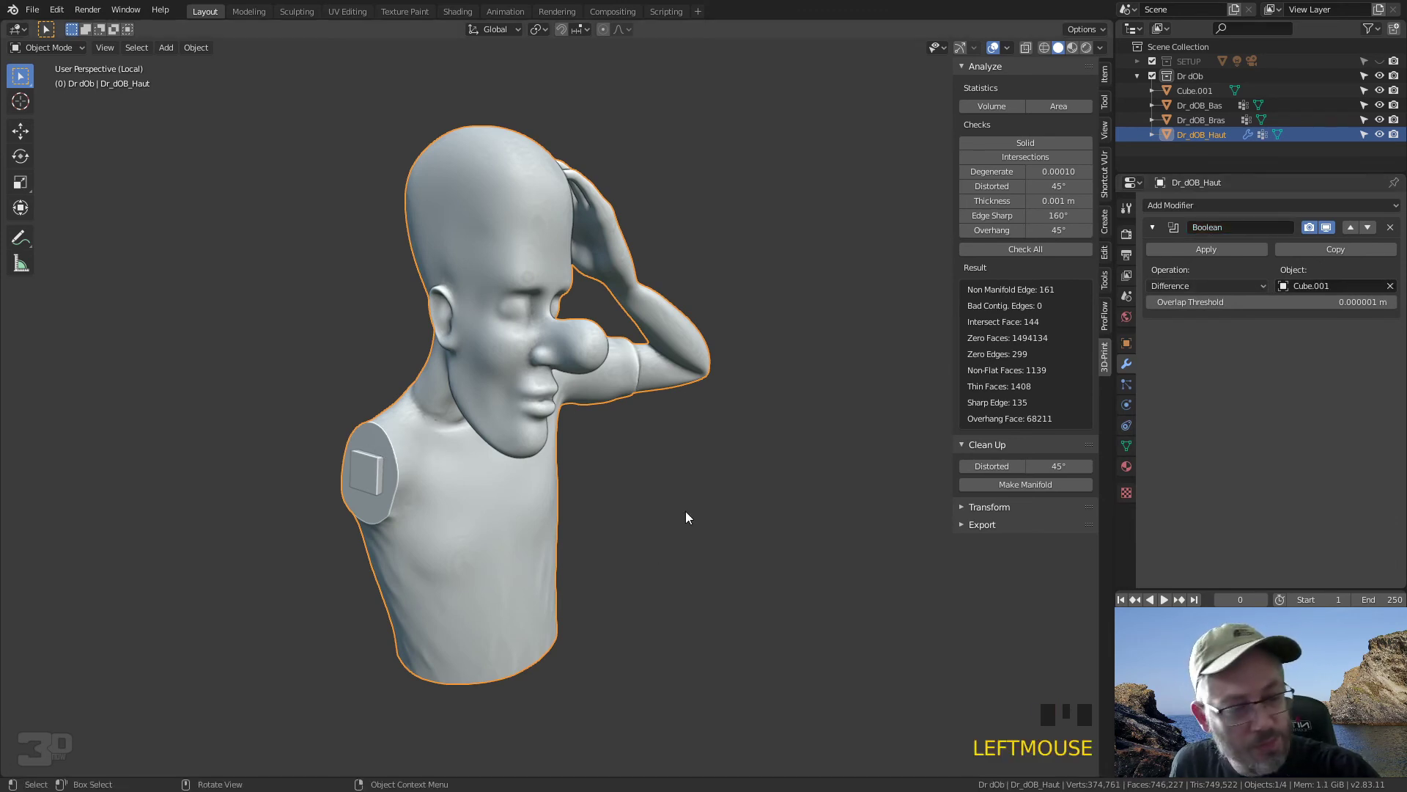
pyautogui.click(1377, 91)
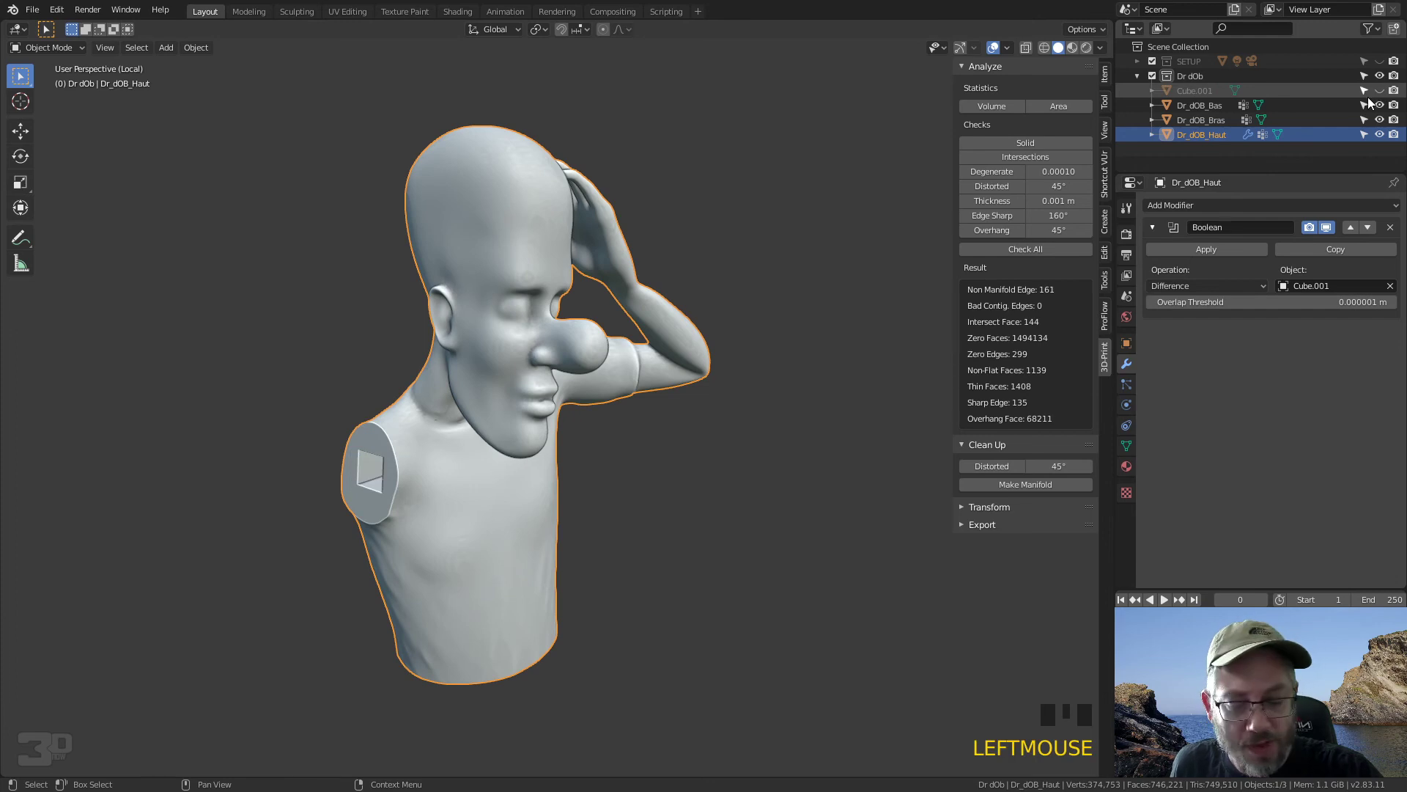
pyautogui.hotkey('ctrl', '-')
pyautogui.hotkey('ctrl', '-')
pyautogui.click(1255, 246)
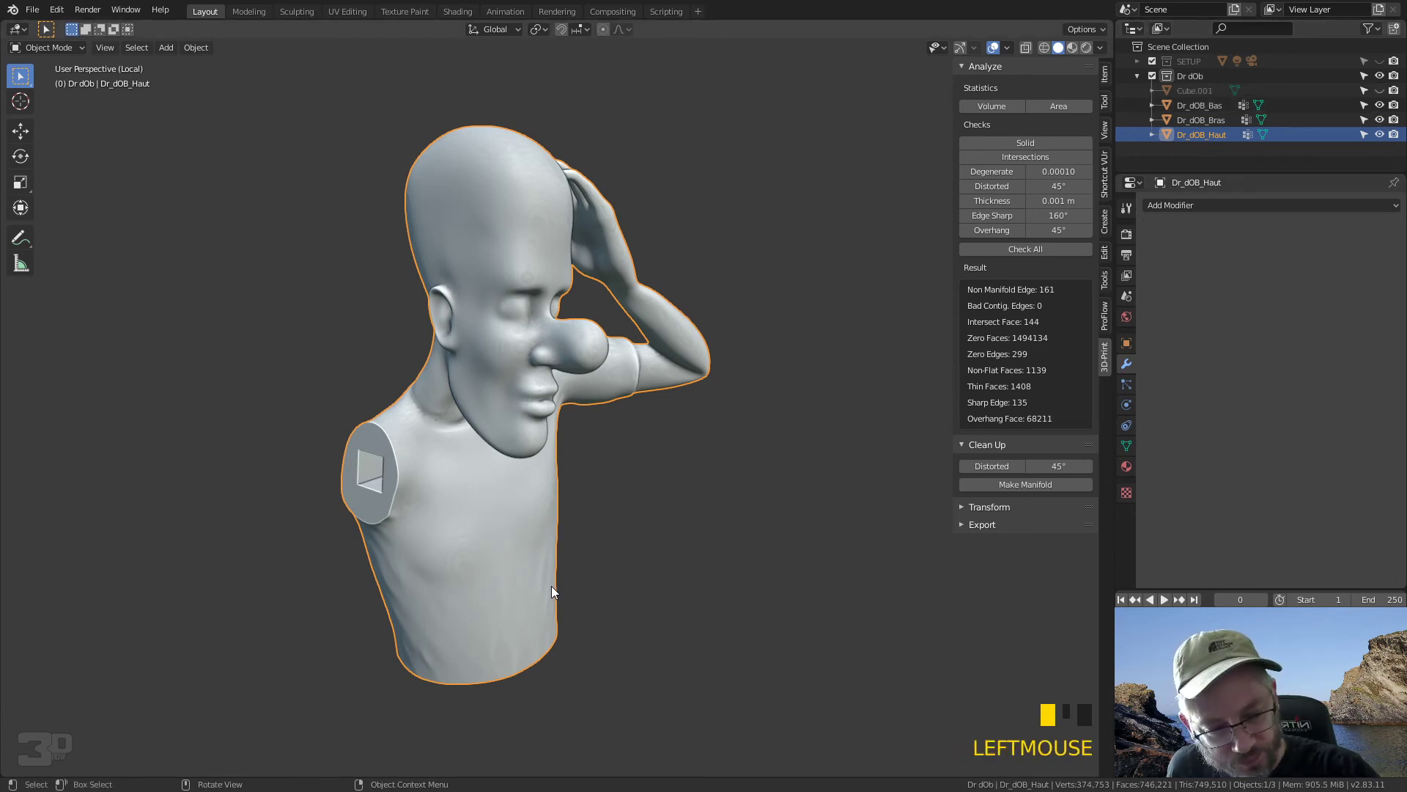
# Step: Delete the hidden shoulder peg Cube.001 from the scene
pyautogui.moveTo(670, 462); pyautogui.dragTo(749, 361, button='middle')
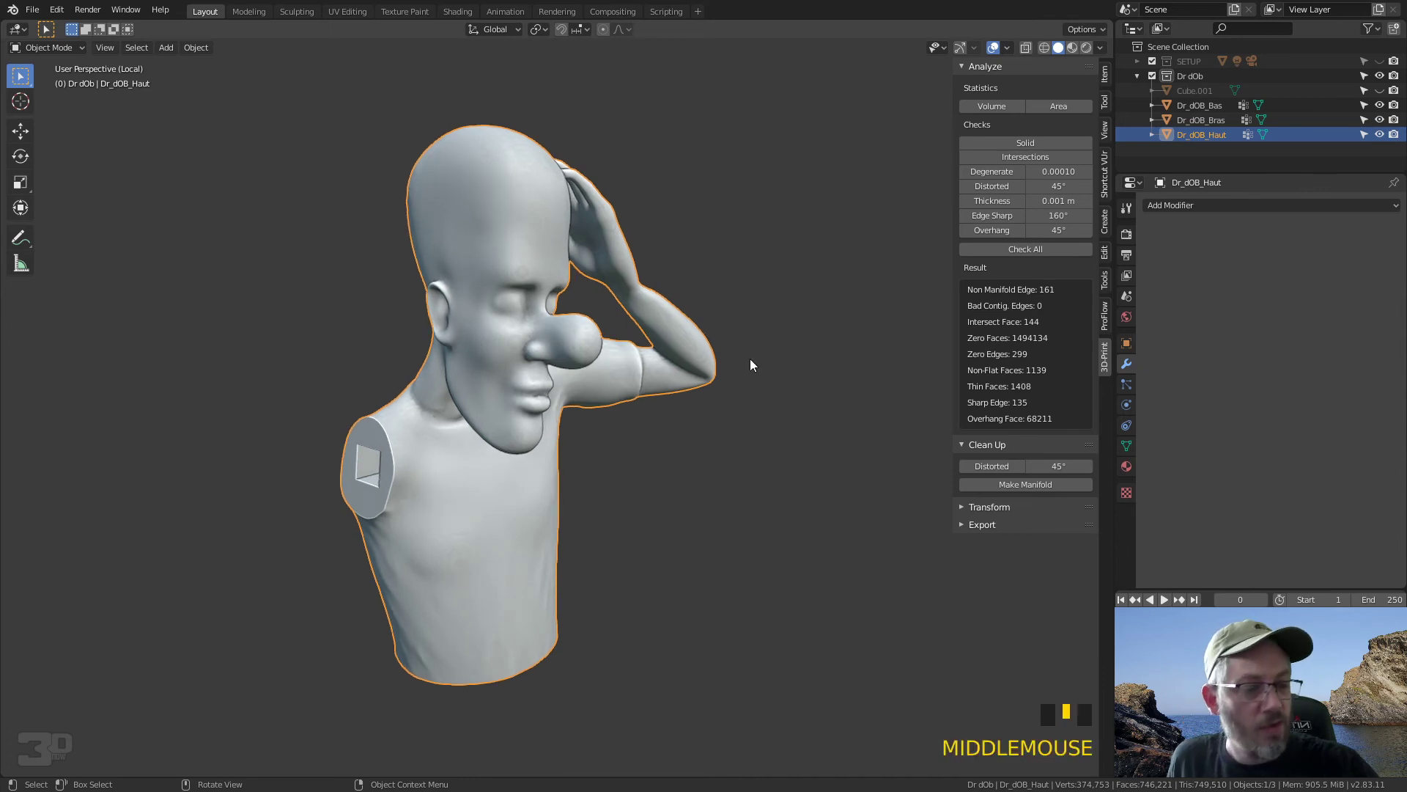
pyautogui.click(1196, 90)
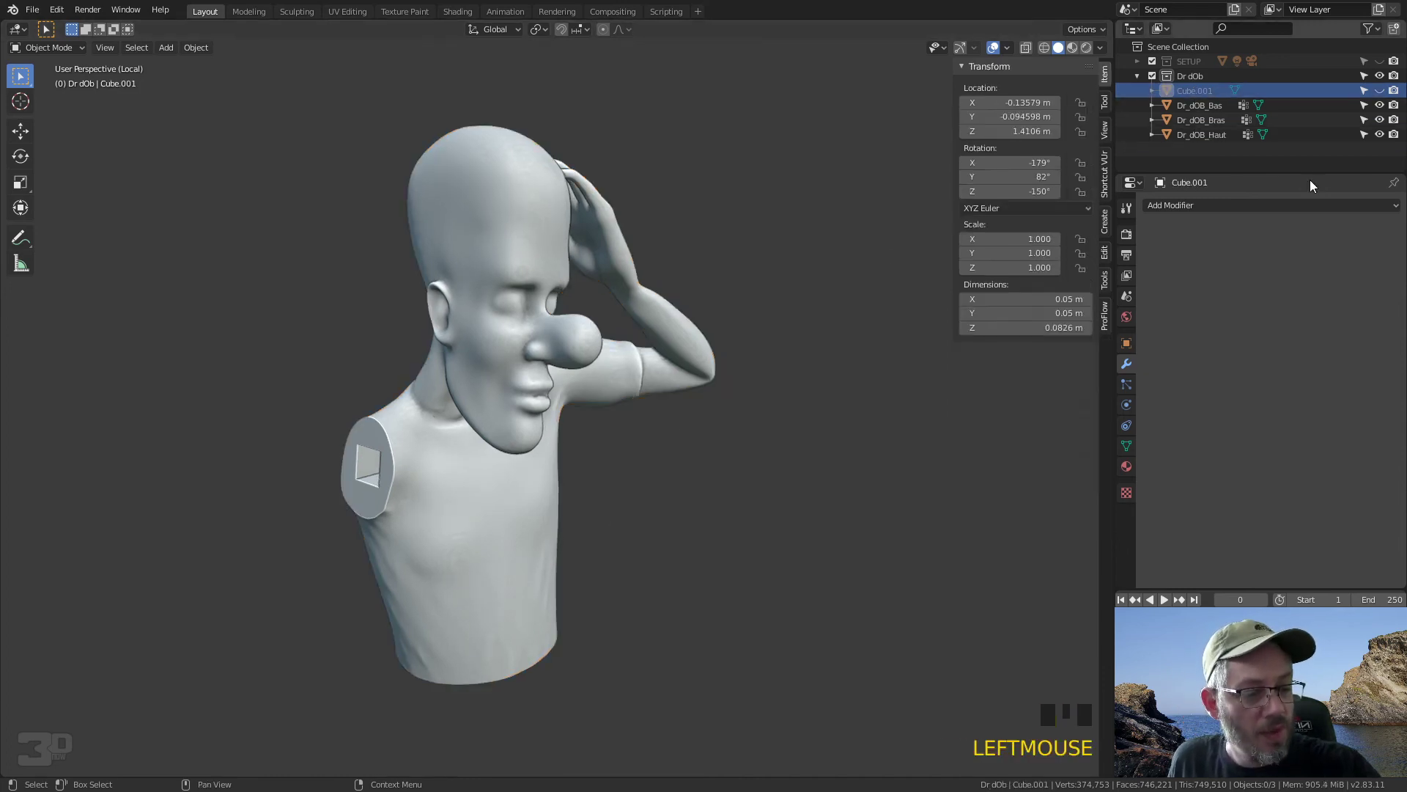
pyautogui.rightClick(1203, 92)
pyautogui.click(1138, 92)
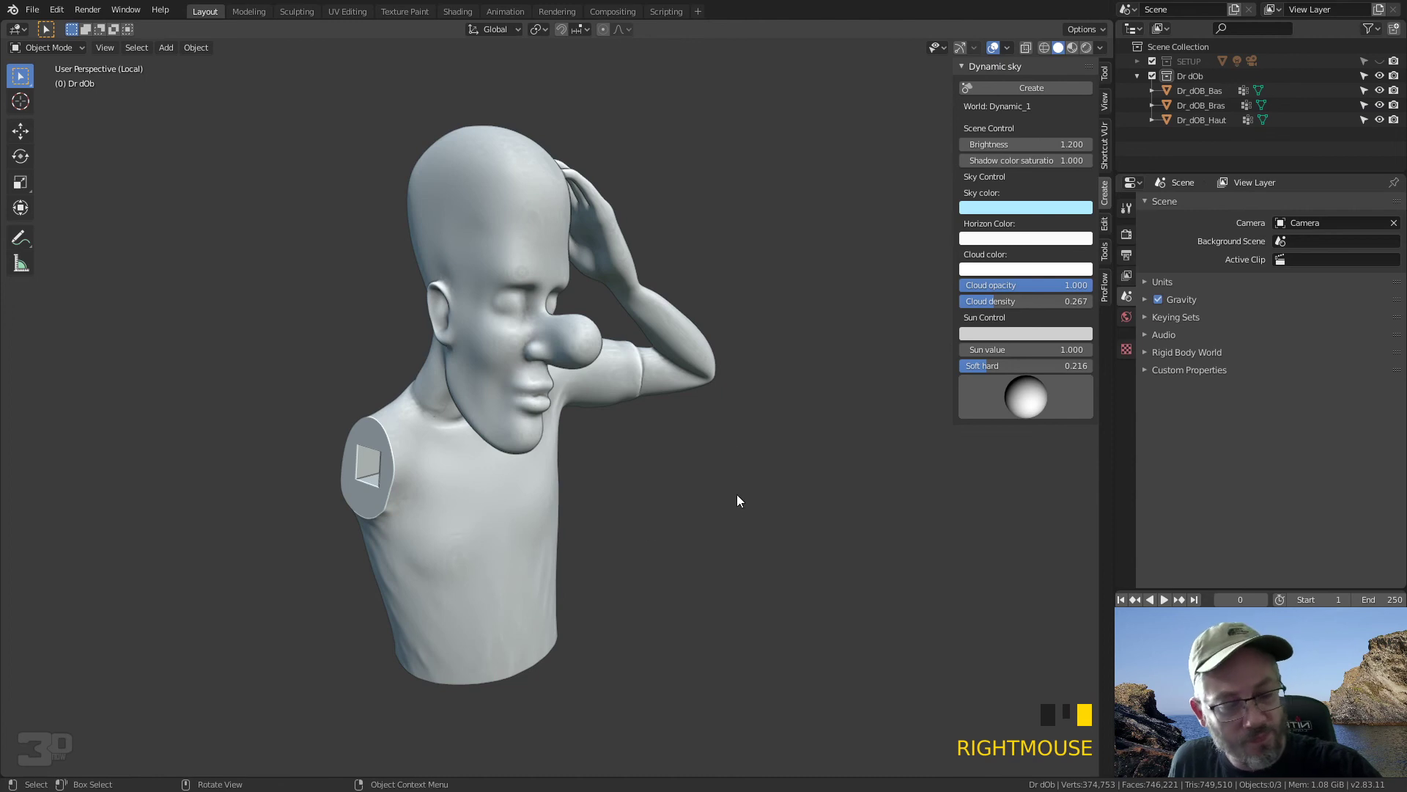
# Step: Hide the viewport sidebar and leave local view so all three character parts are shown, with nothing selected
pyautogui.click(1104, 73)
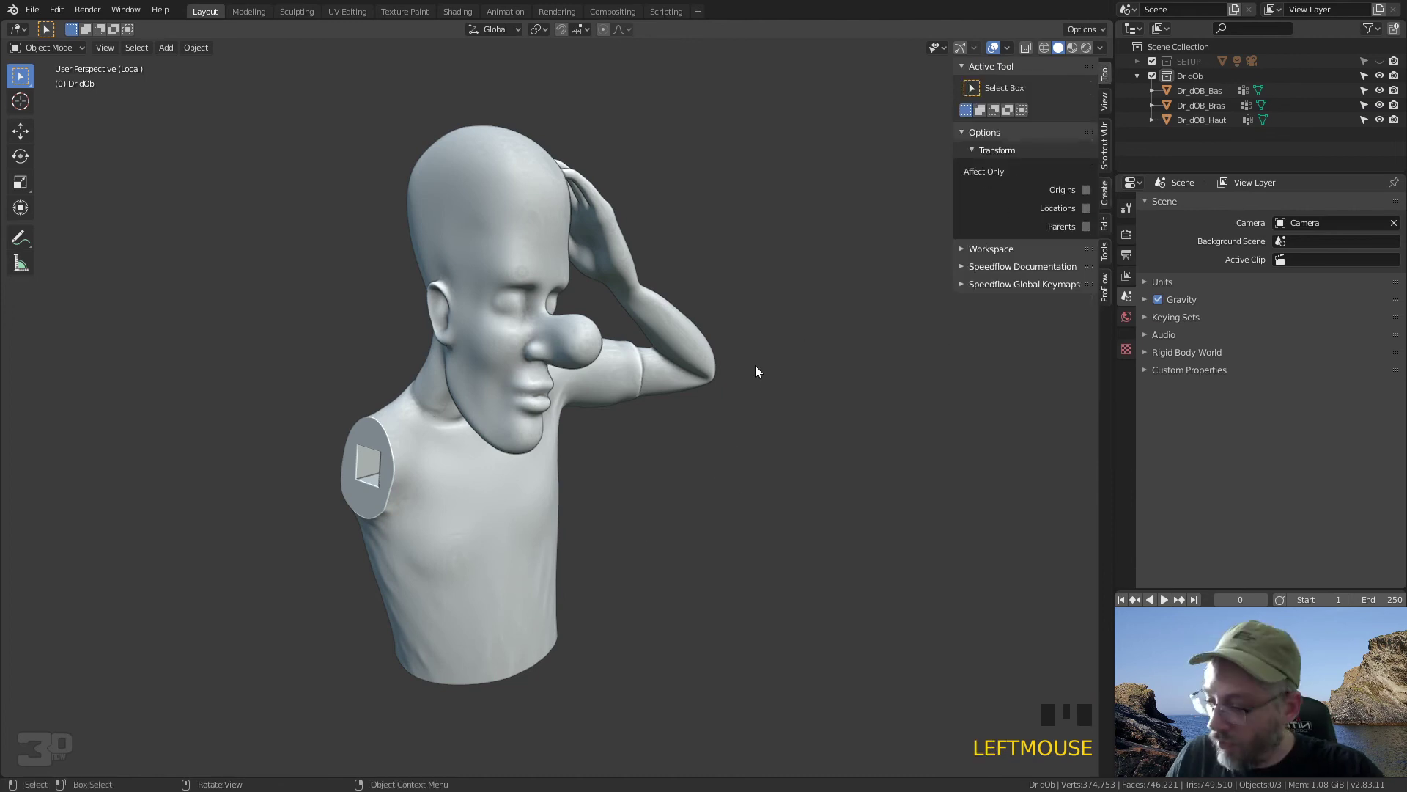
pyautogui.press('n')
pyautogui.moveTo(759, 374); pyautogui.dragTo(709, 395, button='middle')
pyautogui.click(1212, 93)
pyautogui.click(1217, 106)
pyautogui.click(1236, 121)
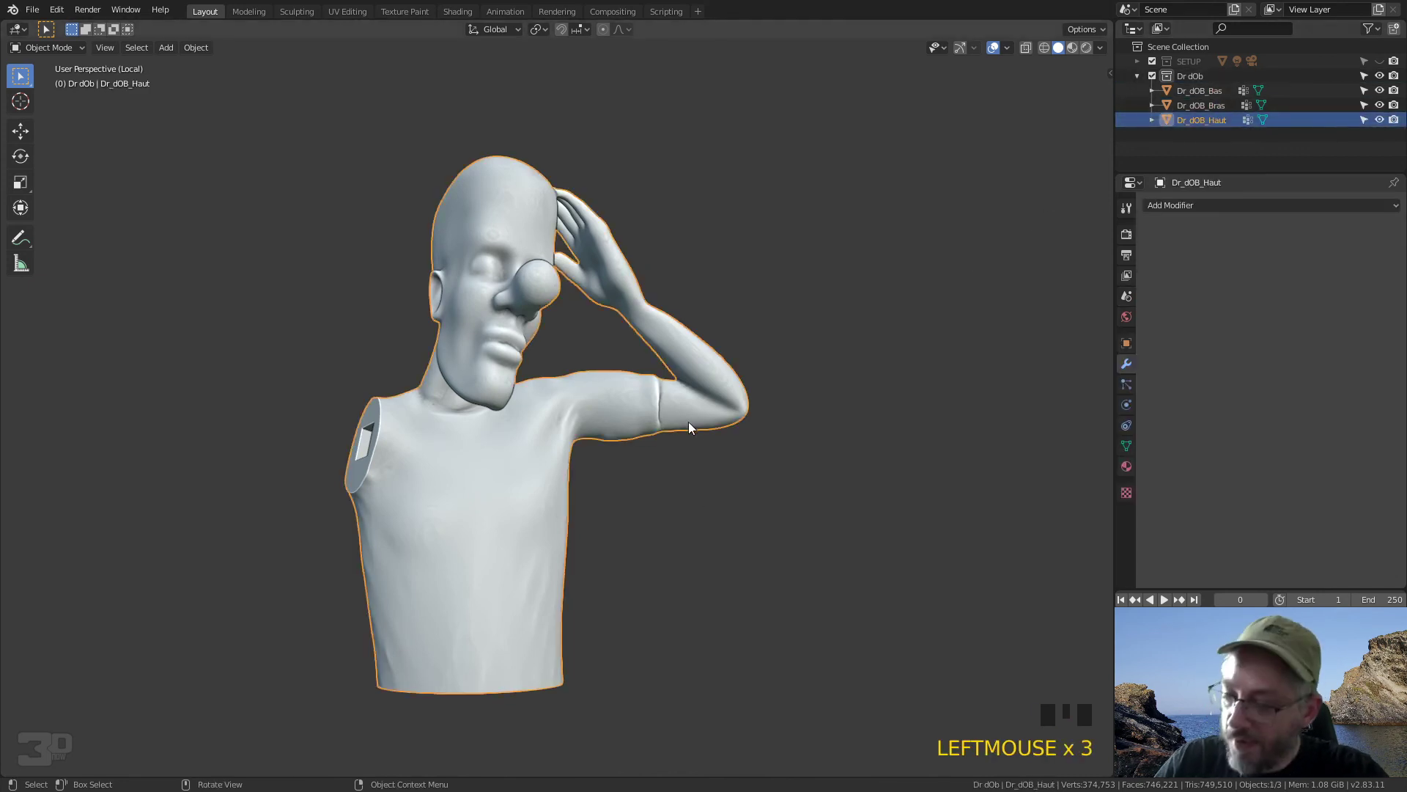
pyautogui.press('KP_Divide')
pyautogui.moveTo(735, 374); pyautogui.dragTo(730, 324, button='middle')
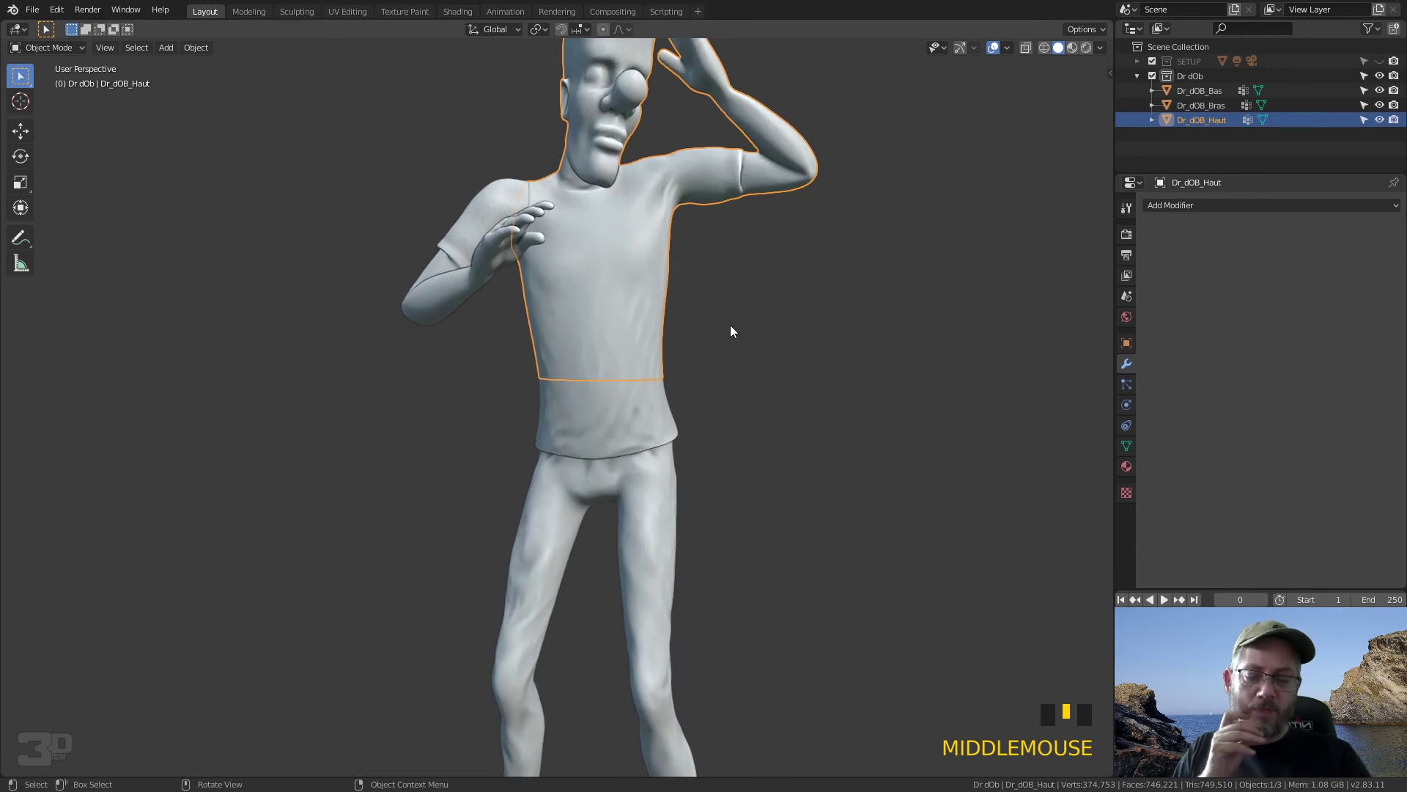
pyautogui.click(742, 332)
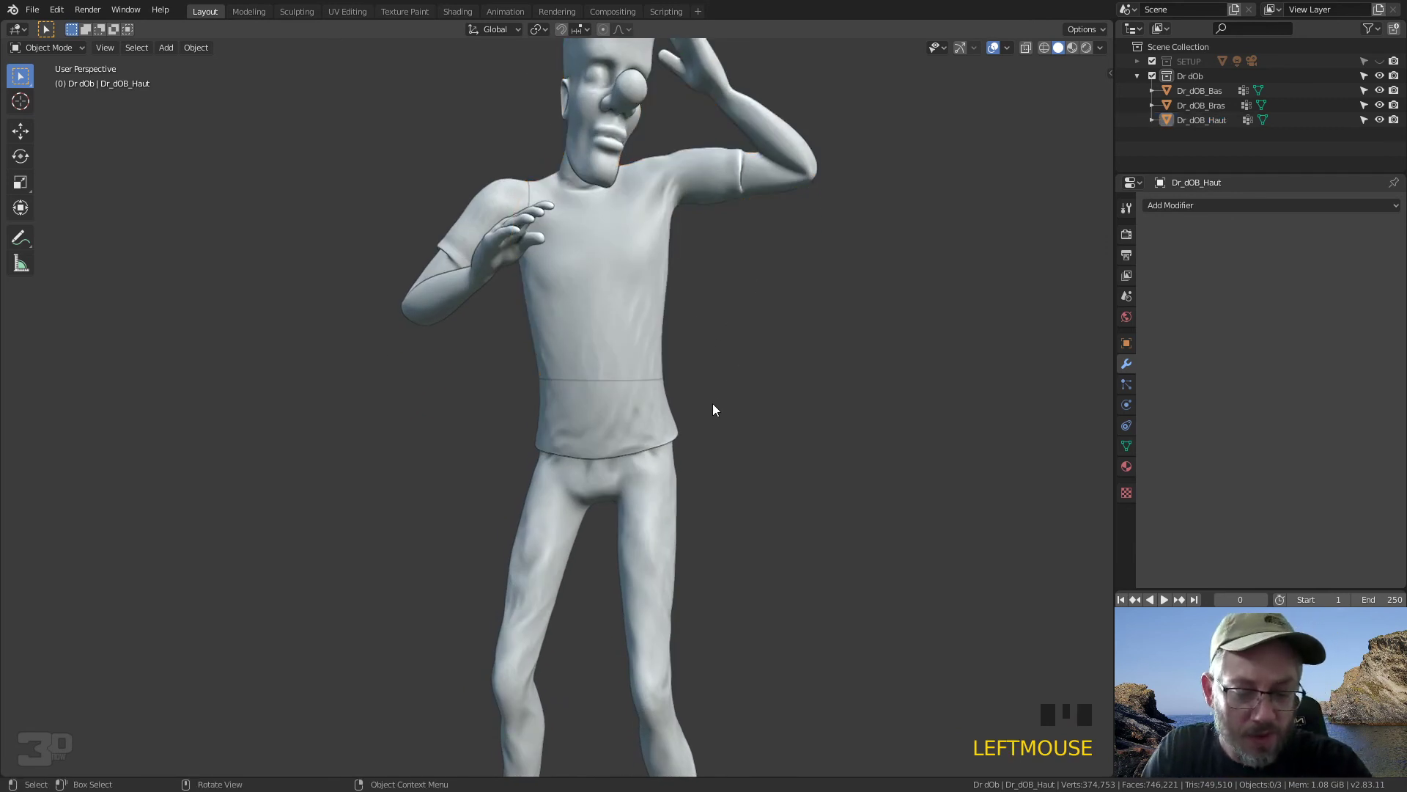
# Step: Voxel-remesh the lower body Dr_dOB_Bas with a voxel size of 0.001 m
pyautogui.click(508, 206)
pyautogui.click(629, 467)
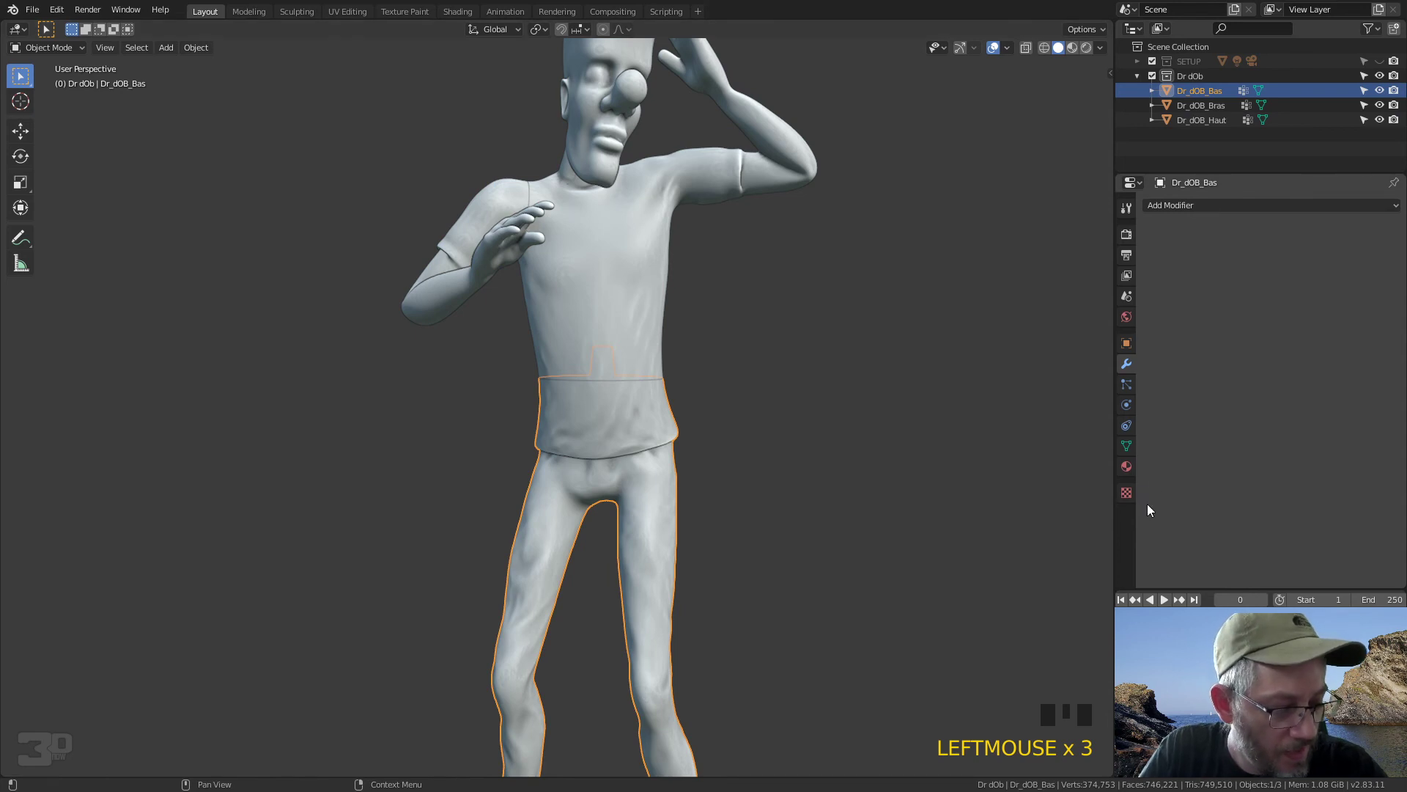
pyautogui.click(1126, 445)
pyautogui.click(1195, 356)
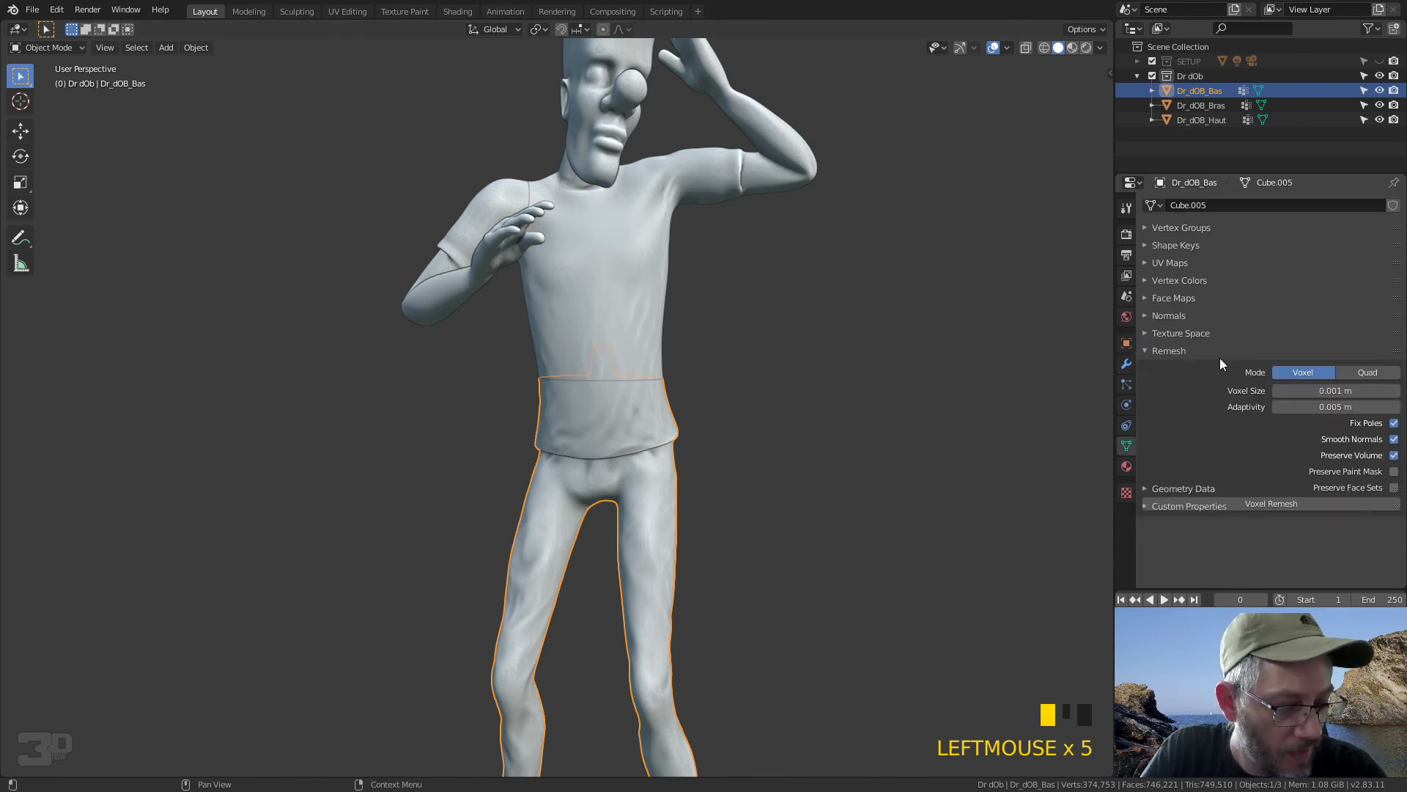
pyautogui.click(1301, 504)
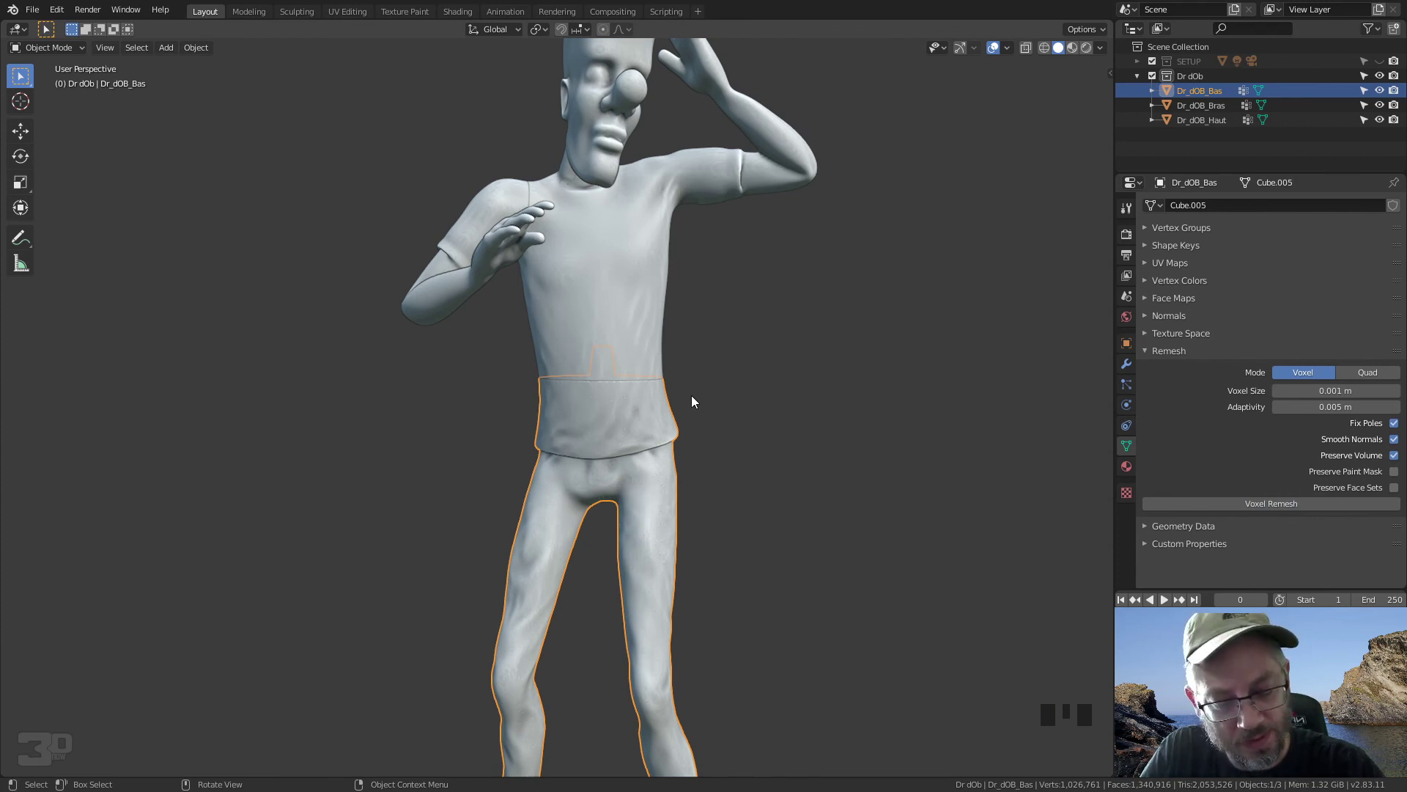
# Step: Voxel-remesh the upper body Dr_dOB_Haut and the arm Dr_dOB_Bras with a voxel size of 0.001 m
pyautogui.click(604, 266)
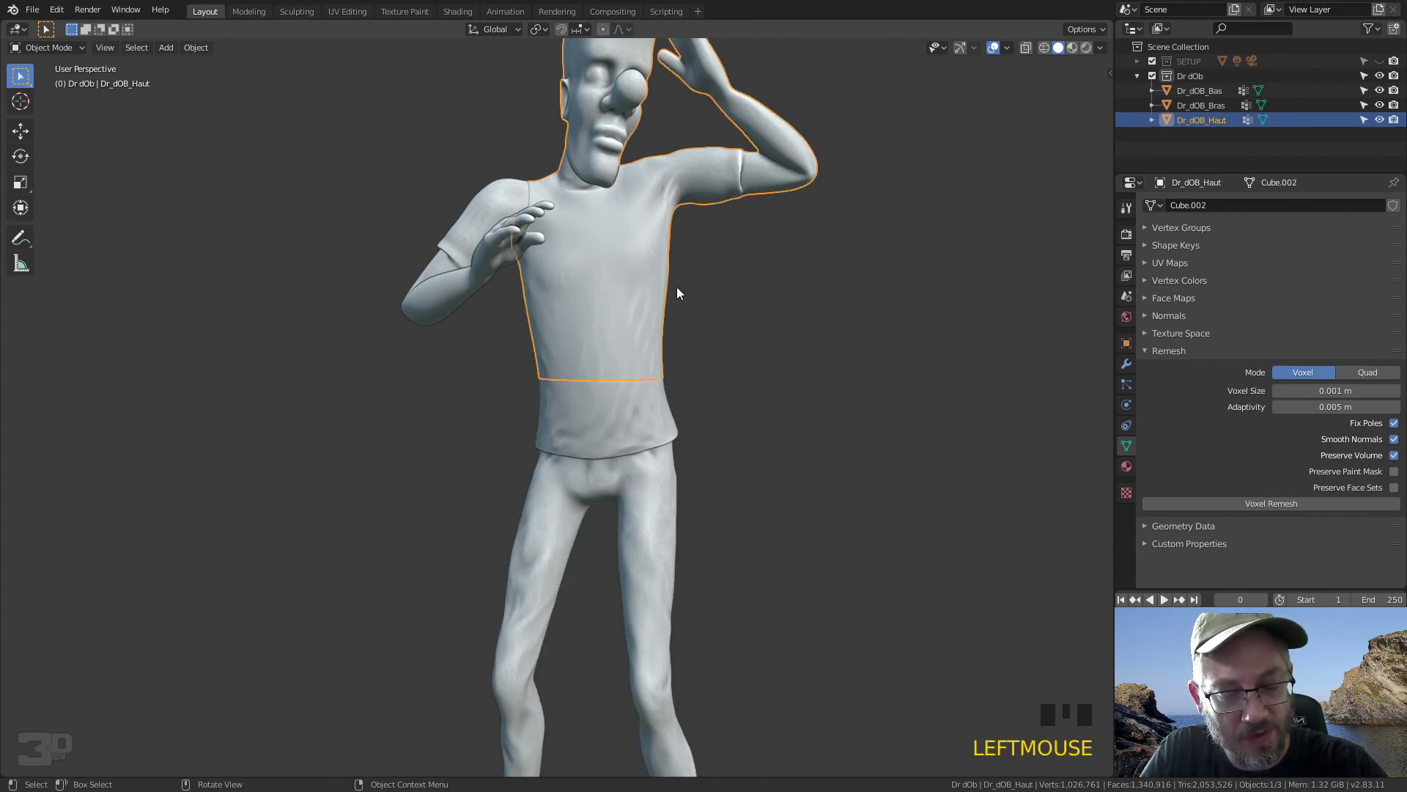
pyautogui.click(1242, 502)
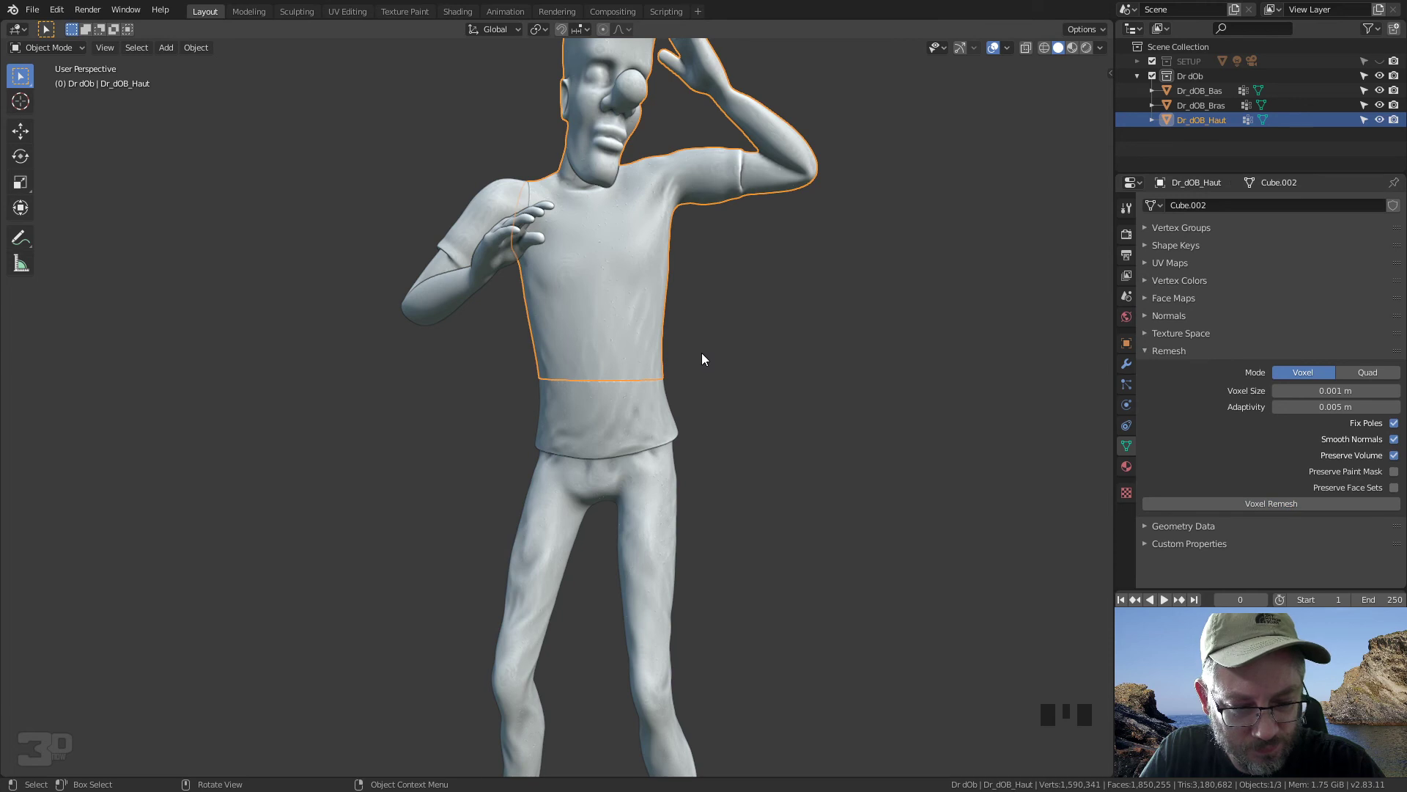
pyautogui.moveTo(699, 370)
pyautogui.mouseDown(button='middle')
pyautogui.moveTo(724, 387)
pyautogui.moveTo(712, 383)
pyautogui.mouseUp(button='middle')
pyautogui.click(521, 266)
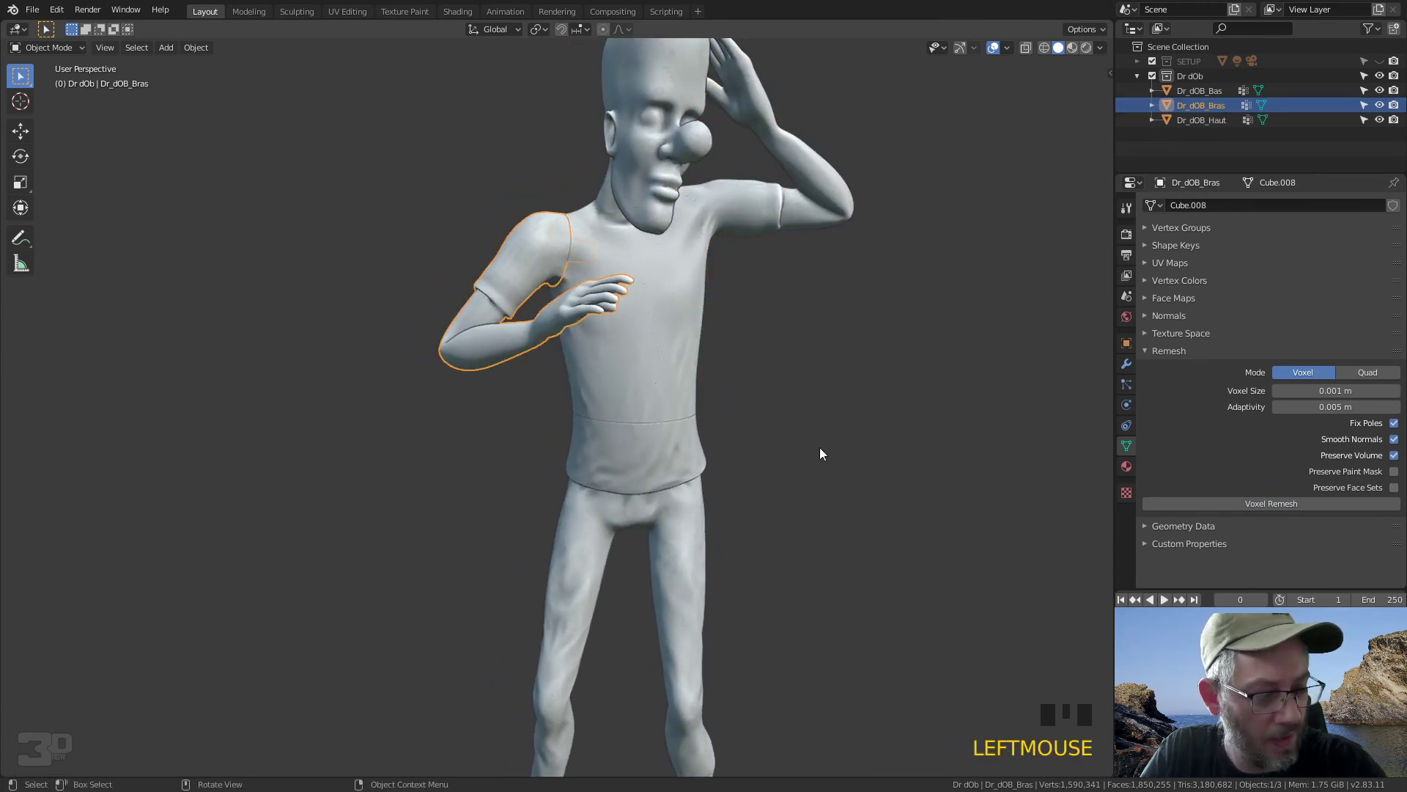
pyautogui.click(1243, 503)
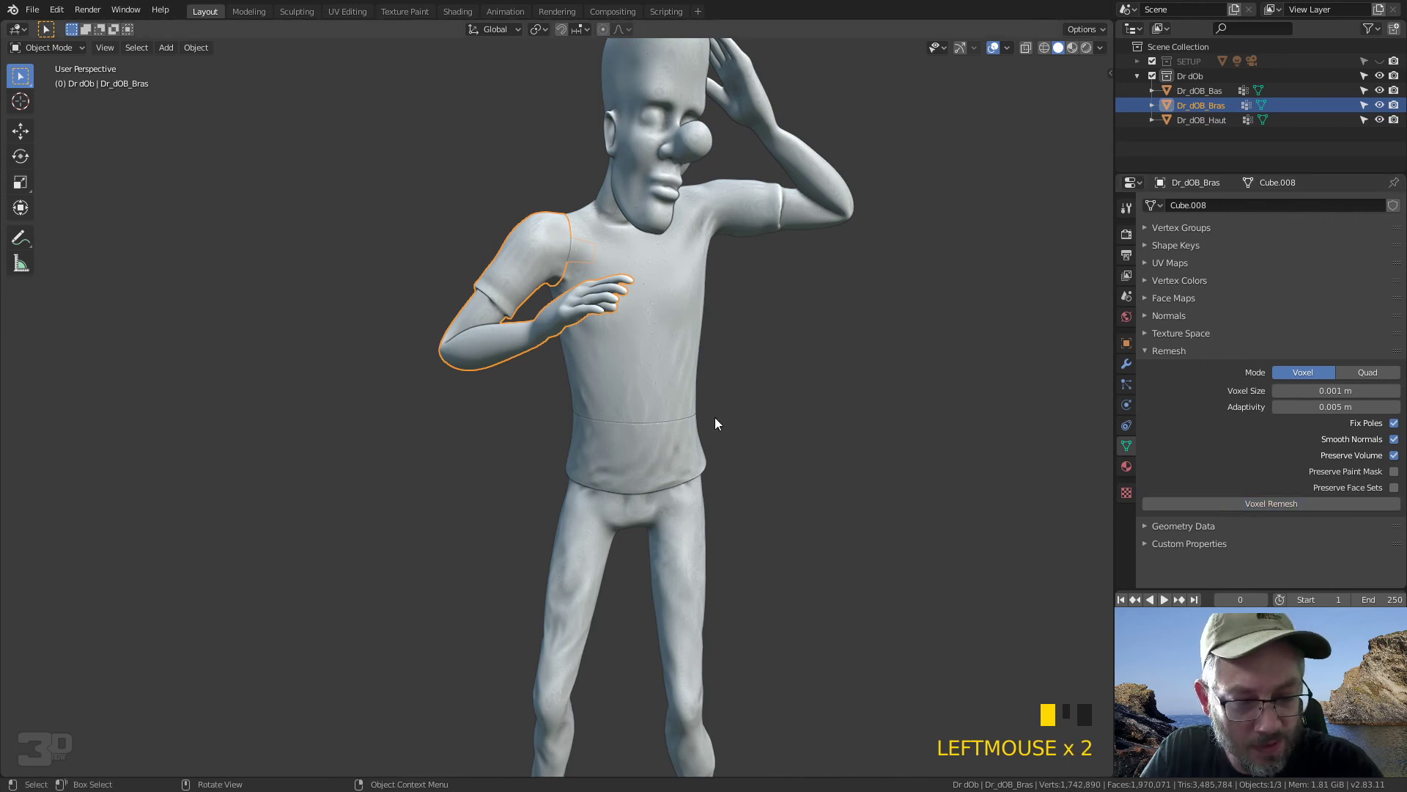
pyautogui.click(736, 390)
pyautogui.moveTo(728, 373); pyautogui.dragTo(689, 380, button='middle')
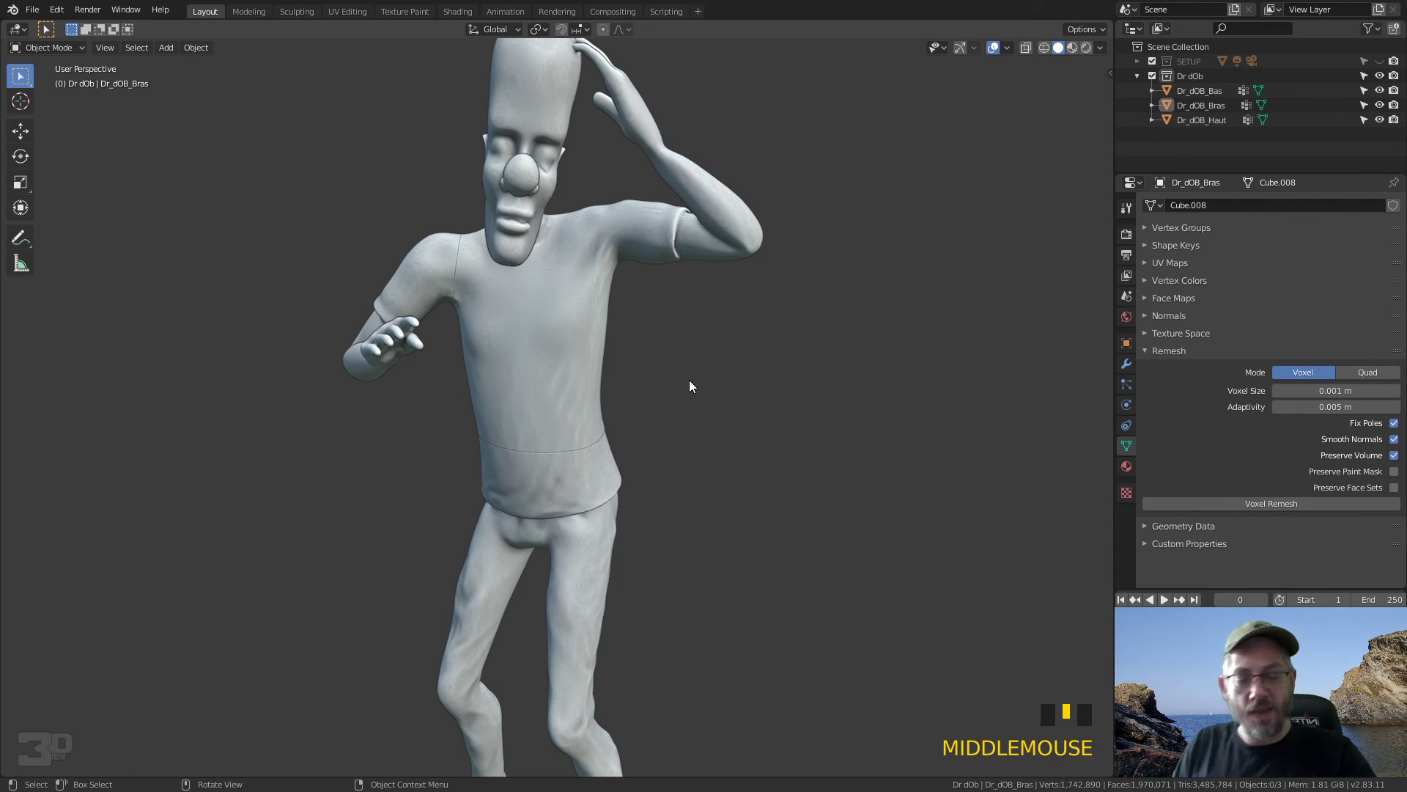
# Step: Temporarily slide the upper body Dr_dOB_Haut aside along the X axis to inspect the waist and shoulder joints, and cancel the move
pyautogui.click(583, 295)
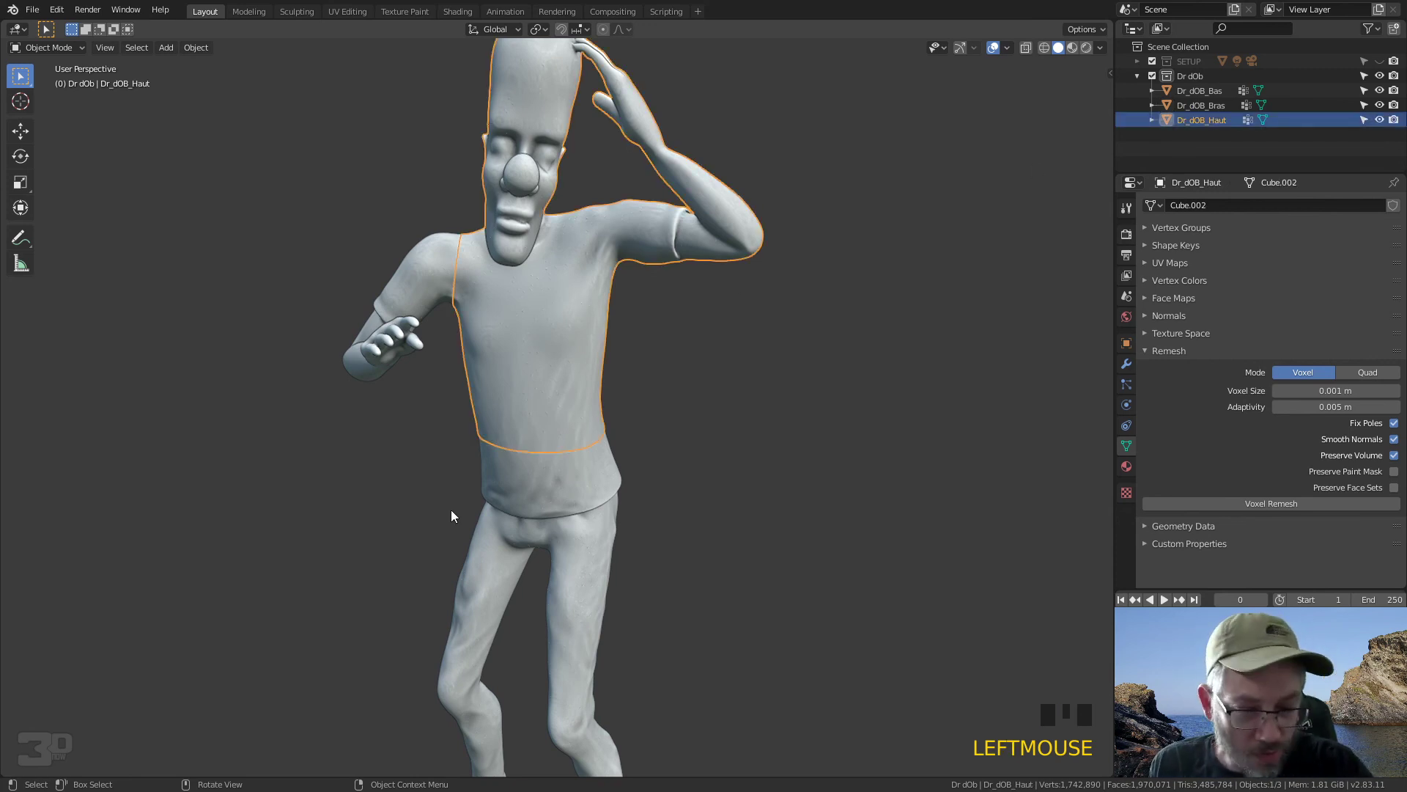
pyautogui.moveTo(578, 406); pyautogui.dragTo(654, 306, button='middle')
pyautogui.hotkey('alt', 'z')
pyautogui.press('g')
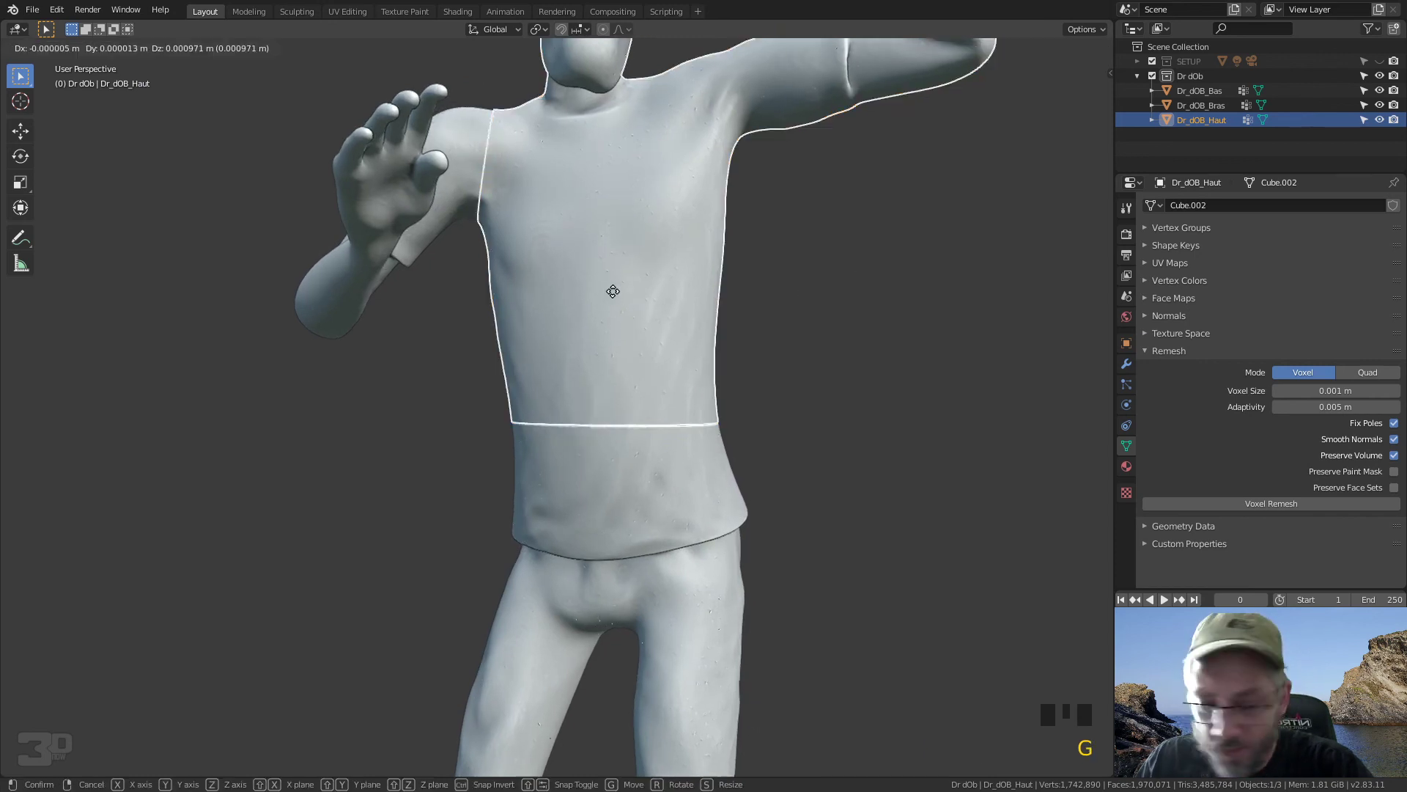
pyautogui.press('x')
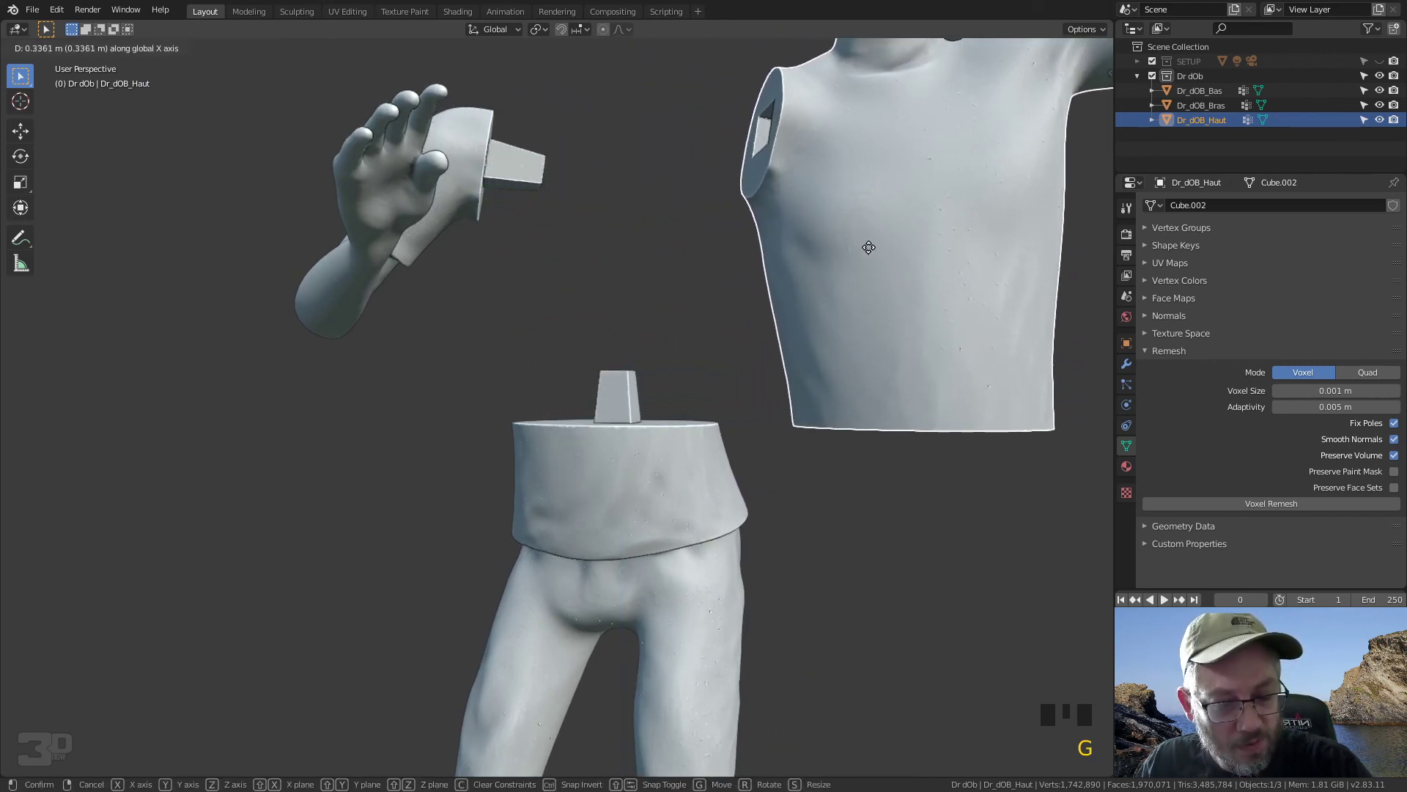
pyautogui.press('Escape')
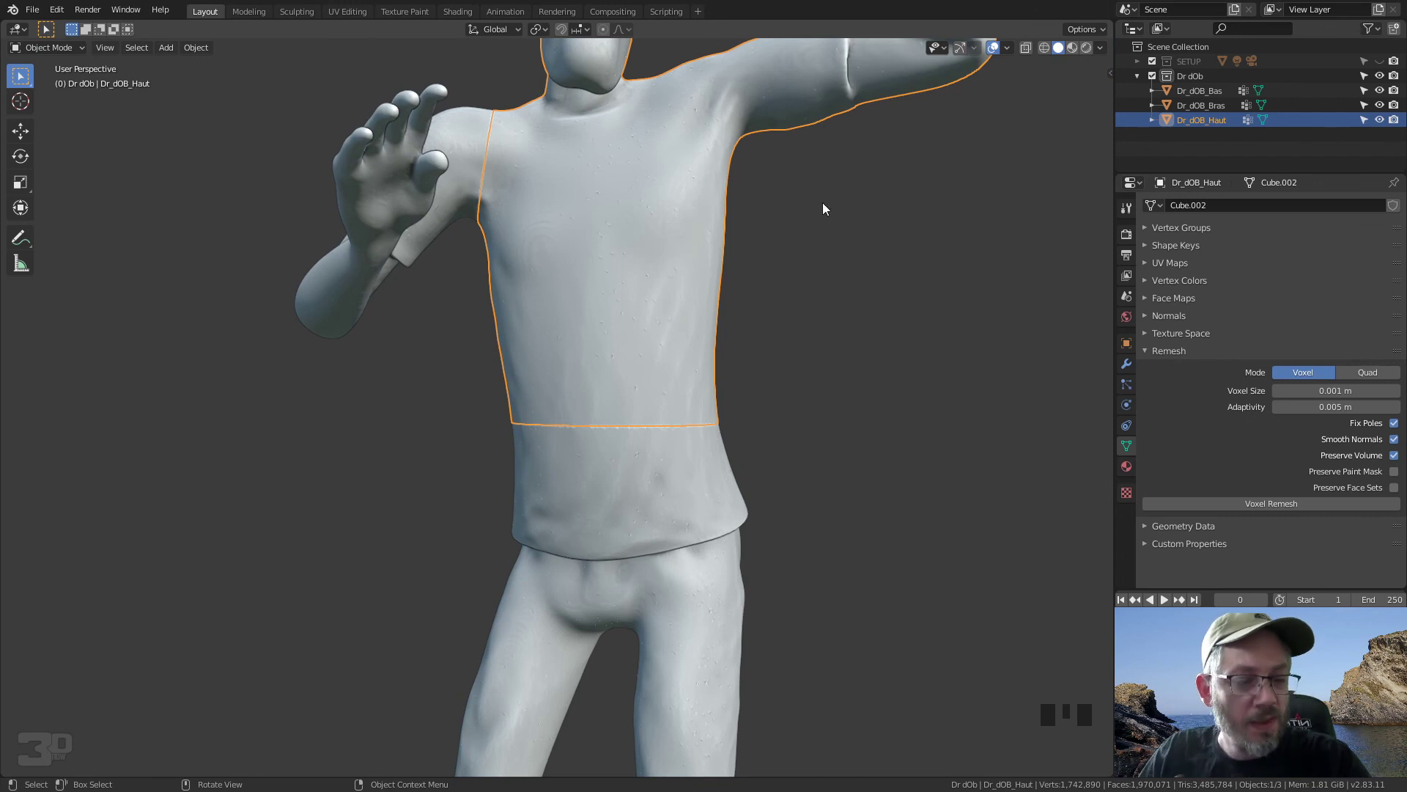
# Step: Clean up the upper body Dr_dOB_Haut for 3D printing with the Make Manifold operation
pyautogui.click(1109, 70)
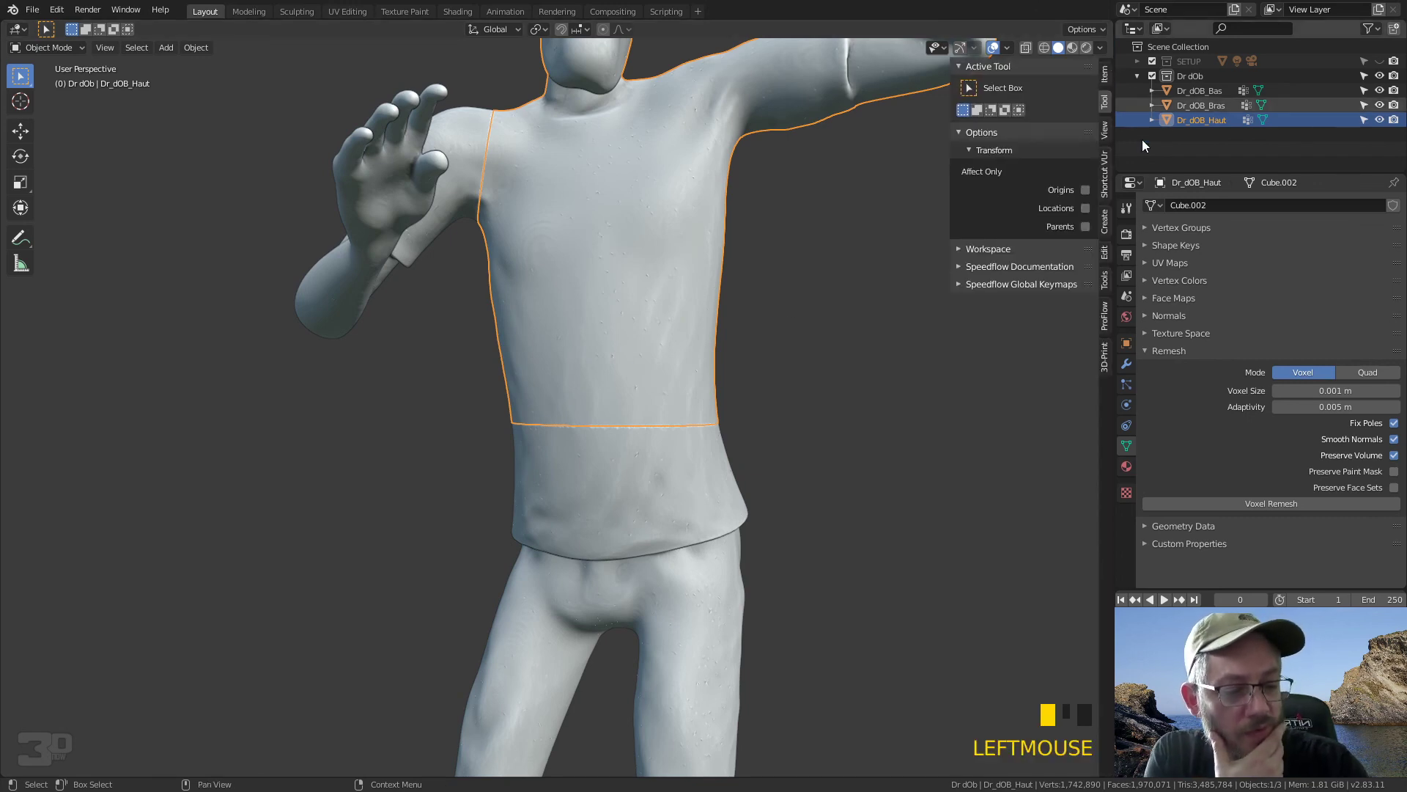
pyautogui.click(1105, 357)
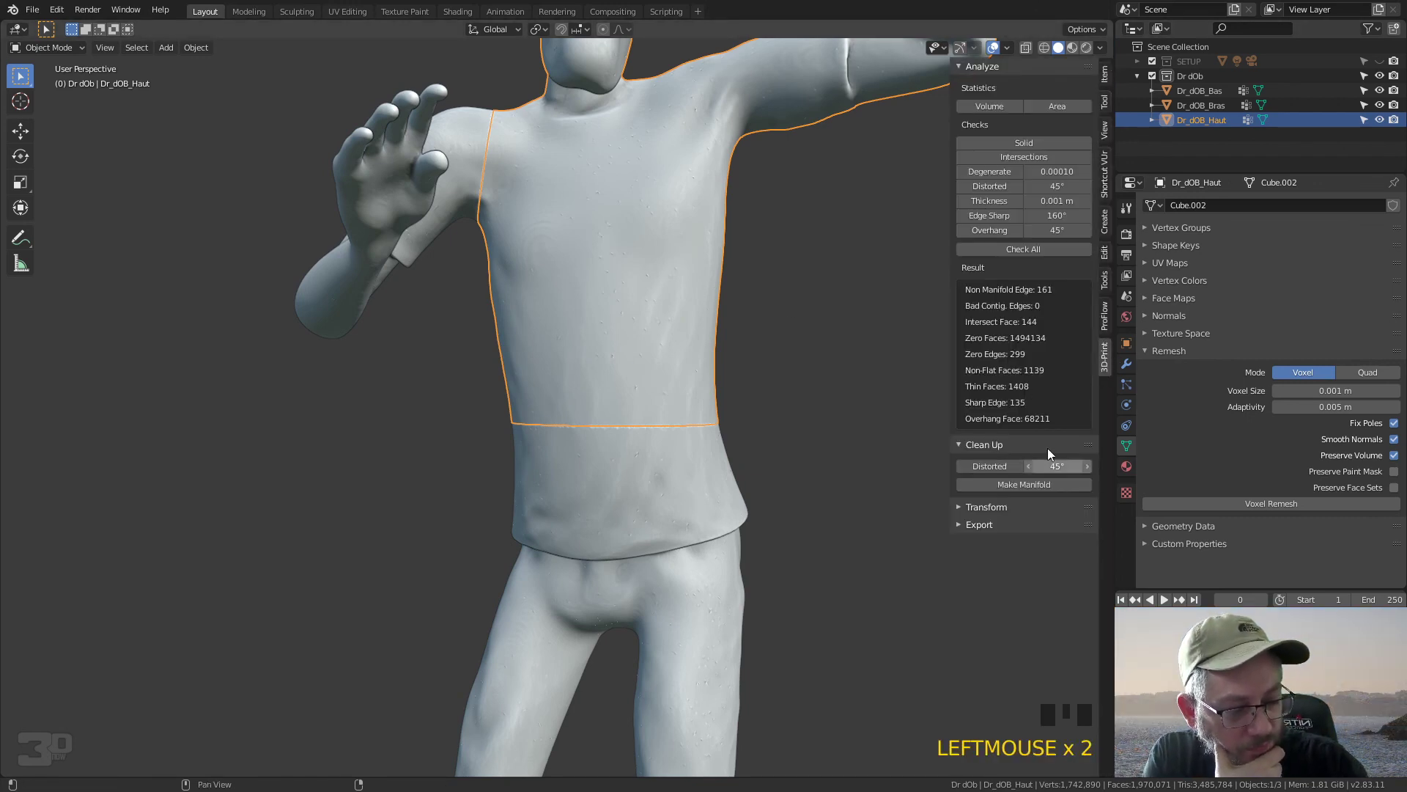
pyautogui.click(1028, 484)
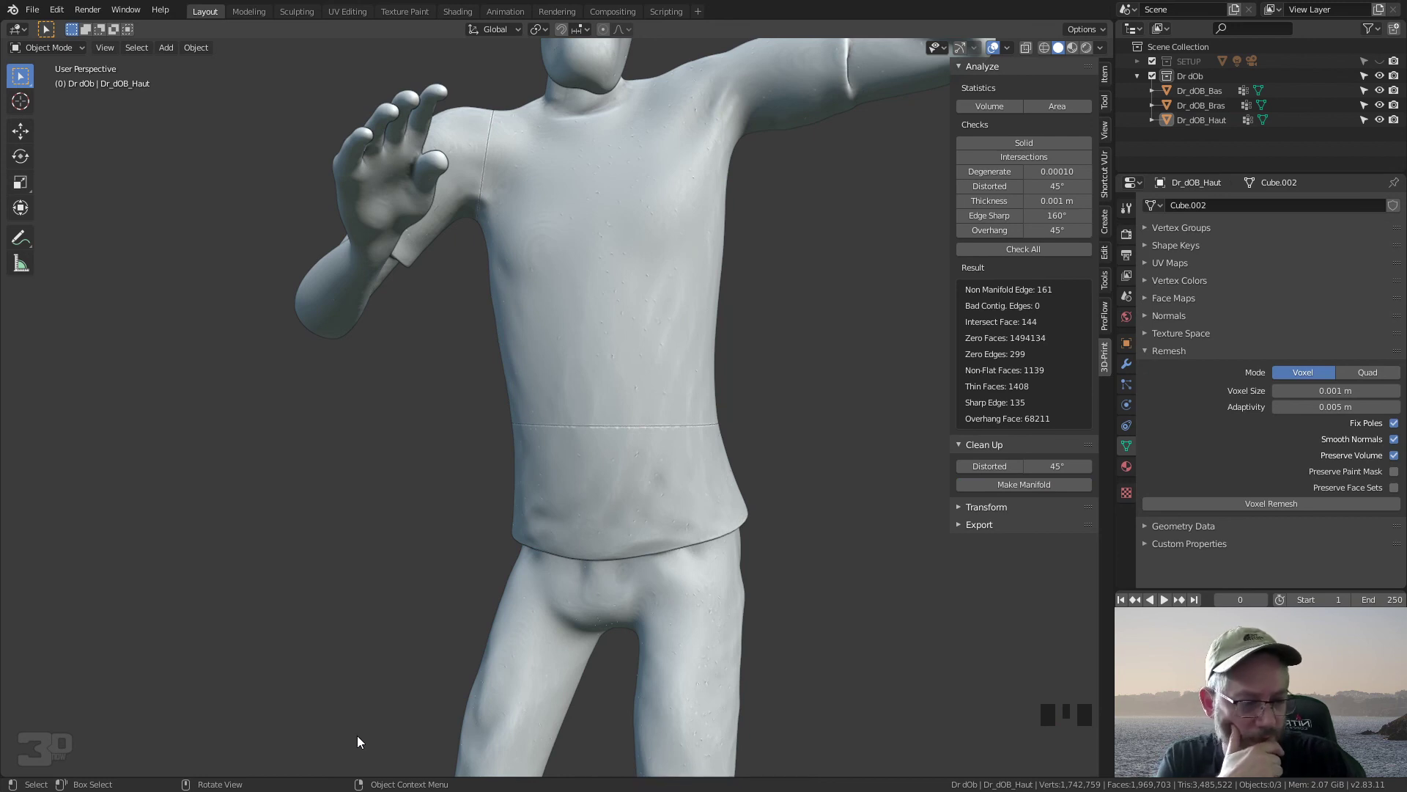
# Step: Run the Make Manifold cleanup on the lower body Dr_dOB_Bas and on the arm Dr_dOB_Bras
pyautogui.click(658, 463)
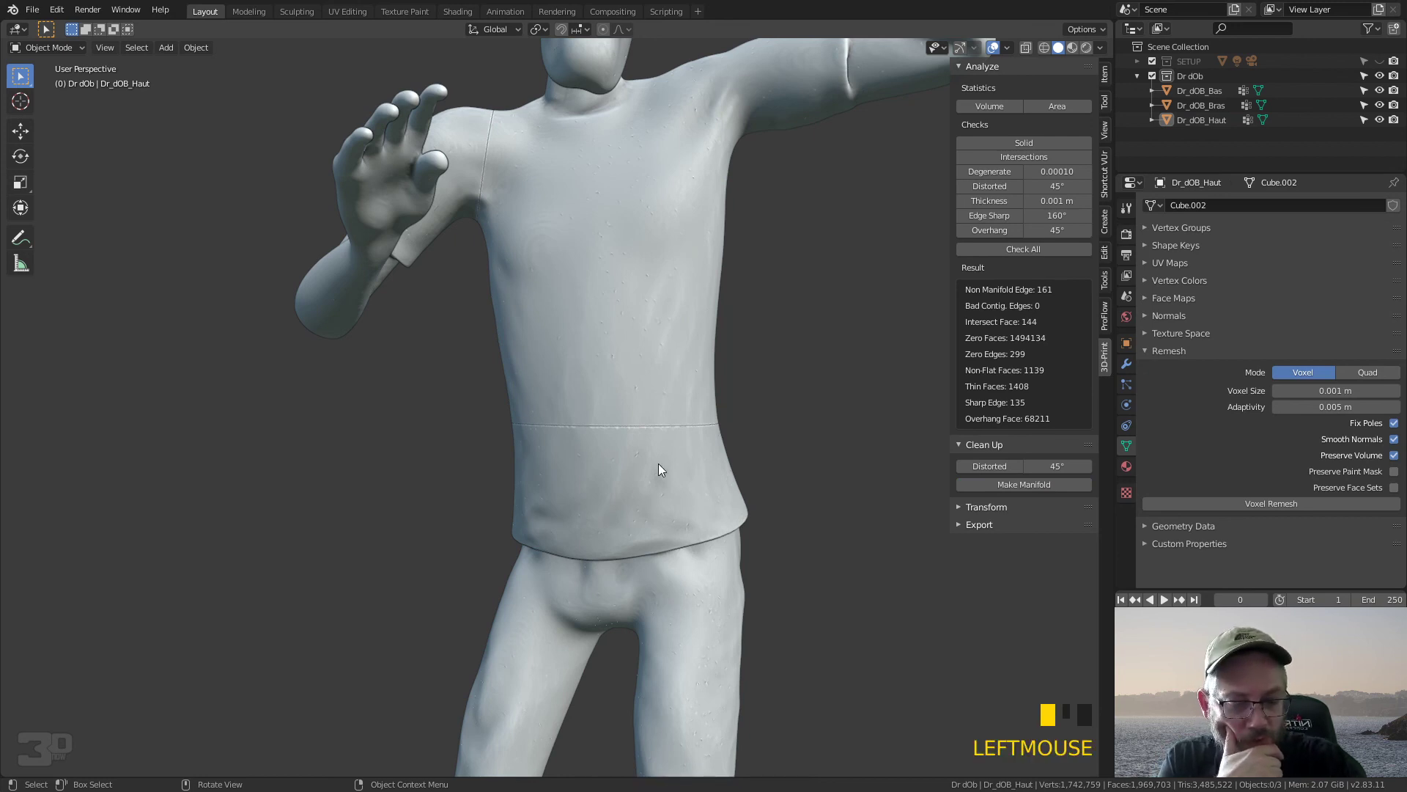
pyautogui.click(1044, 484)
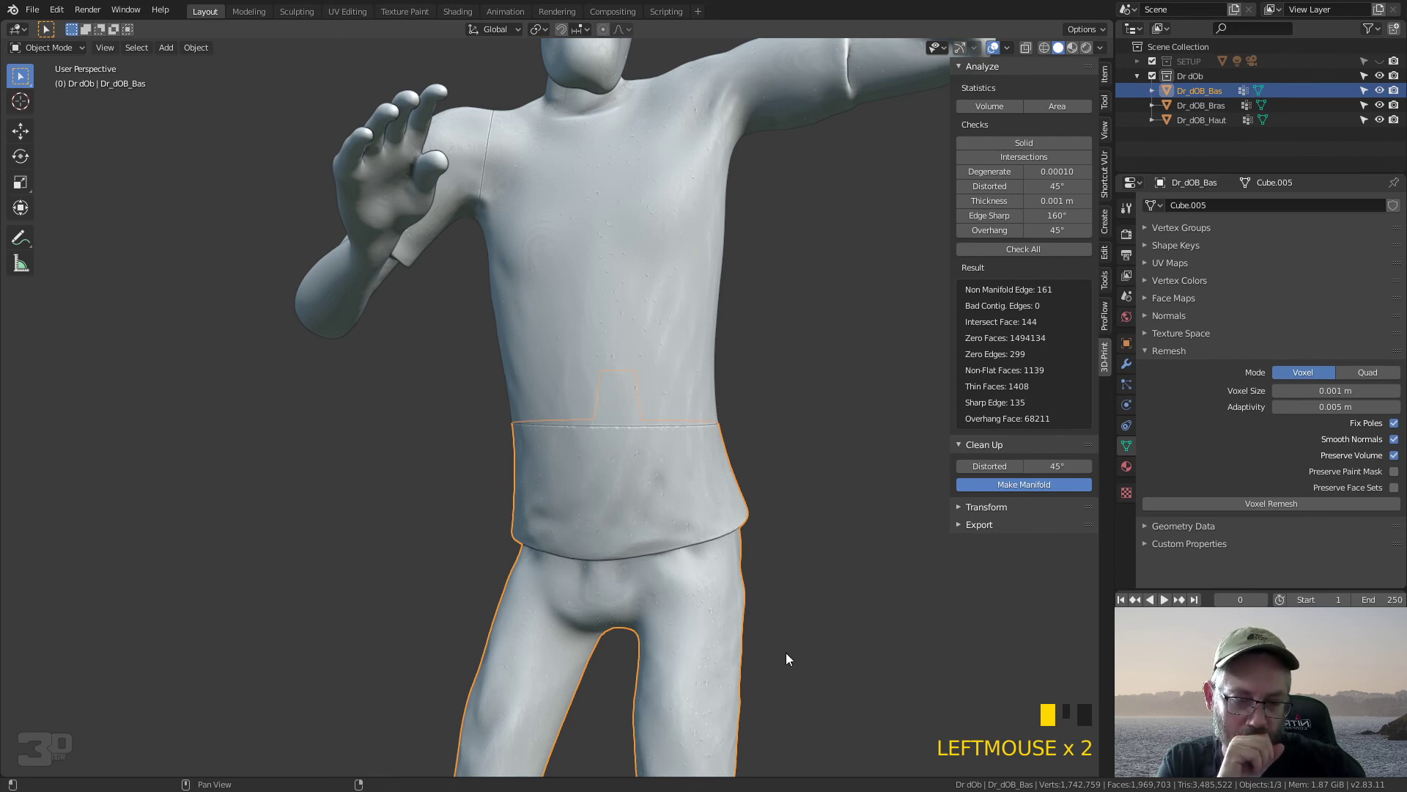
pyautogui.click(357, 269)
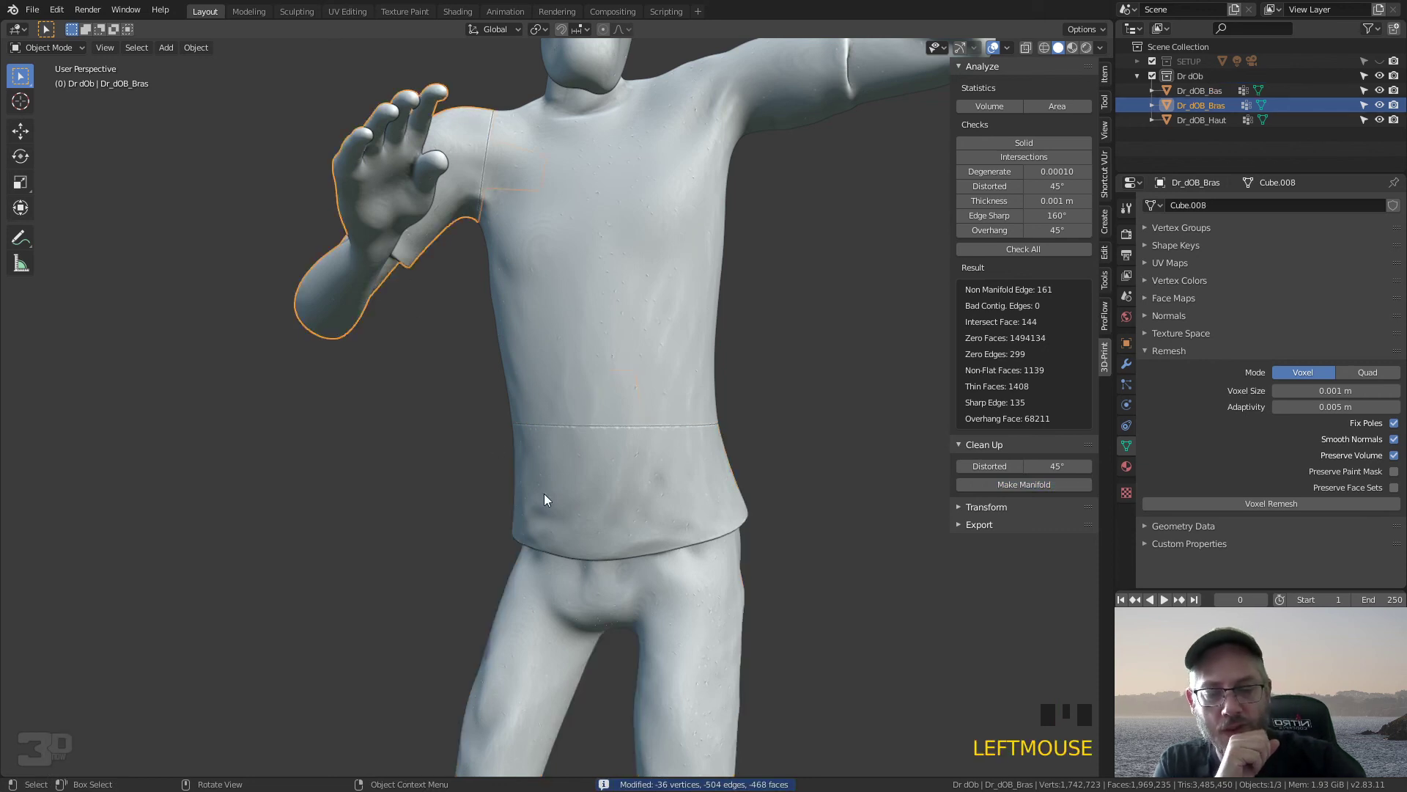
pyautogui.click(1005, 487)
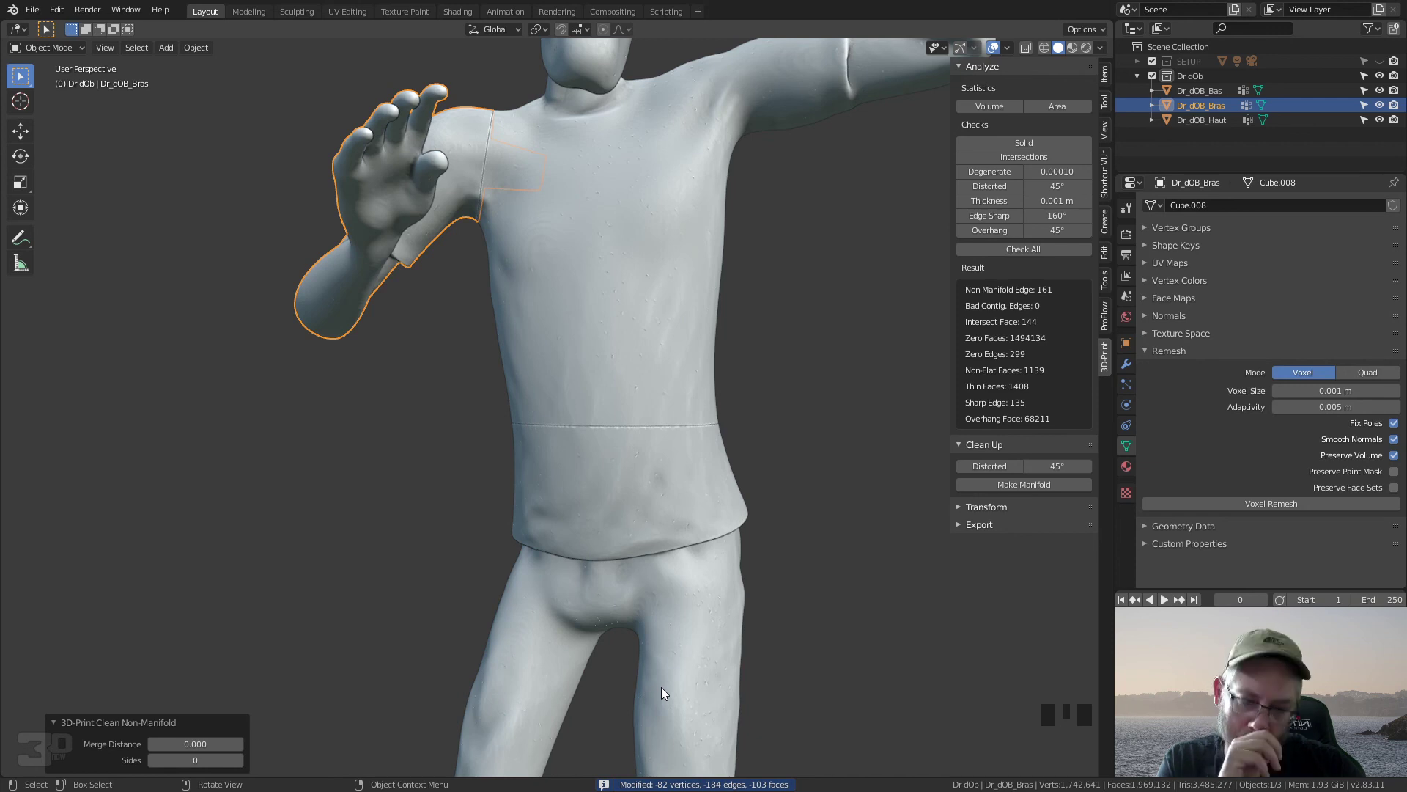
pyautogui.moveTo(622, 310); pyautogui.dragTo(721, 346, button='middle')
pyautogui.moveTo(666, 384)
pyautogui.keyDown('shift'); pyautogui.mouseDown(button='middle')
pyautogui.moveTo(607, 486)
pyautogui.moveTo(642, 445)
pyautogui.moveTo(645, 379)
pyautogui.moveTo(662, 368)
pyautogui.moveTo(641, 420)
pyautogui.moveTo(651, 404)
pyautogui.moveTo(637, 382)
pyautogui.moveTo(659, 387)
pyautogui.mouseUp(button='middle'); pyautogui.keyUp('shift')
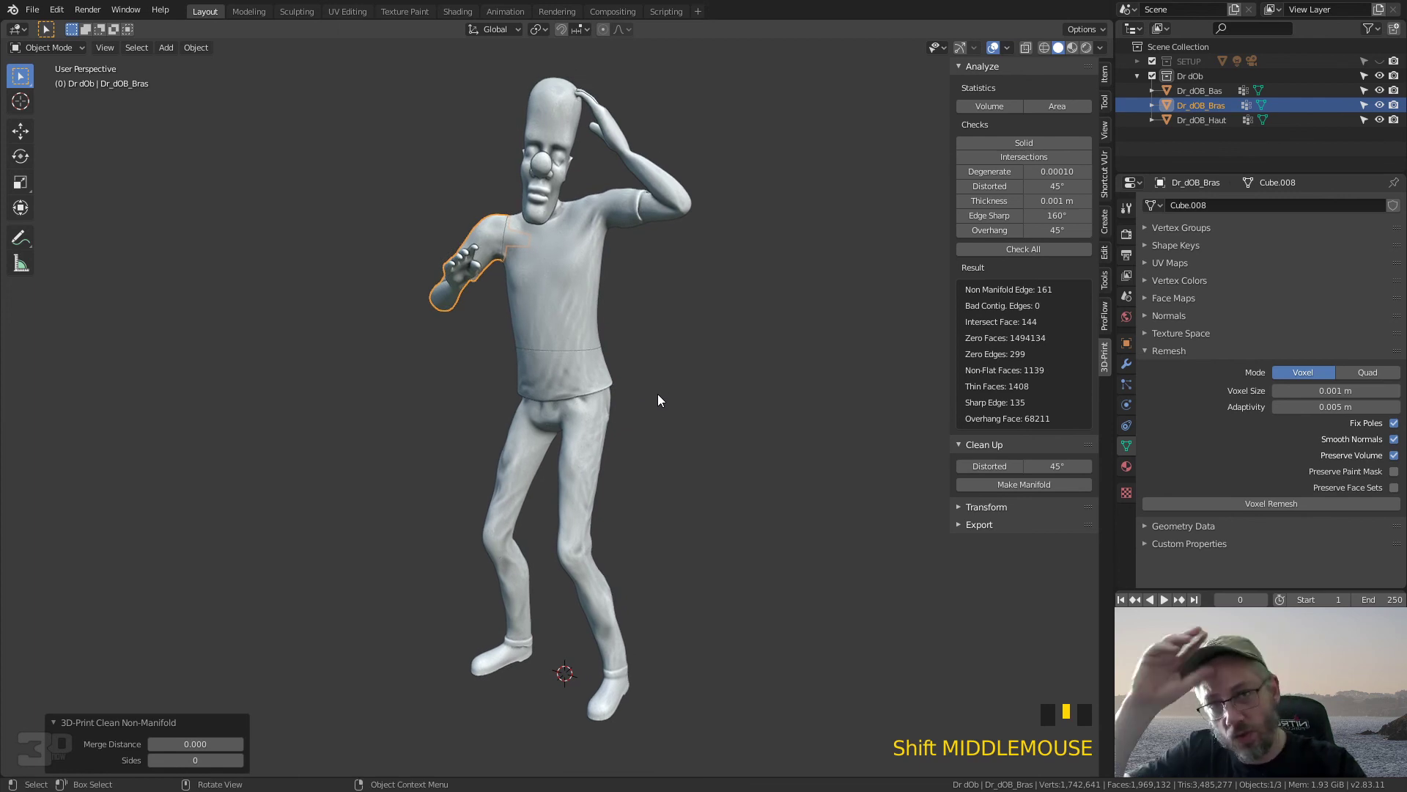